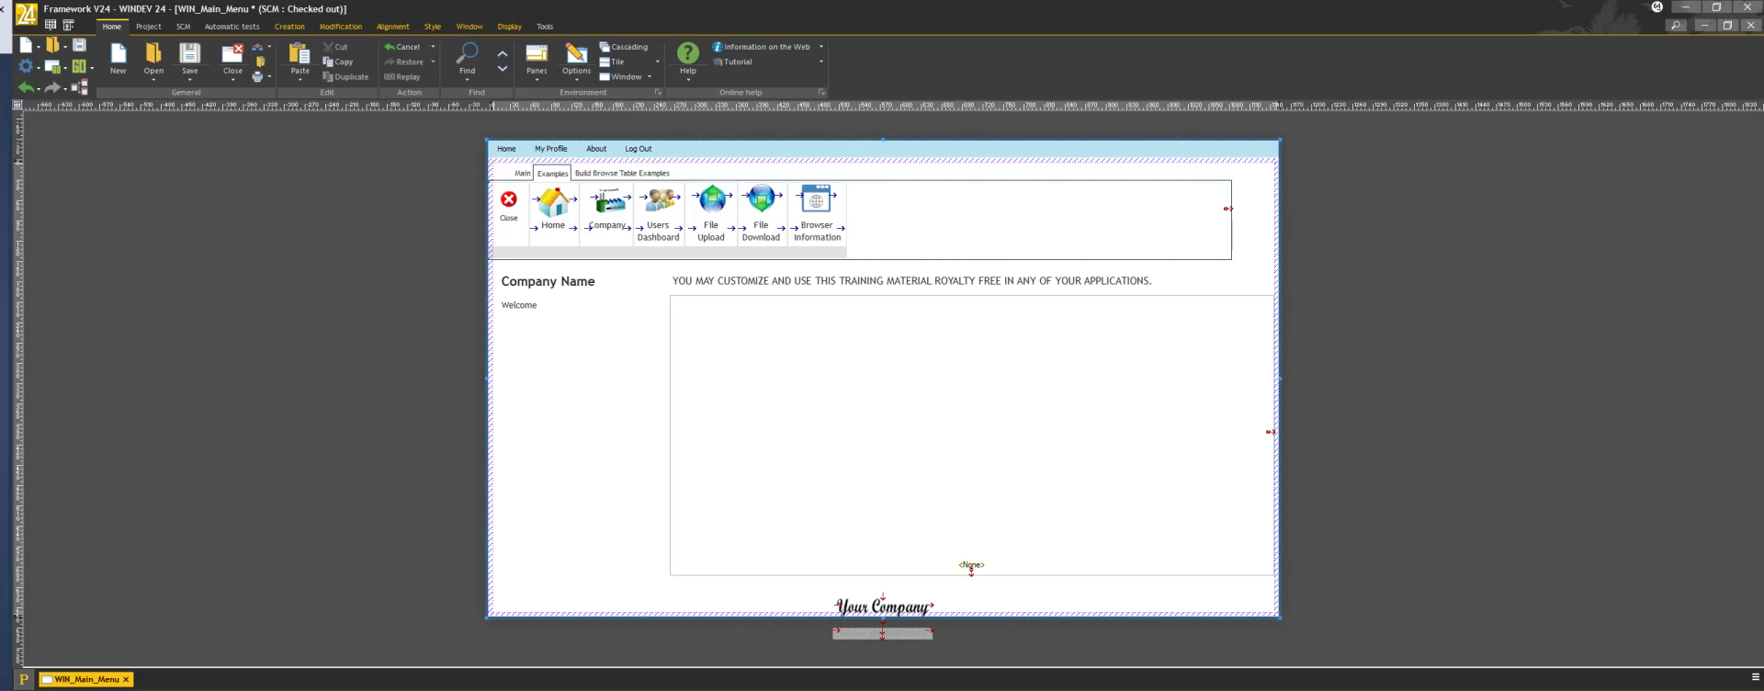
Run the project, log in with a prefilled test user, then end the test run
{"action": "left_click", "coordinate": [79, 66]}
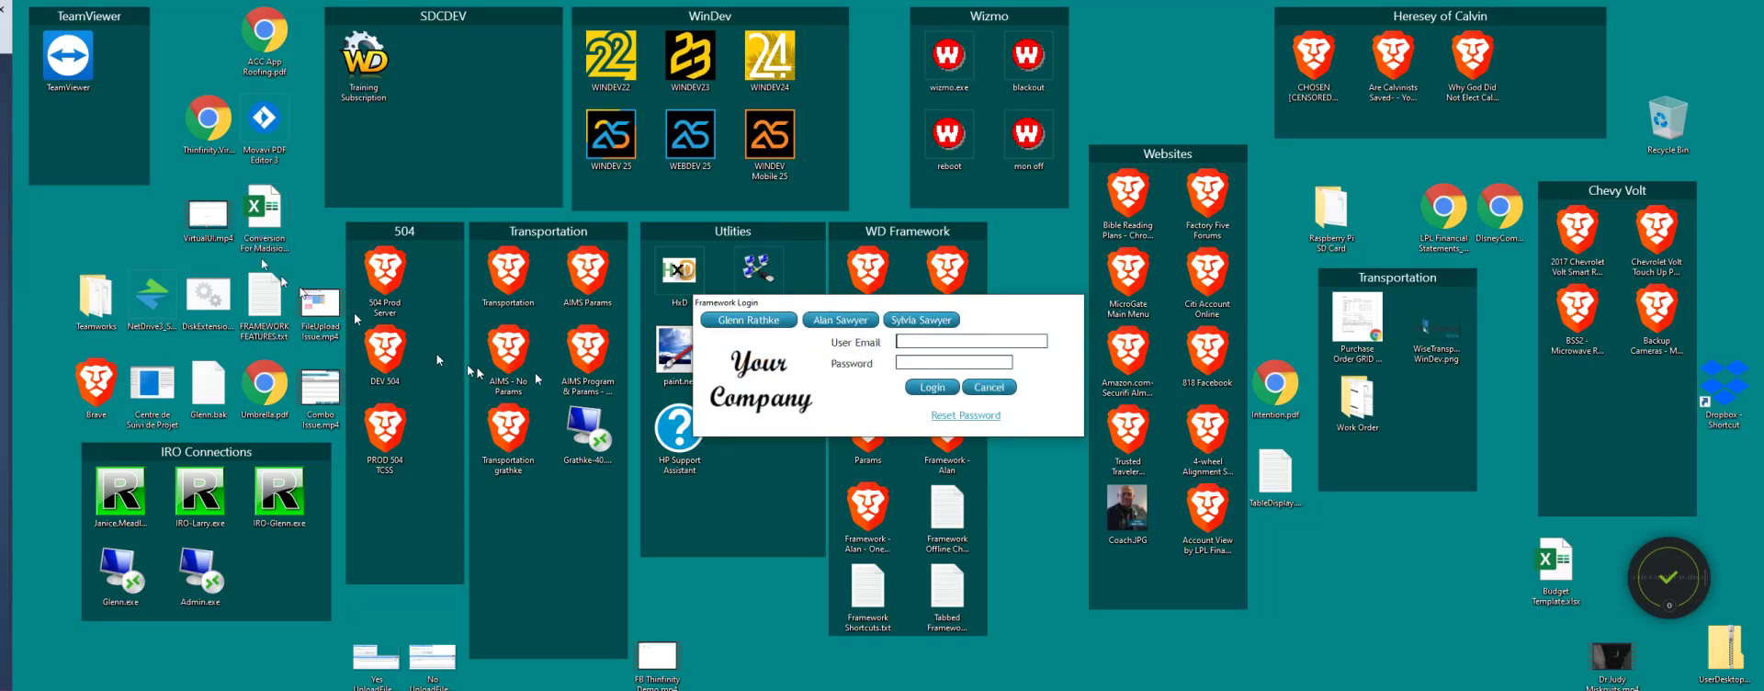
{"action": "left_click", "coordinate": [751, 323]}
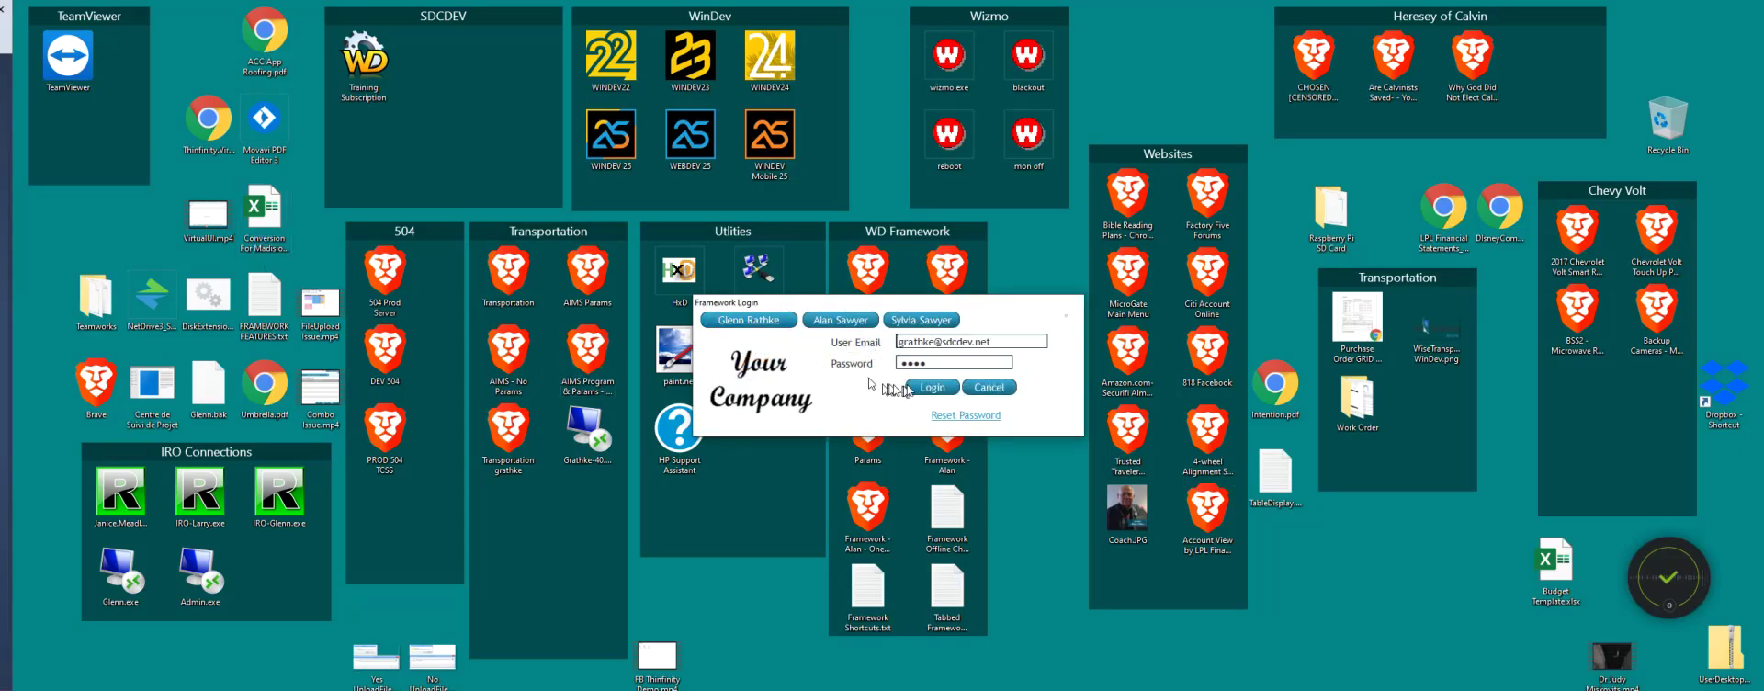
{"action": "left_click", "coordinate": [910, 320]}
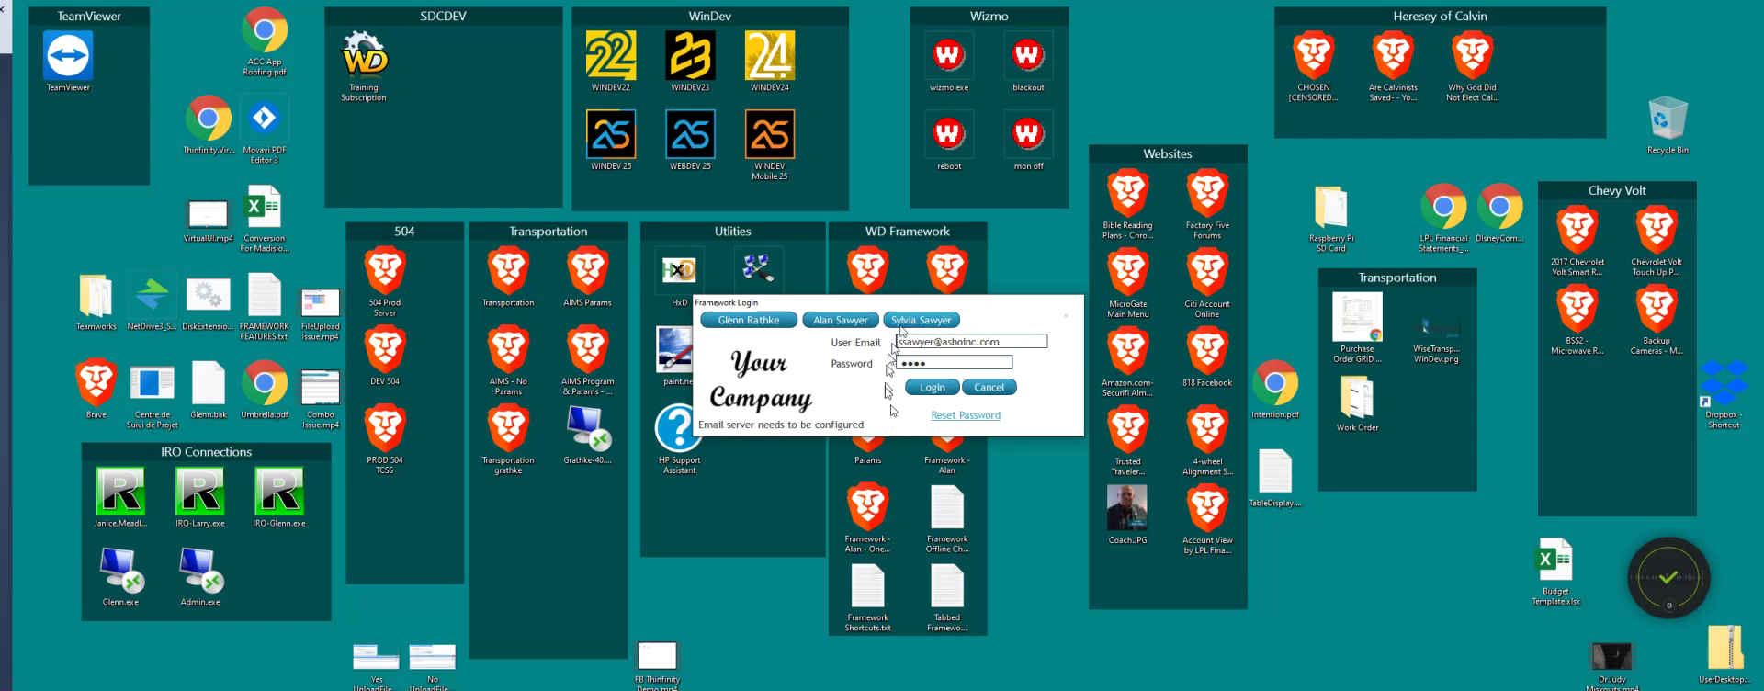
{"action": "left_click", "coordinate": [927, 390]}
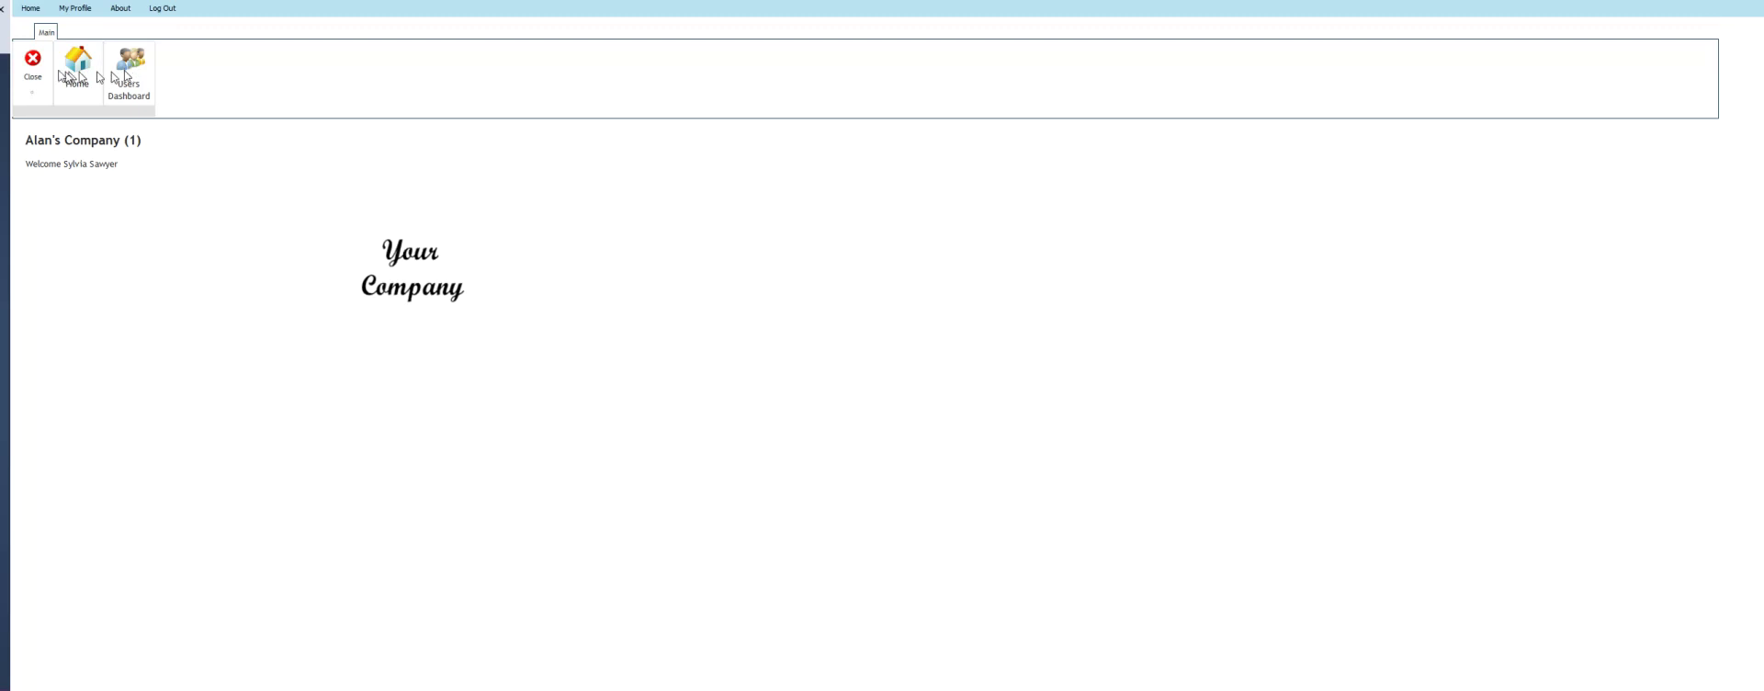
{"action": "left_click", "coordinate": [33, 62]}
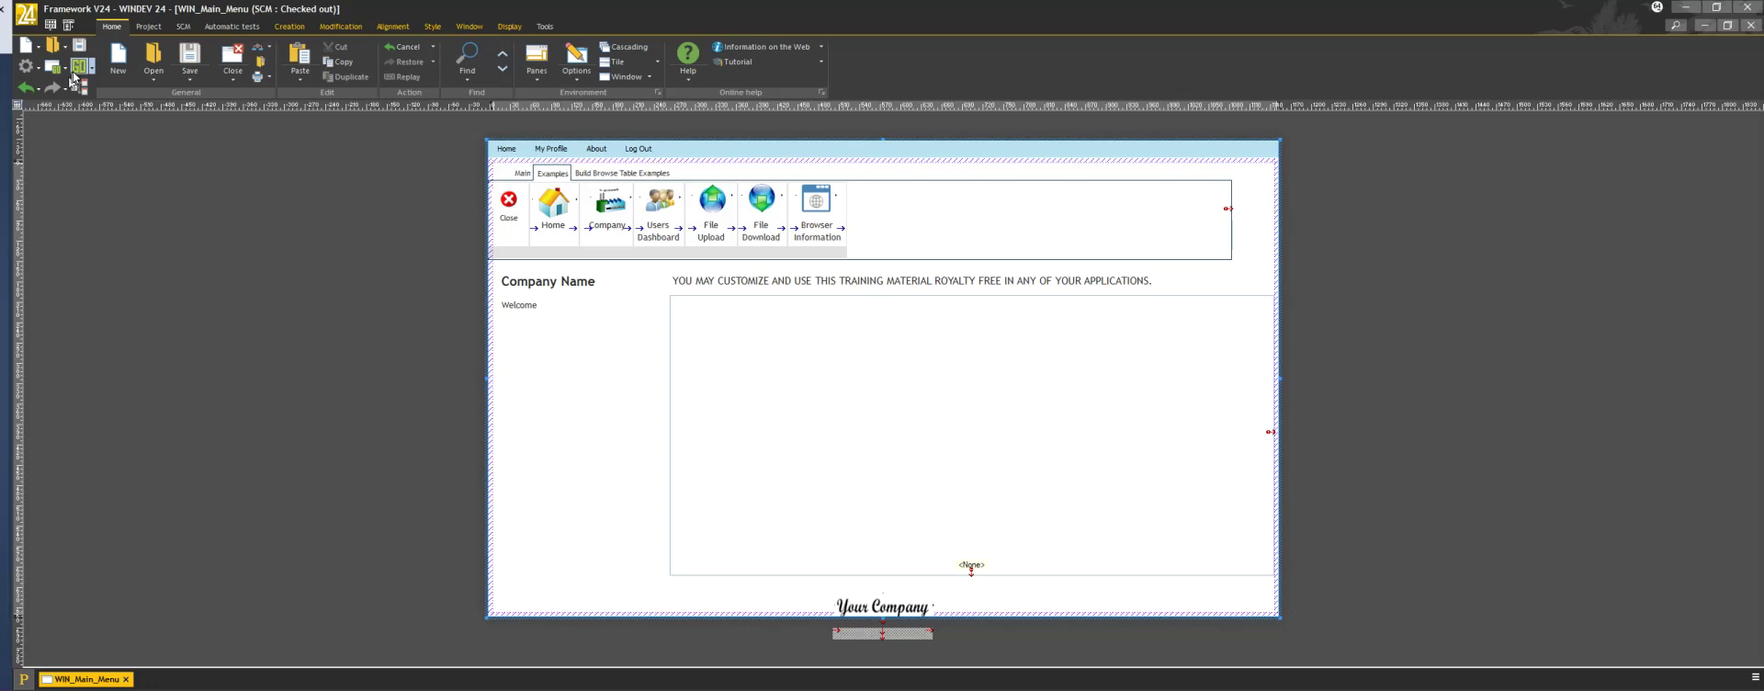
Run the project again, log in as another test user, then stop the run
{"action": "left_click", "coordinate": [78, 66]}
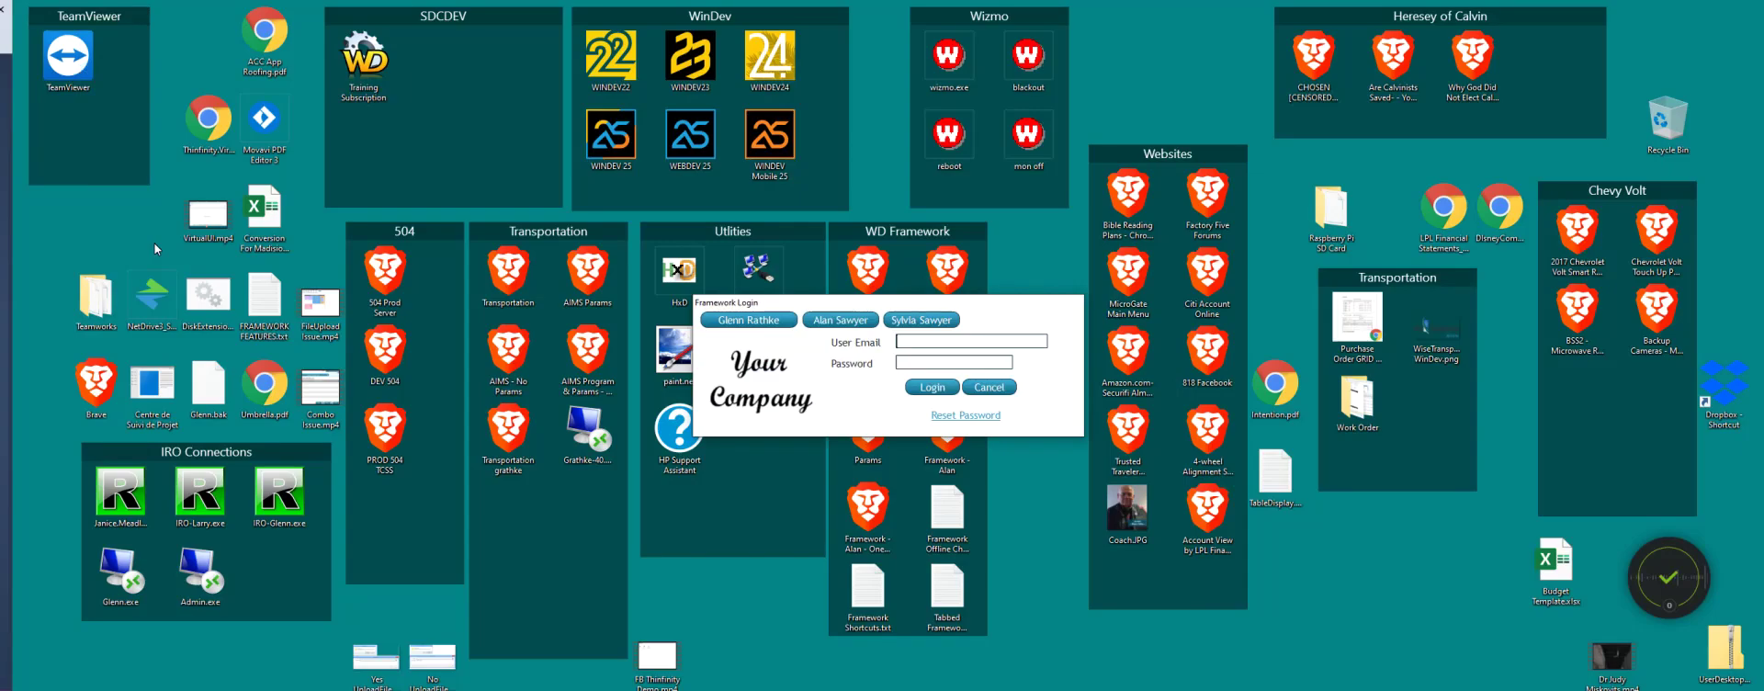
{"action": "left_click", "coordinate": [969, 415]}
{"action": "left_click", "coordinate": [843, 324]}
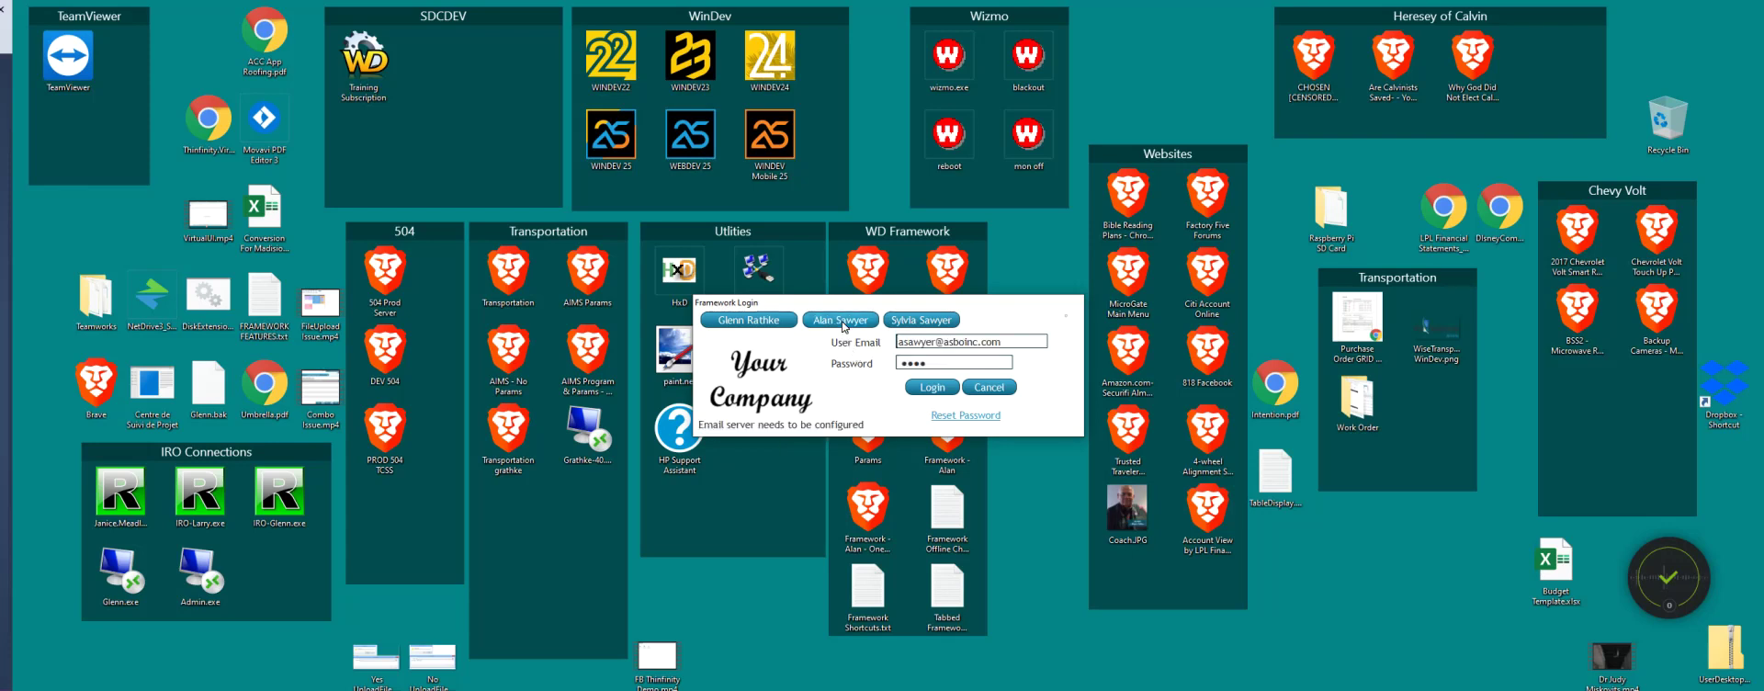
{"action": "left_click", "coordinate": [933, 388]}
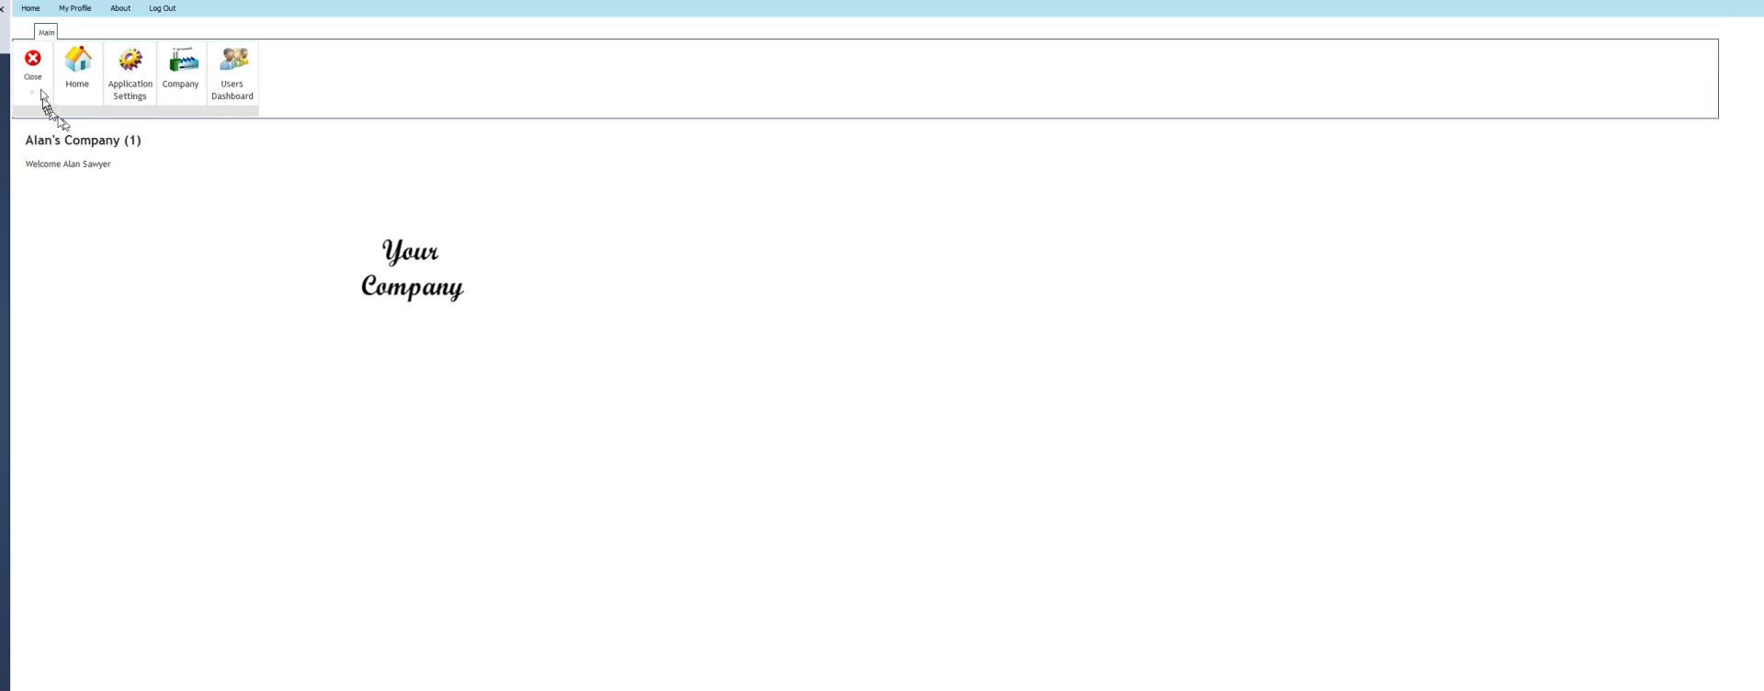
{"action": "left_click", "coordinate": [34, 62]}
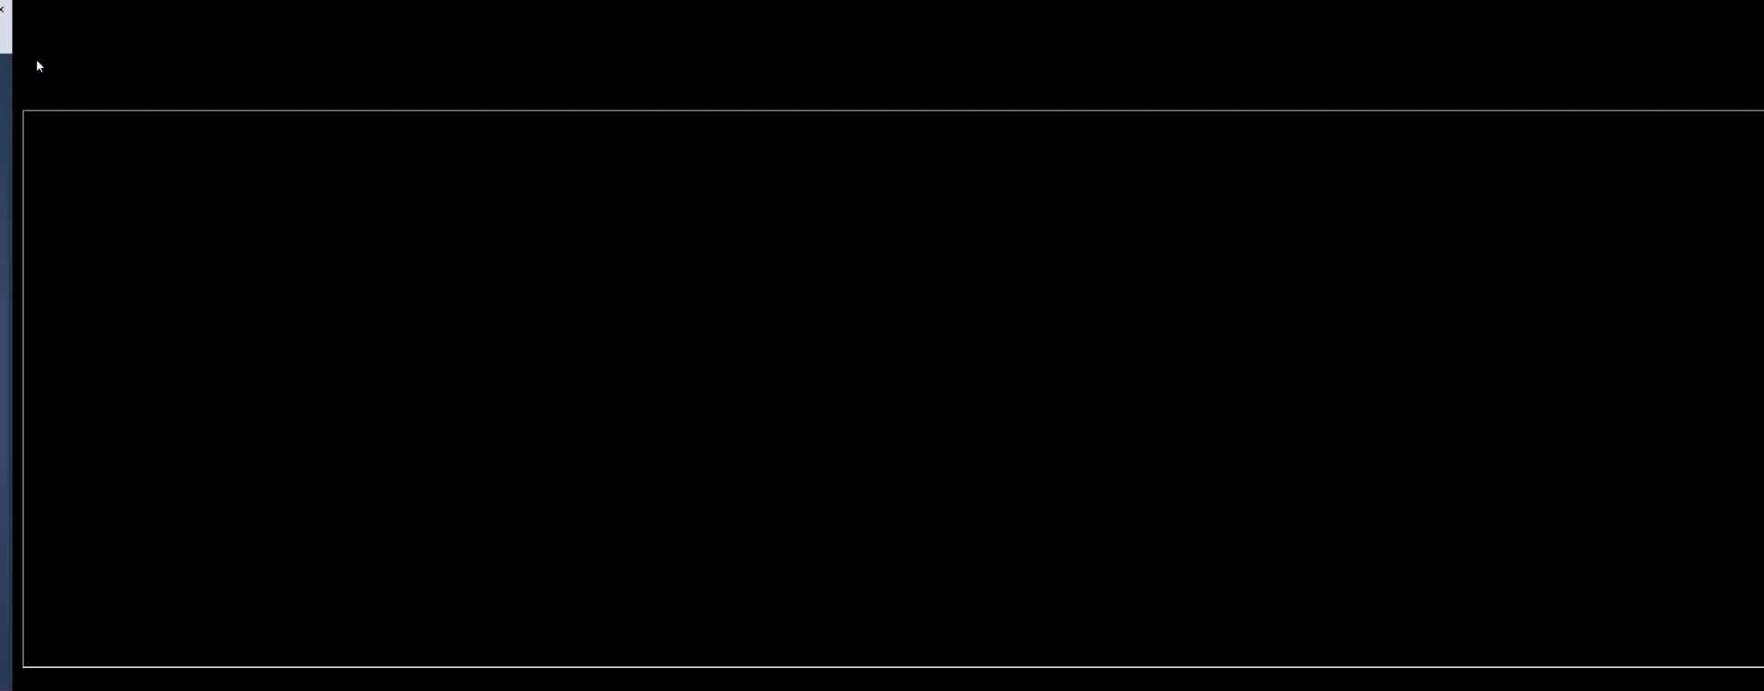
Relaunch, log in as the company (2) user, browse the Examples and Main groups, and open Users Dashboard
{"action": "left_click", "coordinate": [79, 68]}
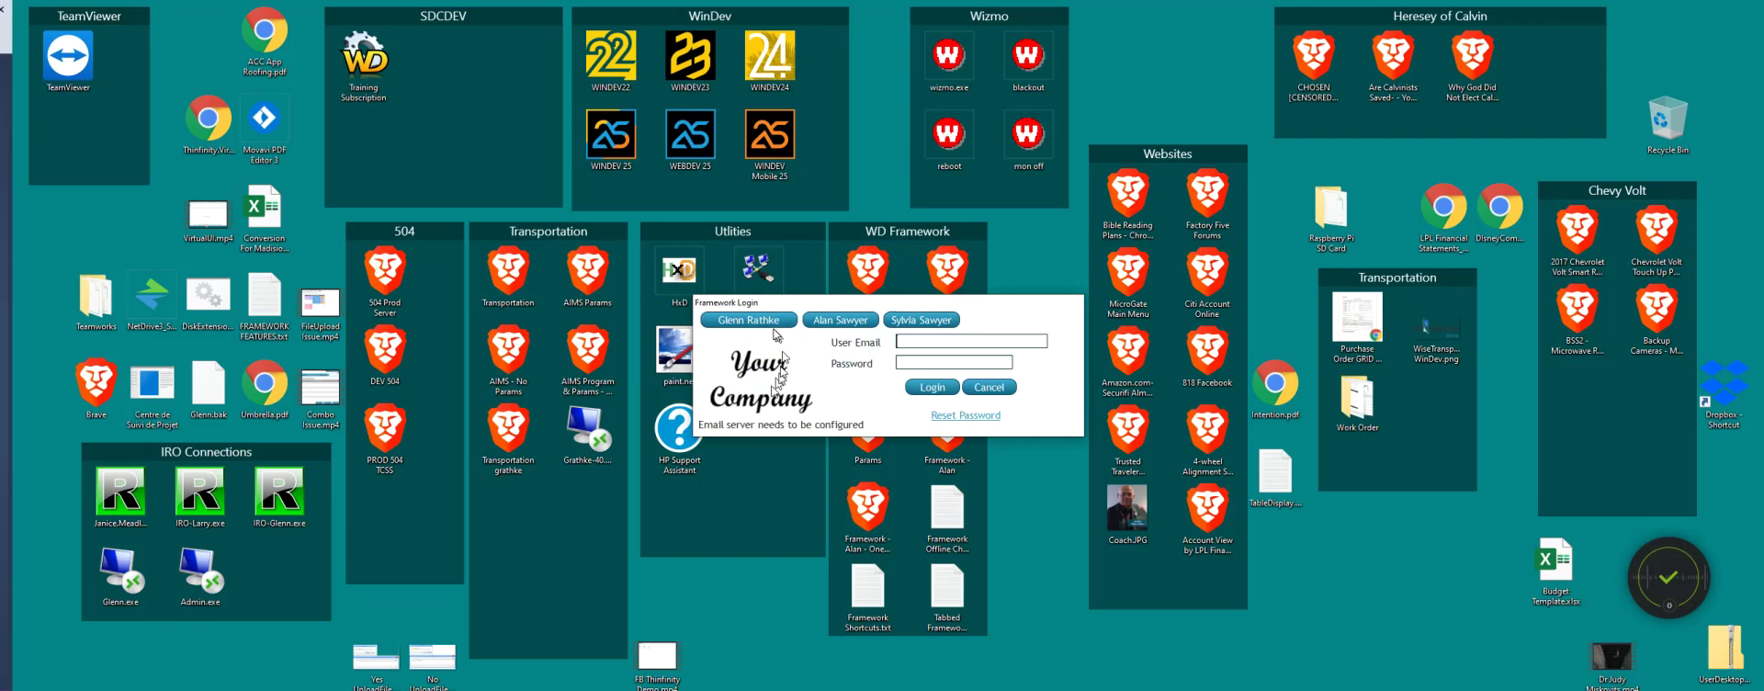
{"action": "left_click", "coordinate": [749, 320]}
{"action": "left_click", "coordinate": [915, 388]}
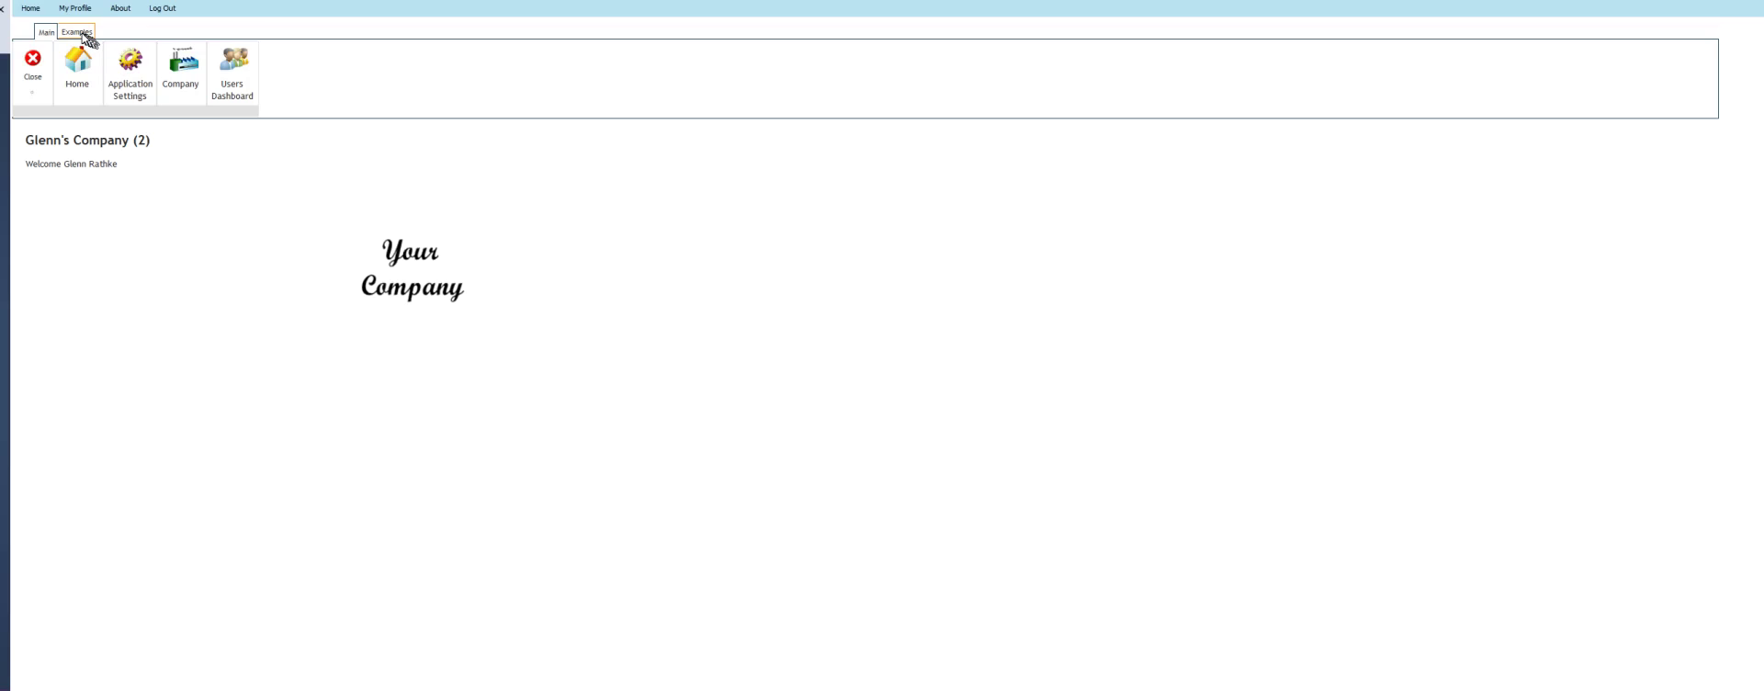
{"action": "left_click", "coordinate": [82, 33]}
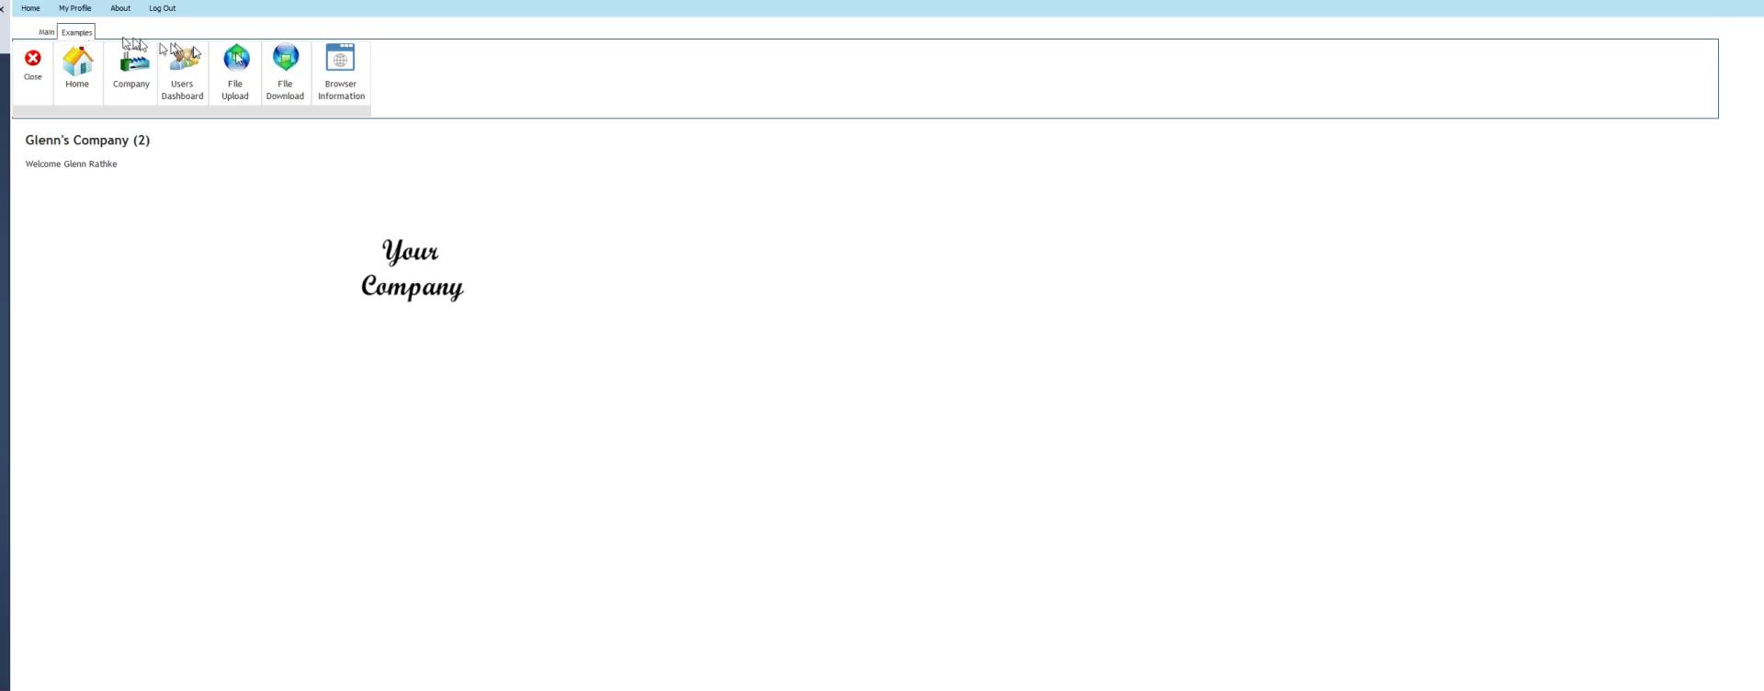
{"action": "left_click", "coordinate": [48, 33]}
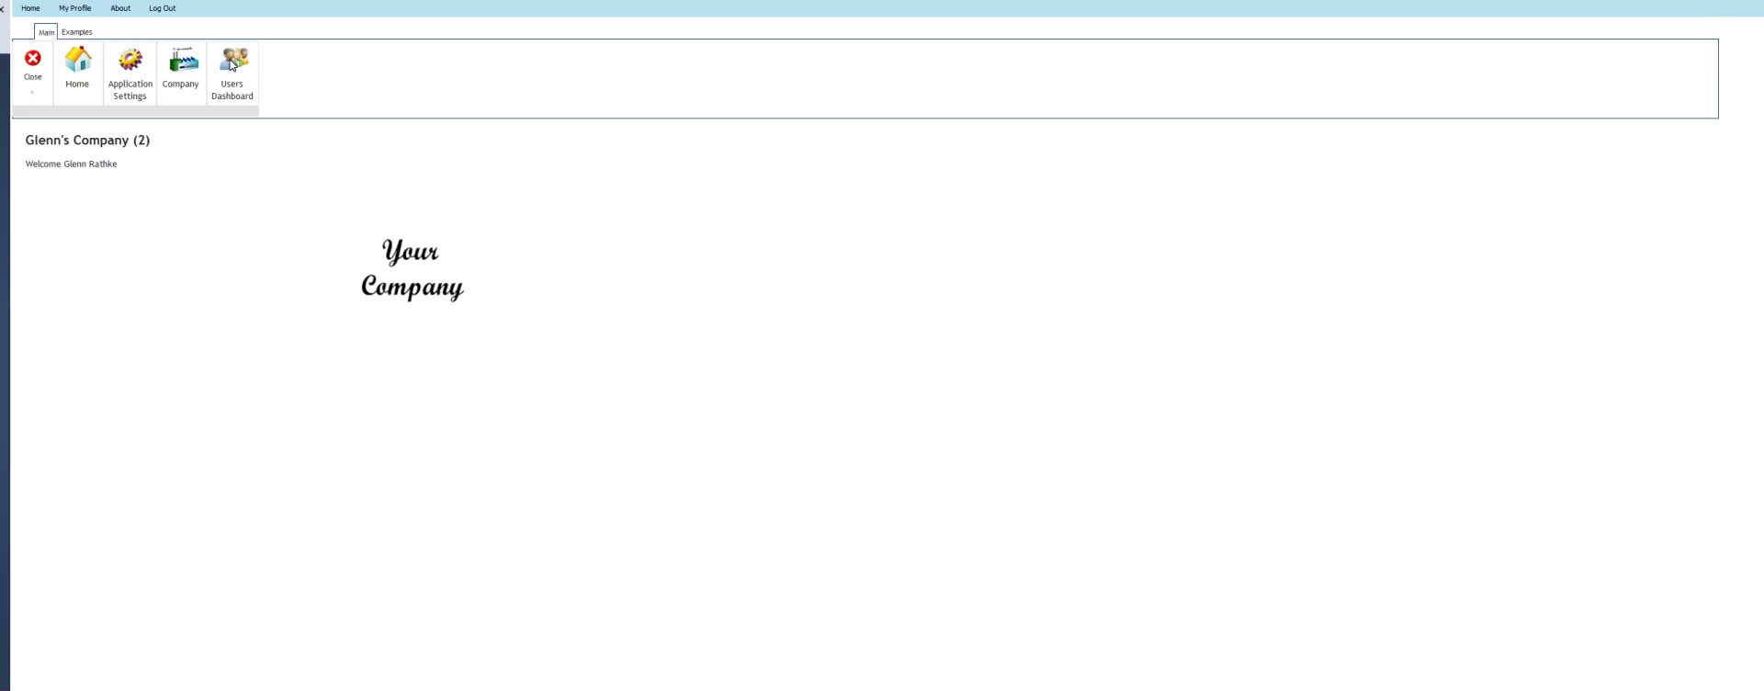
{"action": "left_click", "coordinate": [232, 64]}
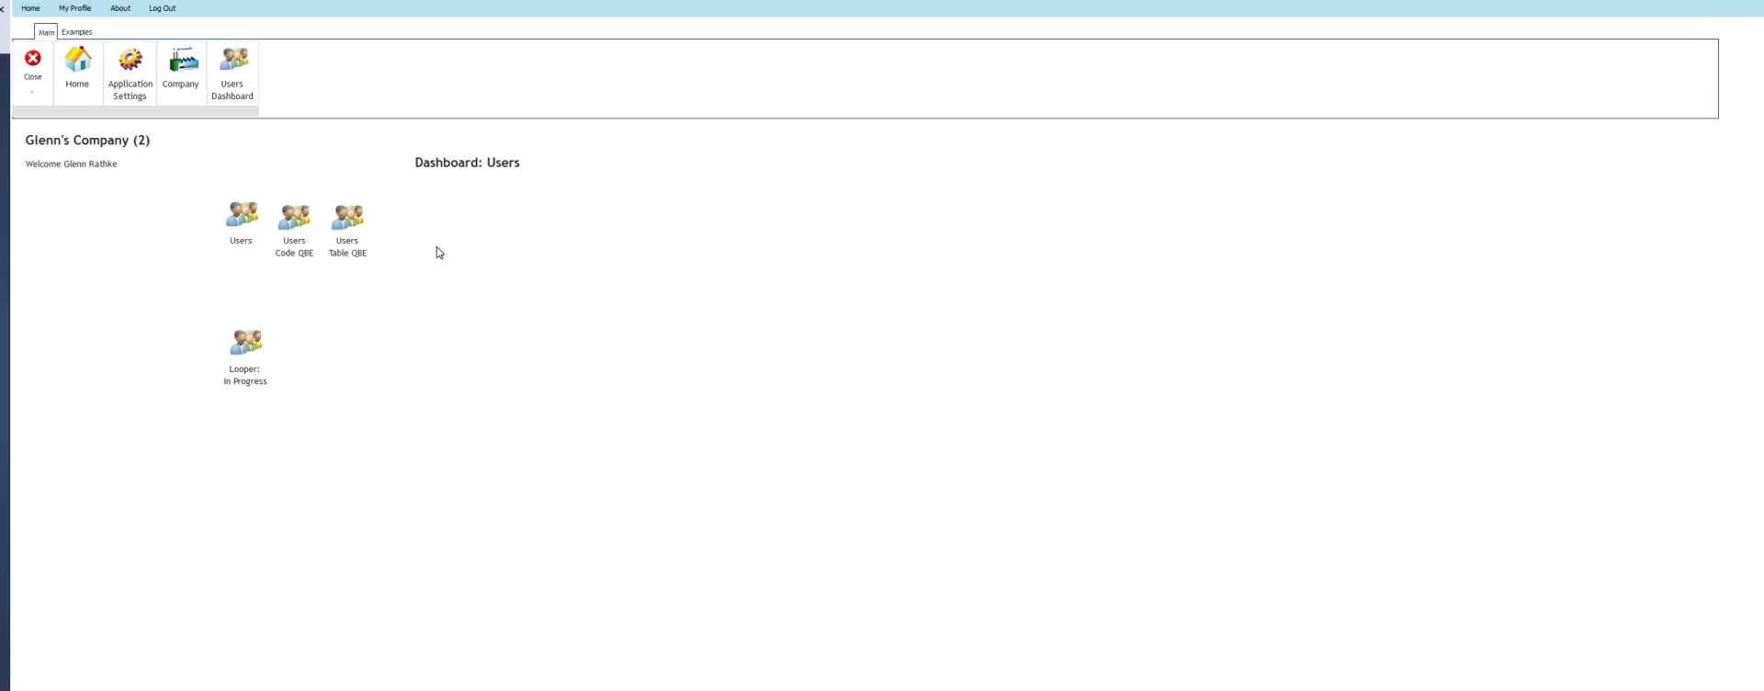
In the Users list, filter by the first company, reset to Make a Selection, then close and end the test run
{"action": "left_click", "coordinate": [243, 217]}
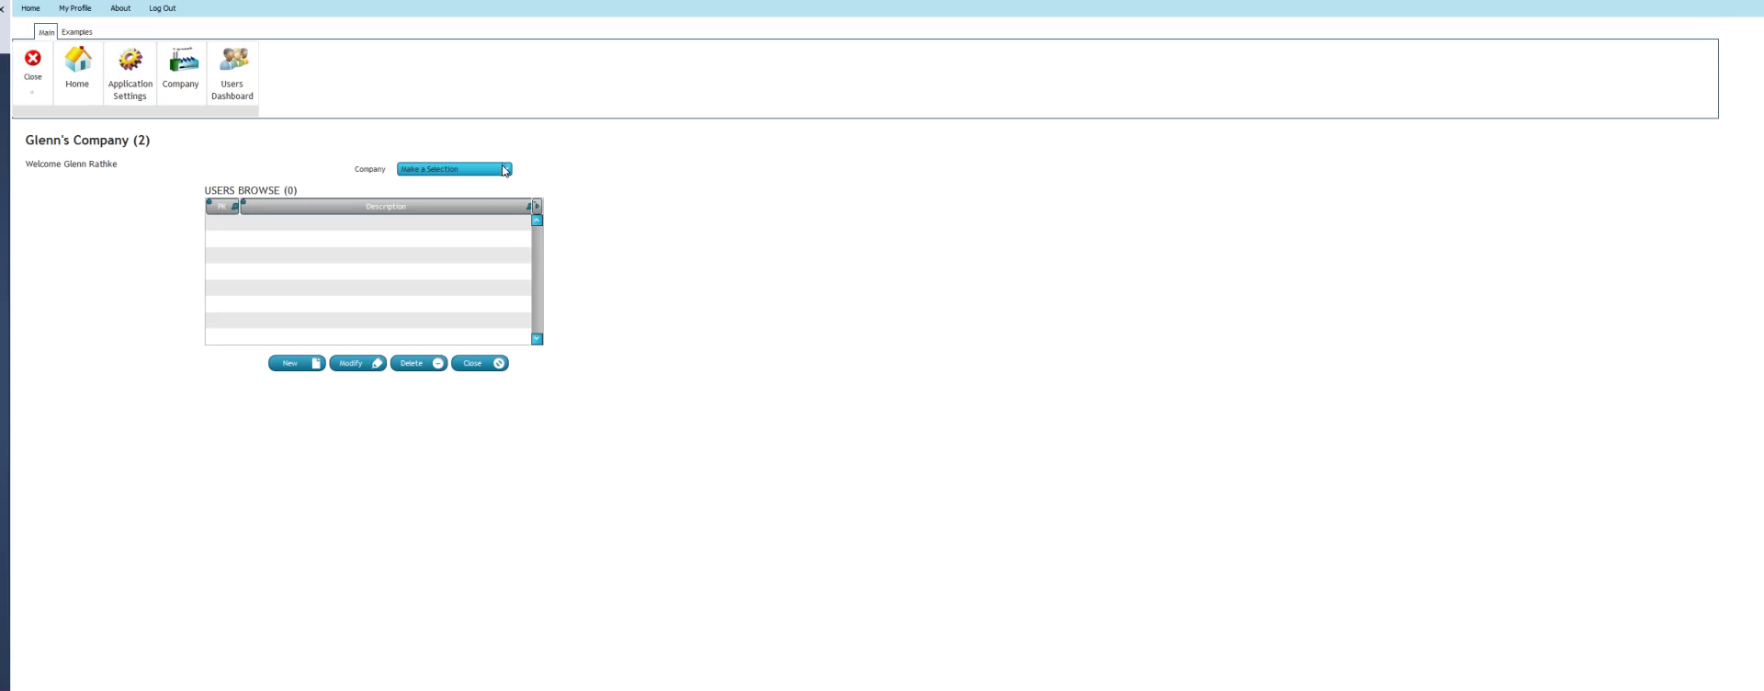
{"action": "left_click", "coordinate": [506, 170]}
{"action": "left_click", "coordinate": [464, 192]}
{"action": "left_click", "coordinate": [505, 174]}
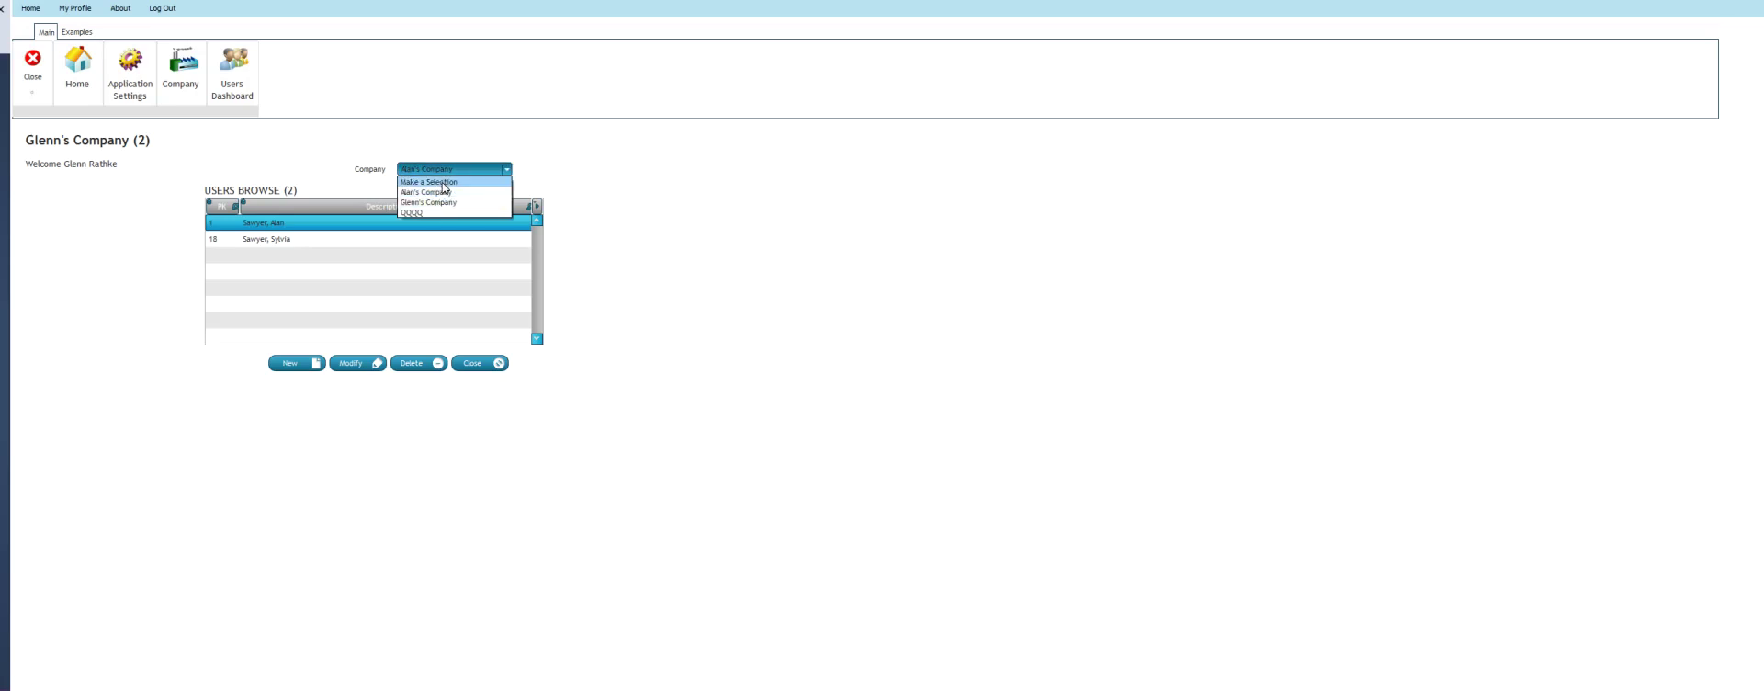
{"action": "left_click", "coordinate": [444, 182]}
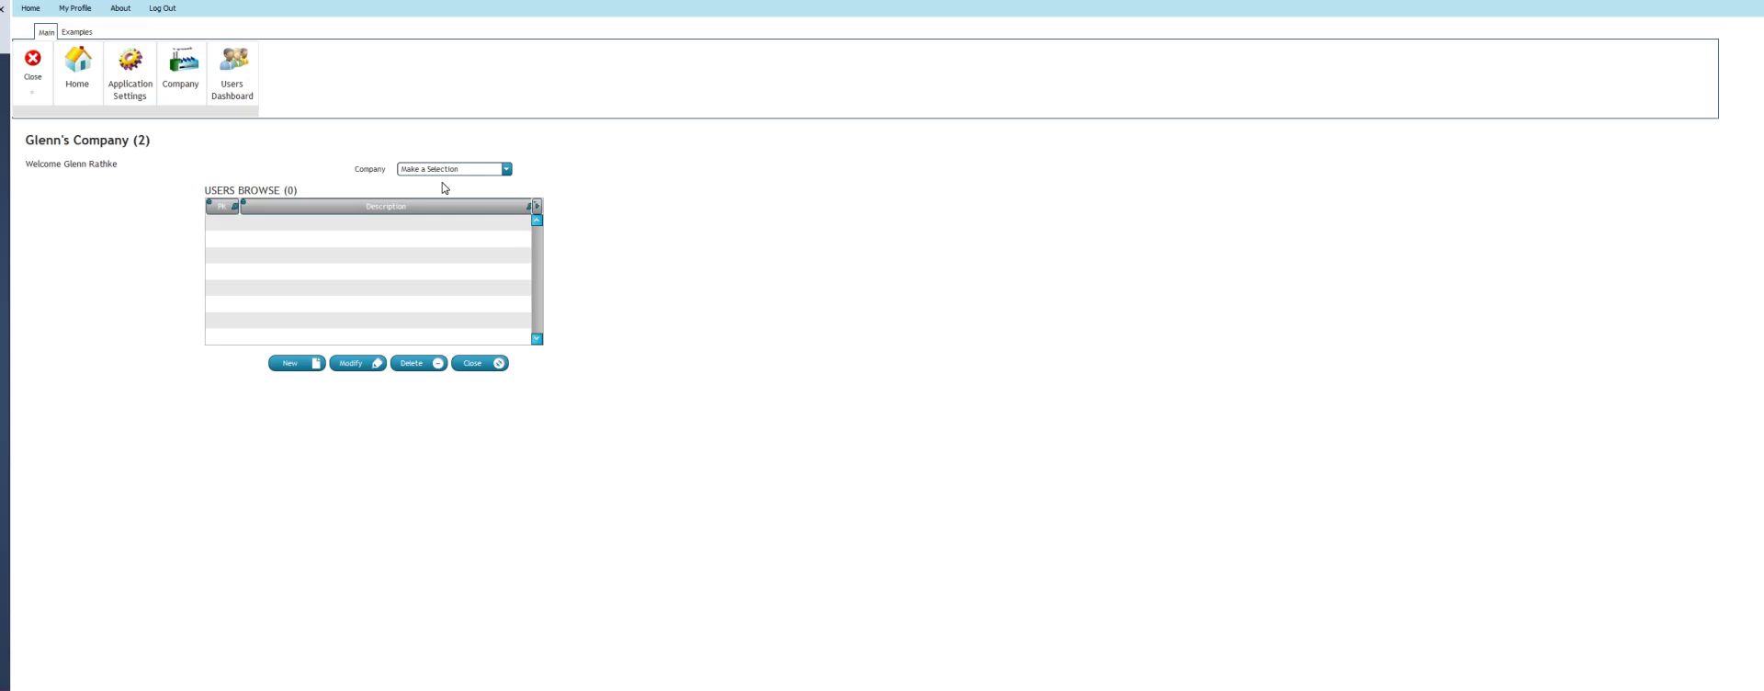
{"action": "left_click", "coordinate": [475, 365]}
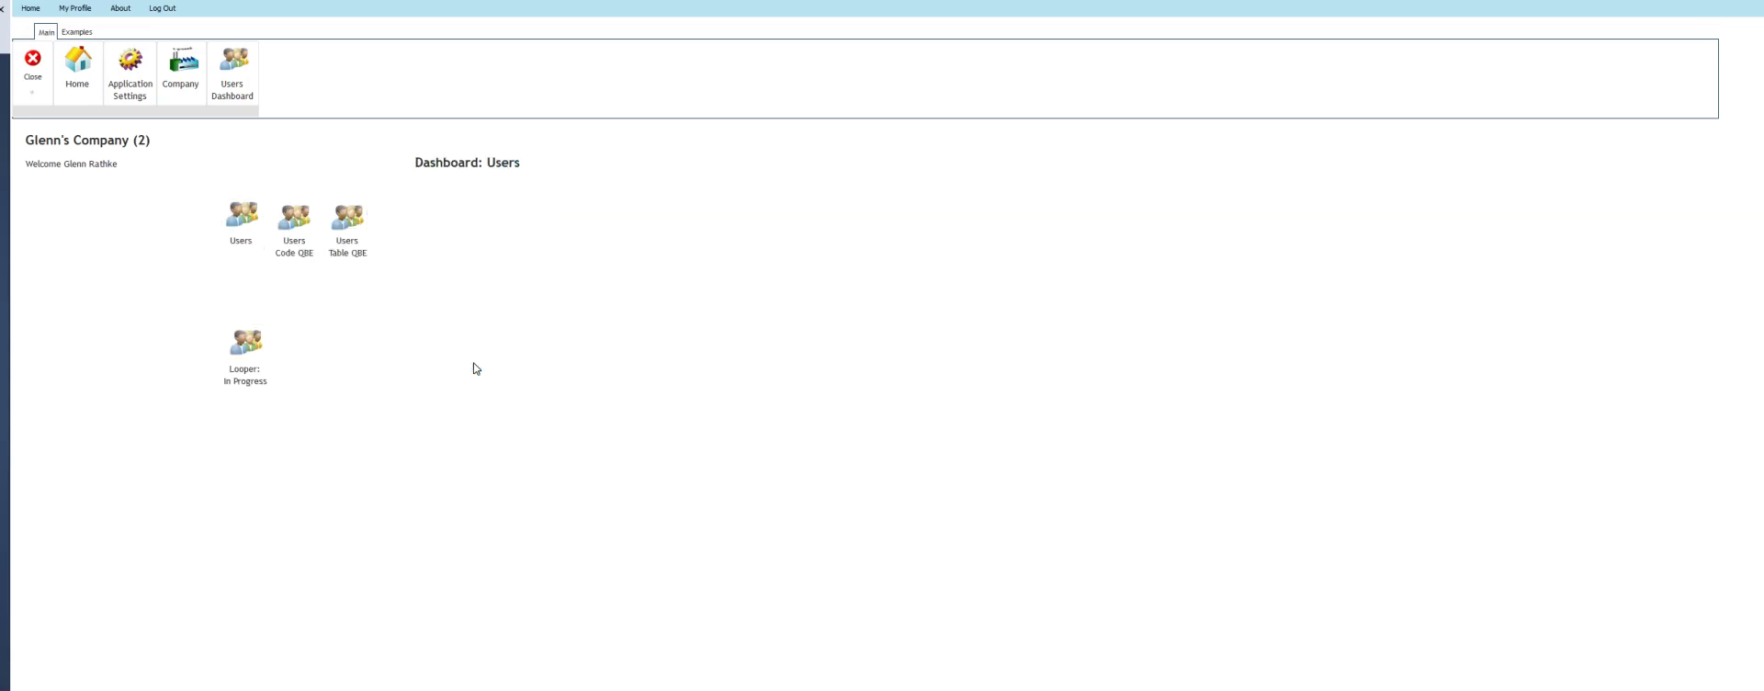
{"action": "left_click", "coordinate": [32, 61]}
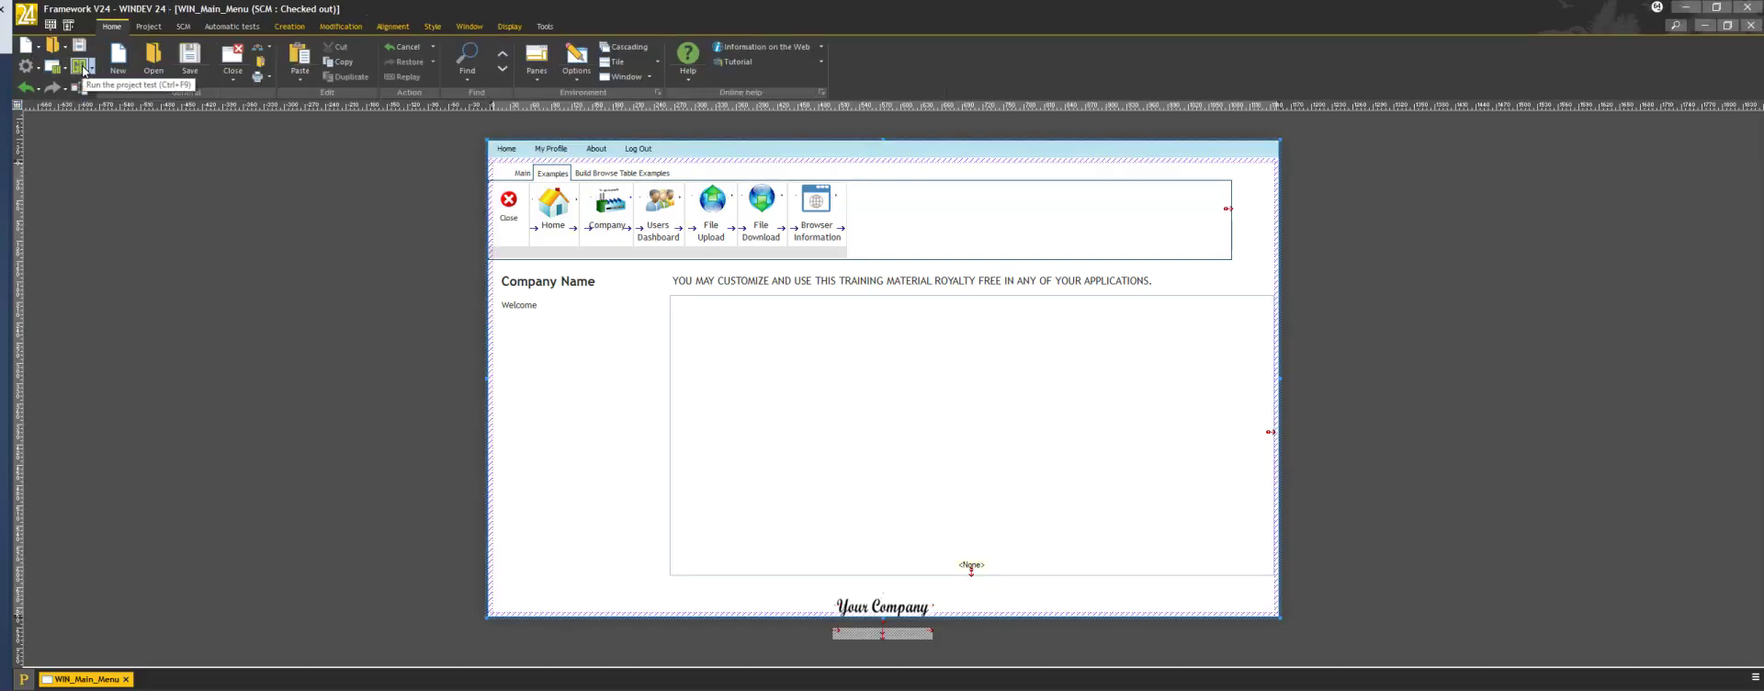
{"action": "left_click", "coordinate": [80, 67]}
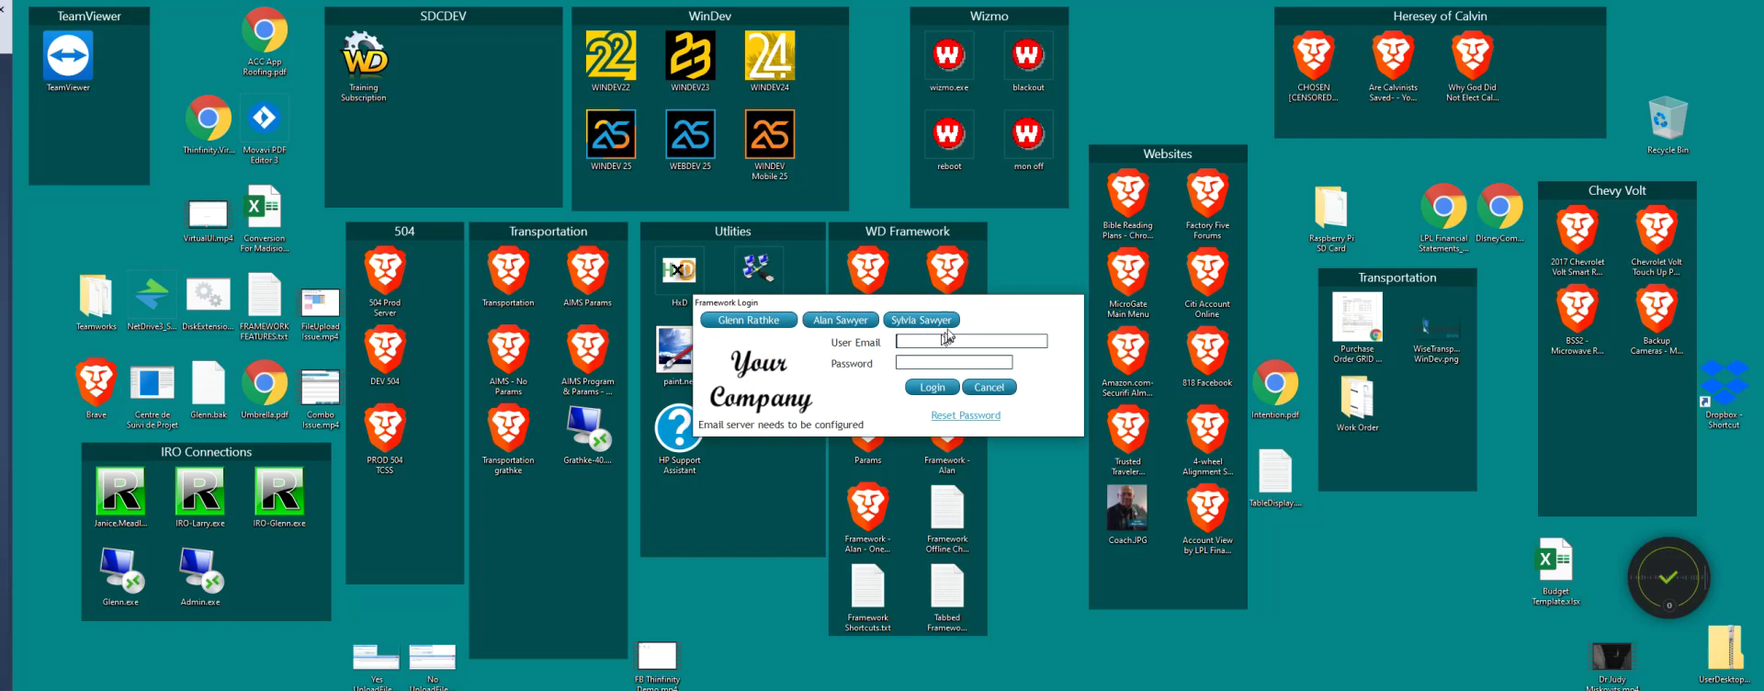
{"action": "left_click", "coordinate": [921, 320]}
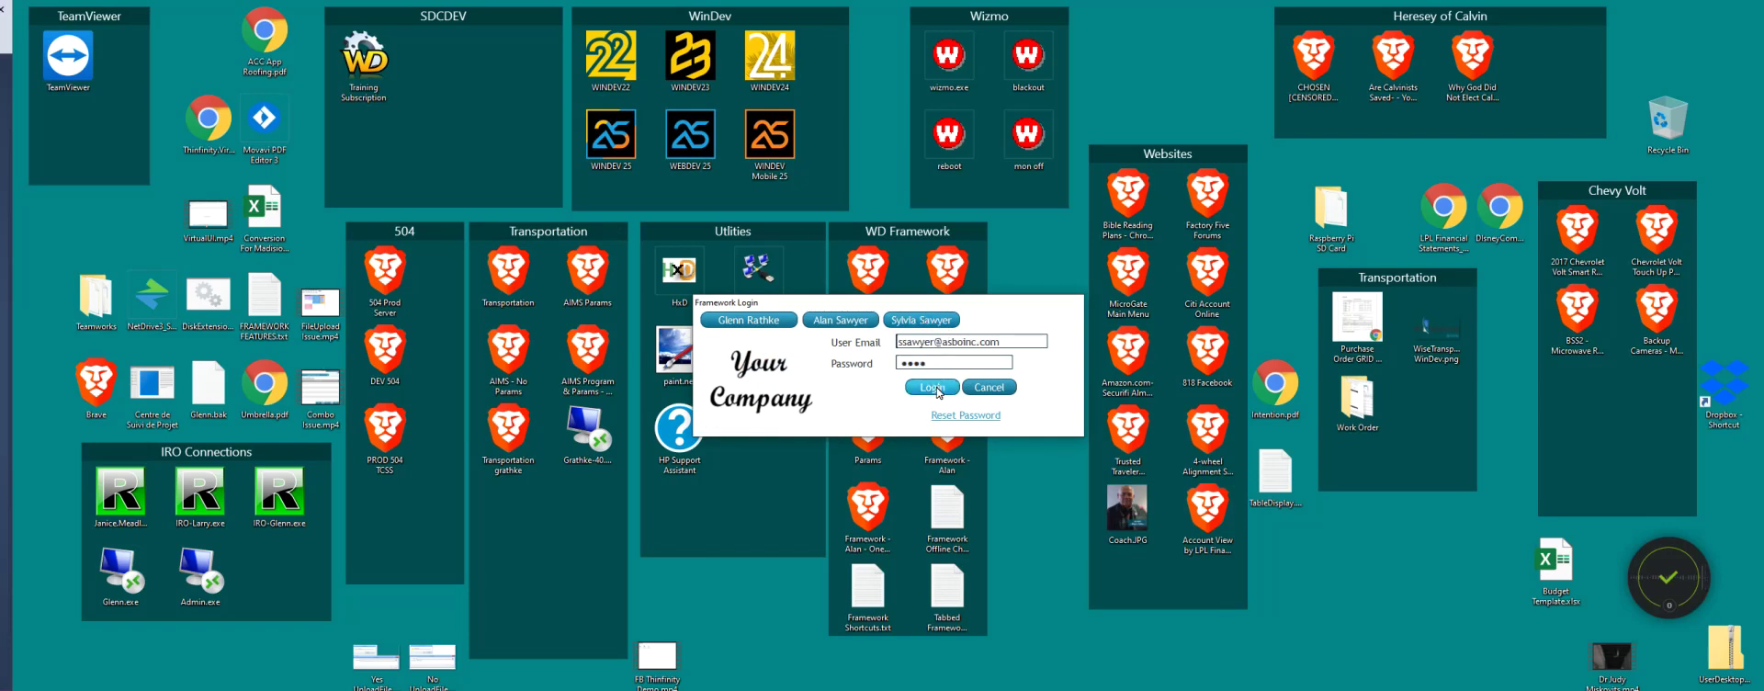
{"action": "left_click", "coordinate": [939, 390]}
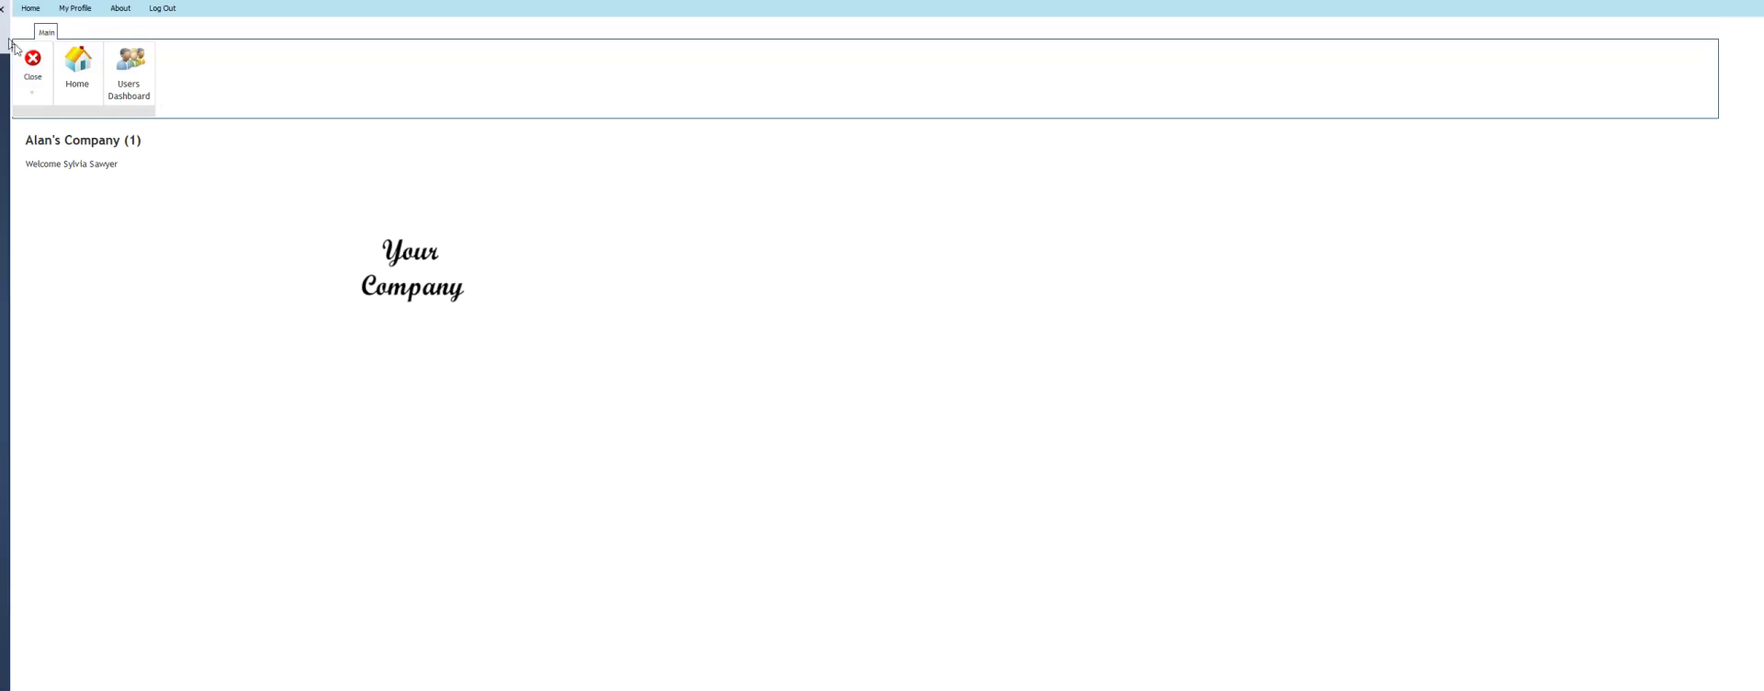
{"action": "left_click", "coordinate": [128, 69]}
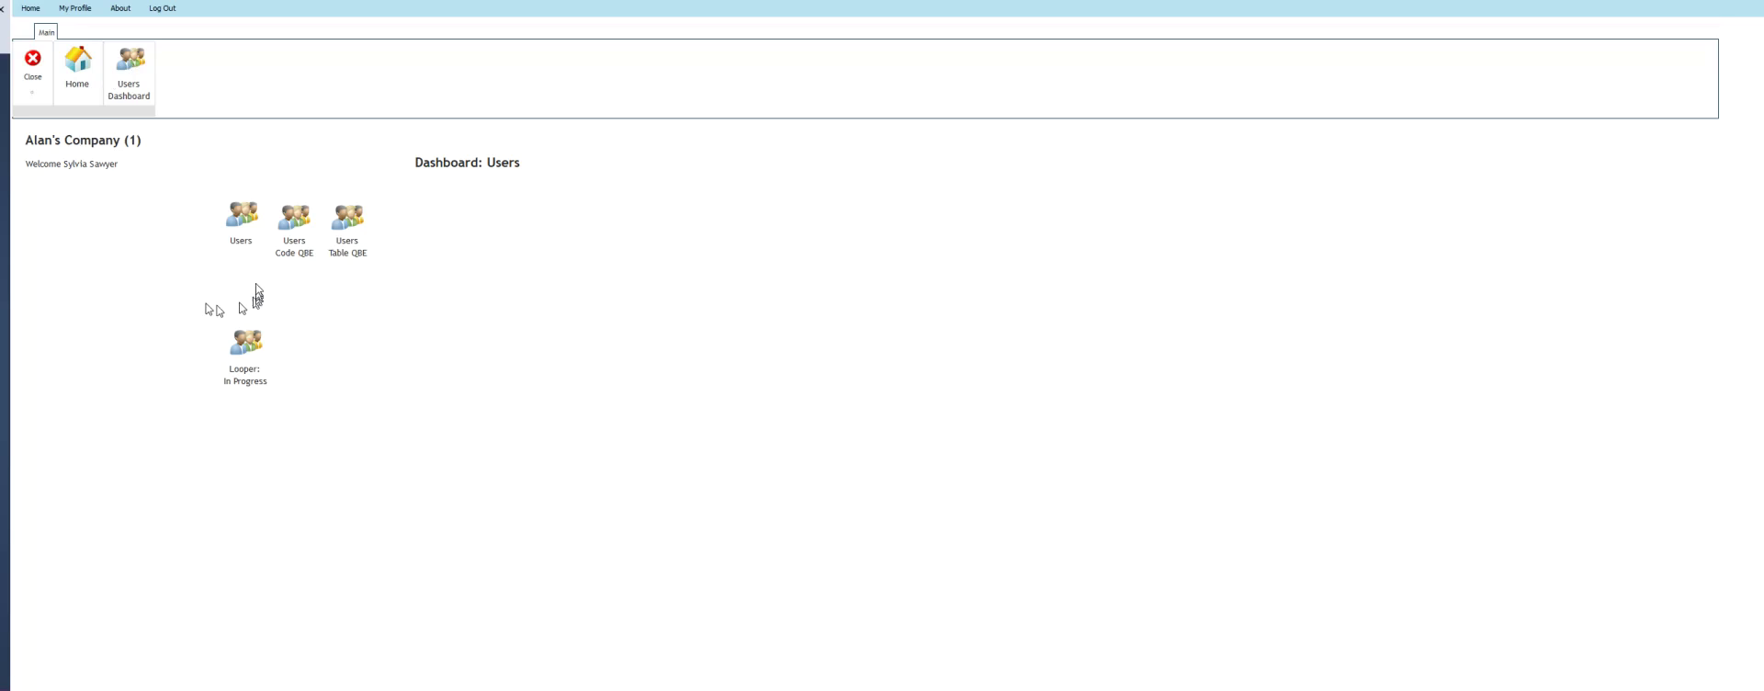
{"action": "left_click", "coordinate": [241, 221]}
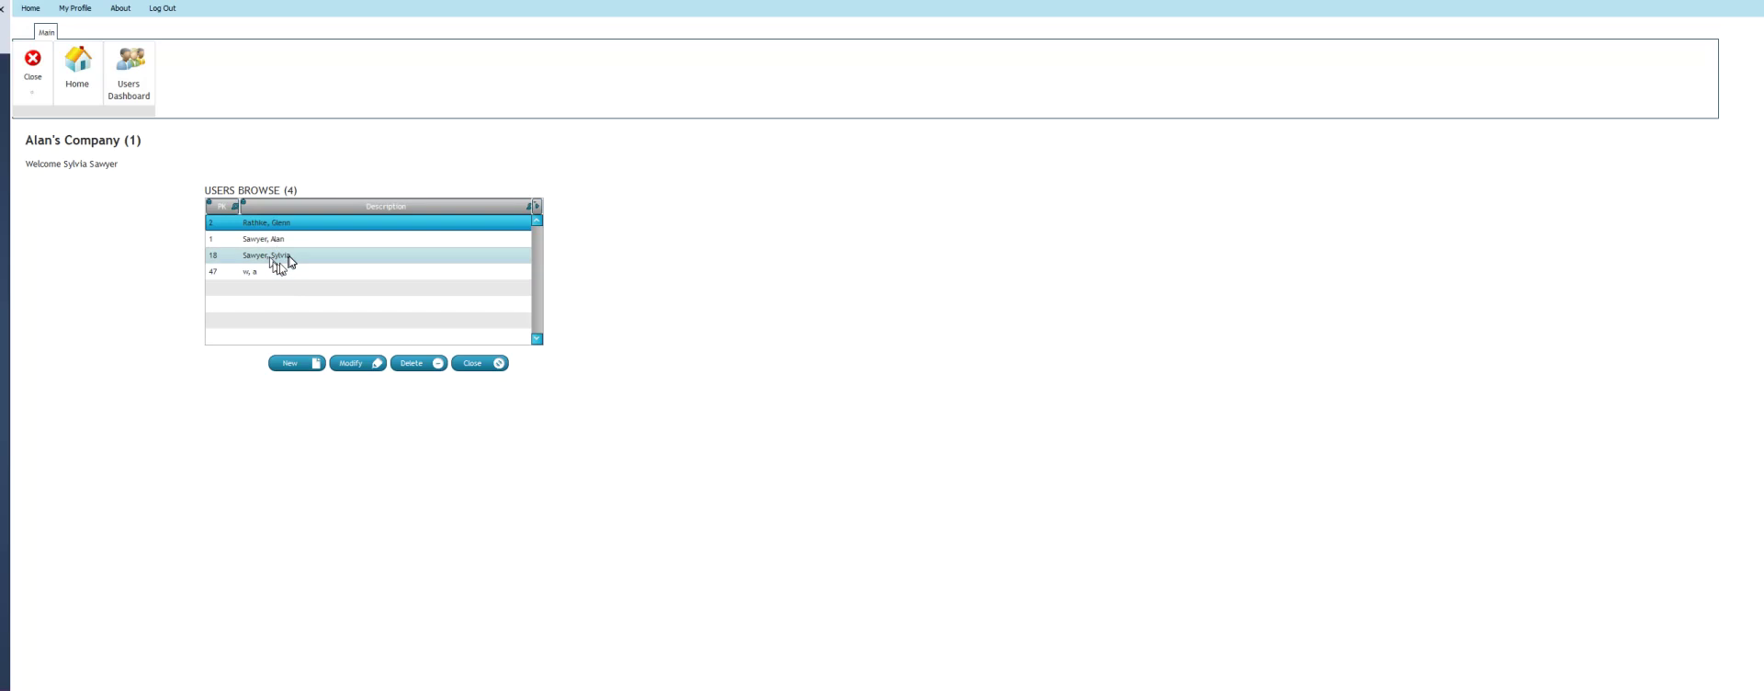
{"action": "left_click", "coordinate": [472, 363]}
{"action": "left_click", "coordinate": [37, 62]}
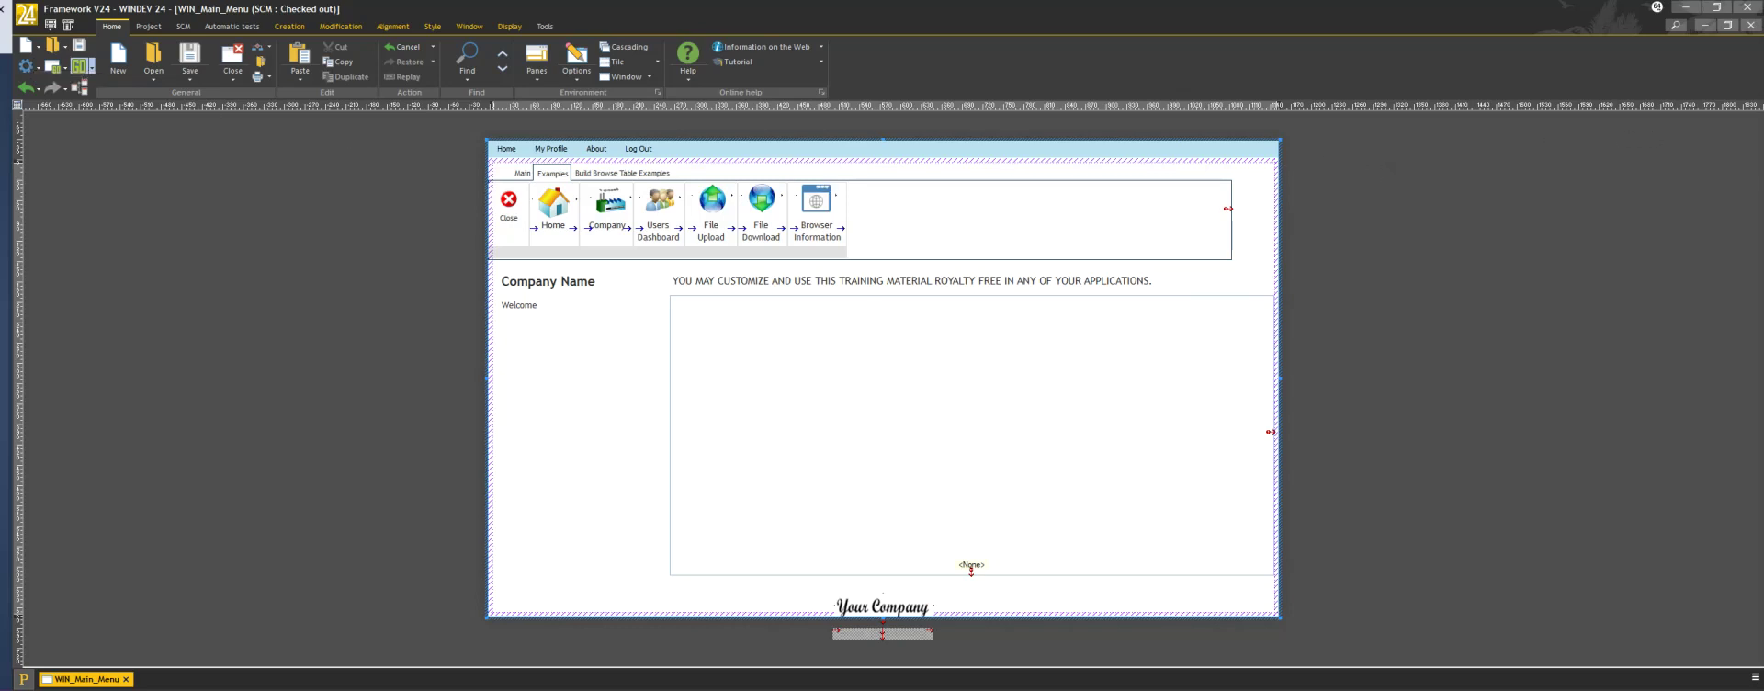
Restore the panes, open IW_Generics_B in the editor, and choose Save as..
{"action": "key", "text": "ctrl+w"}
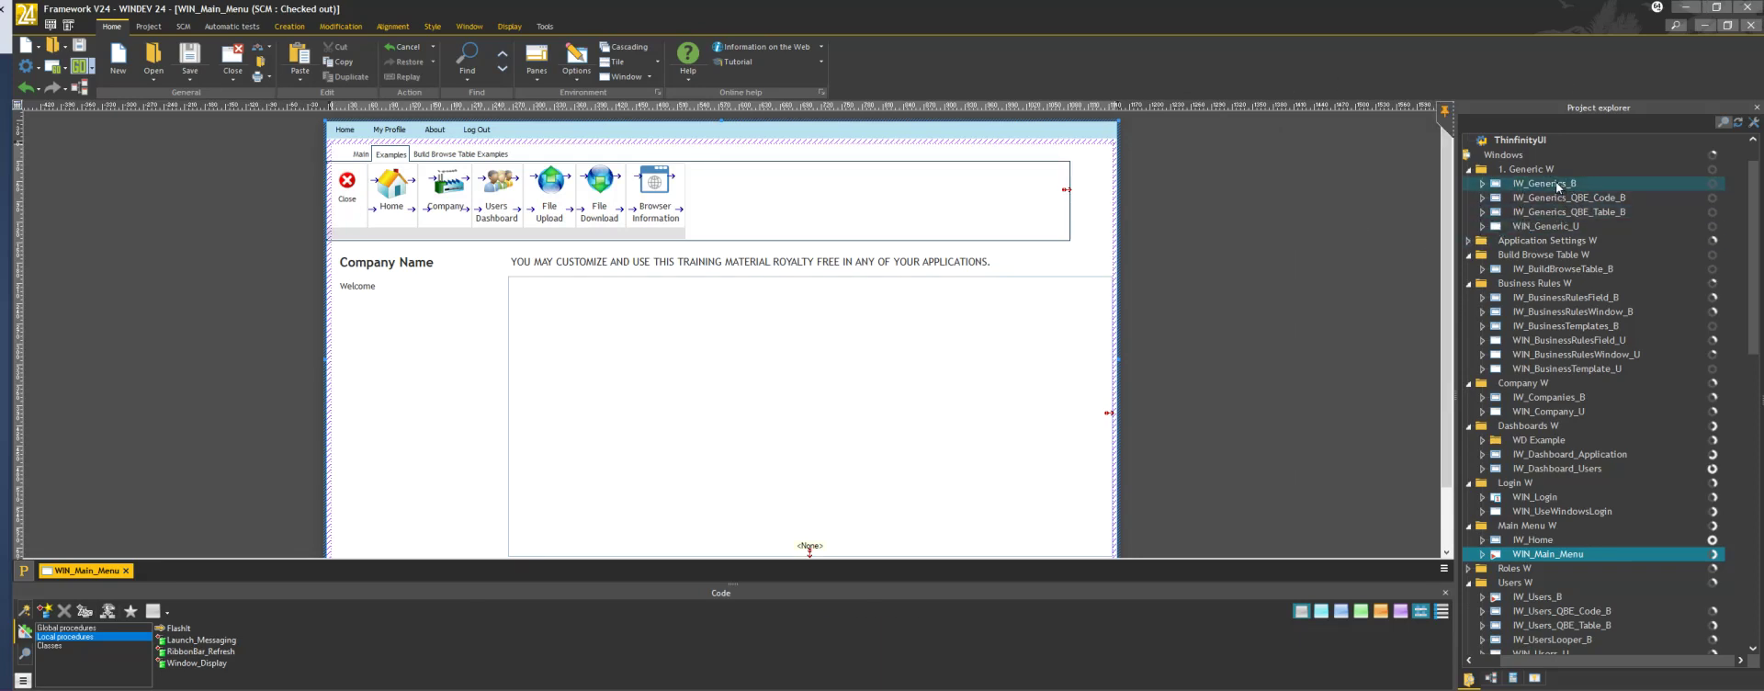
{"action": "double_click", "coordinate": [1531, 185]}
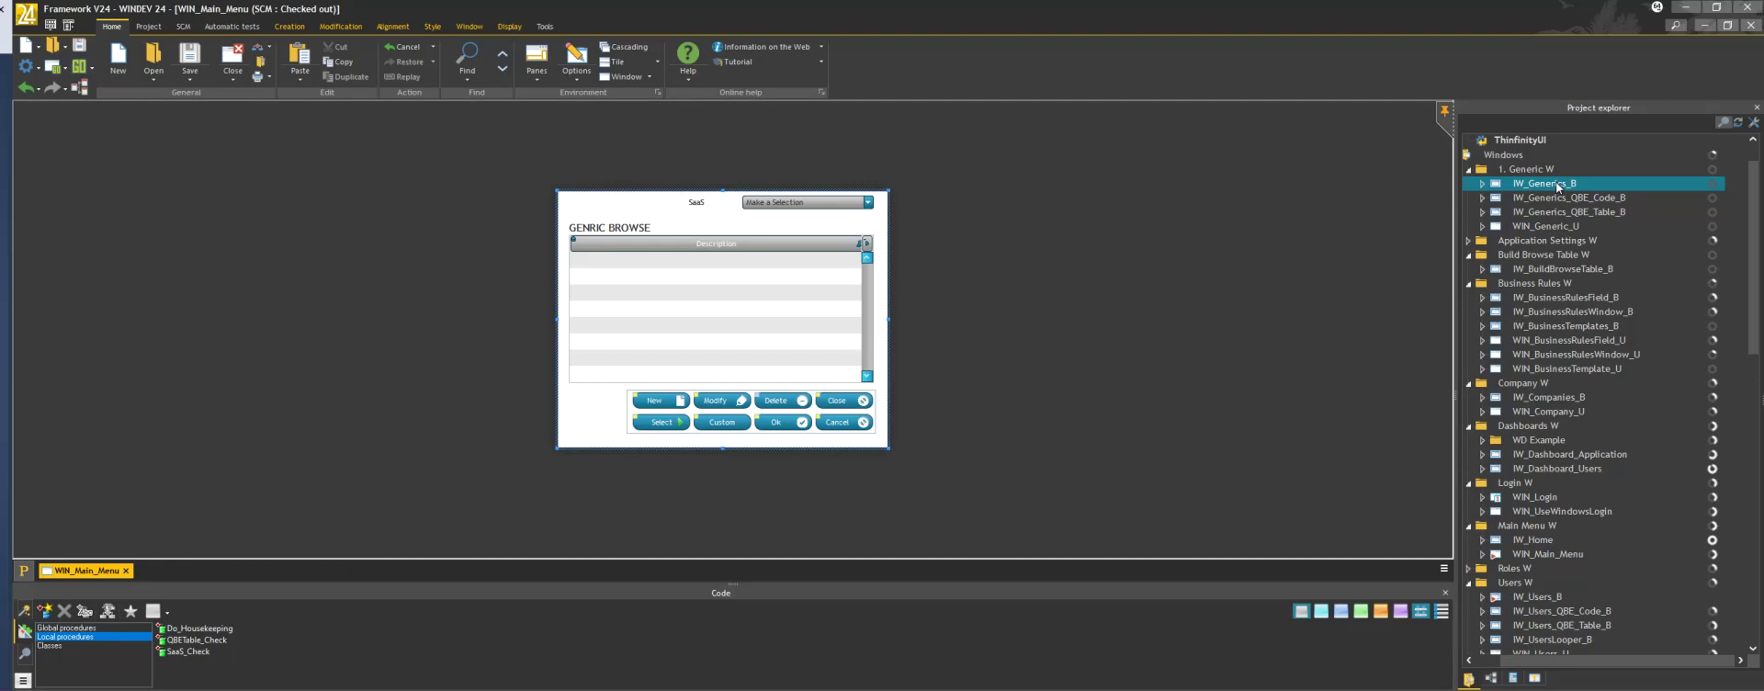
{"action": "left_click", "coordinate": [191, 82]}
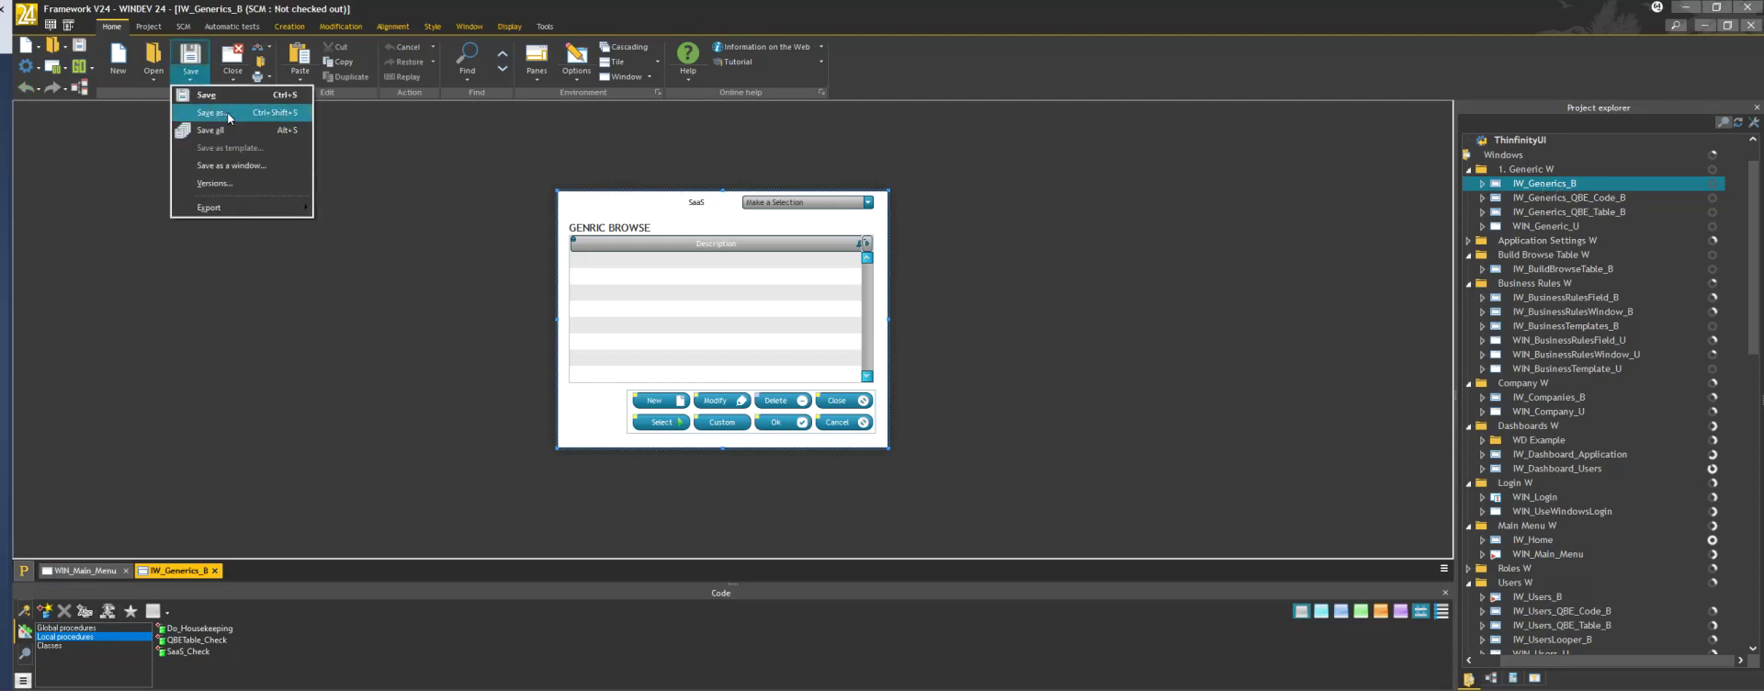
{"action": "left_click", "coordinate": [228, 112]}
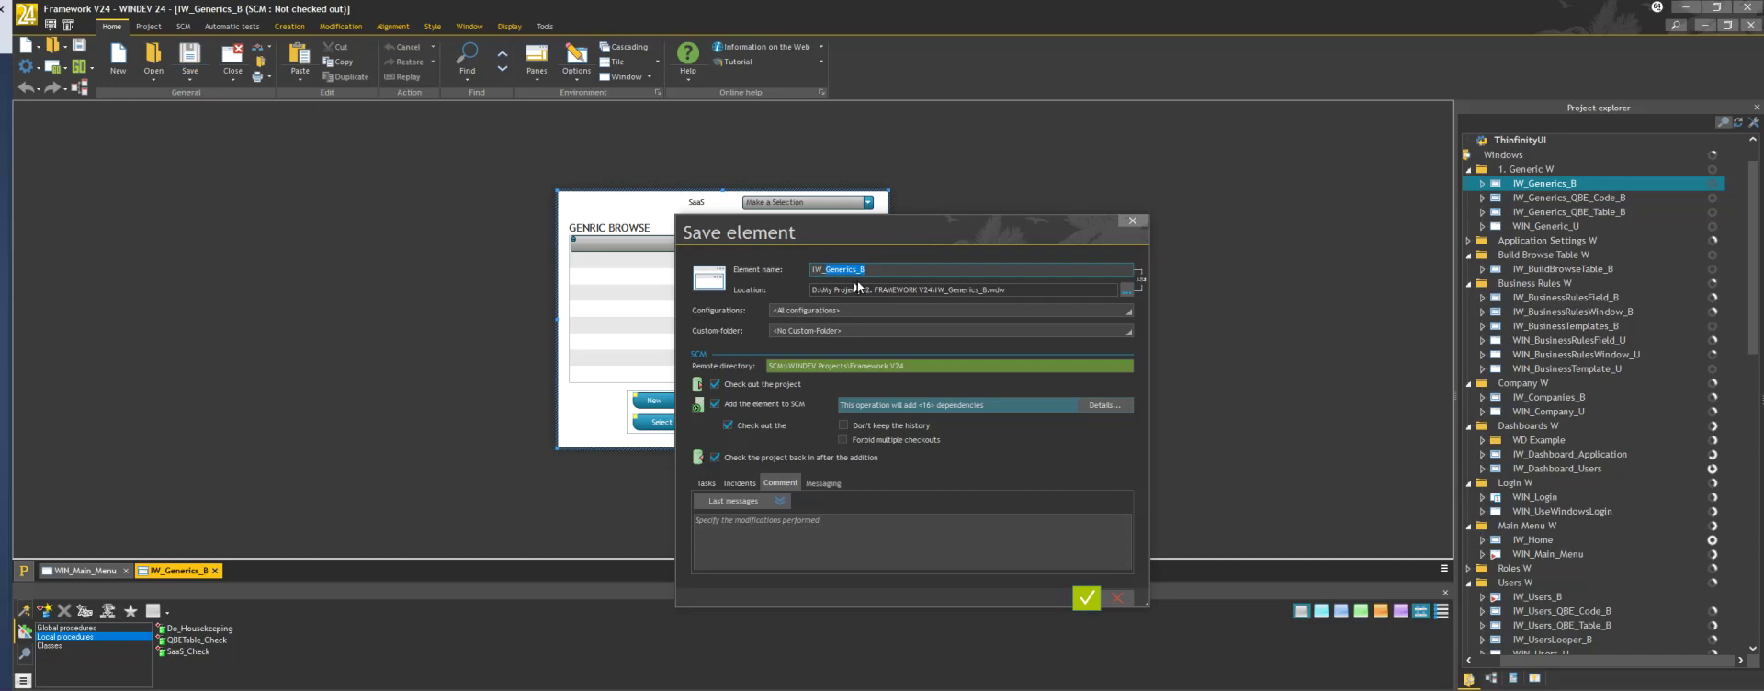
Save the window as IW_Test_B in the Users W custom folder and add it to SCM
{"action": "left_click", "coordinate": [857, 270]}
{"action": "key", "text": "BackSpace"}
{"action": "key", "text": "BackSpace"}
{"action": "key", "text": "BackSpace"}
{"action": "key", "text": "BackSpace"}
{"action": "key", "text": "BackSpace"}
{"action": "key", "text": "BackSpace"}
{"action": "key", "text": "BackSpace"}
{"action": "key", "text": "BackSpace"}
{"action": "type", "text": "Test"}
{"action": "left_click", "coordinate": [1127, 332]}
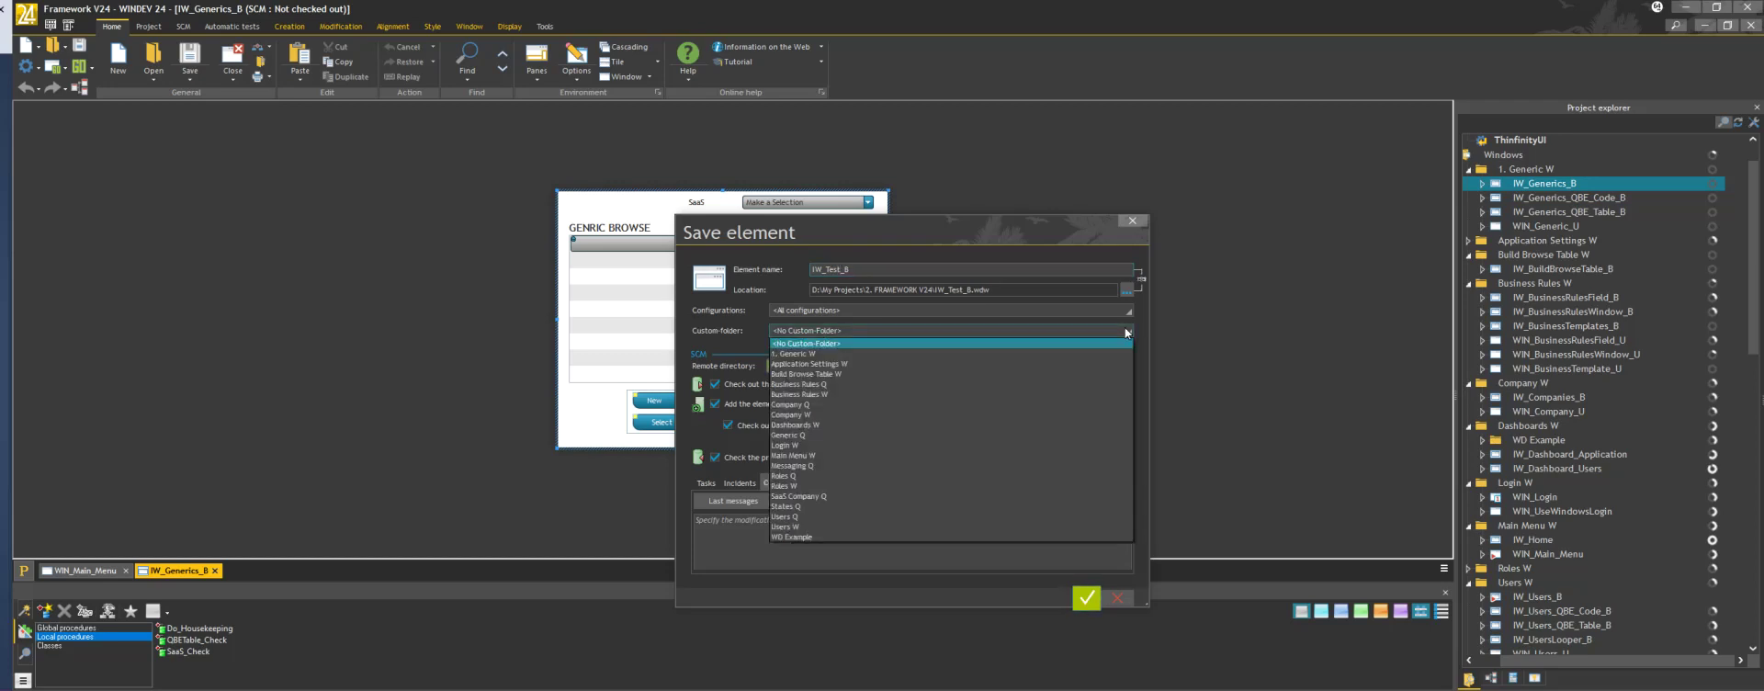
{"action": "left_click", "coordinate": [810, 526]}
{"action": "left_click", "coordinate": [1086, 598]}
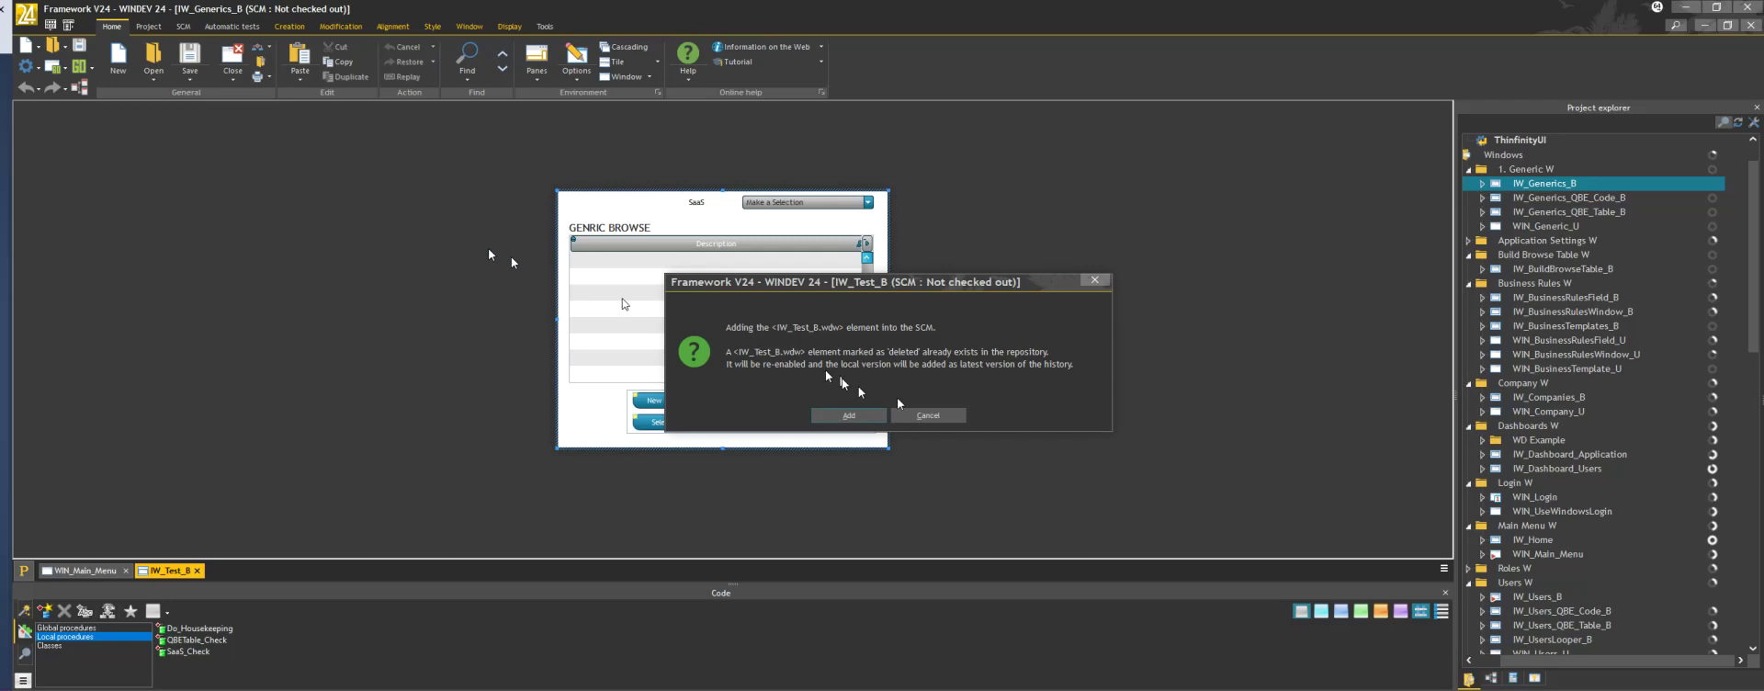
{"action": "left_click", "coordinate": [847, 417]}
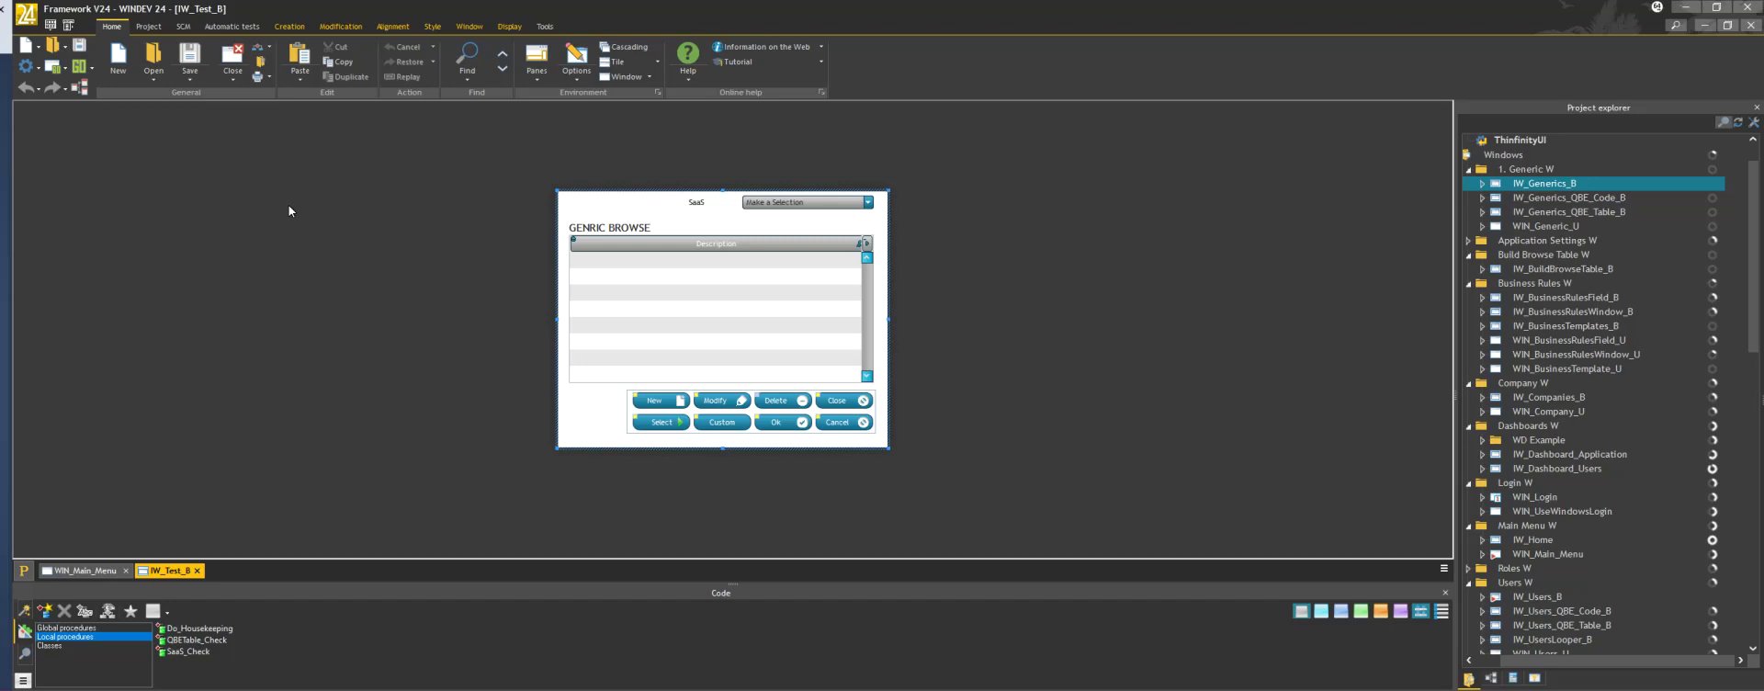
{"action": "left_click", "coordinate": [620, 266]}
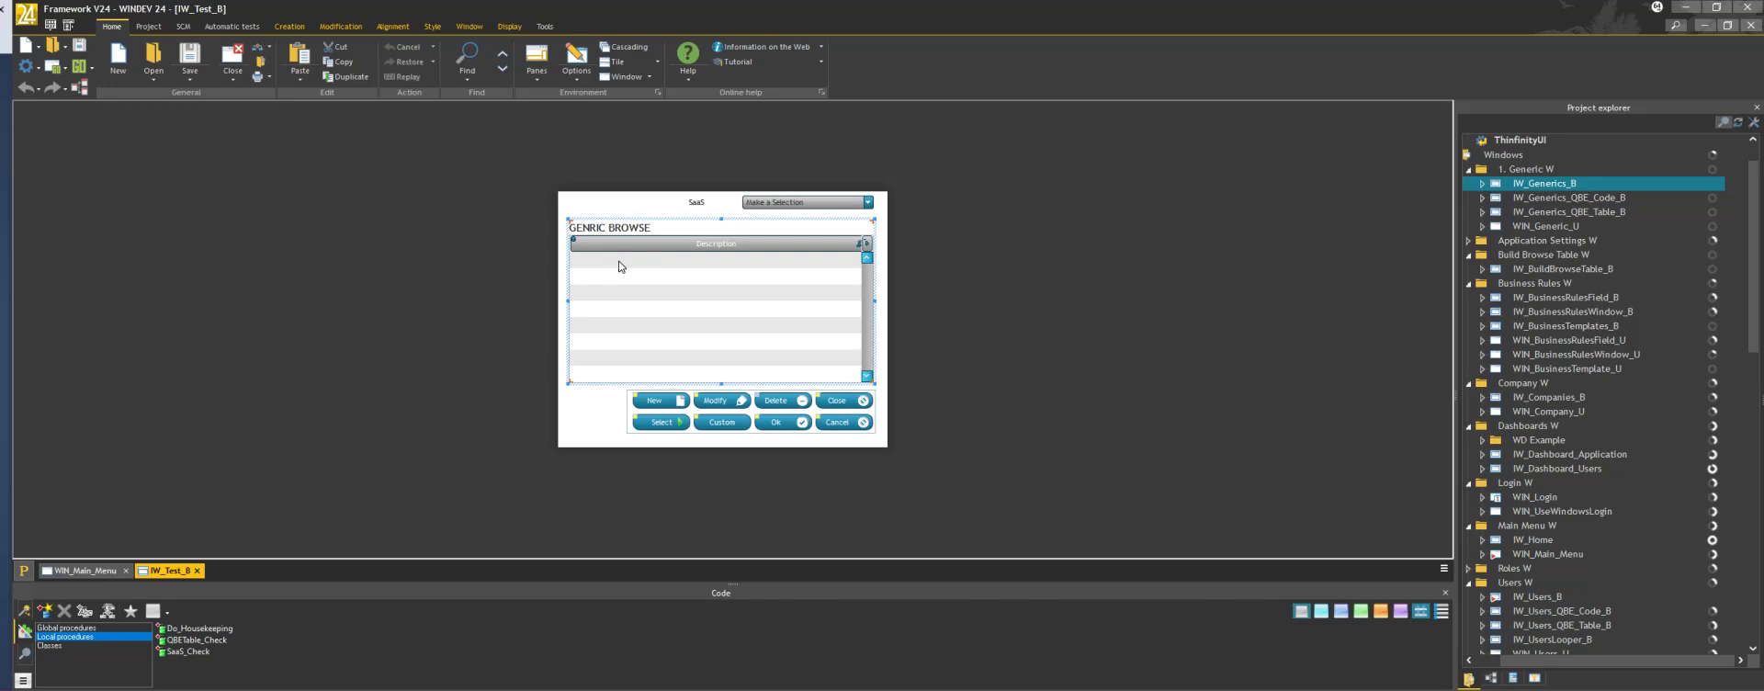
Set the browse table's browsed file to QRY_Users_Browse
{"action": "double_click", "coordinate": [619, 266]}
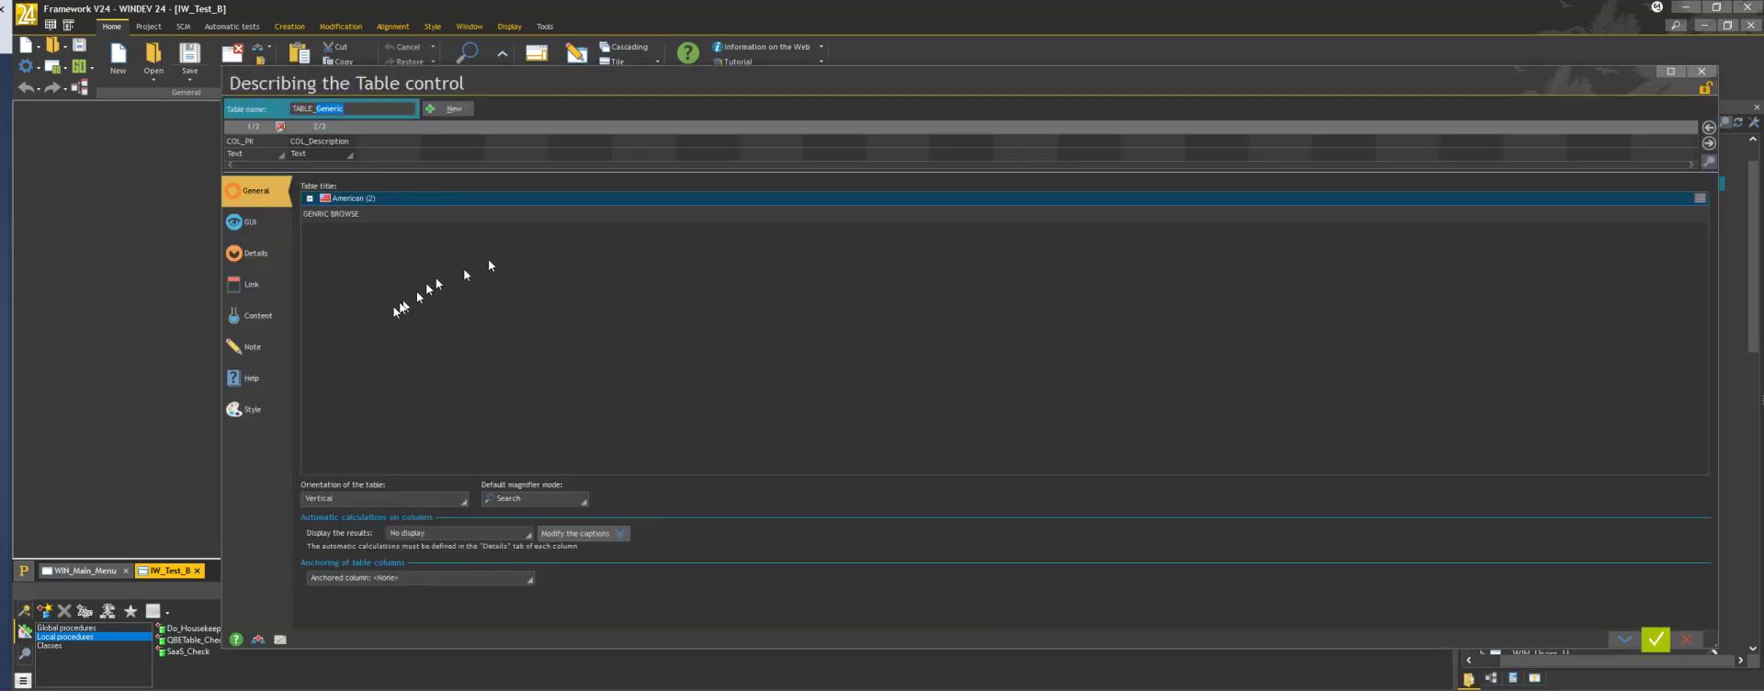
{"action": "left_click", "coordinate": [263, 314]}
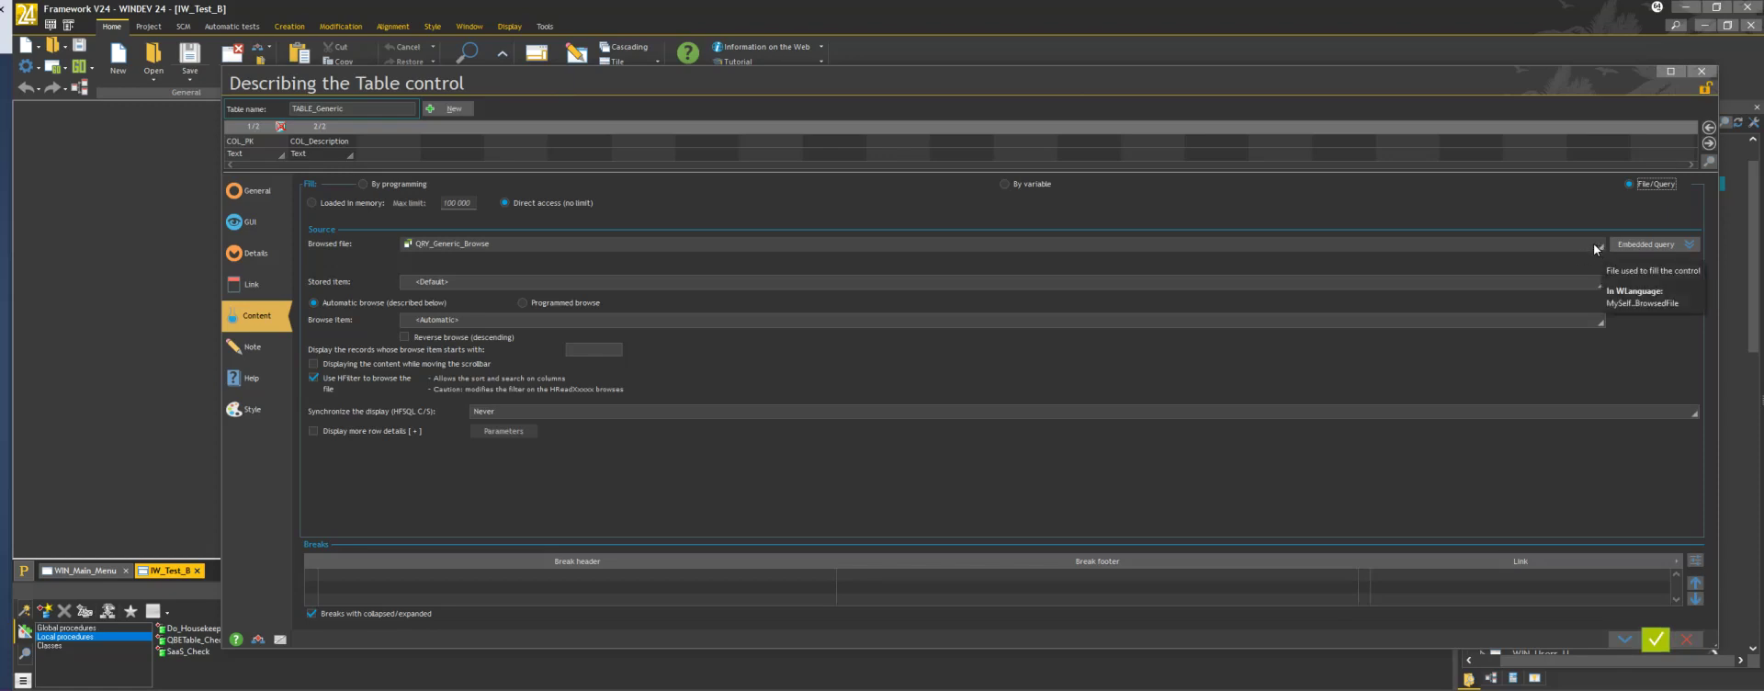
{"action": "left_click", "coordinate": [1593, 242]}
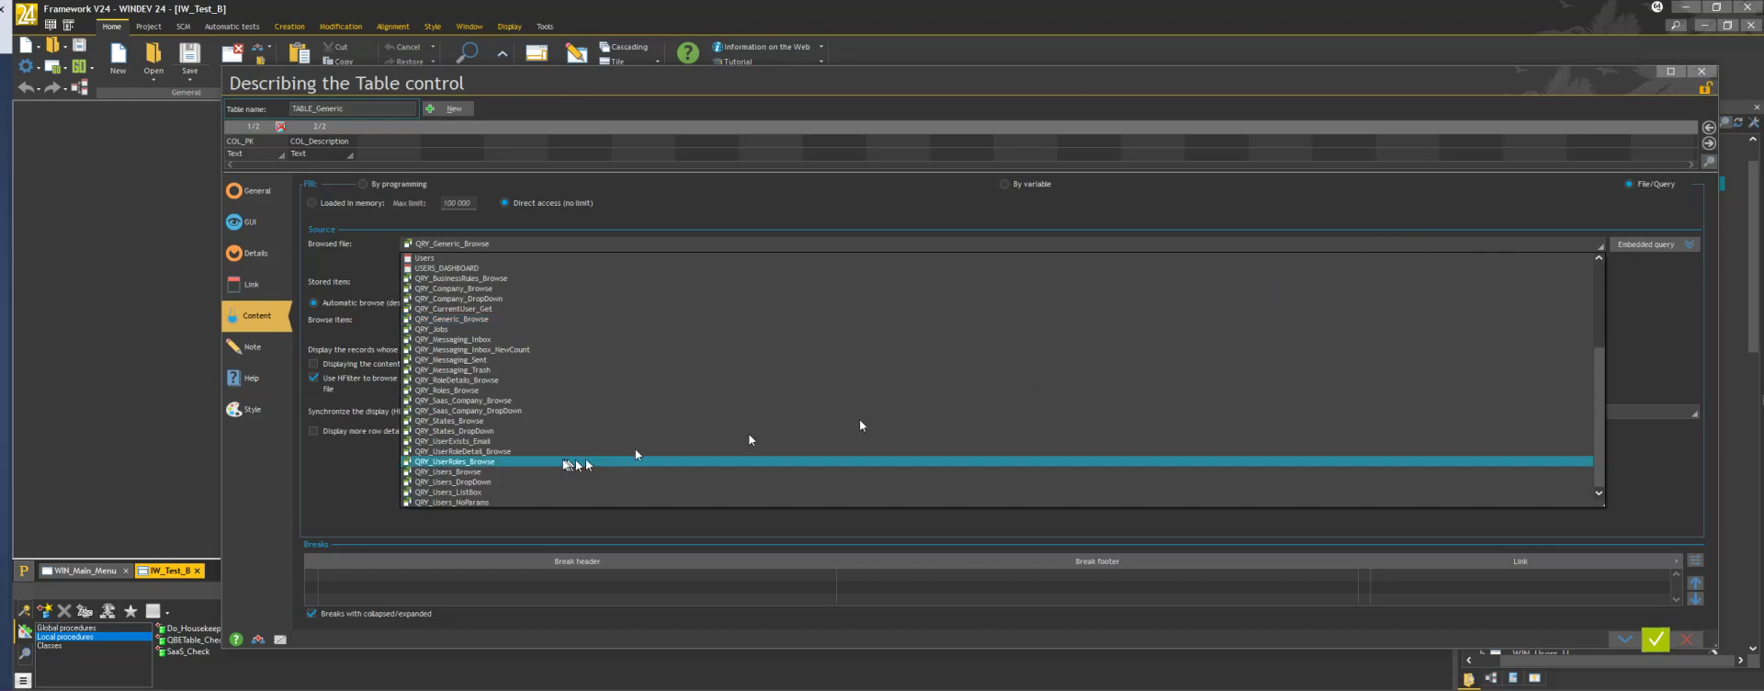
{"action": "left_click", "coordinate": [504, 471]}
{"action": "left_click", "coordinate": [1626, 638]}
Link COL_PK to UserID and COL_Description to LastFirst, then confirm the table settings
{"action": "left_click", "coordinate": [275, 128]}
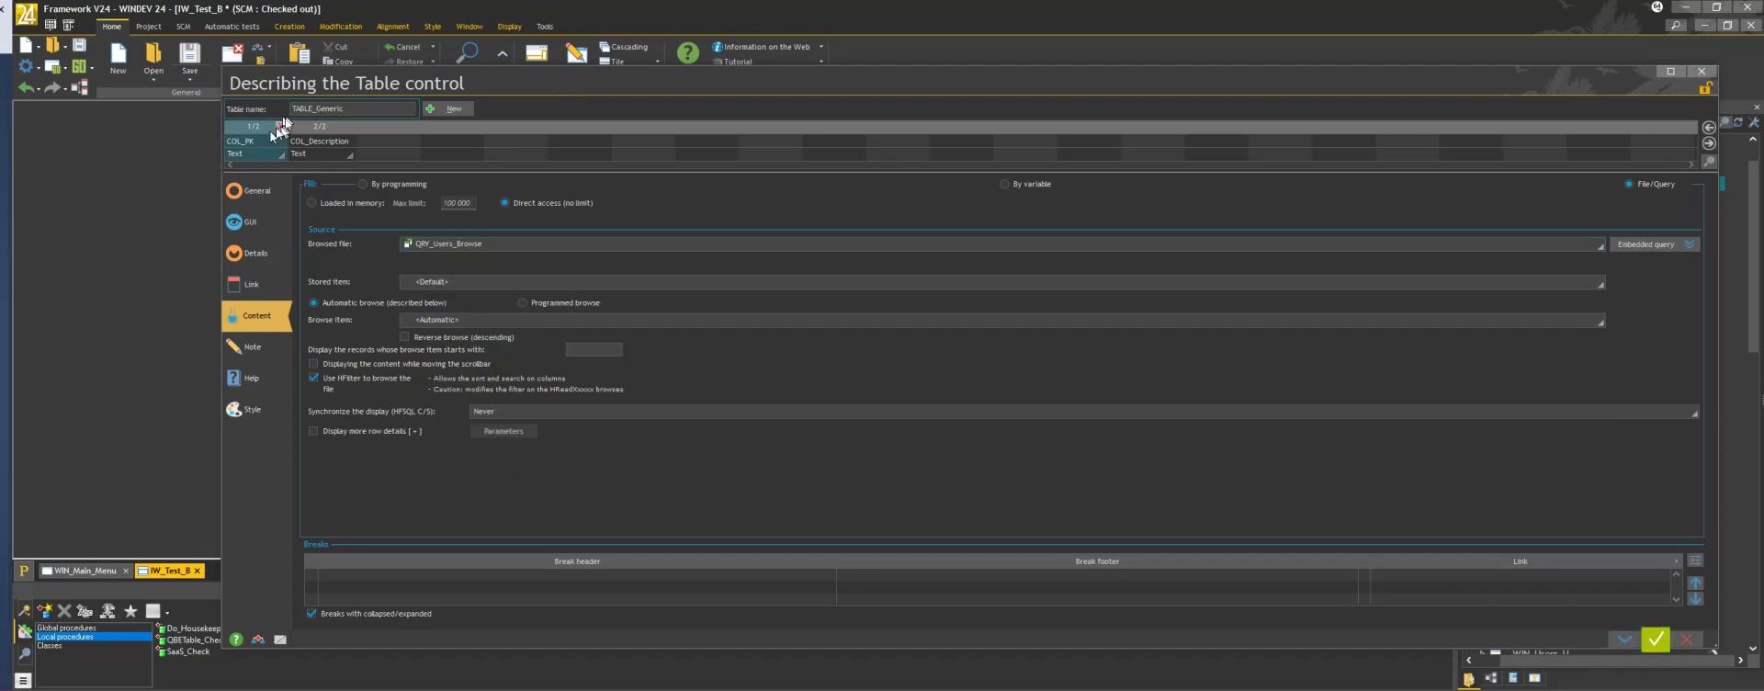
{"action": "left_click", "coordinate": [261, 125]}
{"action": "left_click", "coordinate": [256, 283]}
{"action": "left_click", "coordinate": [353, 292]}
{"action": "left_click", "coordinate": [333, 145]}
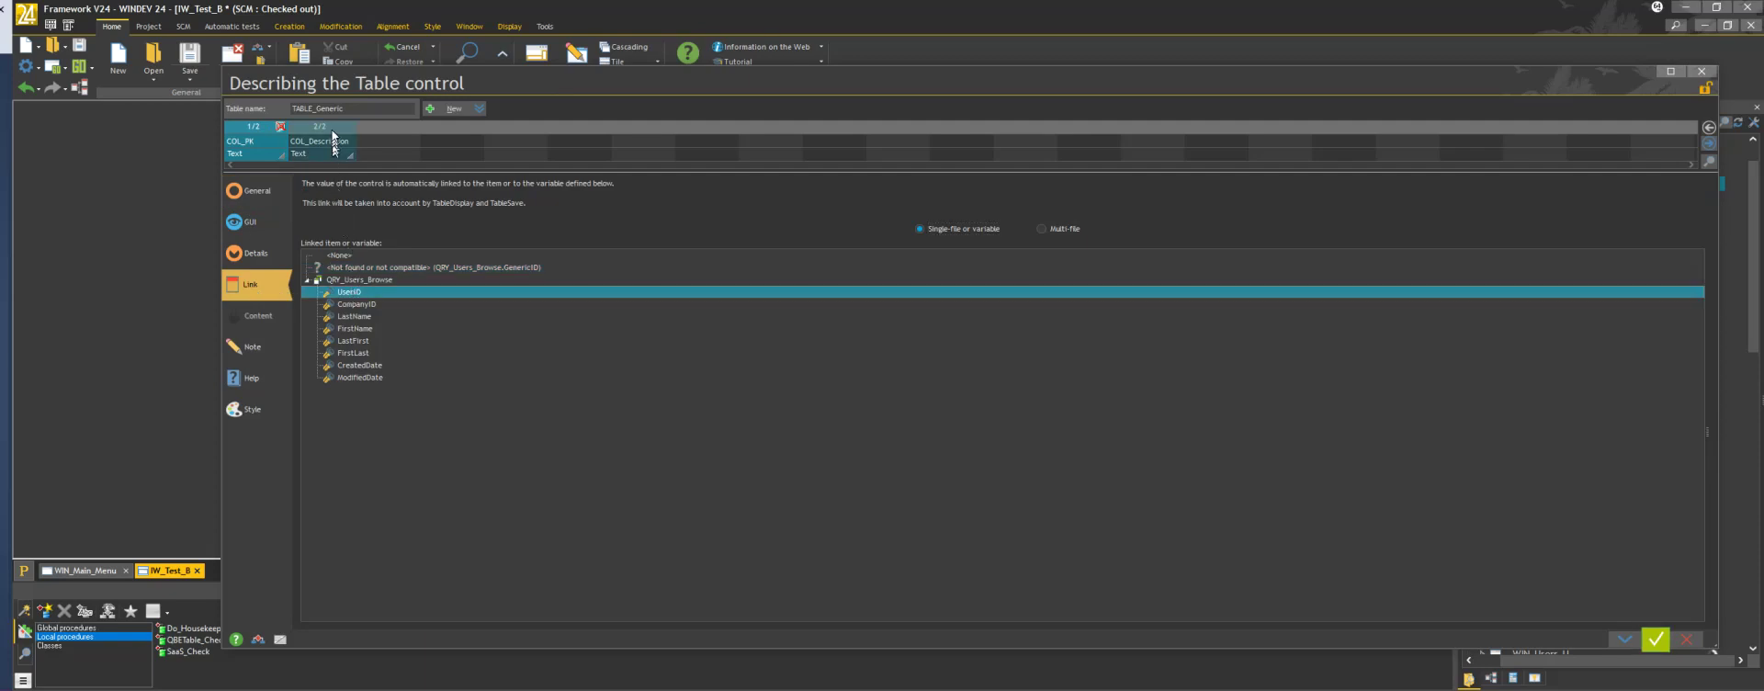
{"action": "left_click", "coordinate": [353, 343]}
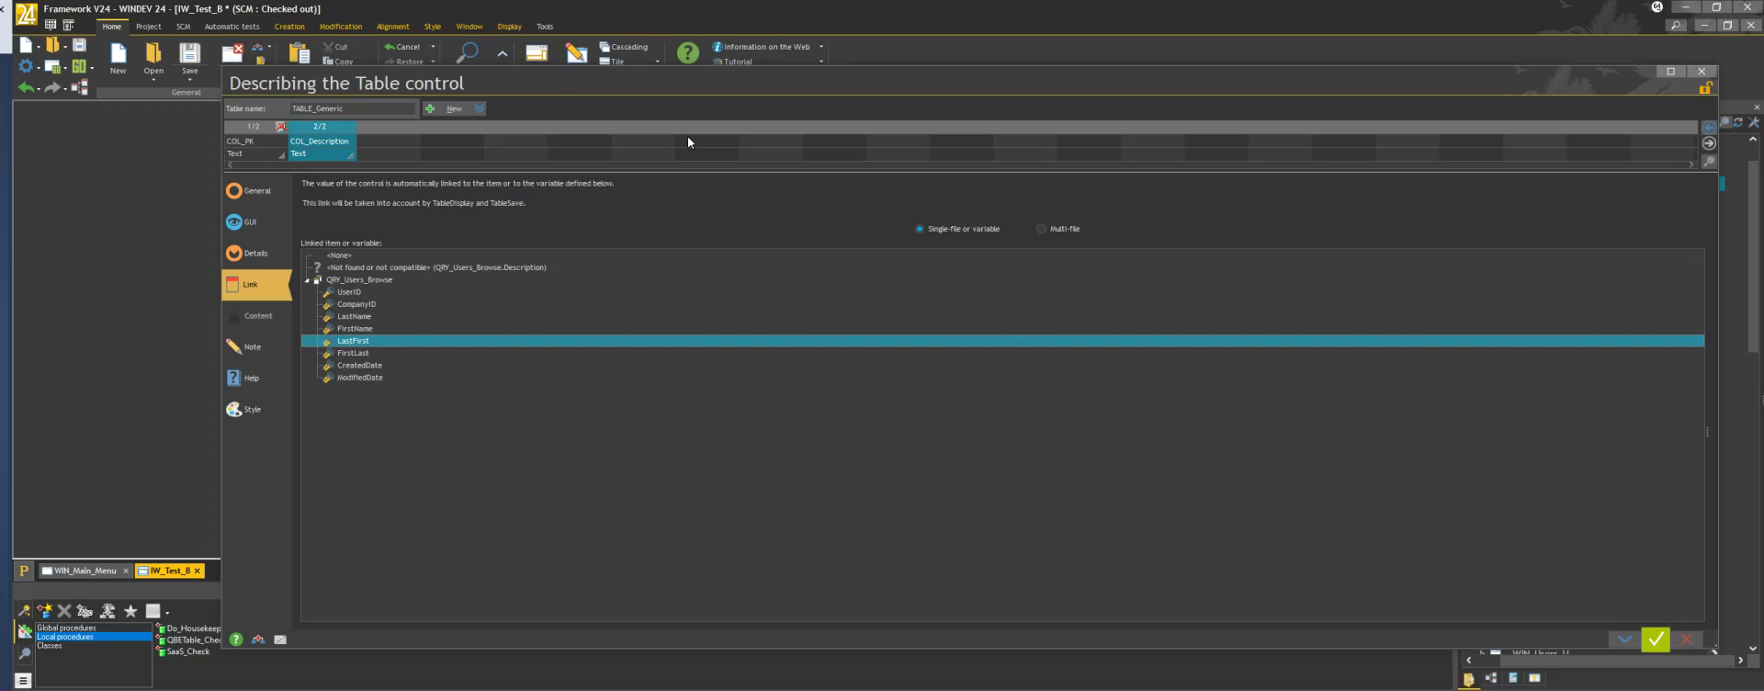
{"action": "left_click", "coordinate": [1655, 639]}
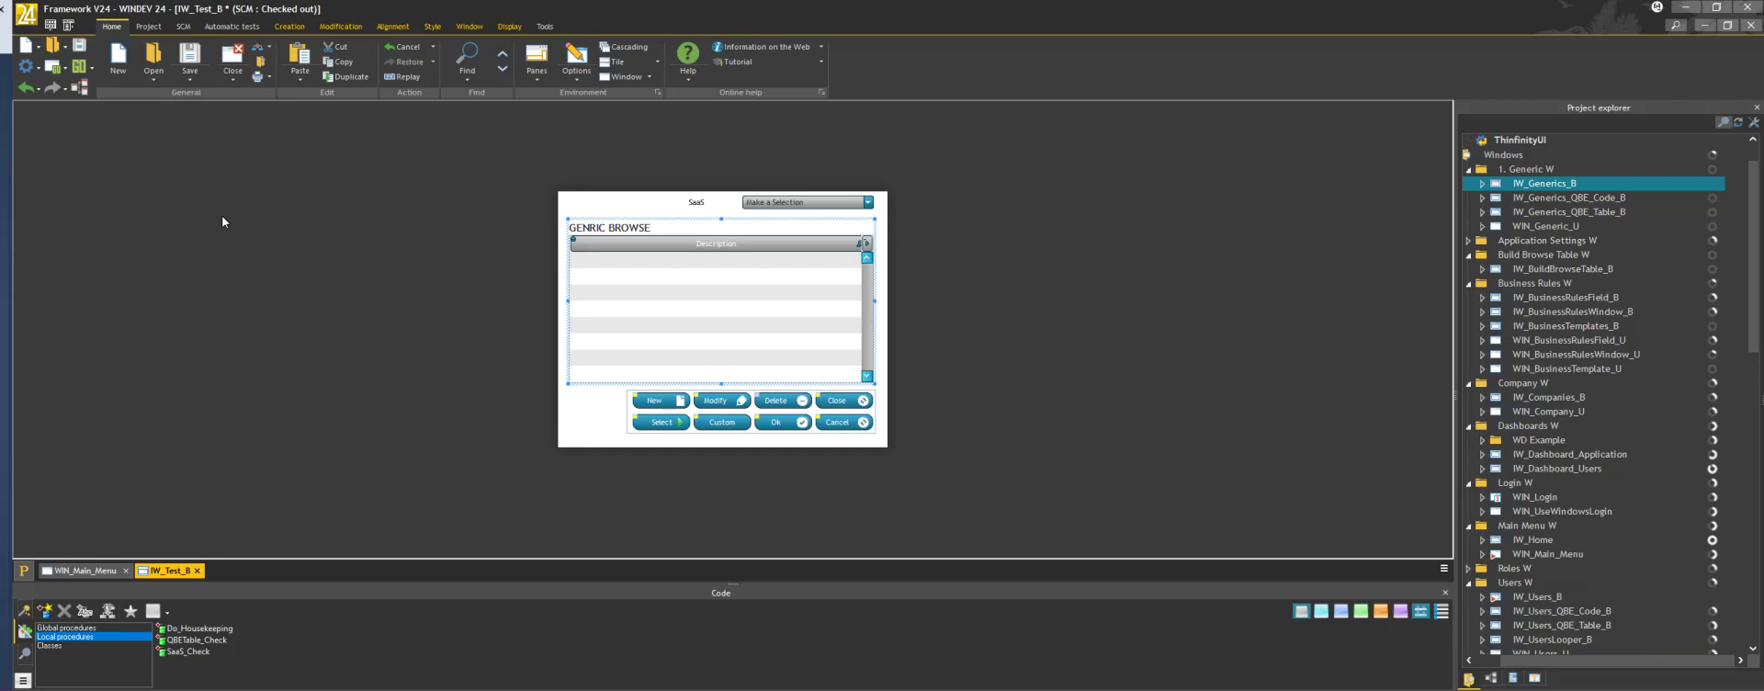
Review the browse table's code, then open the window code and jump to Do_Housekeeping
{"action": "key", "text": "F2"}
{"action": "scroll", "coordinate": [341, 256], "scroll_direction": "down", "scroll_amount": 1}
{"action": "scroll", "coordinate": [340, 255], "scroll_direction": "down", "scroll_amount": 2}
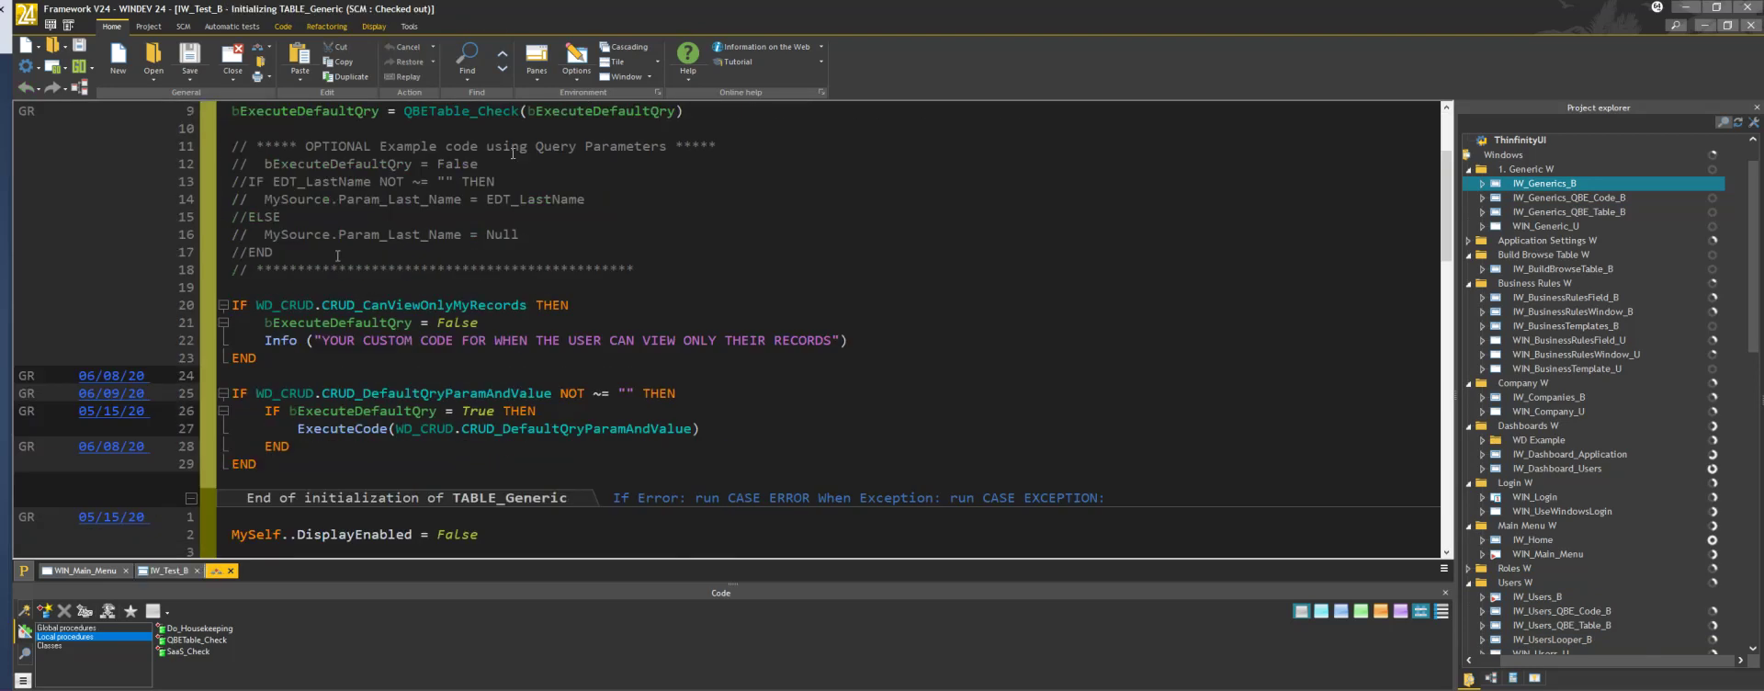
{"action": "left_click", "coordinate": [1751, 28]}
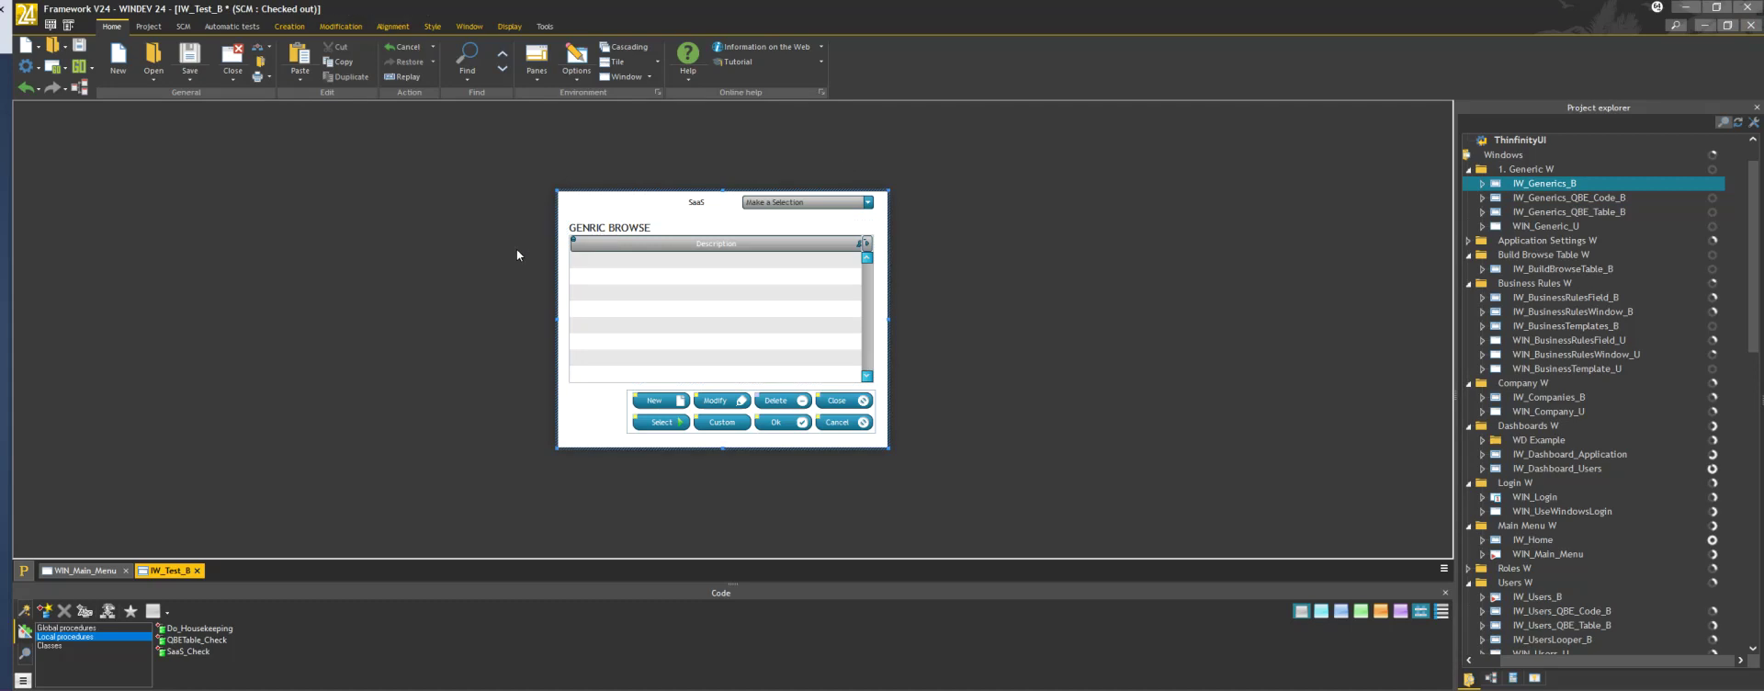
{"action": "key", "text": "F2"}
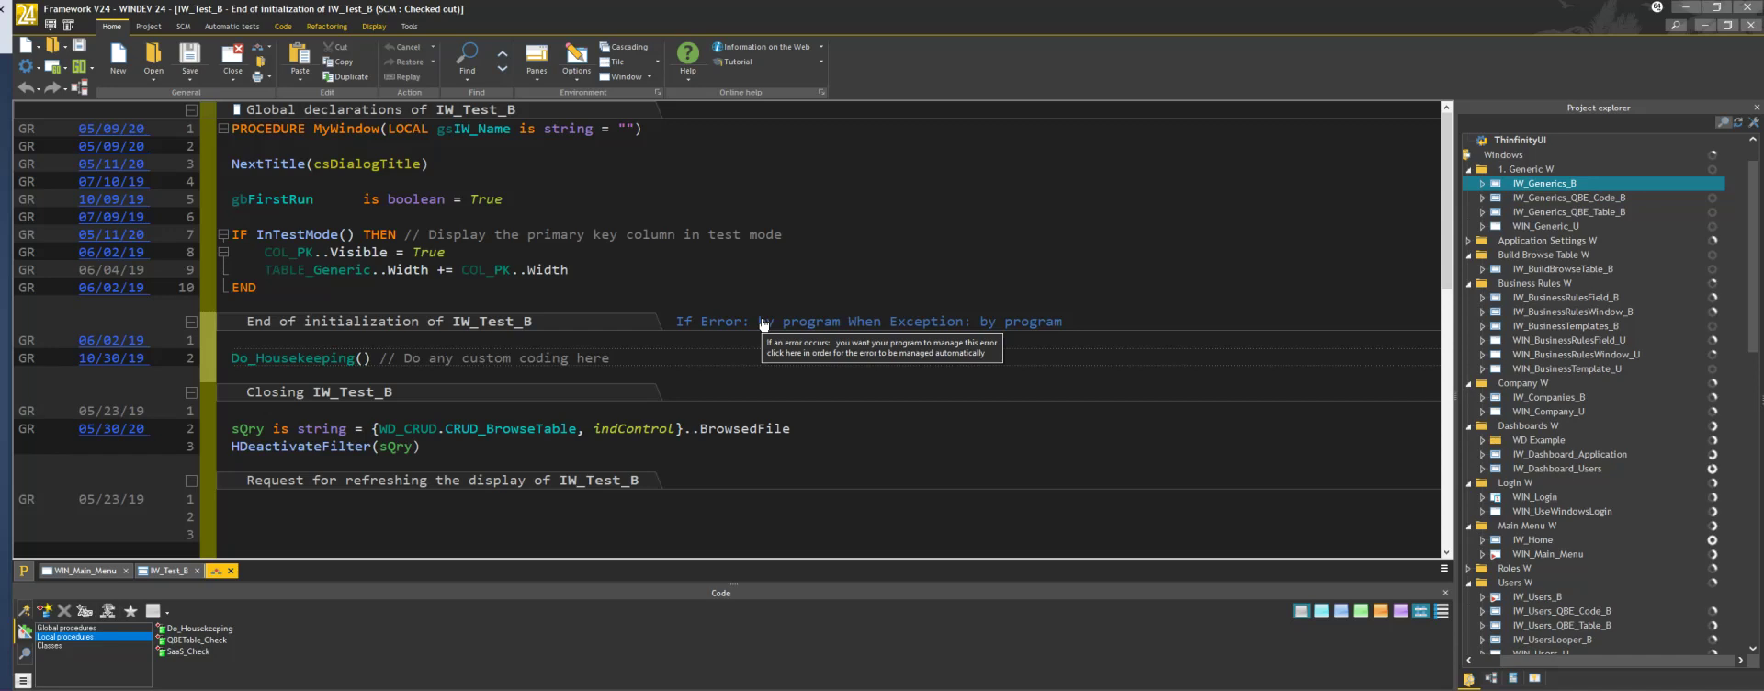
{"action": "key", "text": "F2"}
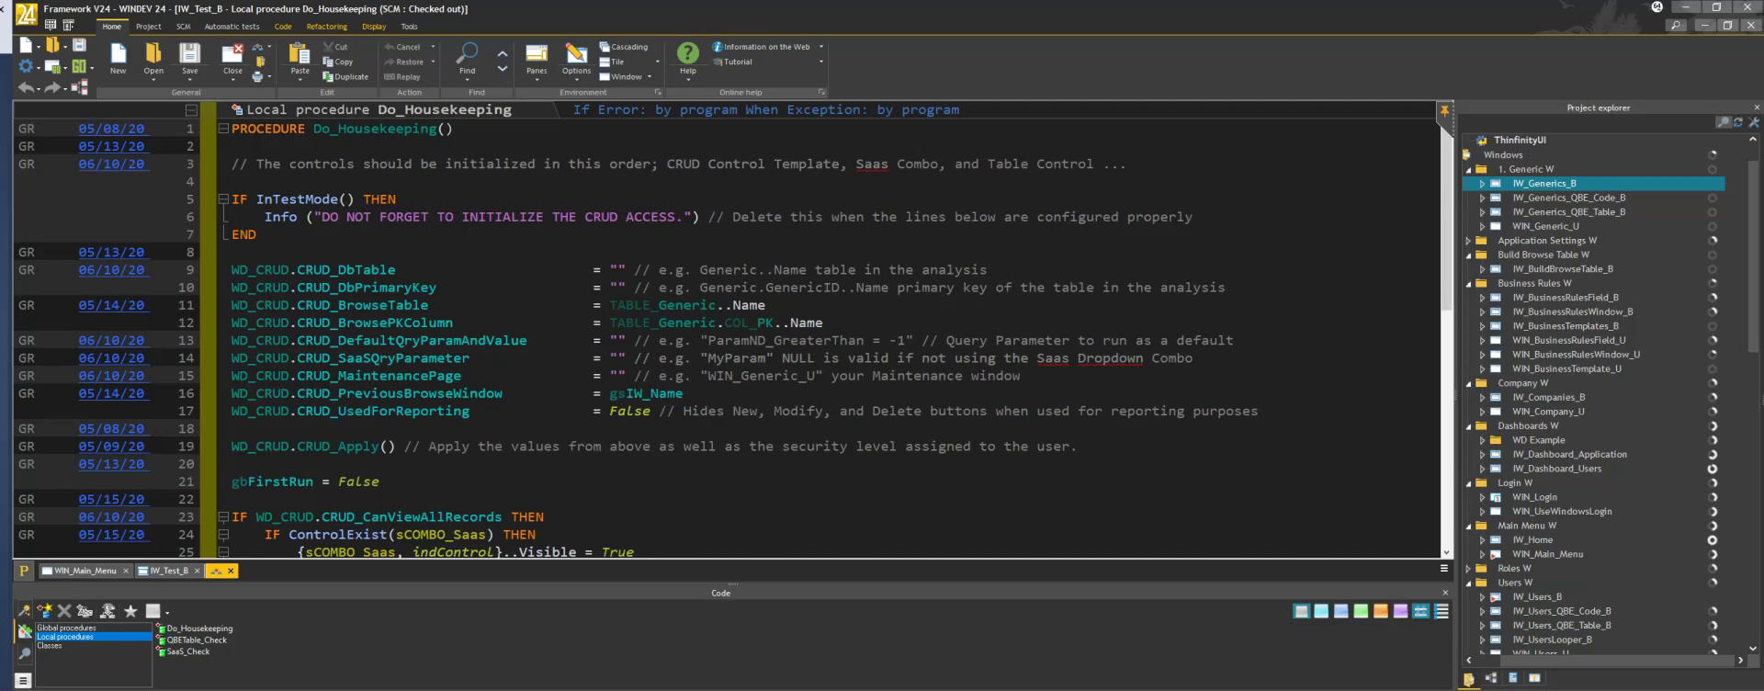
Replace CRUD lines 9–17 with Users, UserID, Param_Company_ID and WIN_Users_U values, then close the code
{"action": "left_click_drag", "start_coordinate": [1259, 414], "coordinate": [234, 268]}
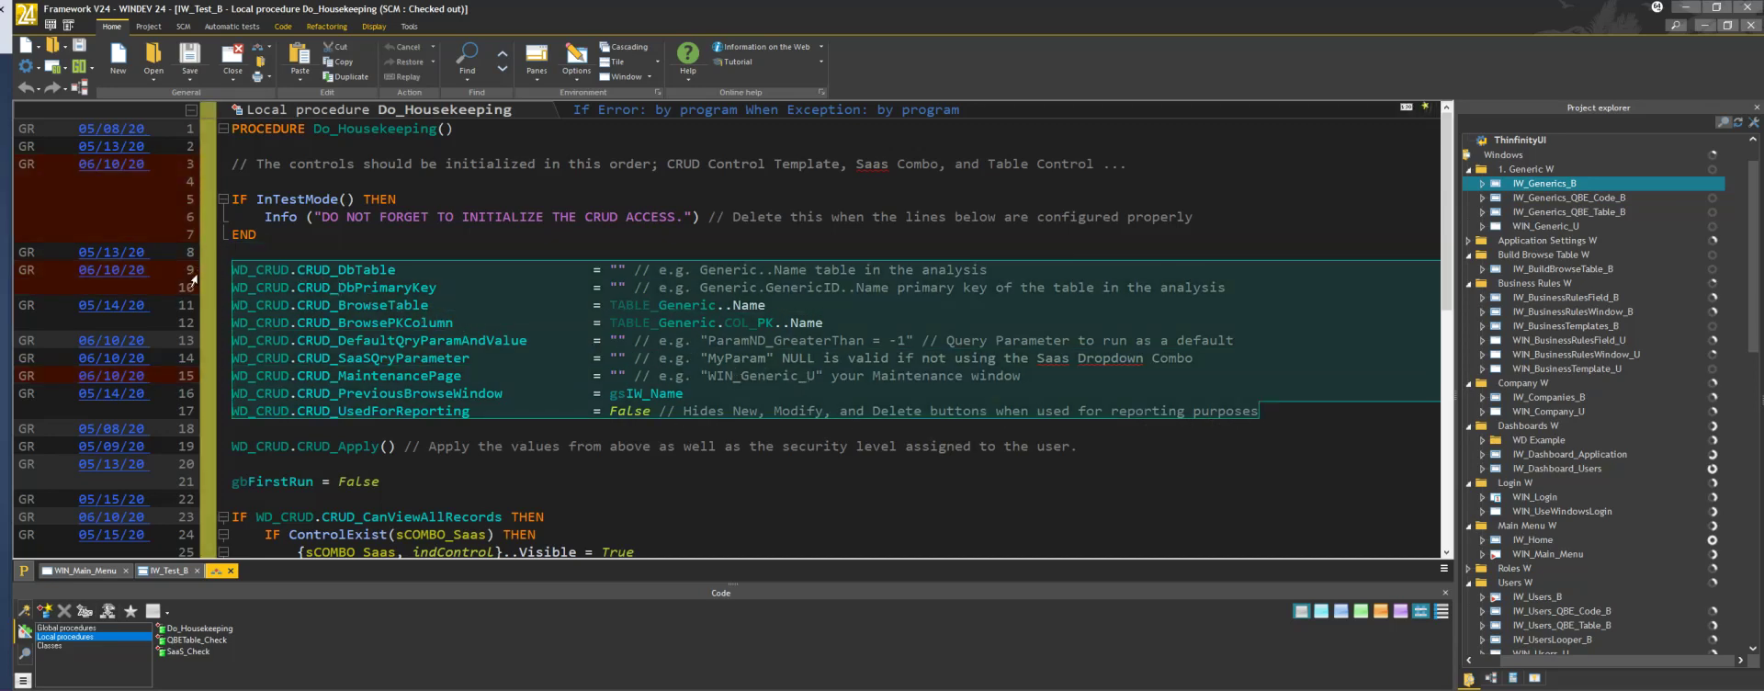
{"action": "type", "text": "WD_CRUD.CRUD_DbTable\t= Users..Name // e.g. Generic..Name table in the analysis WD_CRUD.CRUD_DbPrimaryKey\t= Users.UserID..Name // e.g. Generic.GenericID..Name primary key of the table in the analysis WD_CRUD.CRUD_BrowseTable\t= TABLE_Generic..Name WD_CRUD.CRUD_BrowsePKColumn\t= TABLE_Generic.COL_PK..Name WD_CRUD.CRUD_DefaultQryParamAndValue\t= \"ParamND_GreaterThan = -1\"\t// Query Parameter to run as a default WD_CRUD.CRUD_SaaSQryParameter\t= \"Param_Company_ID\"\t// e.g. \"MyParam\" NULL is valid if not using the Saas Dropdown Combo WD_CRUD.CRUD_MaintenancePage\t= \"WIN_Users_U\"\t// e.g. \"WIN_Generic_U\" your Maintenance window WD_CRUD.CRUD_PreviousBrowseWindow\t= gsIW_Name WD_CRUD.CRUD_UsedForReporting\t= False // Hides New, Modify, and Delete buttons when used for reporting purposes"}
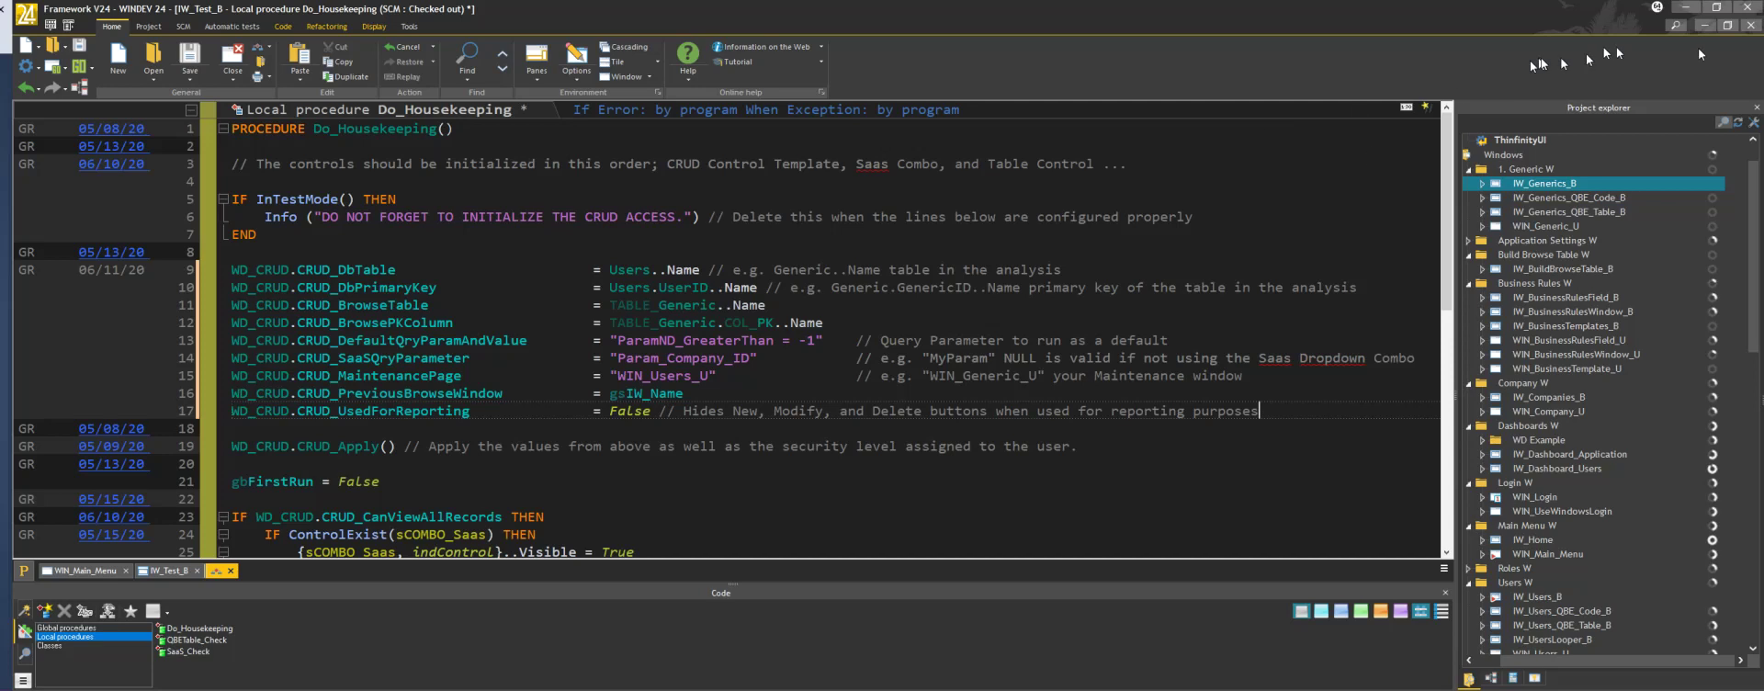
{"action": "left_click", "coordinate": [1749, 29]}
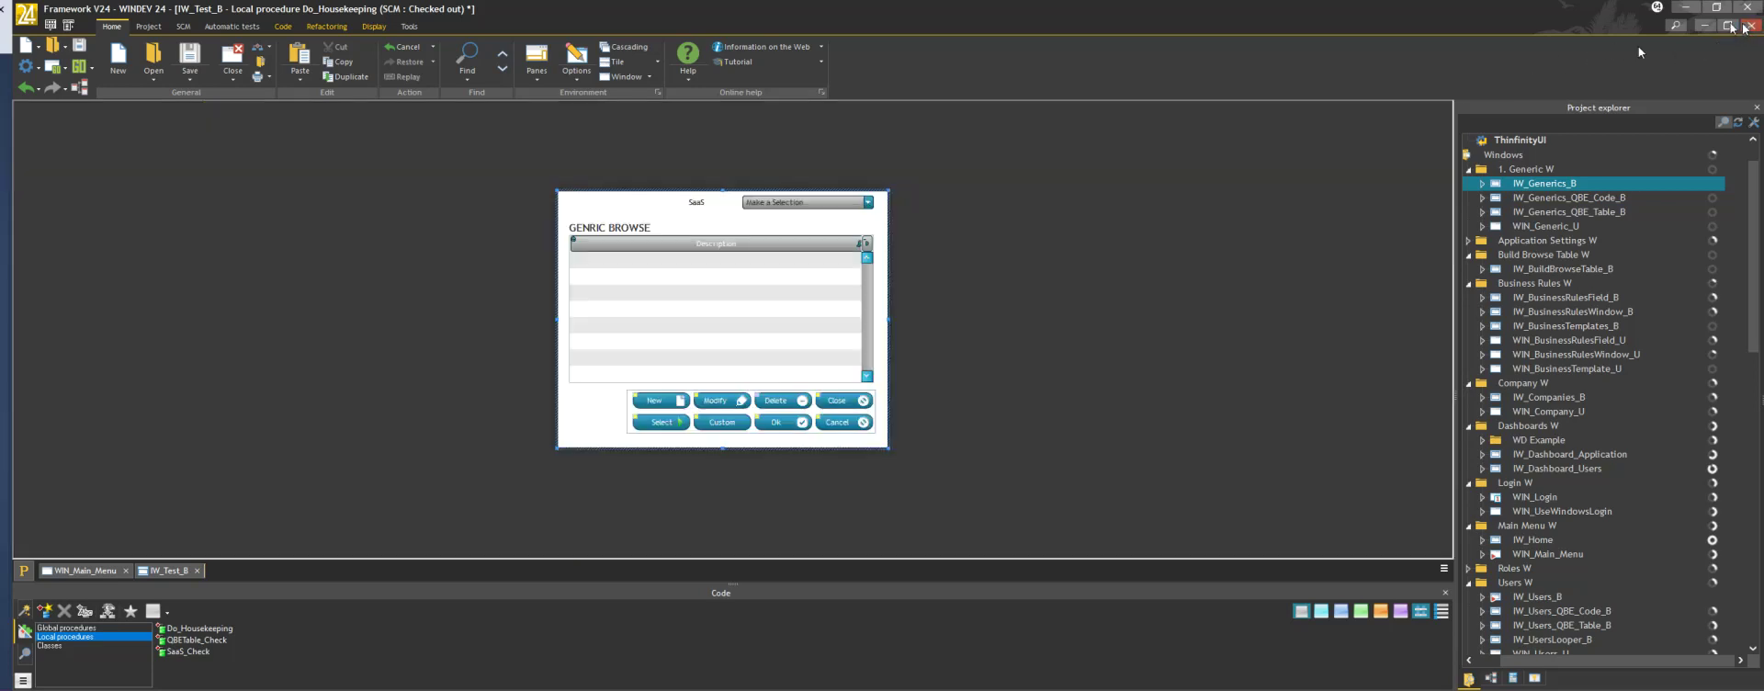
Place a button beside WIN_Main_Menu's menu icons, code ChangeSourceWindow to IW_Test_B, and run the project
{"action": "left_click", "coordinate": [95, 572]}
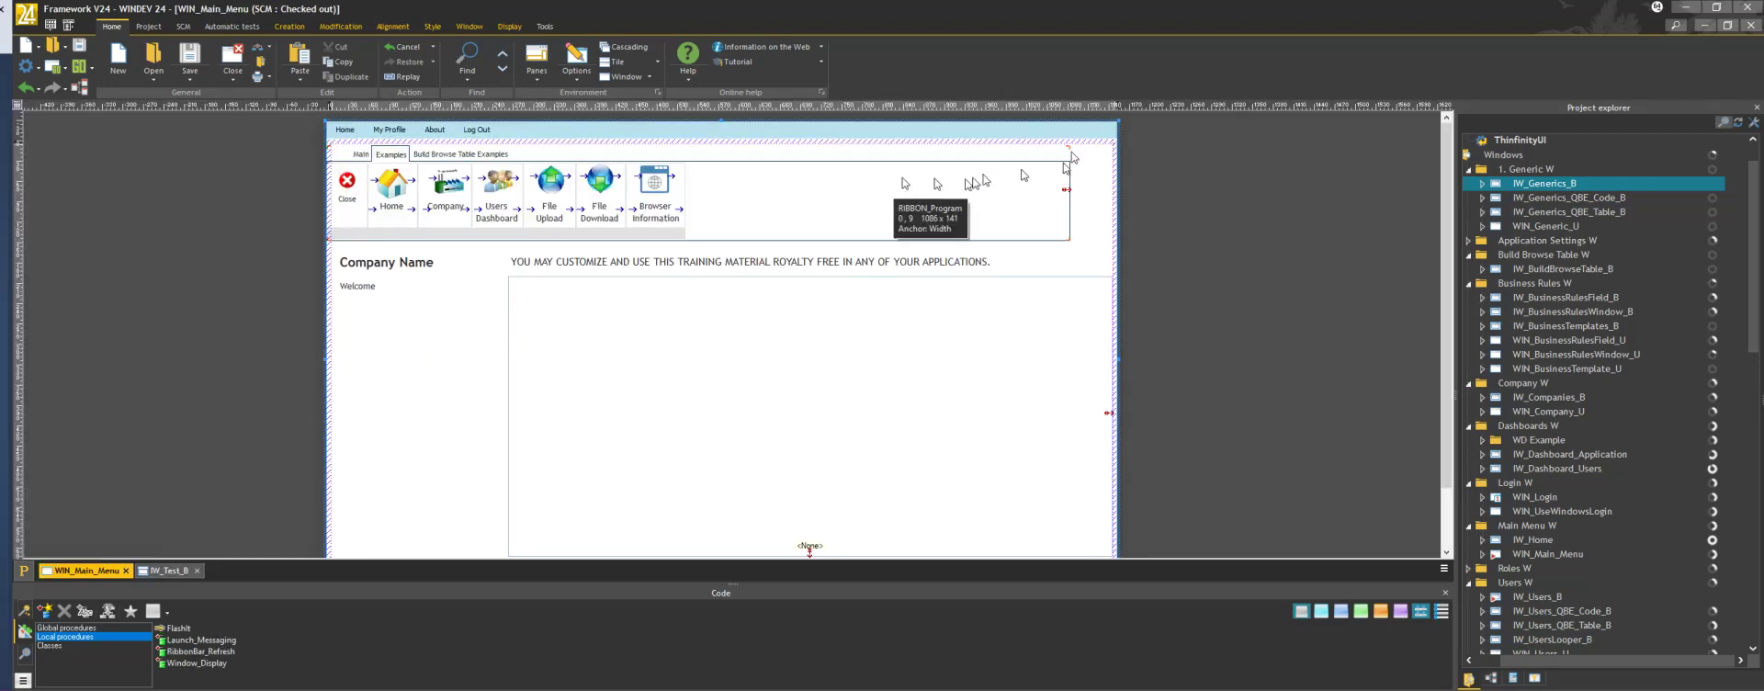
{"action": "left_click", "coordinate": [281, 28]}
{"action": "left_click", "coordinate": [189, 55]}
{"action": "left_click", "coordinate": [752, 201]}
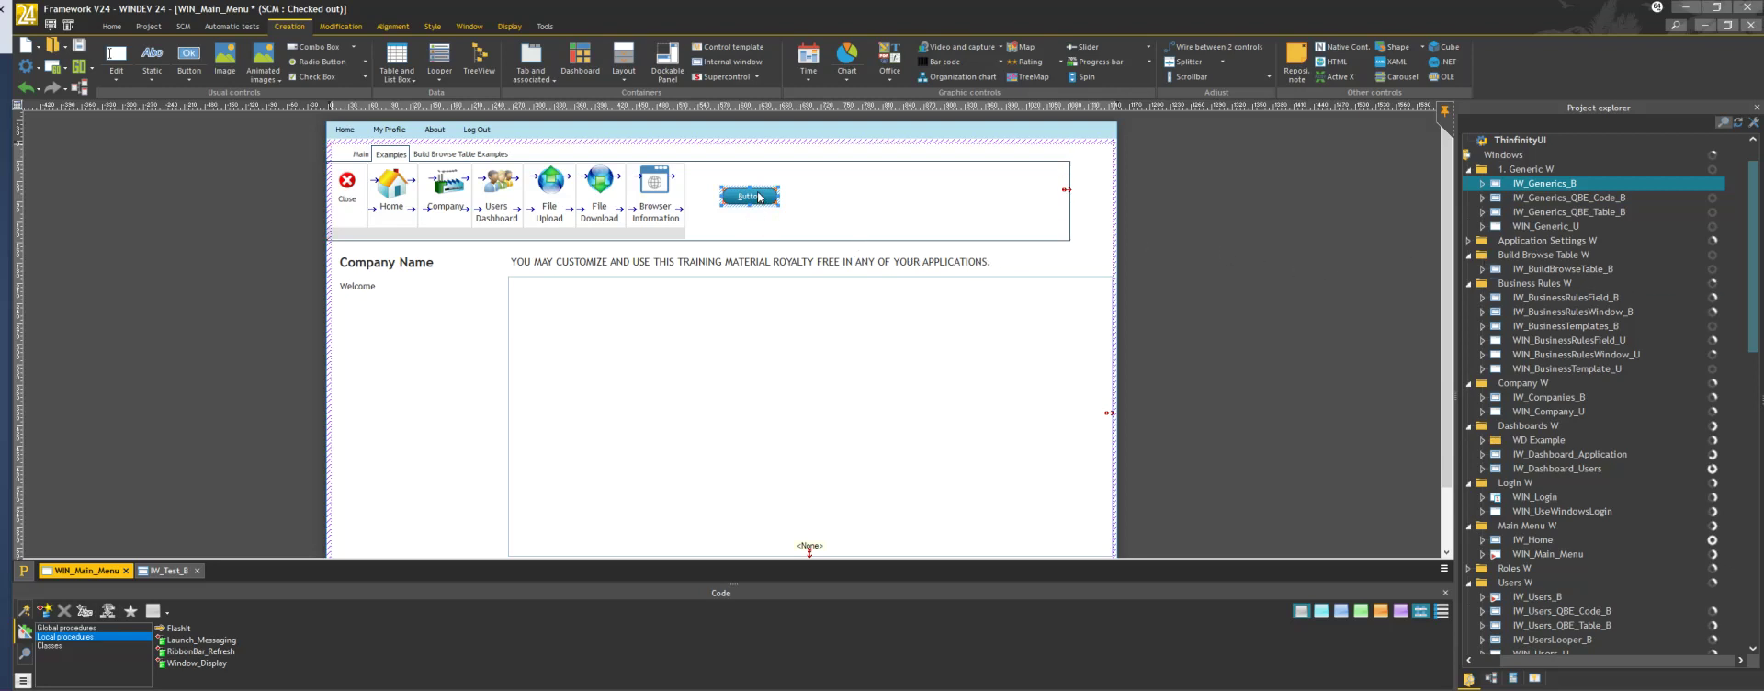
{"action": "left_click", "coordinate": [759, 201]}
{"action": "left_click", "coordinate": [746, 197]}
{"action": "left_click", "coordinate": [746, 196]}
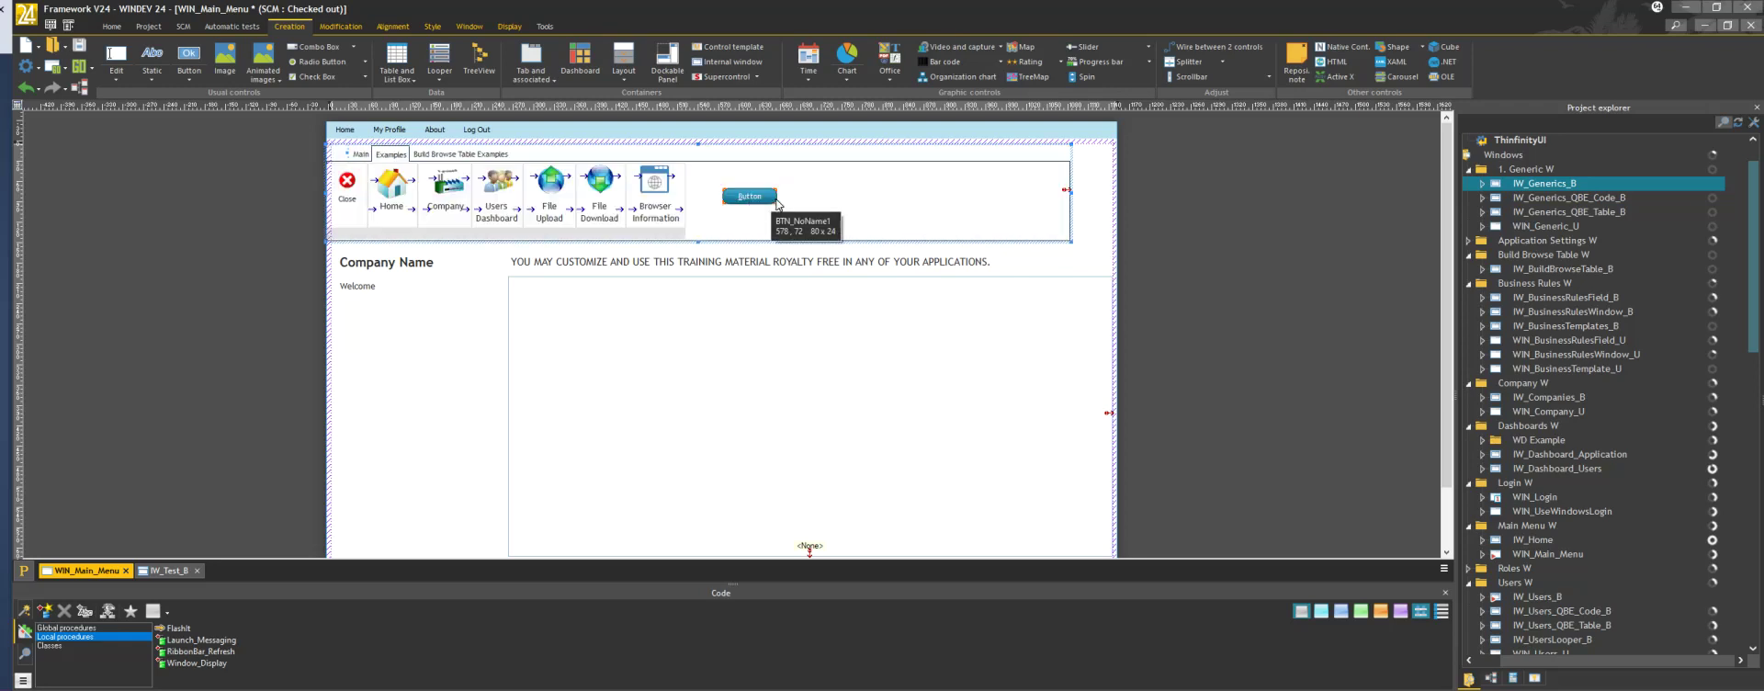
{"action": "key", "text": "F2"}
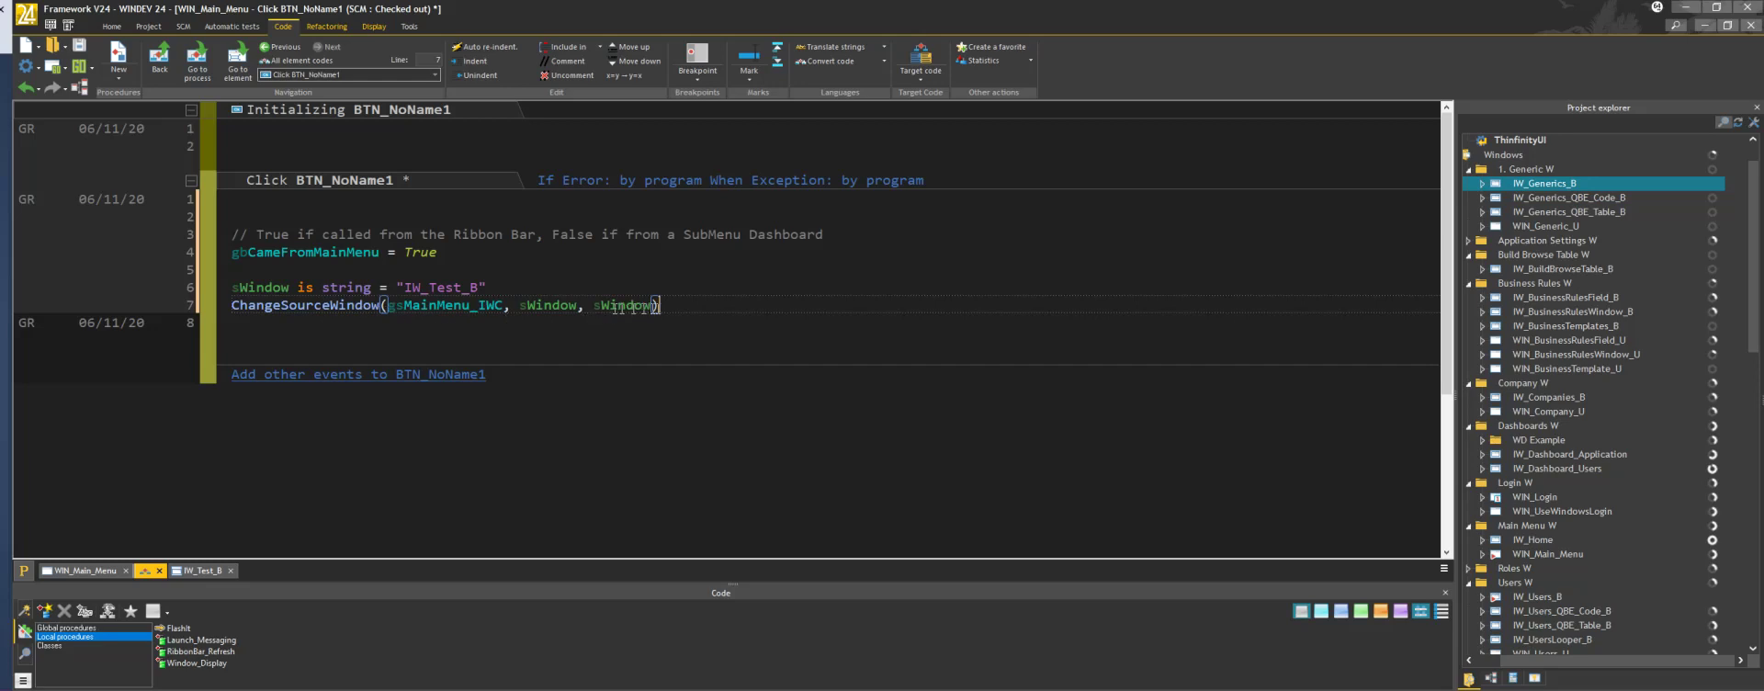
{"action": "left_click", "coordinate": [79, 67]}
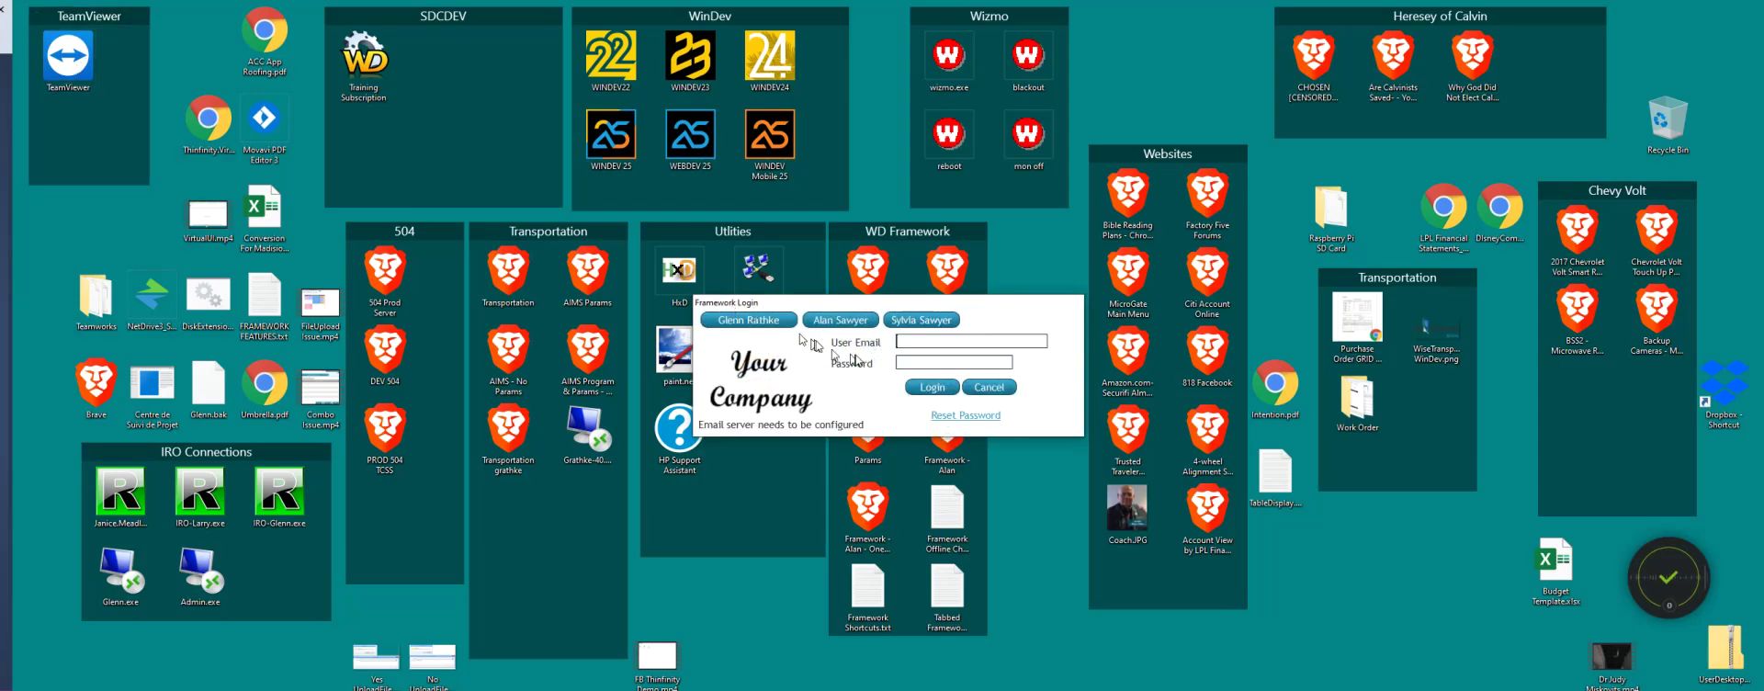
Log in, open IW_Test_B via the new button, list the first company's users, then close it
{"action": "left_click", "coordinate": [761, 322]}
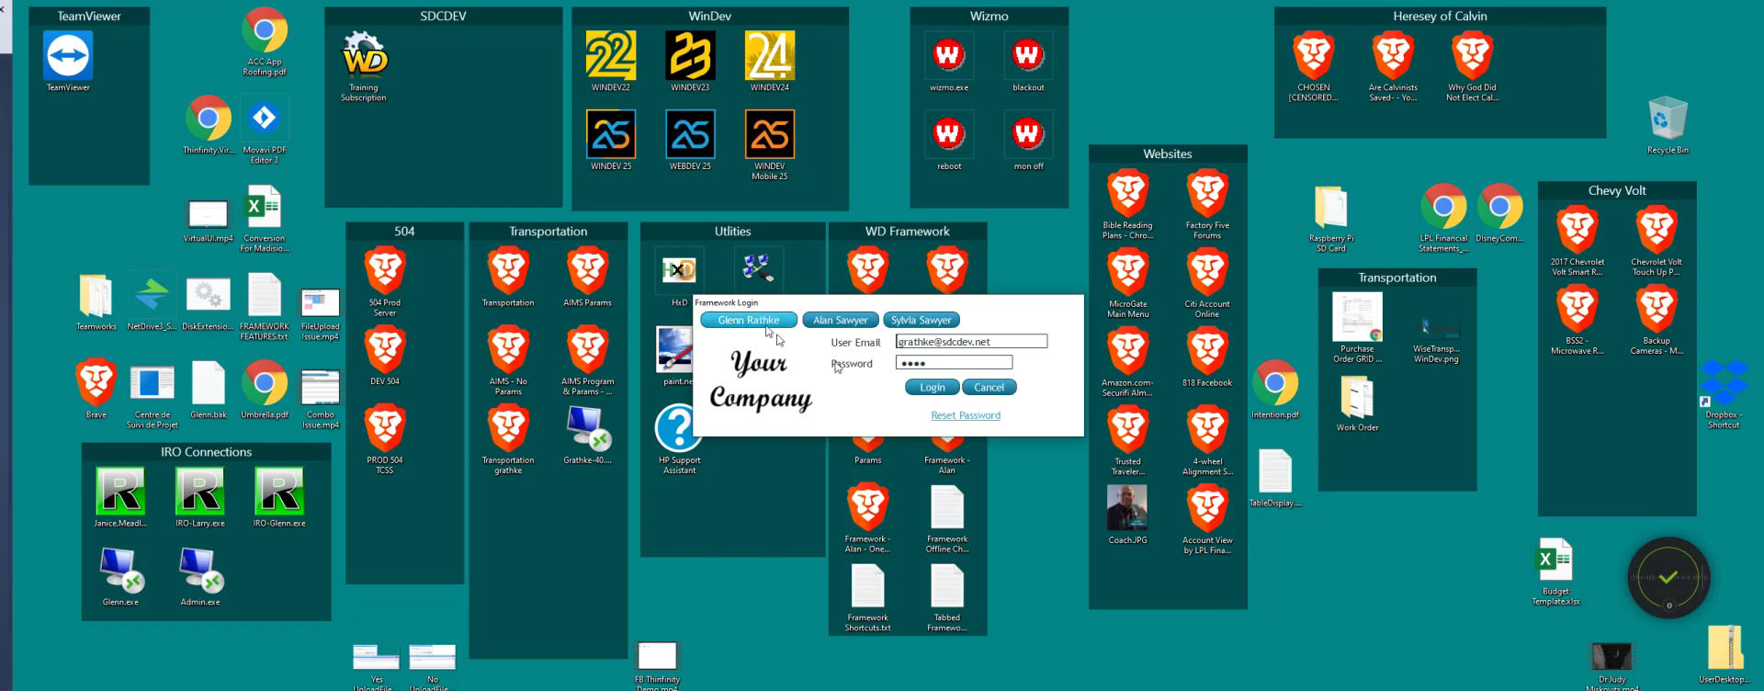
{"action": "left_click", "coordinate": [933, 387]}
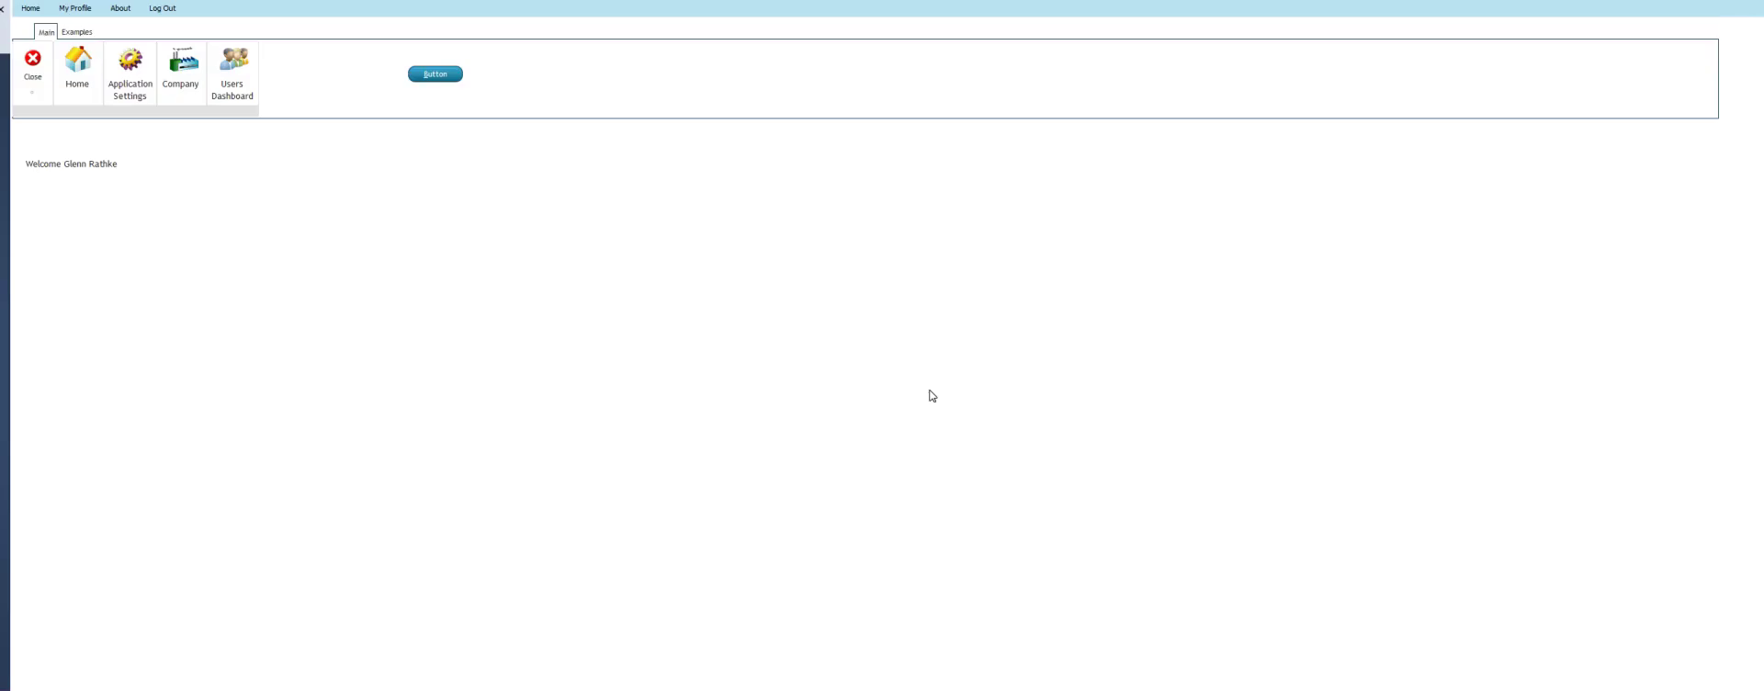
{"action": "left_click", "coordinate": [435, 75]}
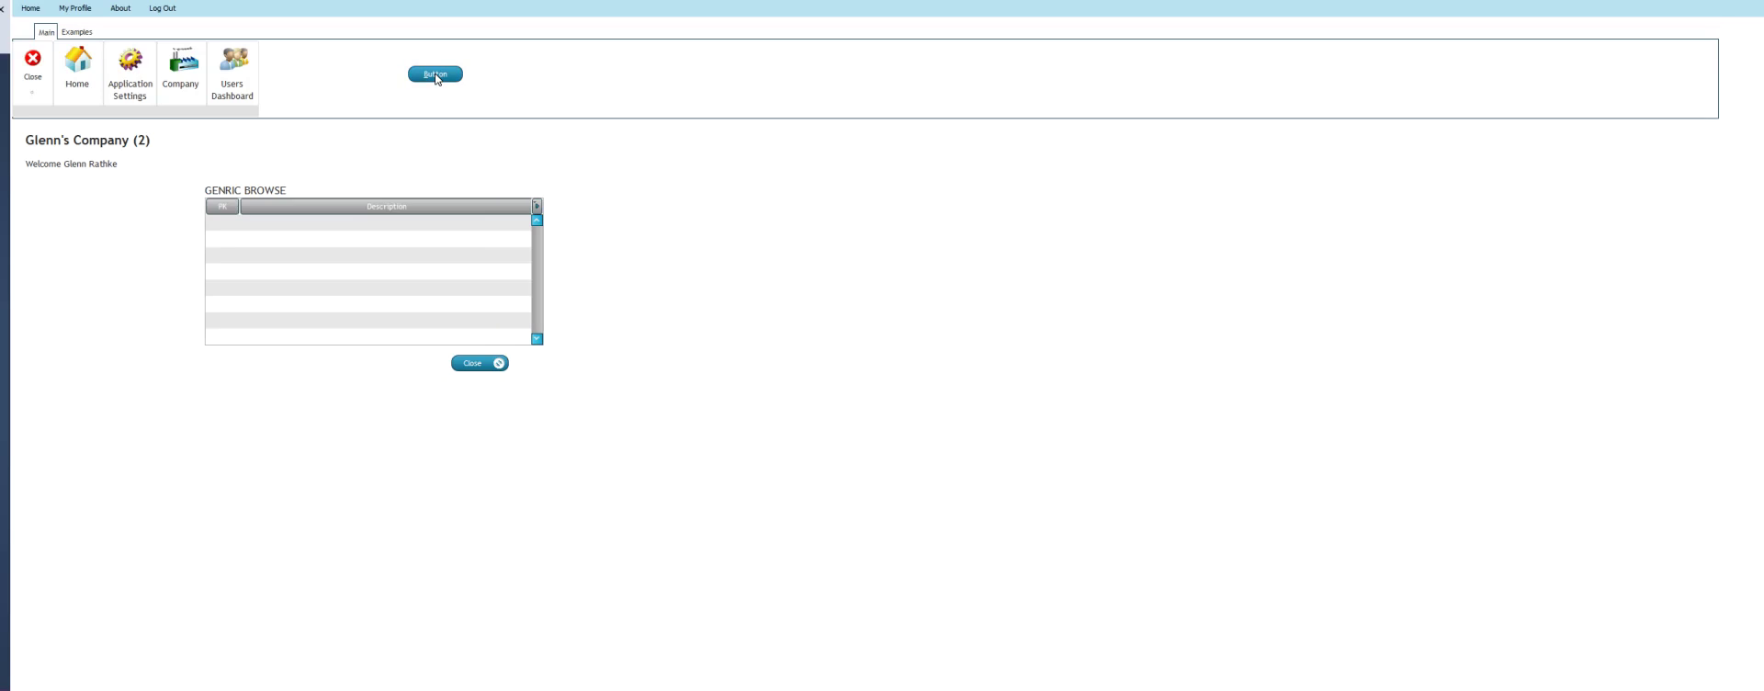
{"action": "left_click", "coordinate": [960, 405]}
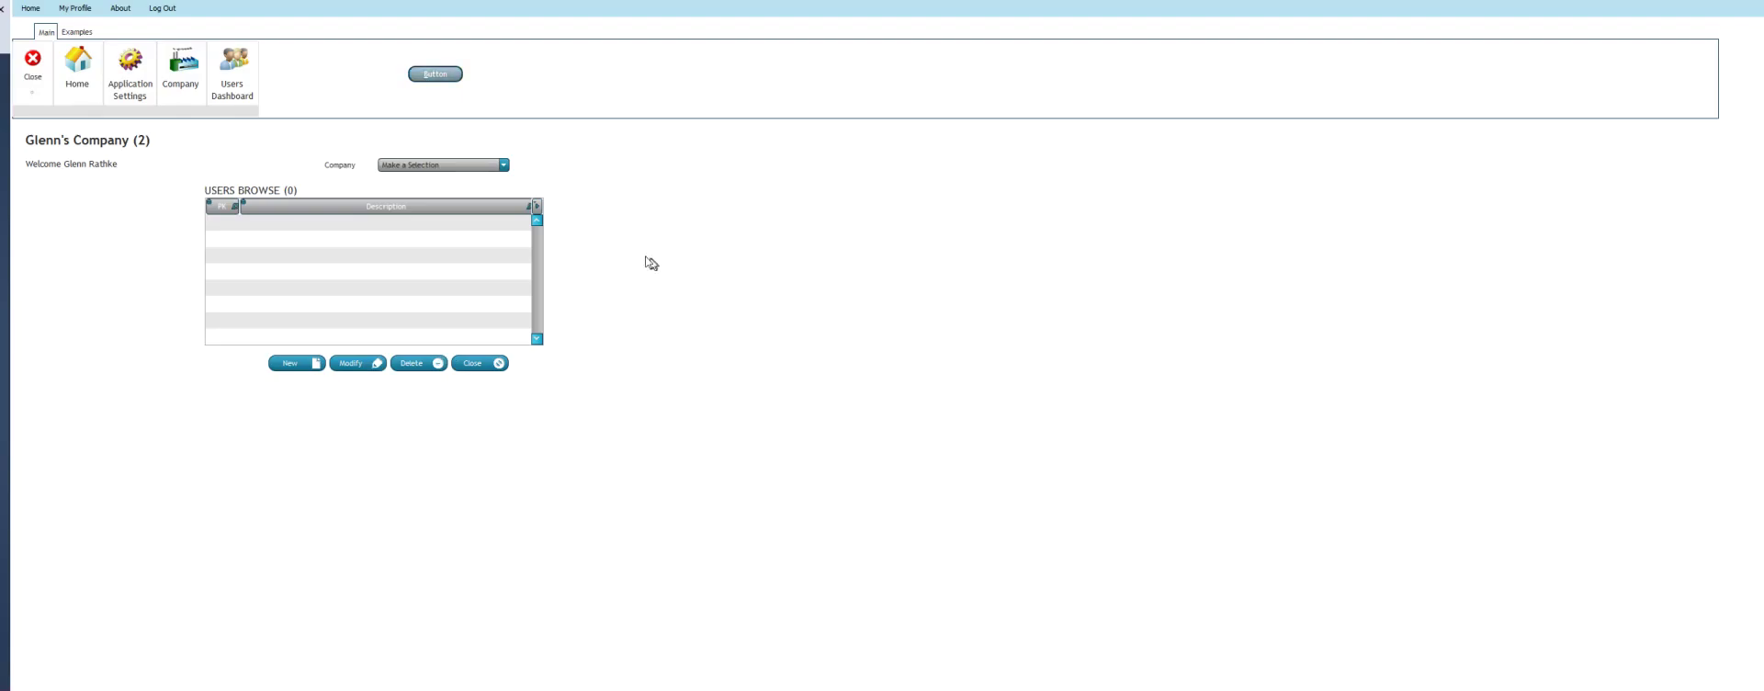
{"action": "left_click", "coordinate": [501, 166]}
{"action": "left_click", "coordinate": [428, 188]}
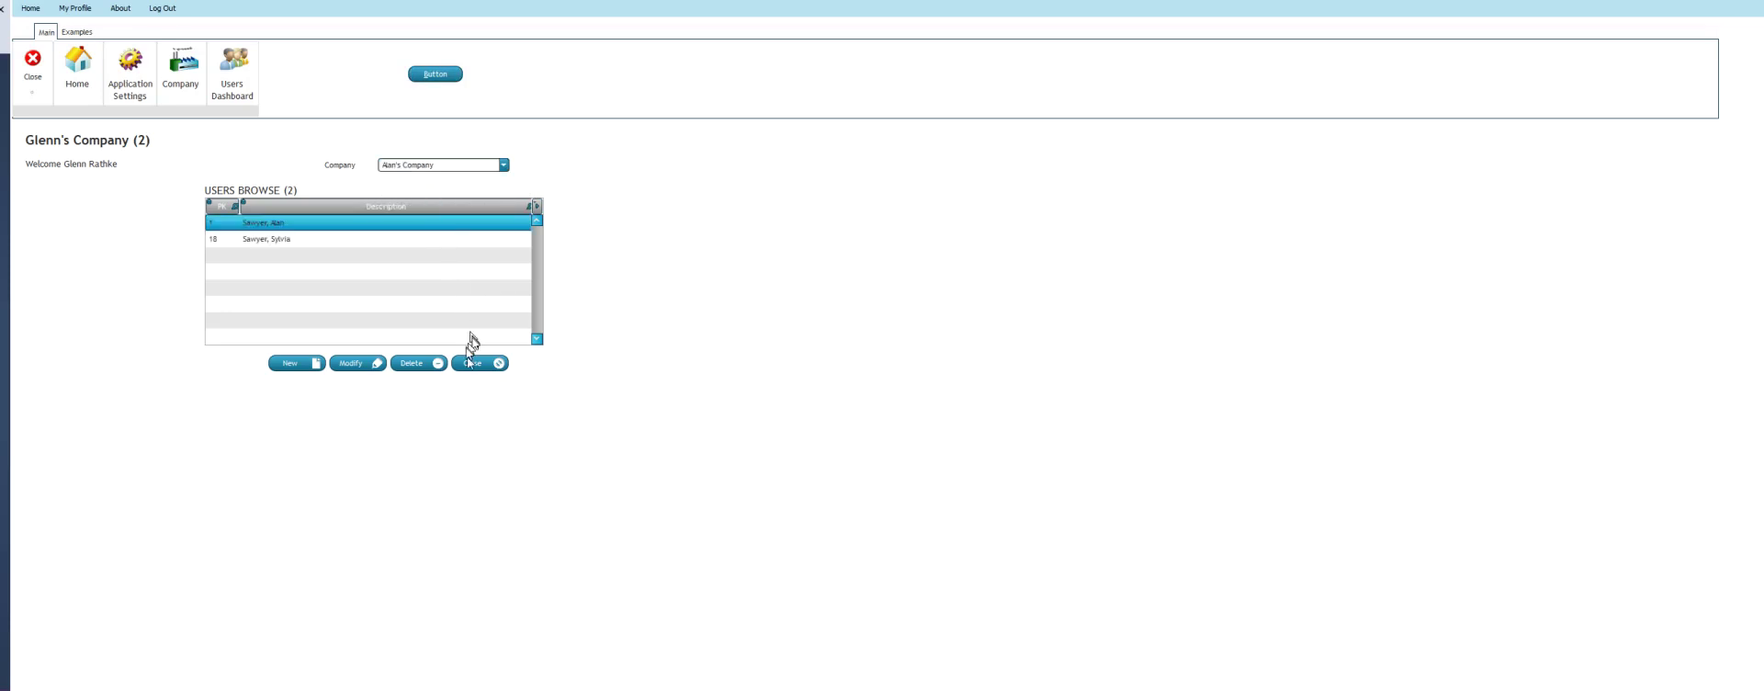
{"action": "left_click", "coordinate": [471, 363]}
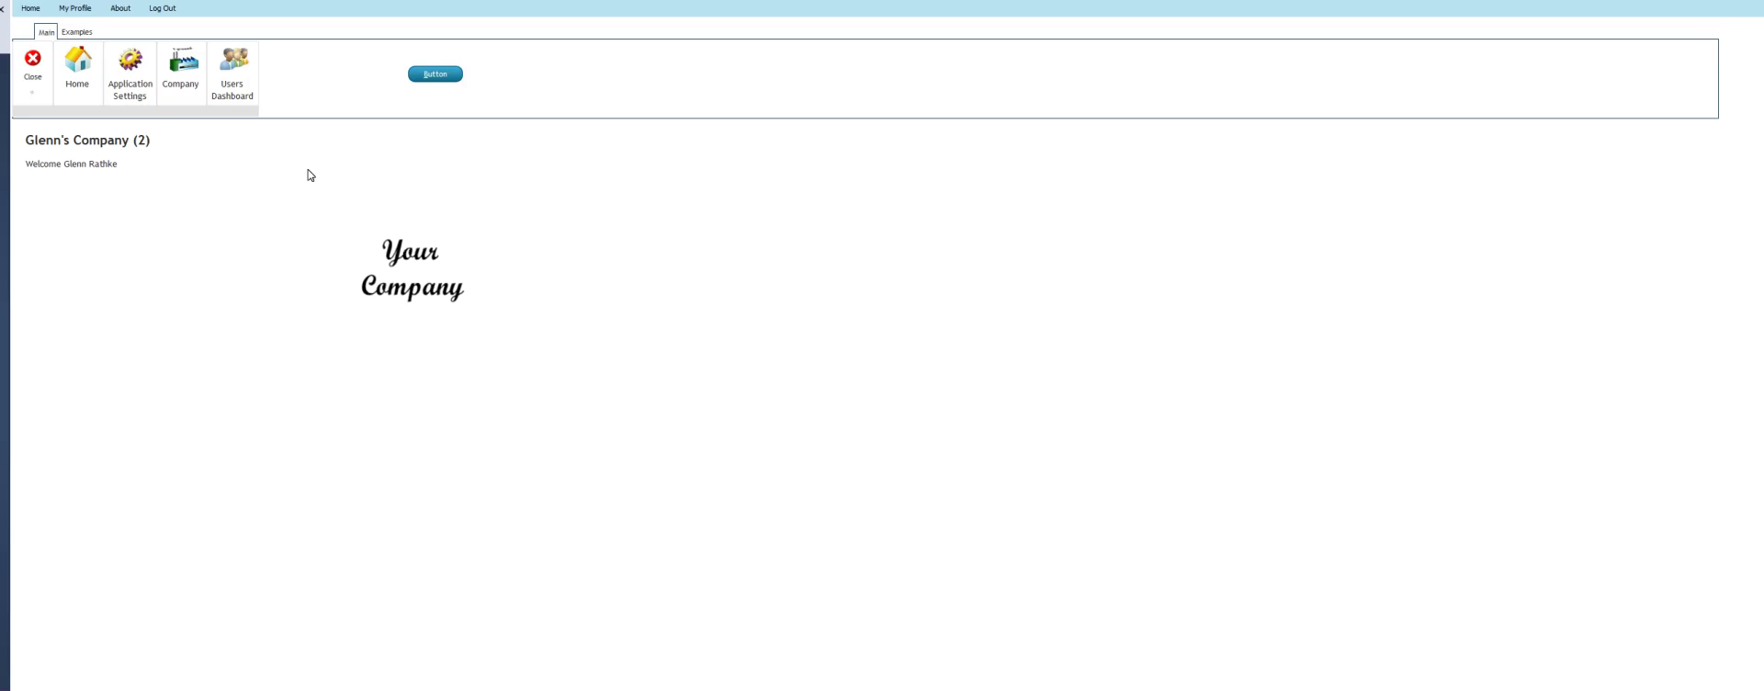
Reopen the browse, pick the two-user company, modify and save the first user, then close the list
{"action": "left_click", "coordinate": [428, 74]}
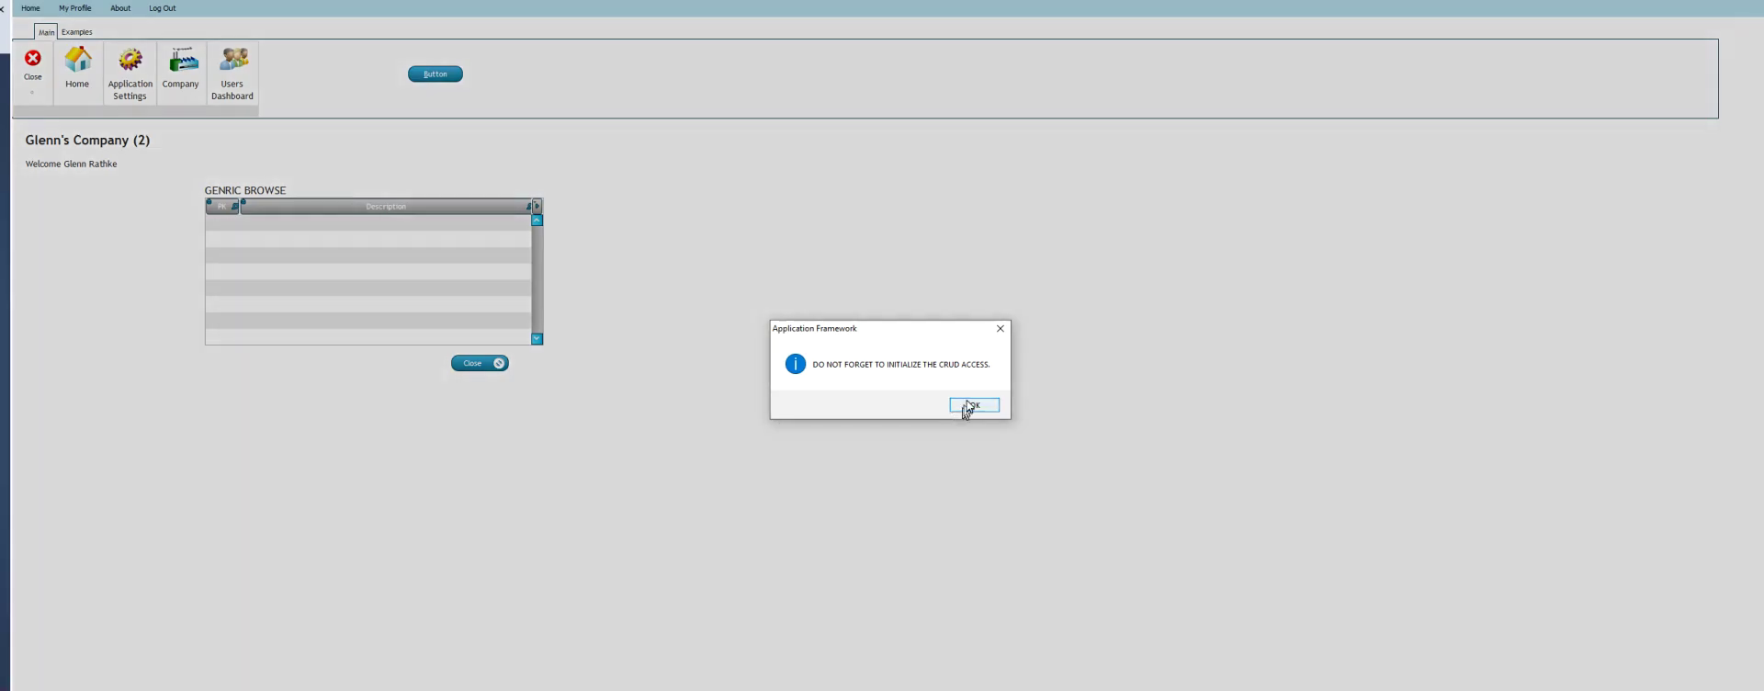
{"action": "left_click", "coordinate": [967, 407]}
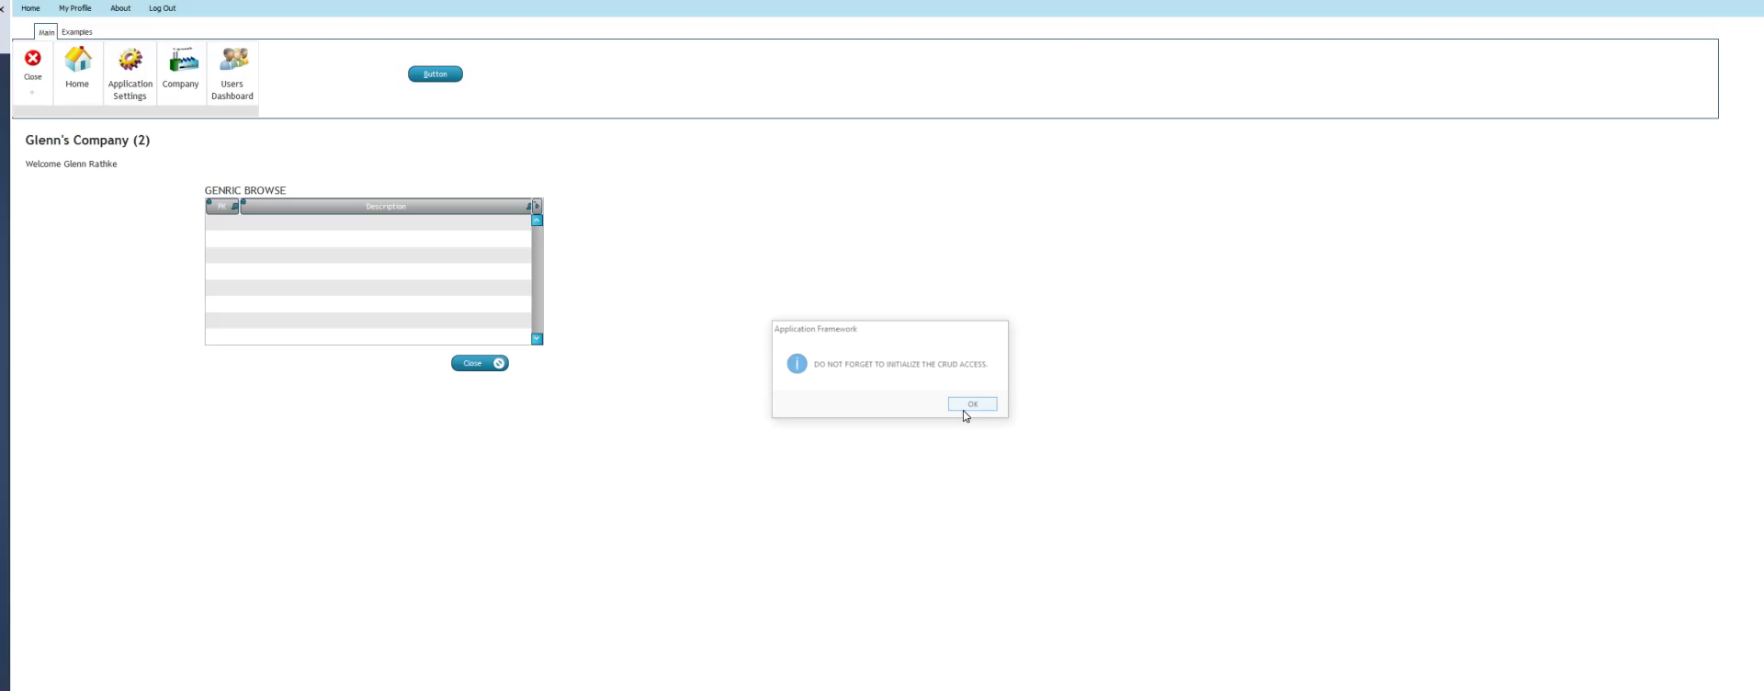
{"action": "left_click", "coordinate": [504, 165]}
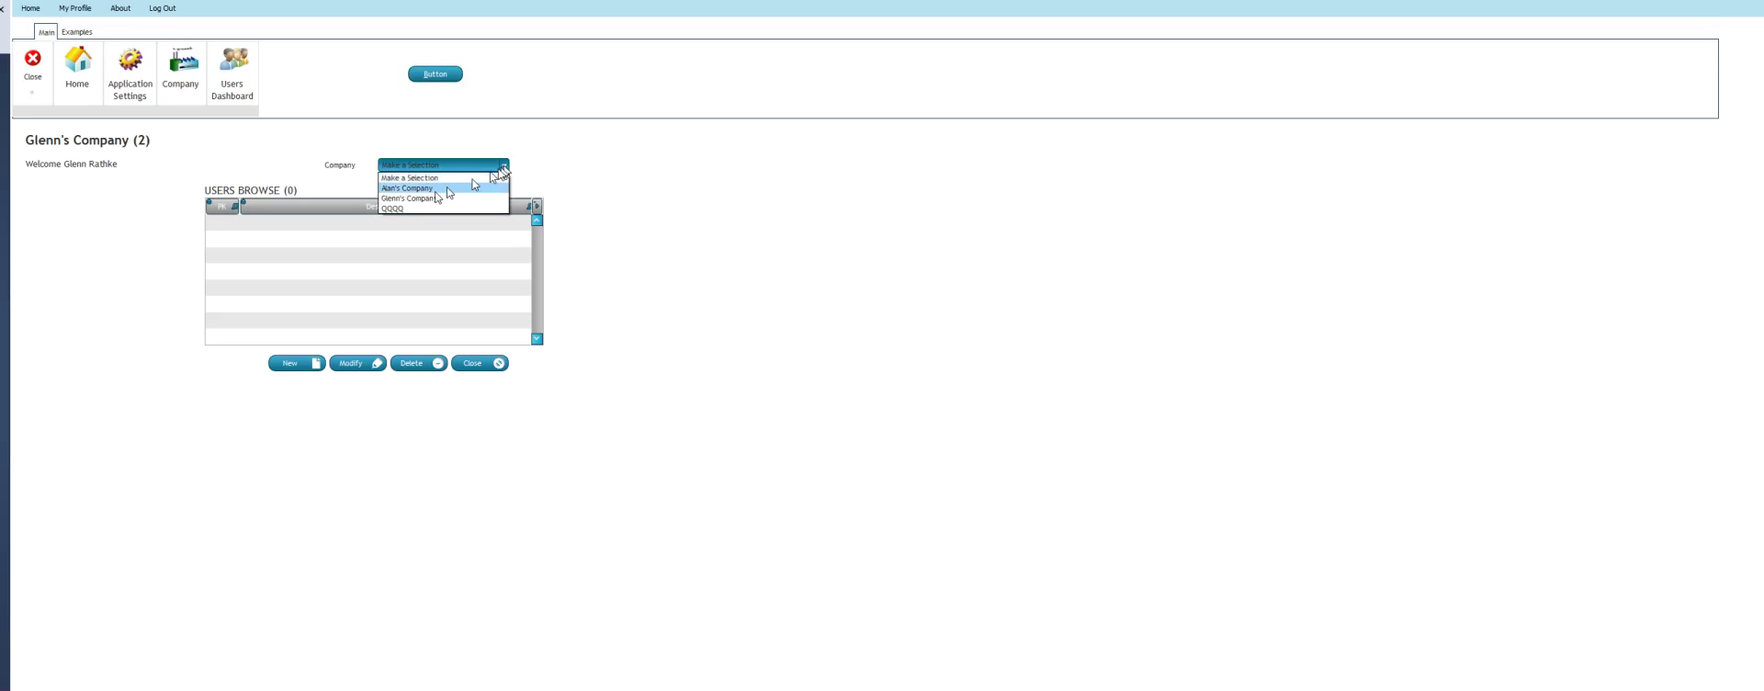
{"action": "left_click", "coordinate": [434, 195]}
{"action": "left_click", "coordinate": [352, 363]}
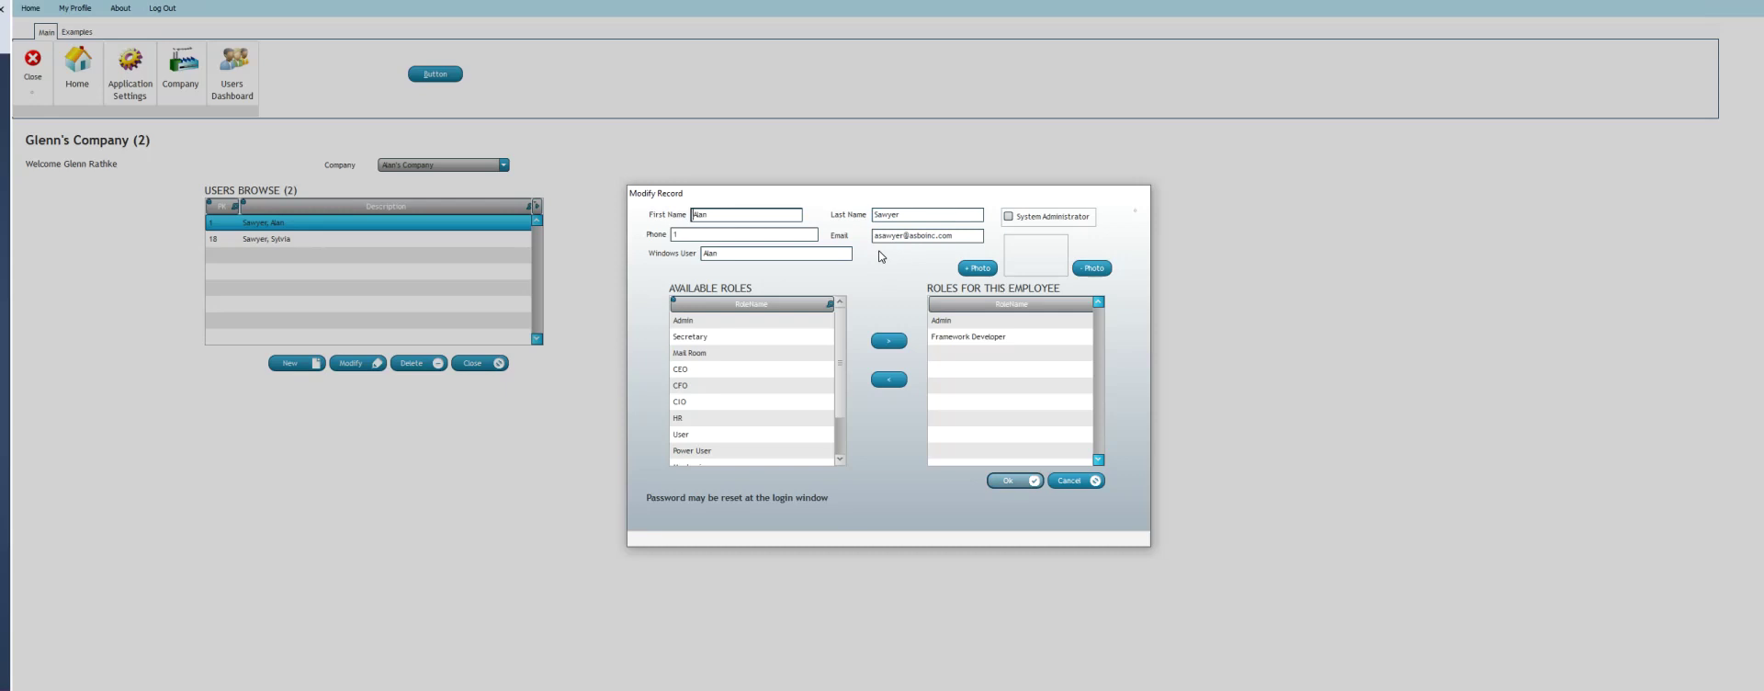
{"action": "left_click", "coordinate": [1058, 481]}
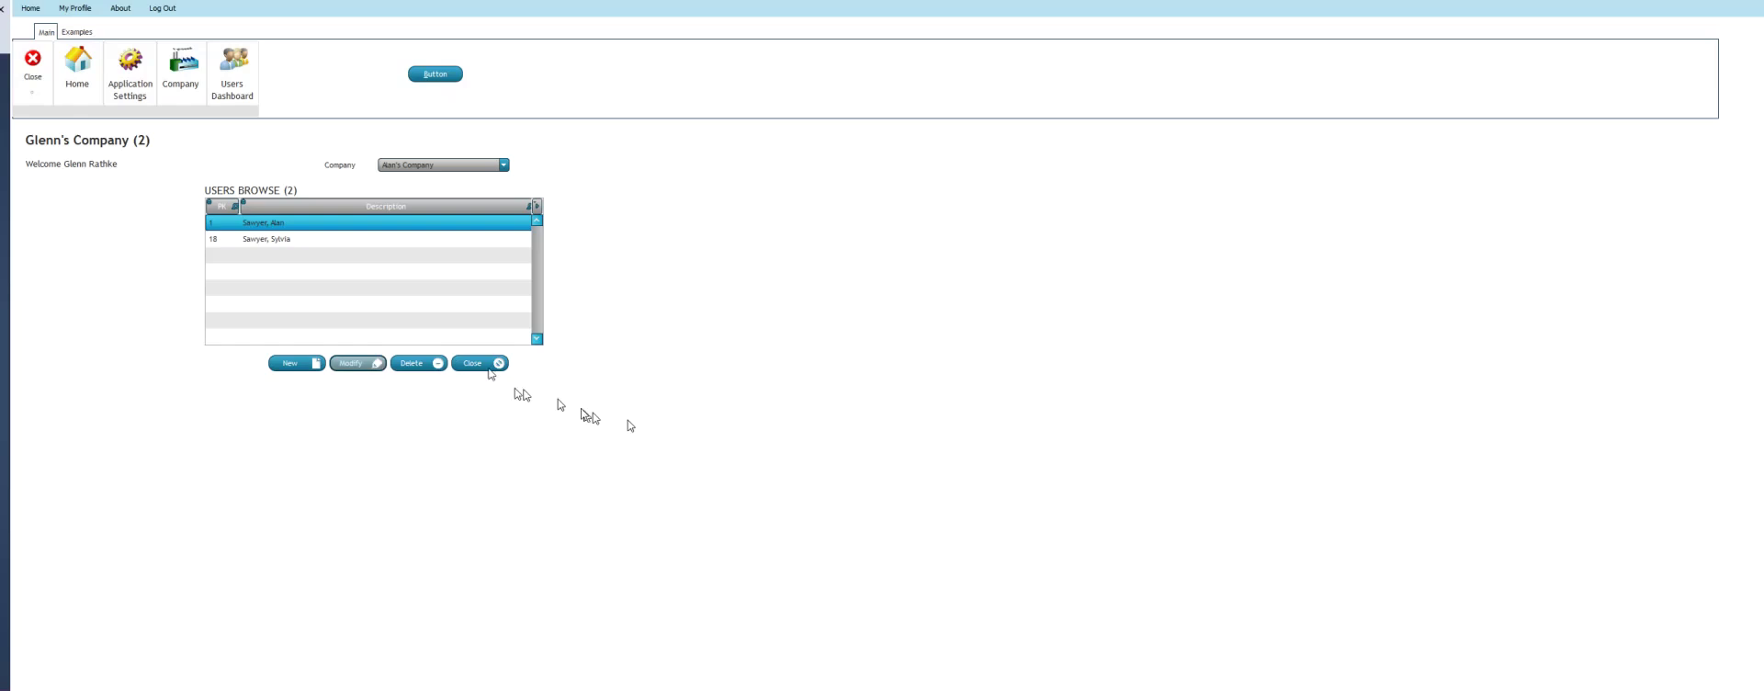
{"action": "left_click", "coordinate": [476, 364]}
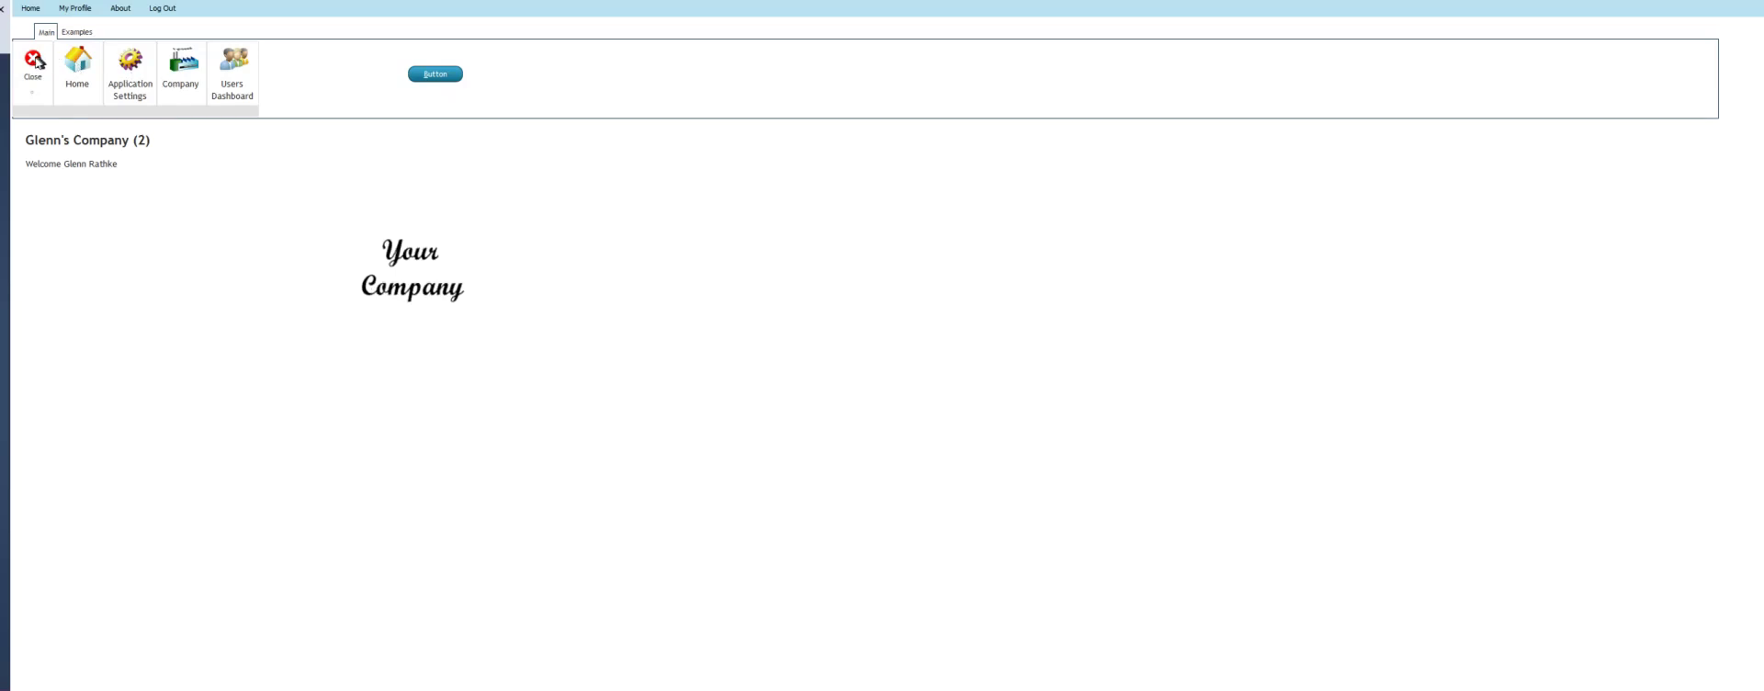
Stop the test run, open WIN_Users_U in the editor, and select its action button group
{"action": "left_click", "coordinate": [38, 61]}
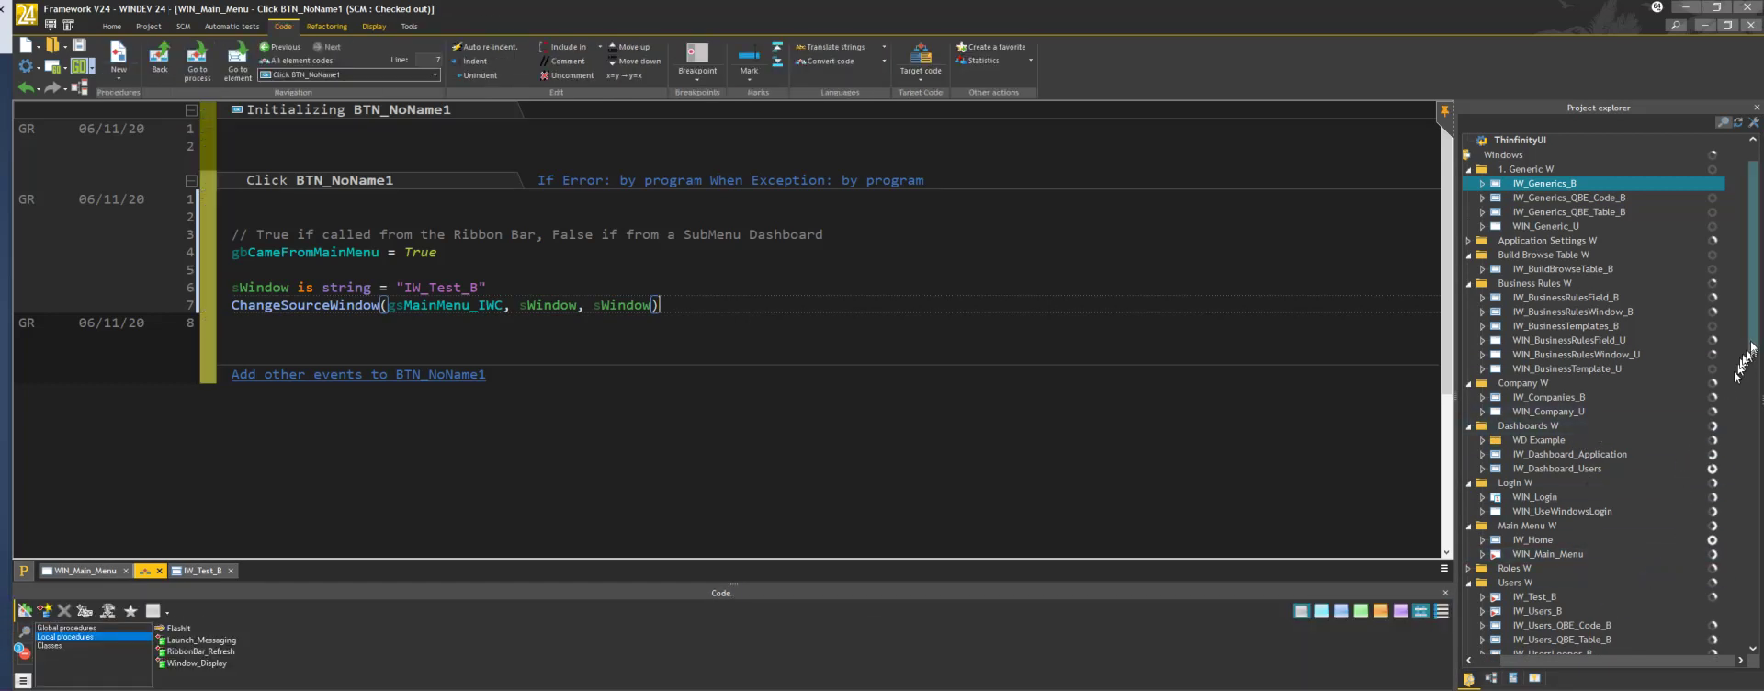
{"action": "left_click_drag", "start_coordinate": [1753, 347], "coordinate": [1752, 366]}
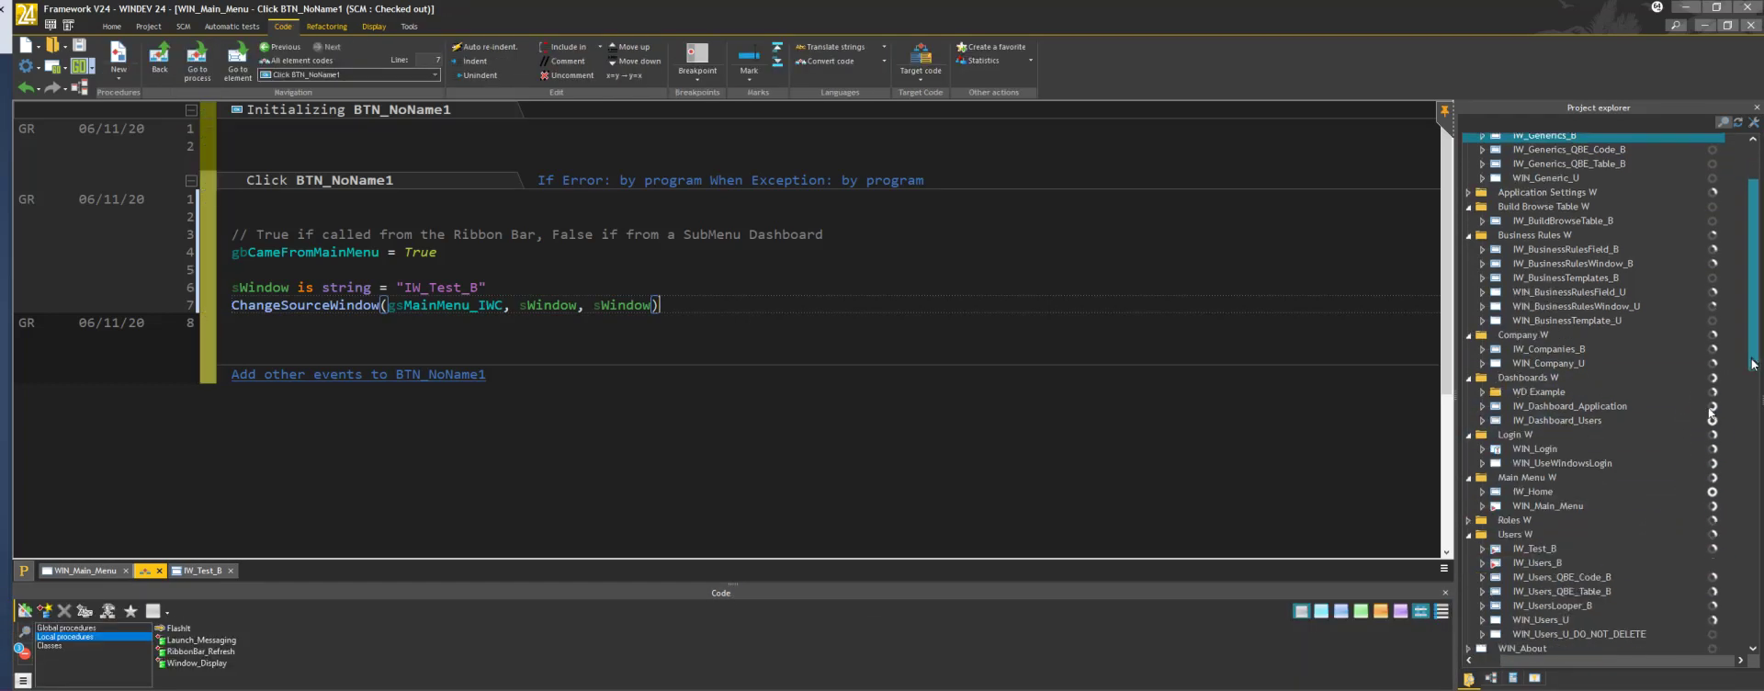
{"action": "left_click", "coordinate": [1546, 619]}
{"action": "double_click", "coordinate": [1546, 618]}
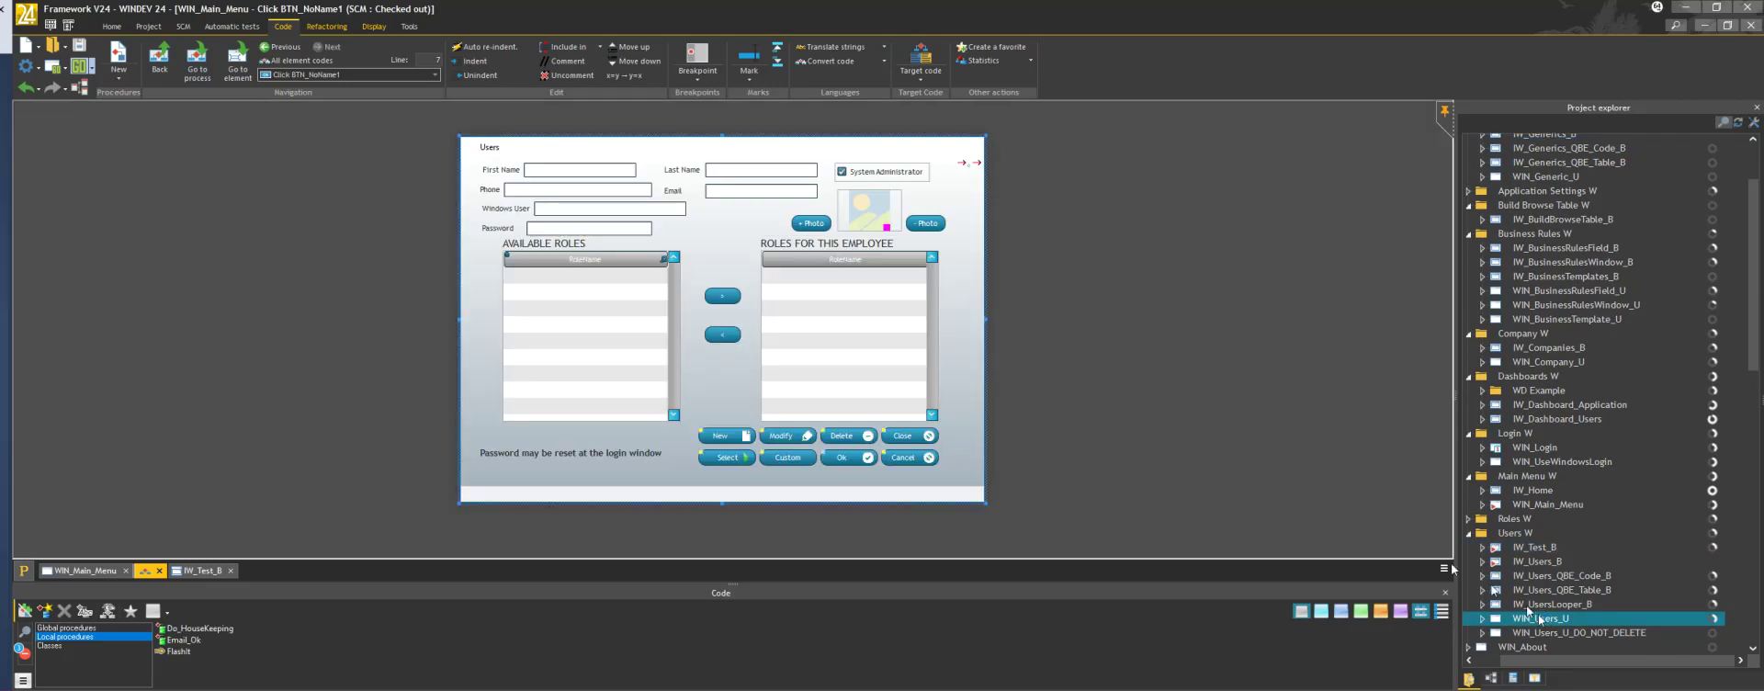
{"action": "left_click", "coordinate": [880, 453]}
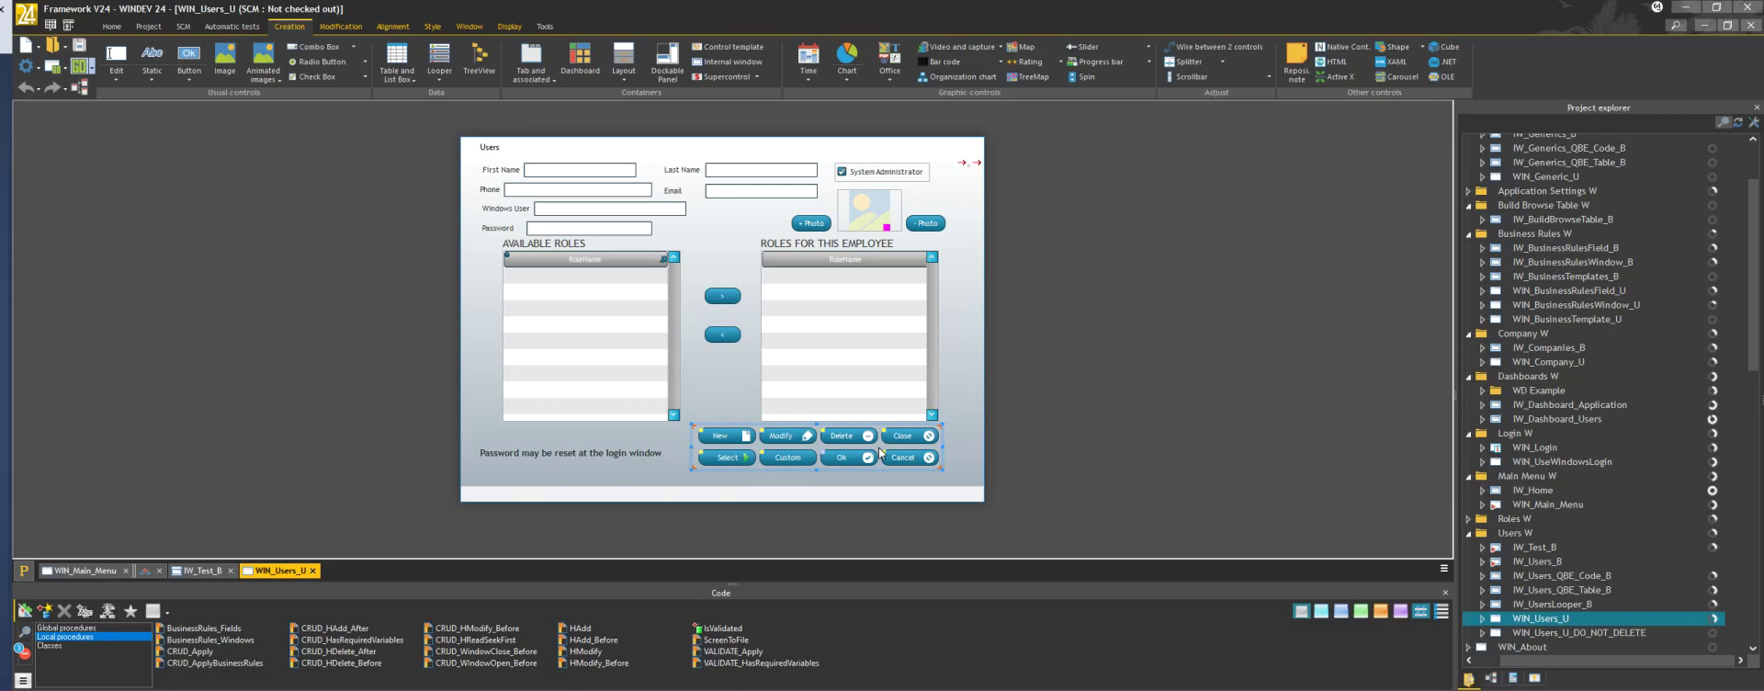
Compare IW_Test_B's button group with WIN_Users_U's, then pick WIN_Company_U in the project
{"action": "left_click", "coordinate": [222, 571]}
{"action": "left_click", "coordinate": [222, 572]}
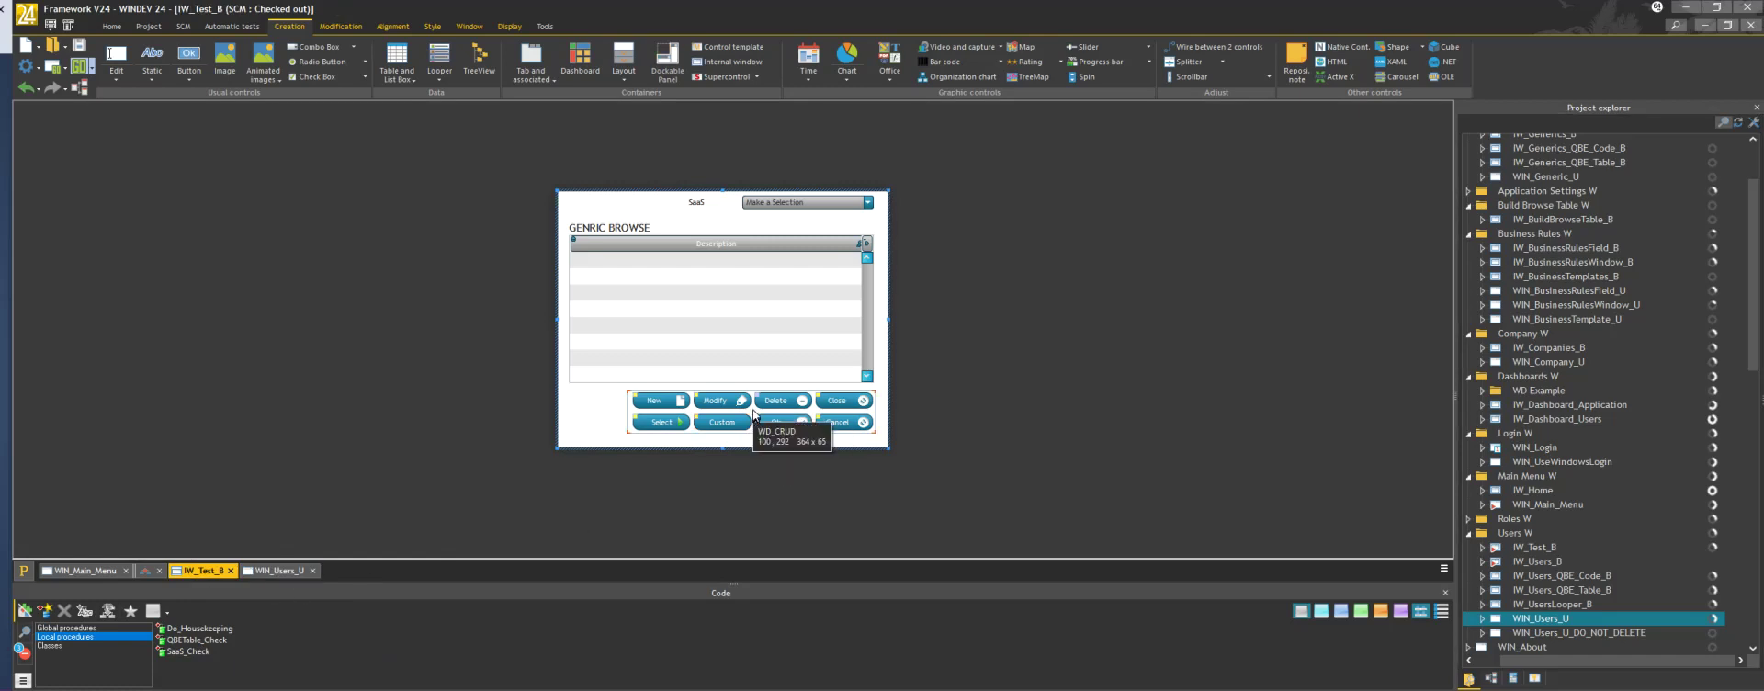
{"action": "left_click", "coordinate": [754, 414]}
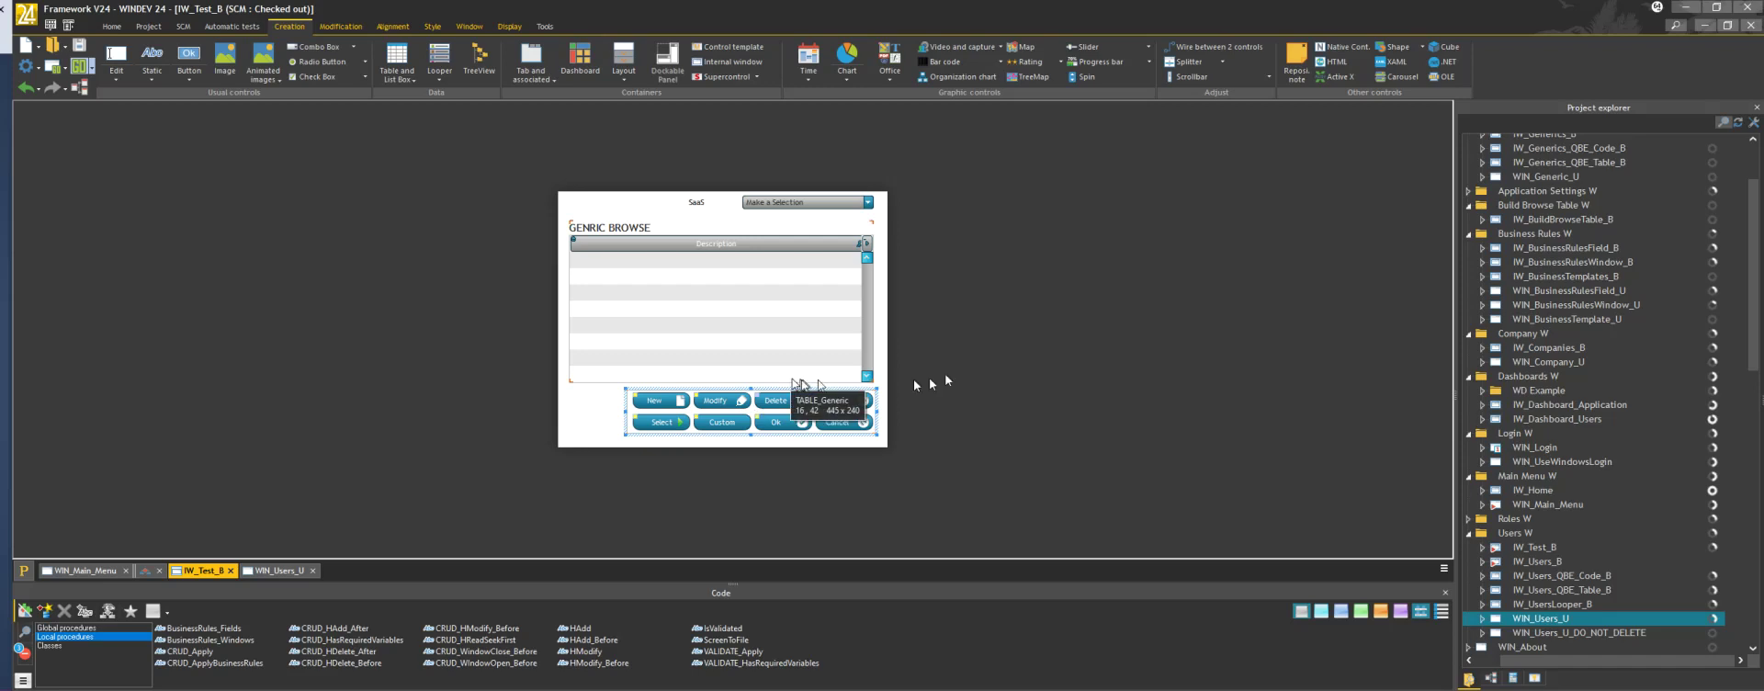
{"action": "left_click", "coordinate": [276, 571]}
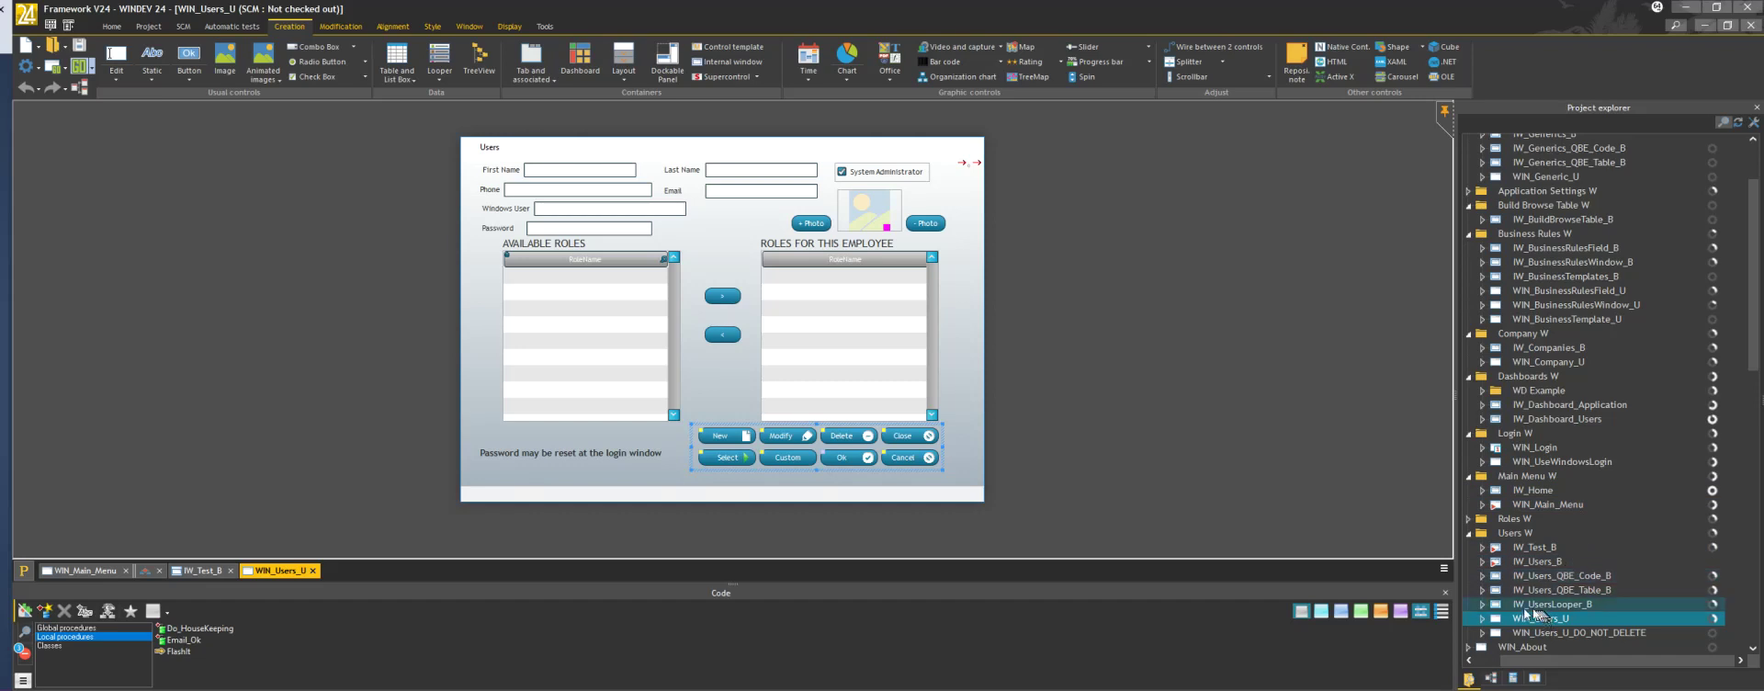
{"action": "left_click", "coordinate": [1615, 364]}
Open WIN_Company_U, inspect its City and State fields, then close the window
{"action": "double_click", "coordinate": [1613, 364]}
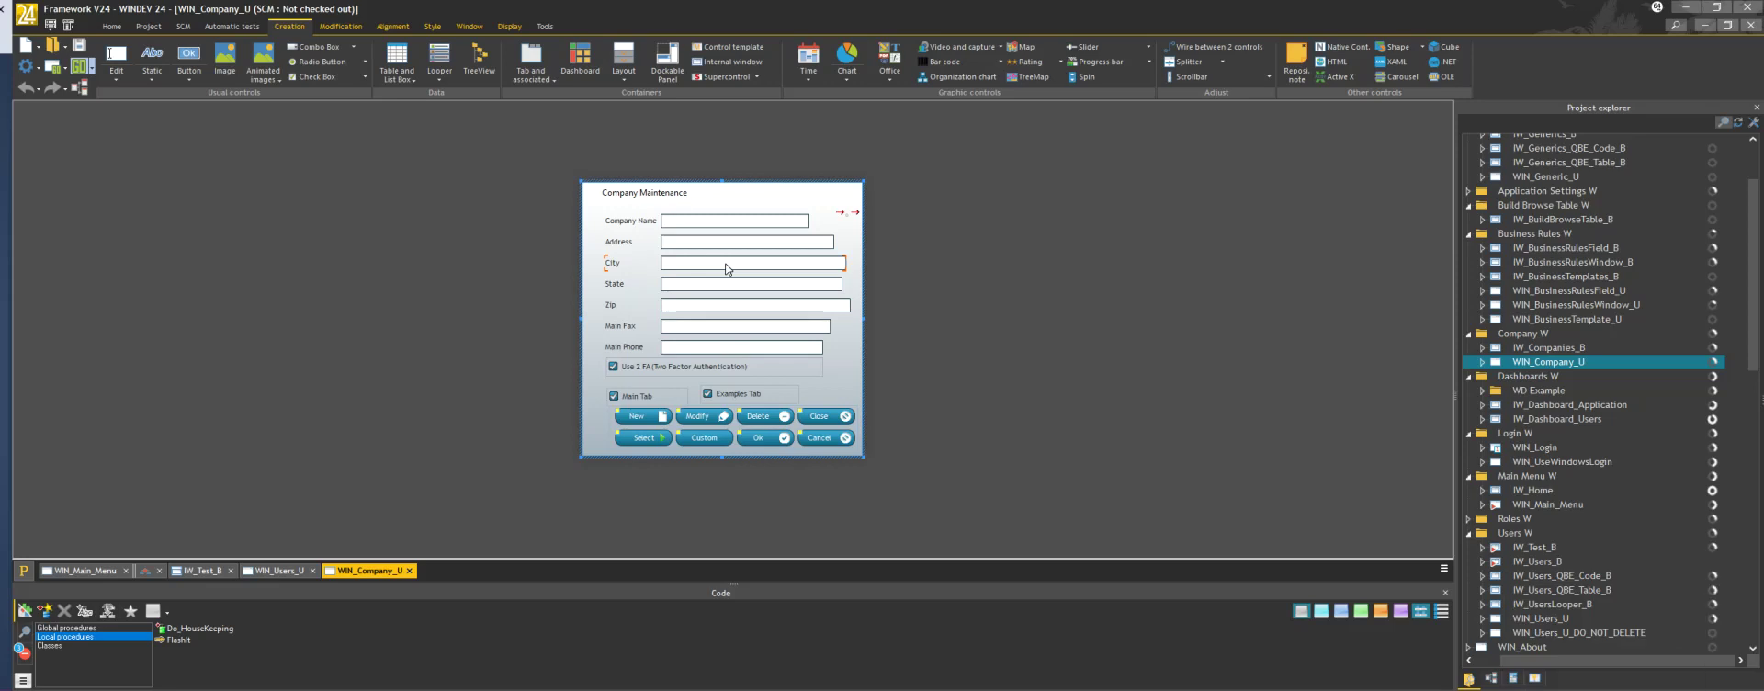
{"action": "left_click", "coordinate": [780, 283]}
{"action": "left_click", "coordinate": [654, 440]}
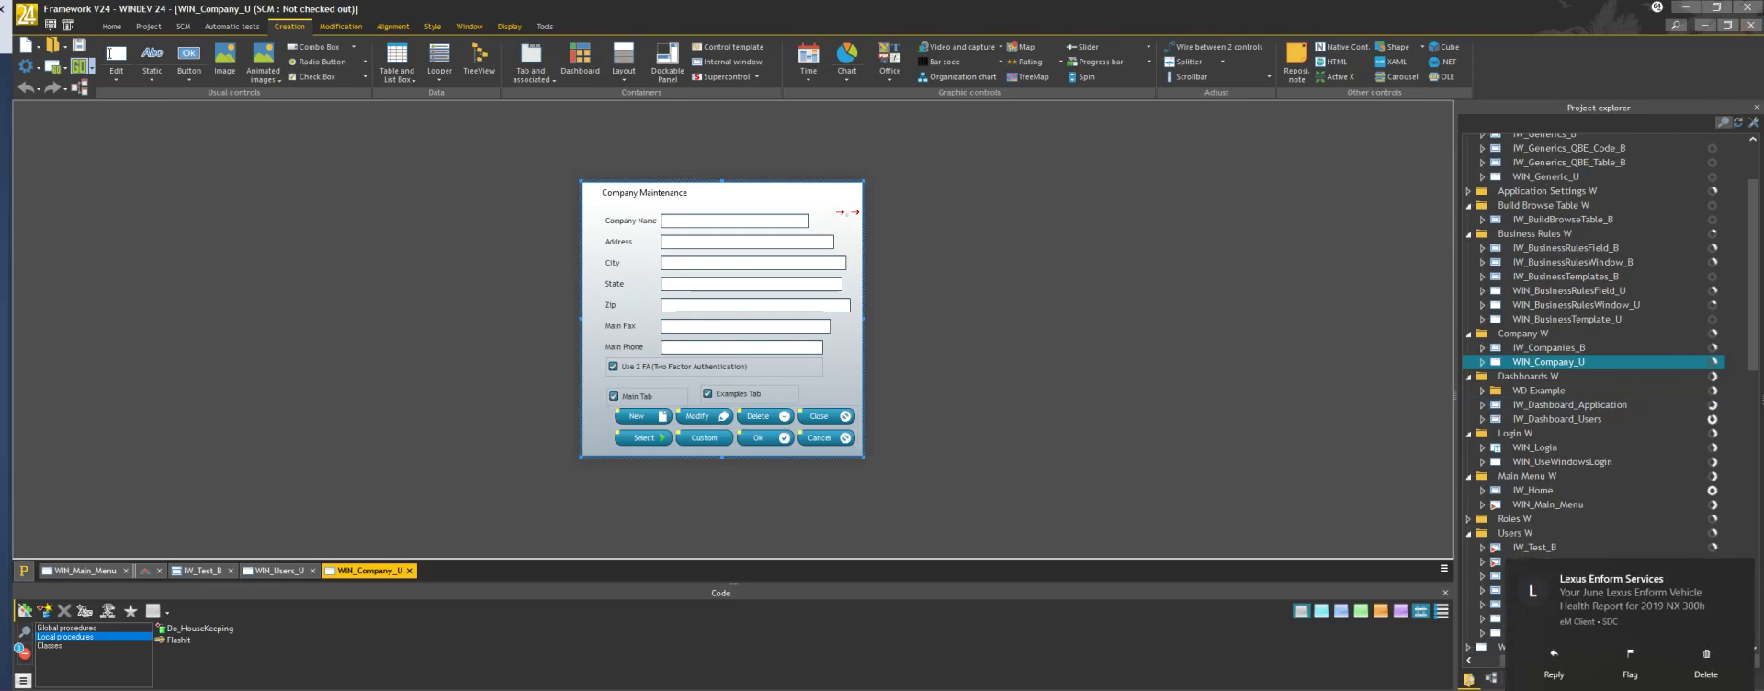
{"action": "left_click", "coordinate": [1752, 27]}
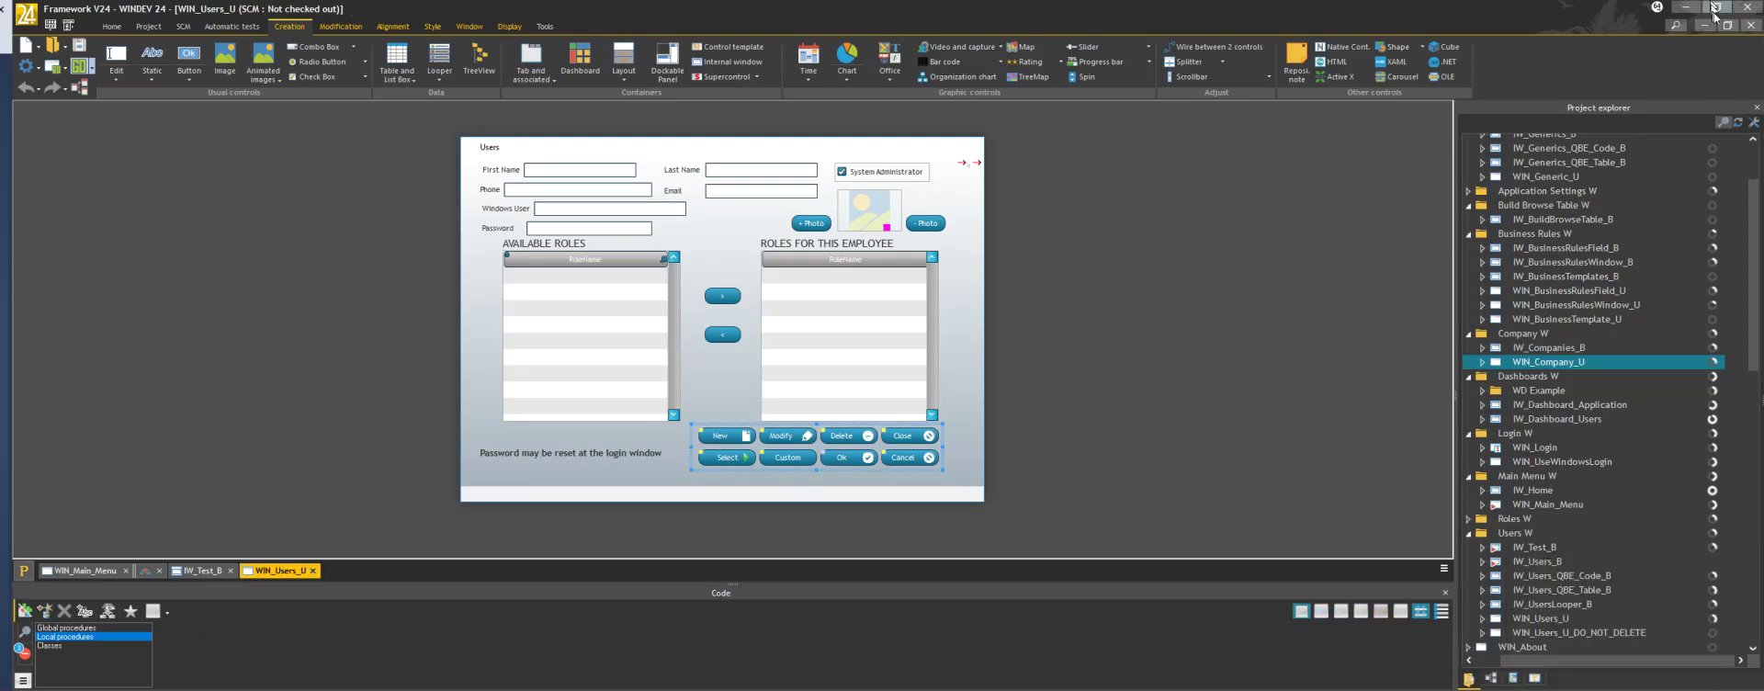
Close the WIN_Users_U window and start a new test run of the project
{"action": "left_click", "coordinate": [1751, 26]}
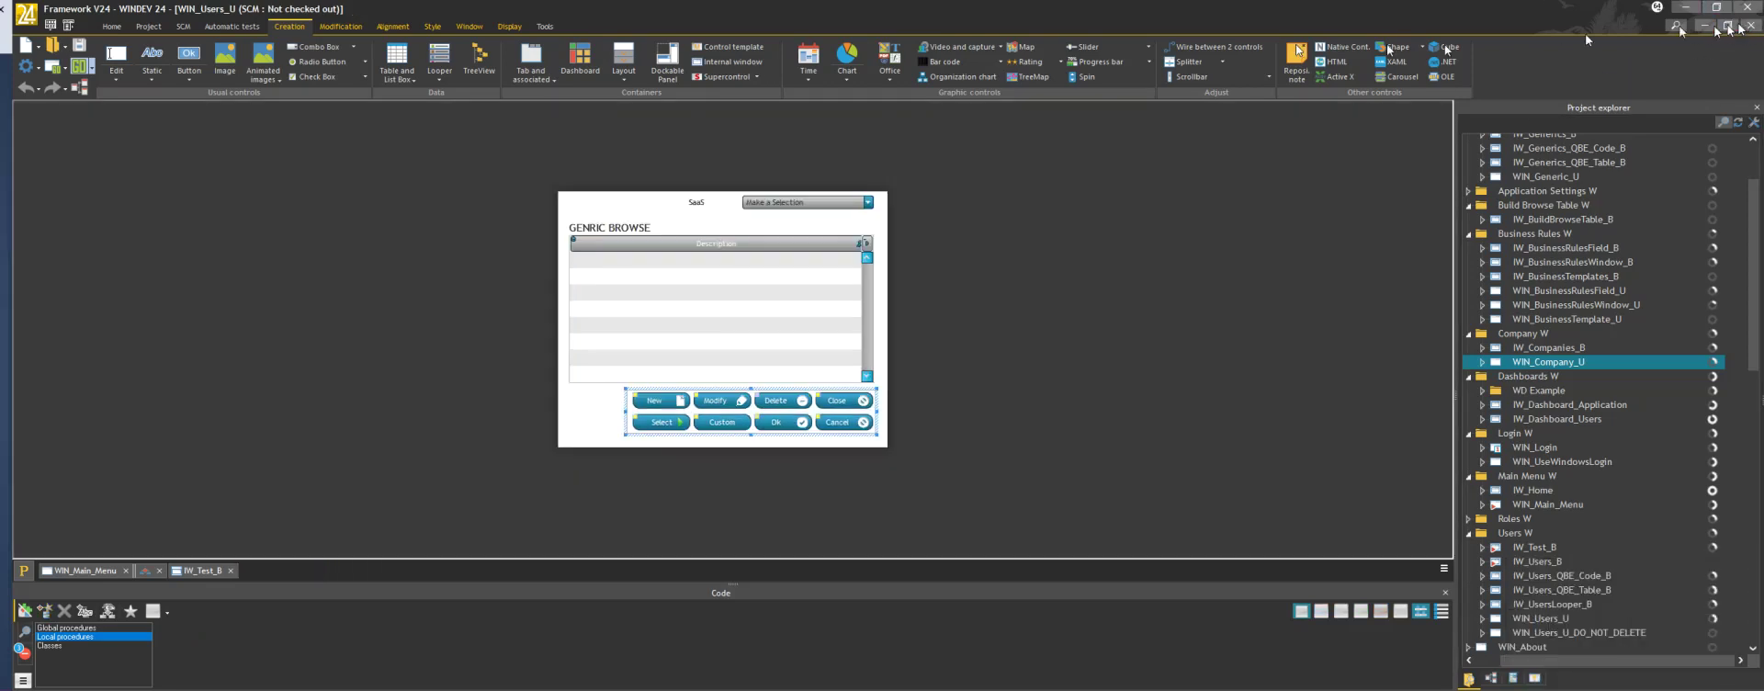
{"action": "left_click", "coordinate": [80, 74]}
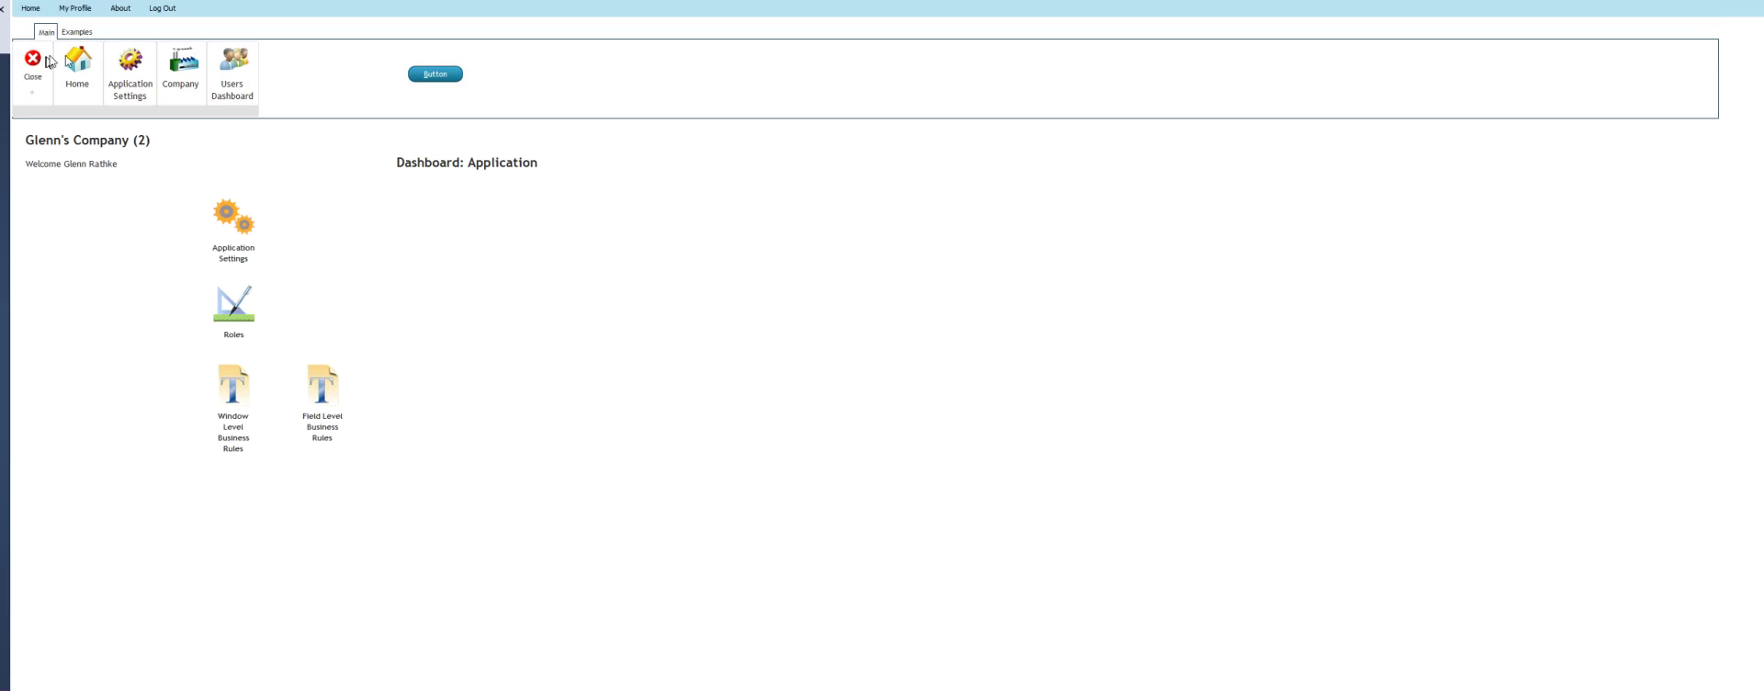
View the second user of the chosen company without saving, then list the application's roles
{"action": "left_click", "coordinate": [231, 65]}
{"action": "left_click", "coordinate": [241, 221]}
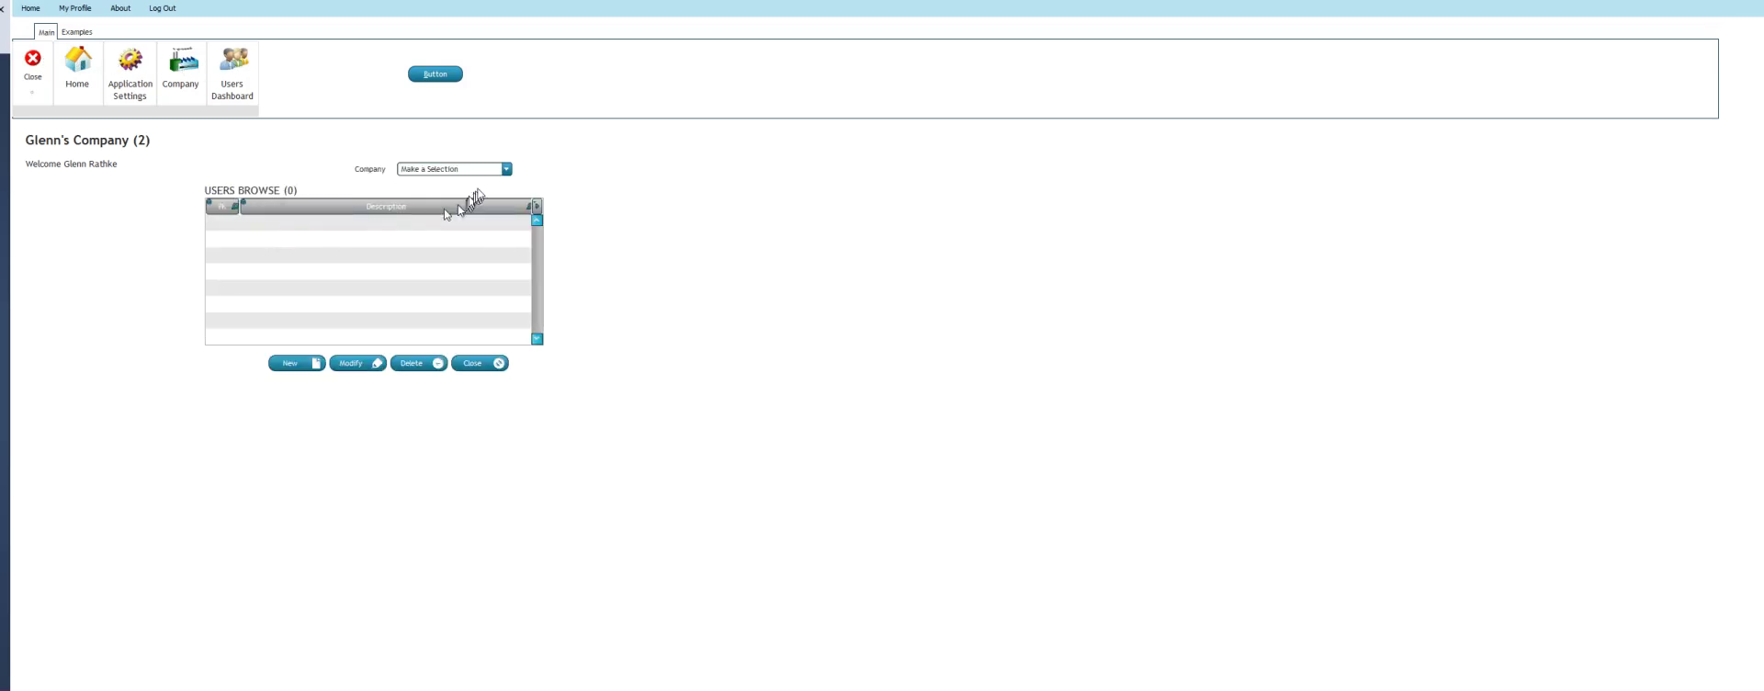
{"action": "left_click", "coordinate": [488, 170]}
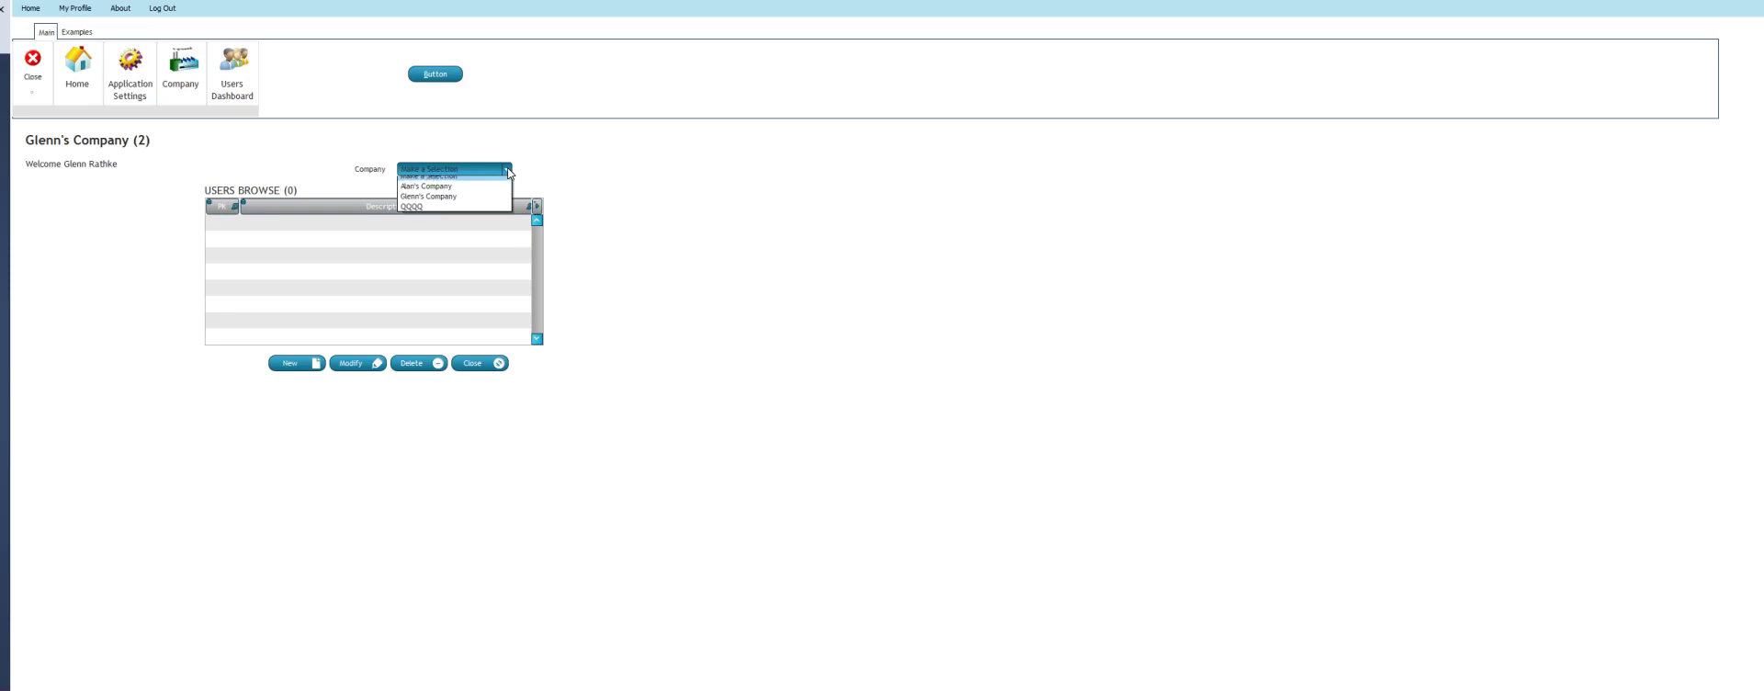
{"action": "left_click", "coordinate": [457, 194]}
{"action": "left_click", "coordinate": [304, 239]}
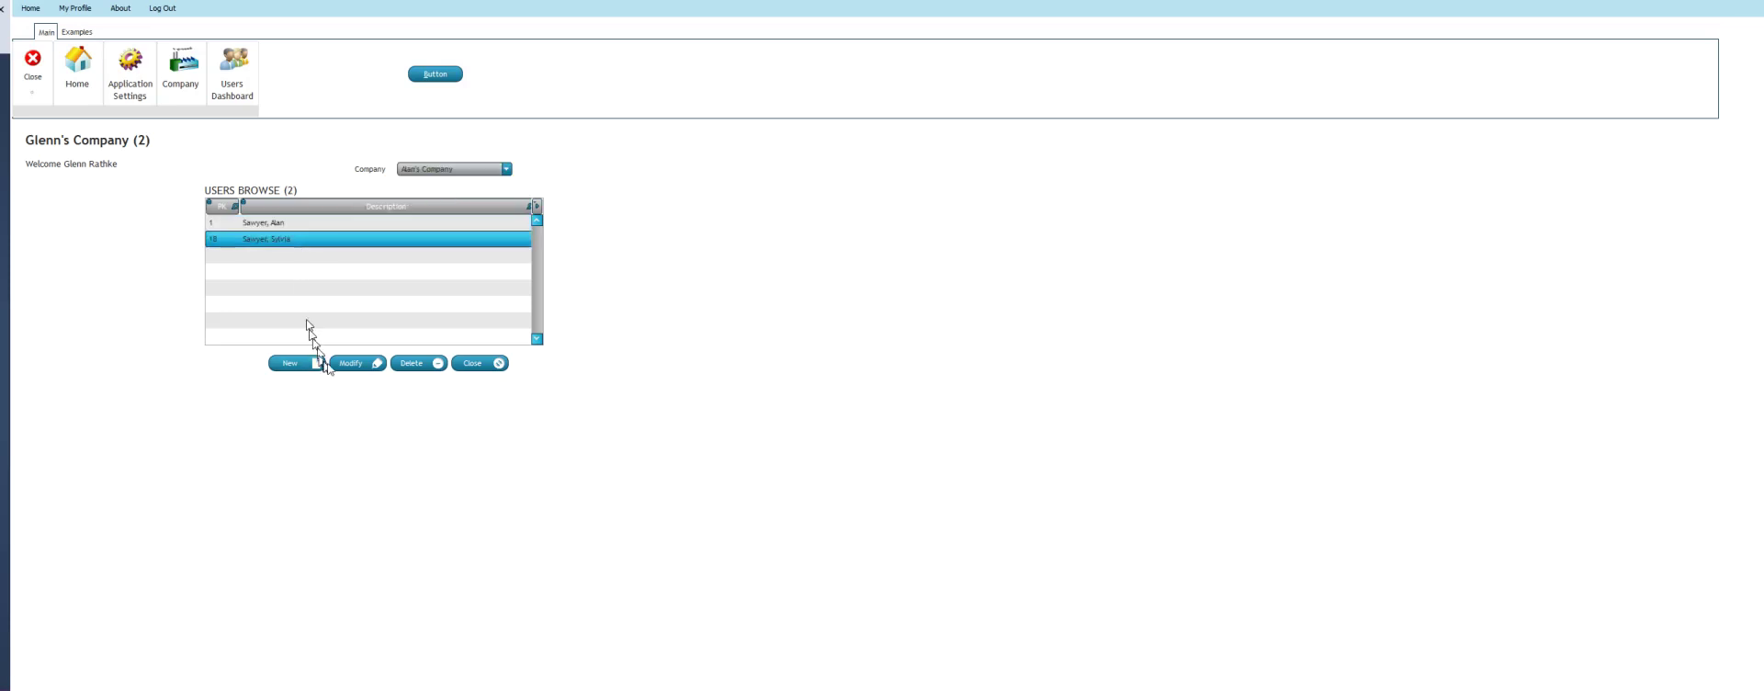
{"action": "left_click", "coordinate": [338, 364]}
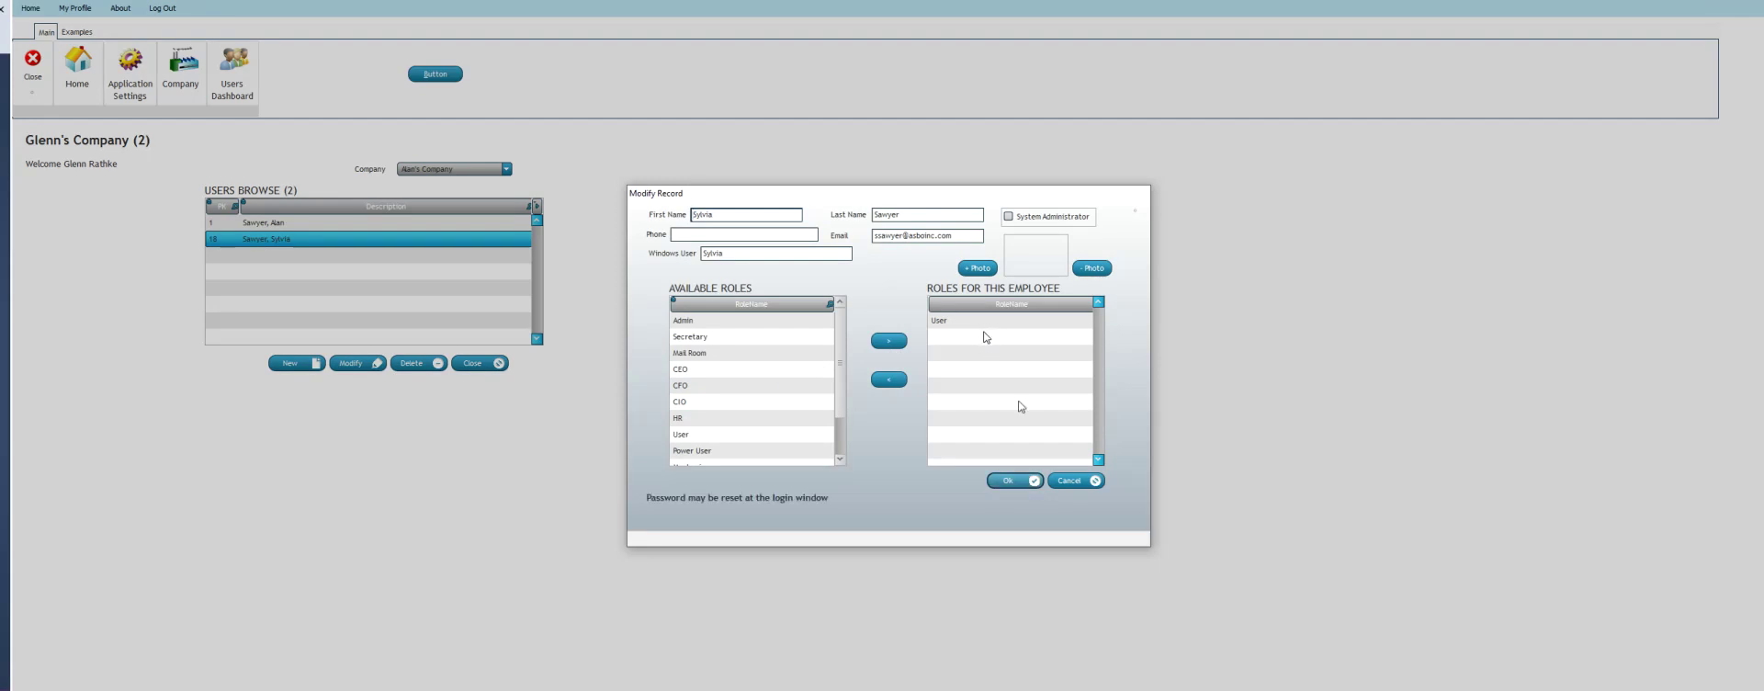
{"action": "left_click", "coordinate": [1066, 479]}
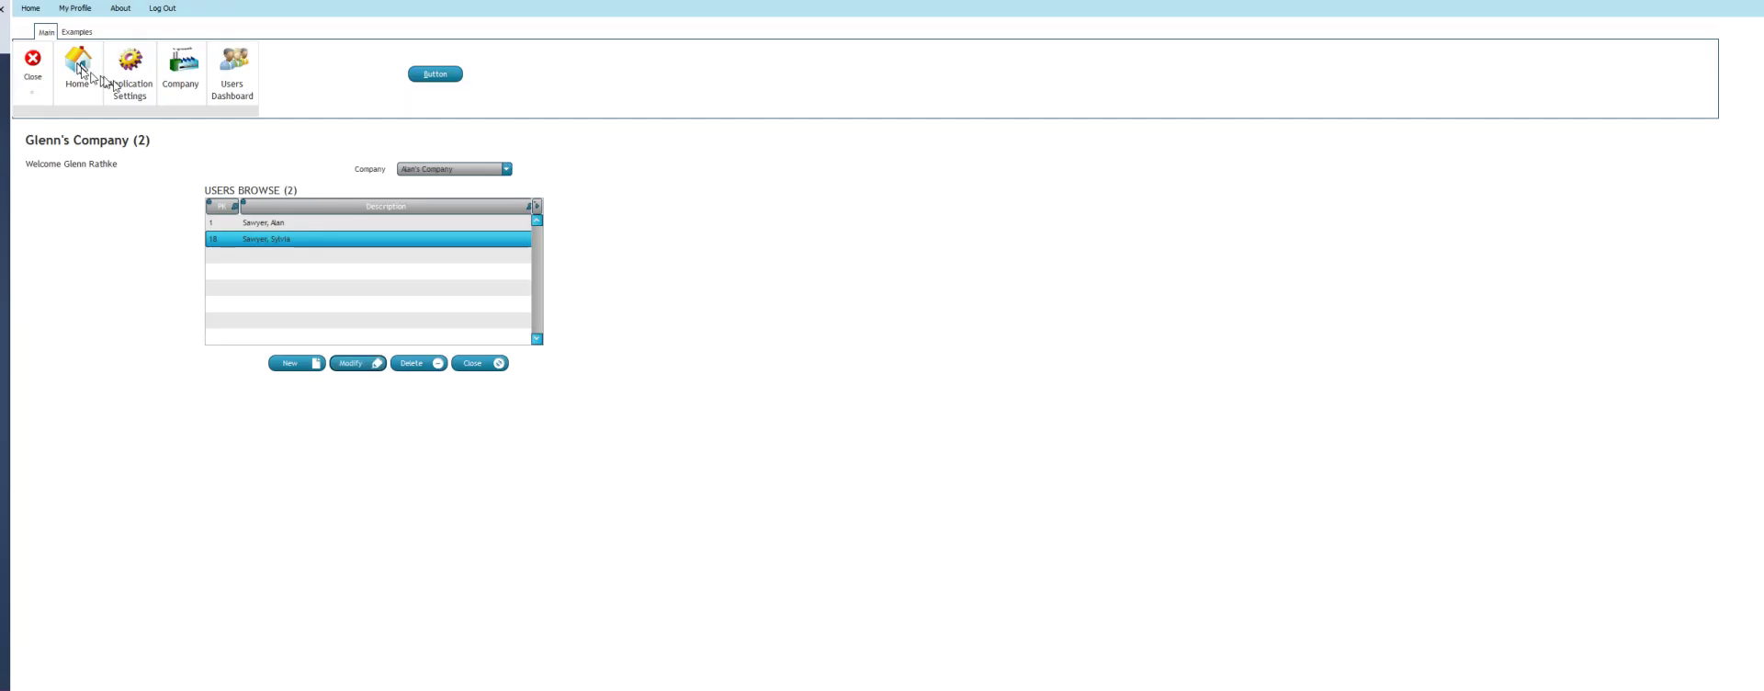
{"action": "left_click", "coordinate": [131, 73]}
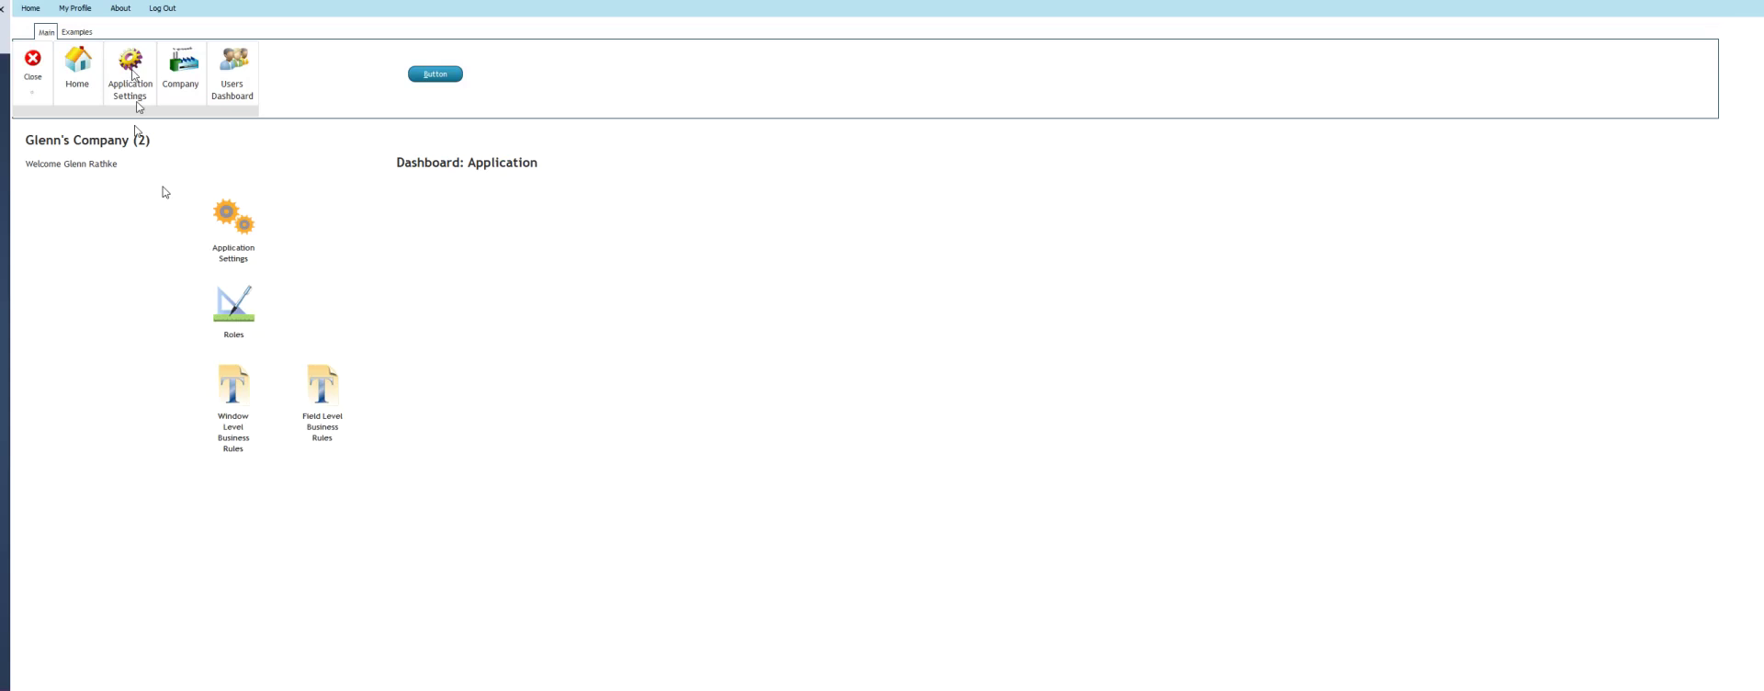
{"action": "left_click", "coordinate": [227, 312]}
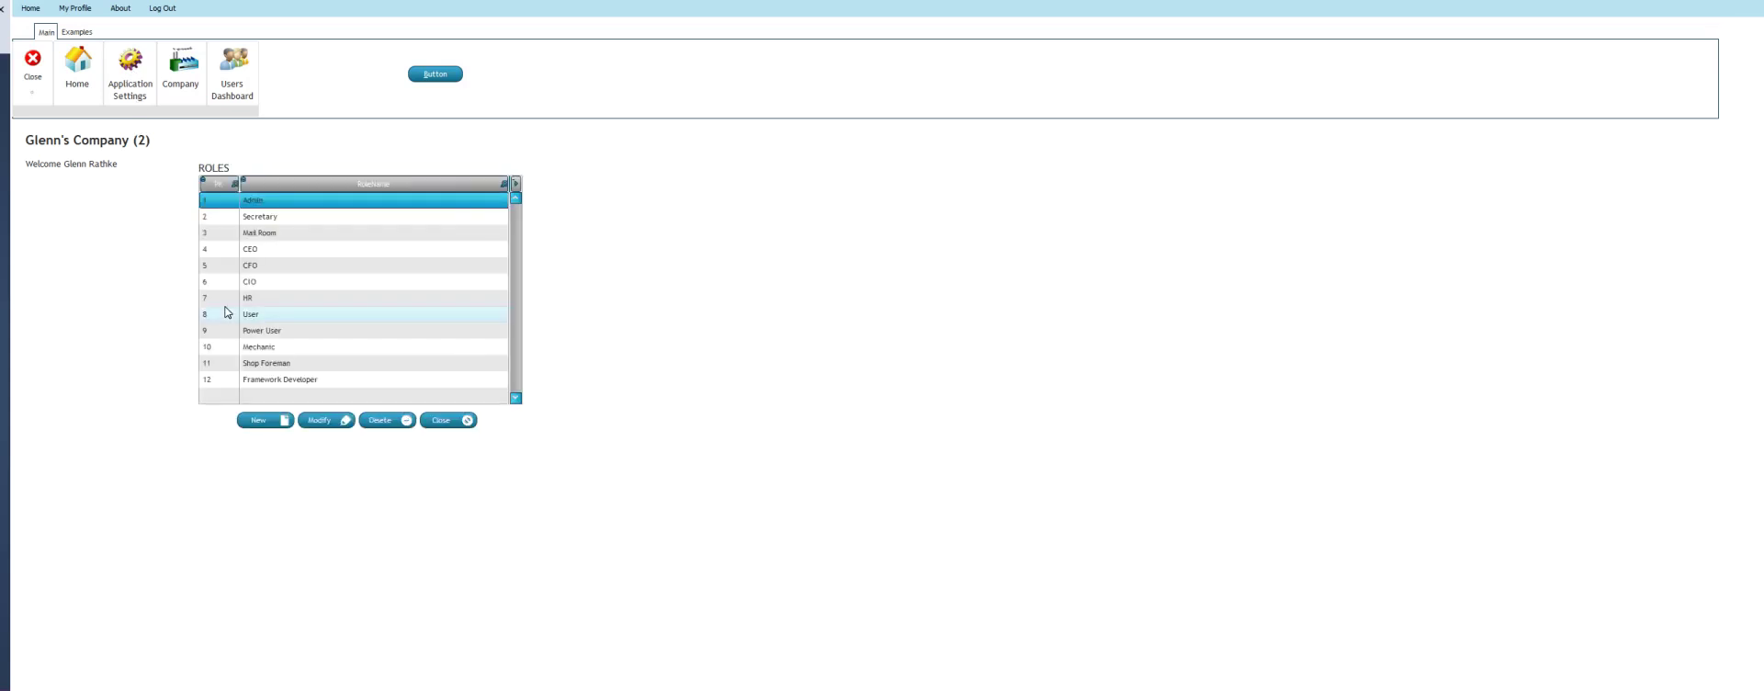
Inspect the User role's access rights, toggling Delete on USERS_DASHBOARD, and close it unsaved
{"action": "left_click", "coordinate": [322, 317]}
{"action": "left_click", "coordinate": [322, 420]}
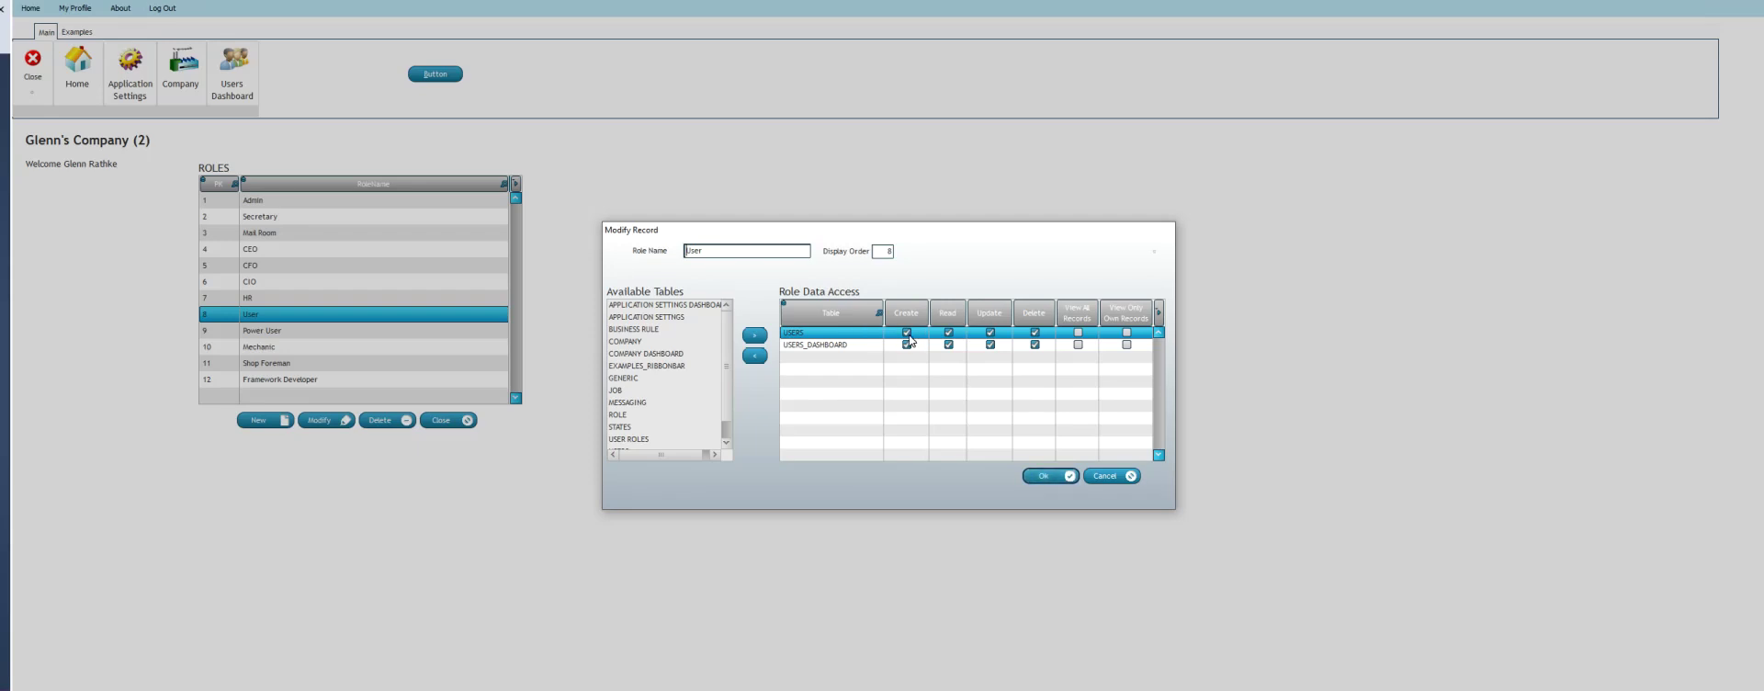
{"action": "left_click", "coordinate": [1036, 344]}
{"action": "left_click", "coordinate": [1100, 474]}
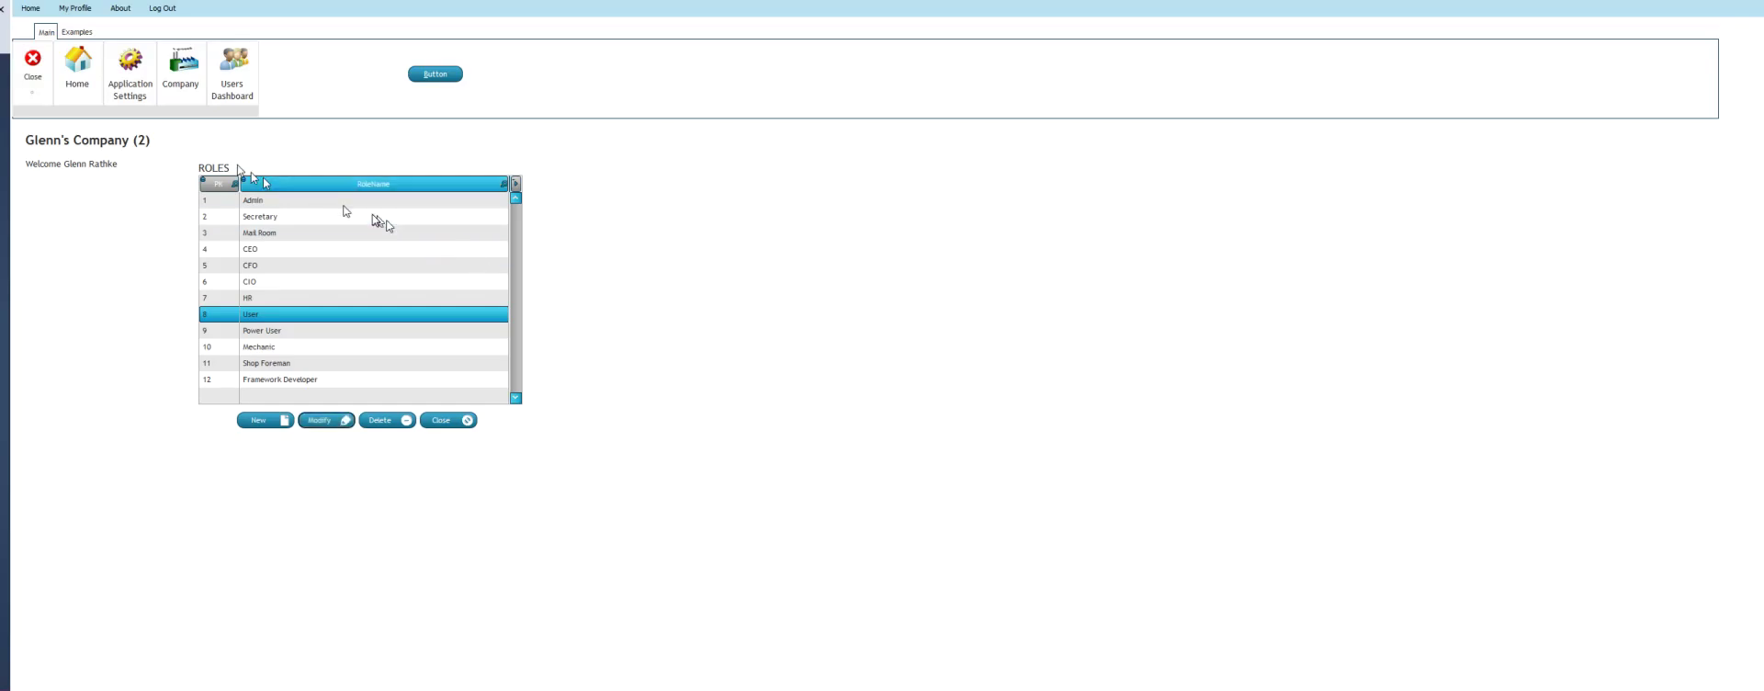
{"action": "left_click", "coordinate": [225, 81]}
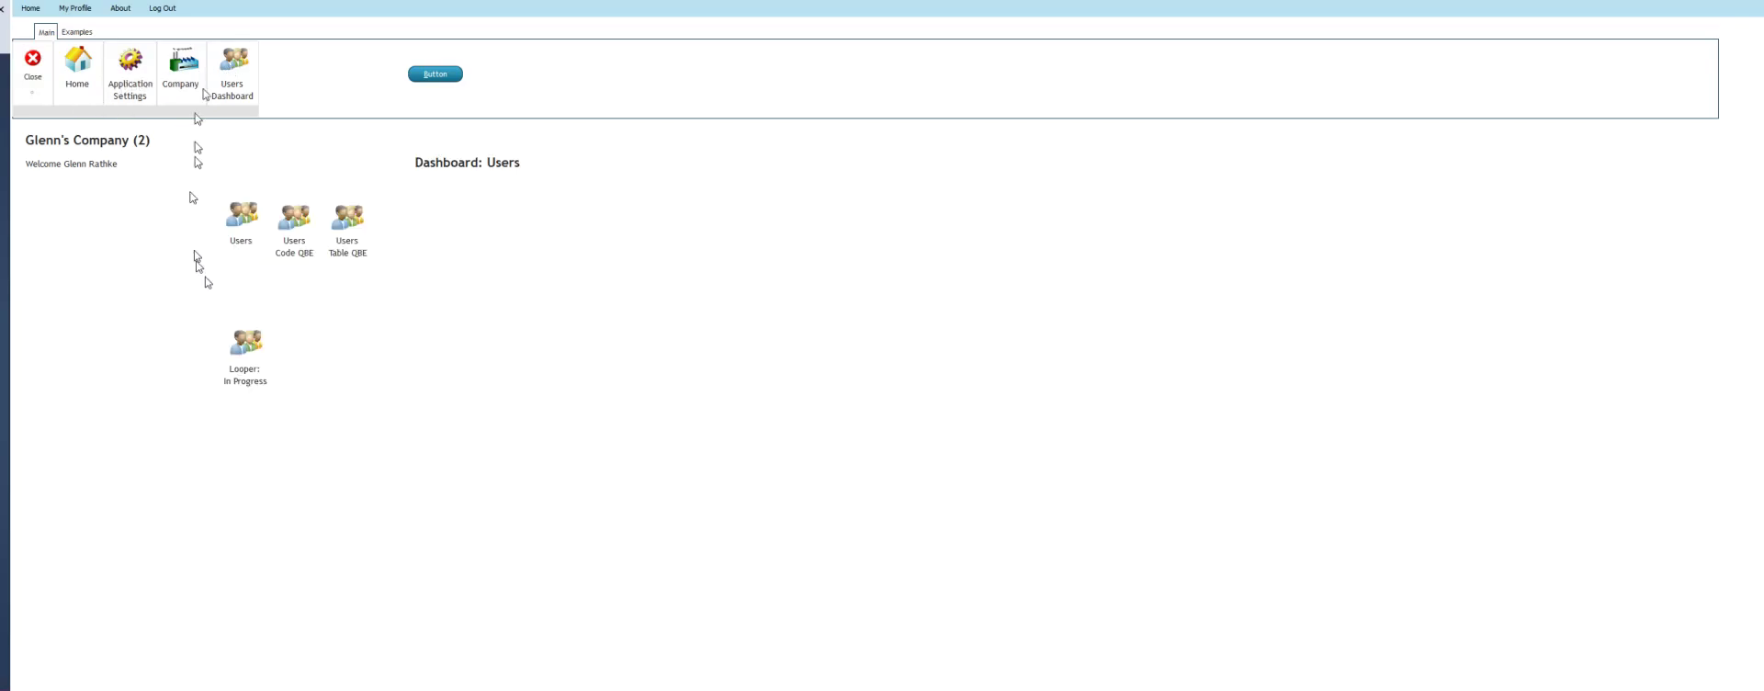
List the company's two users and view the first user's roles without saving
{"action": "left_click", "coordinate": [242, 217]}
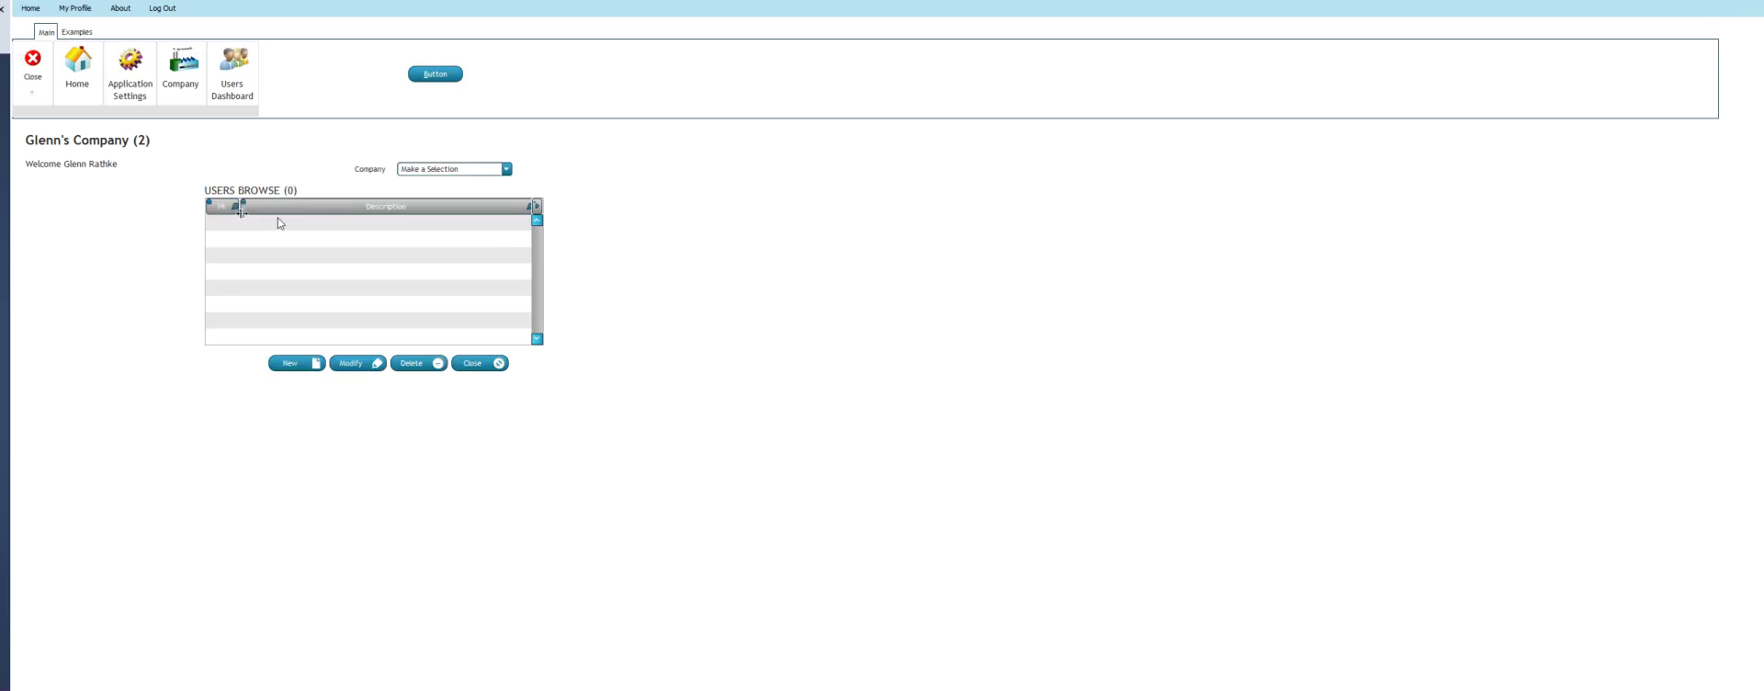
{"action": "left_click", "coordinate": [509, 172]}
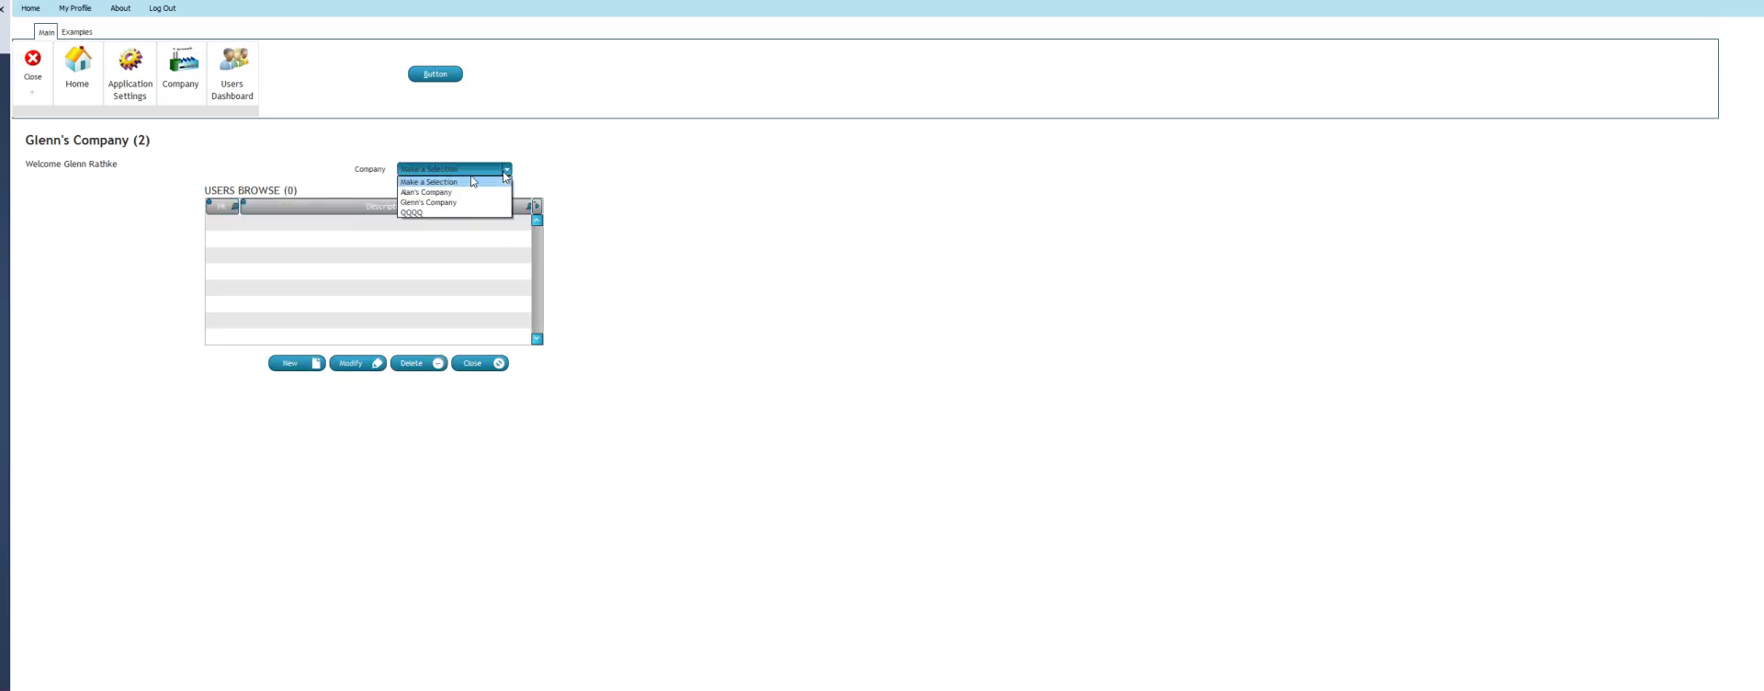
{"action": "left_click", "coordinate": [436, 203]}
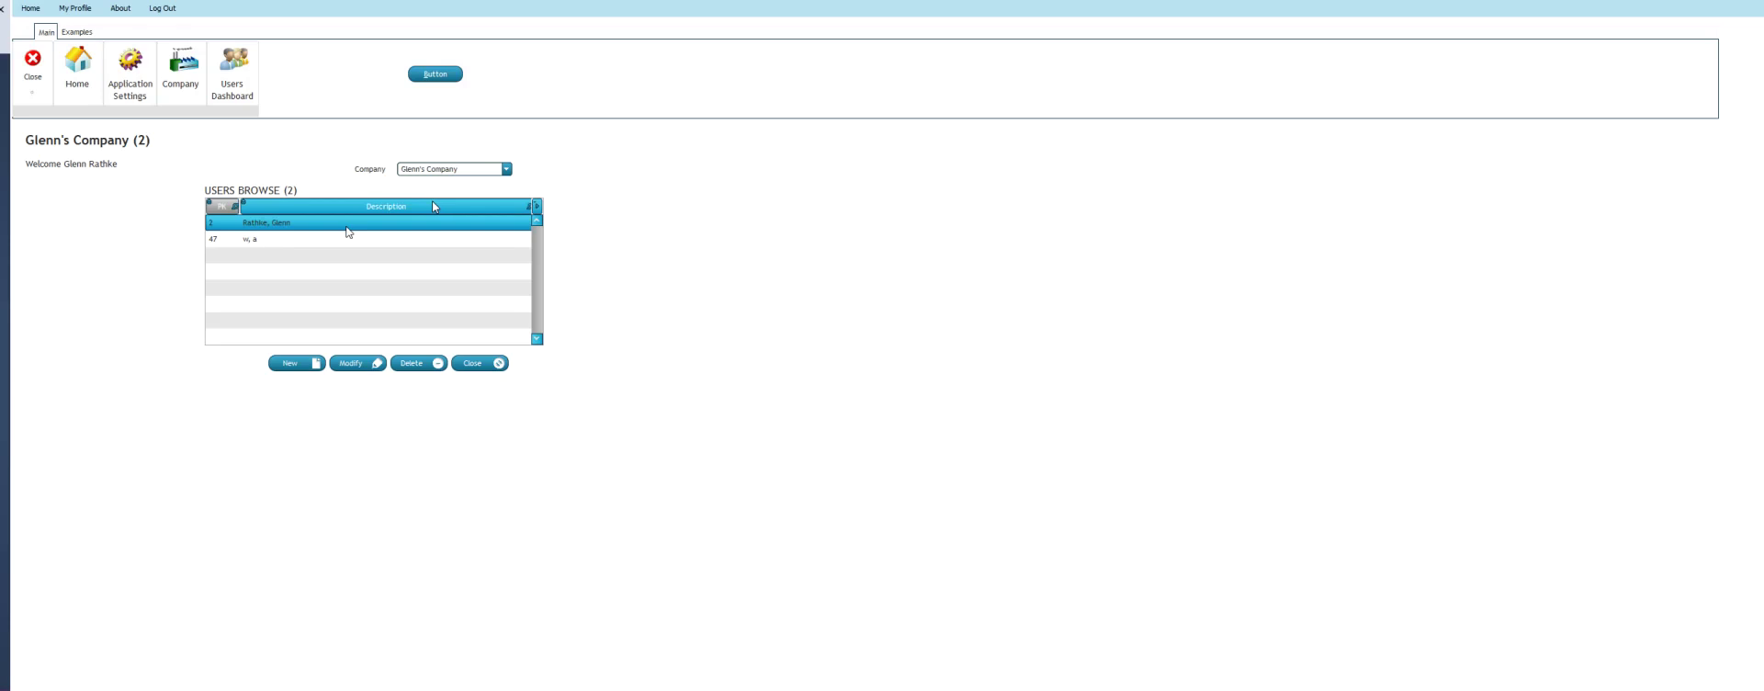
{"action": "left_click", "coordinate": [353, 368]}
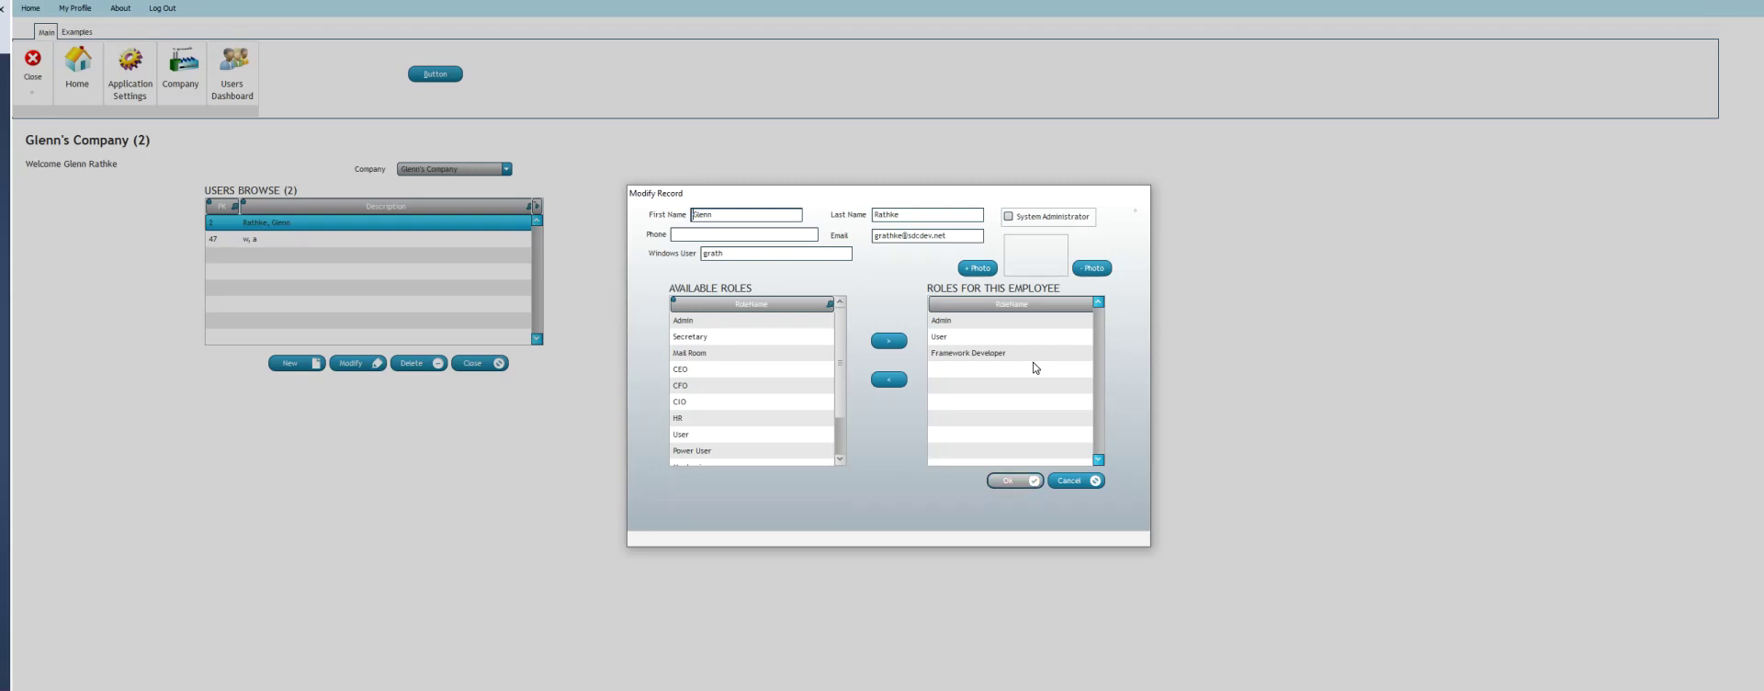
{"action": "left_click", "coordinate": [1063, 481]}
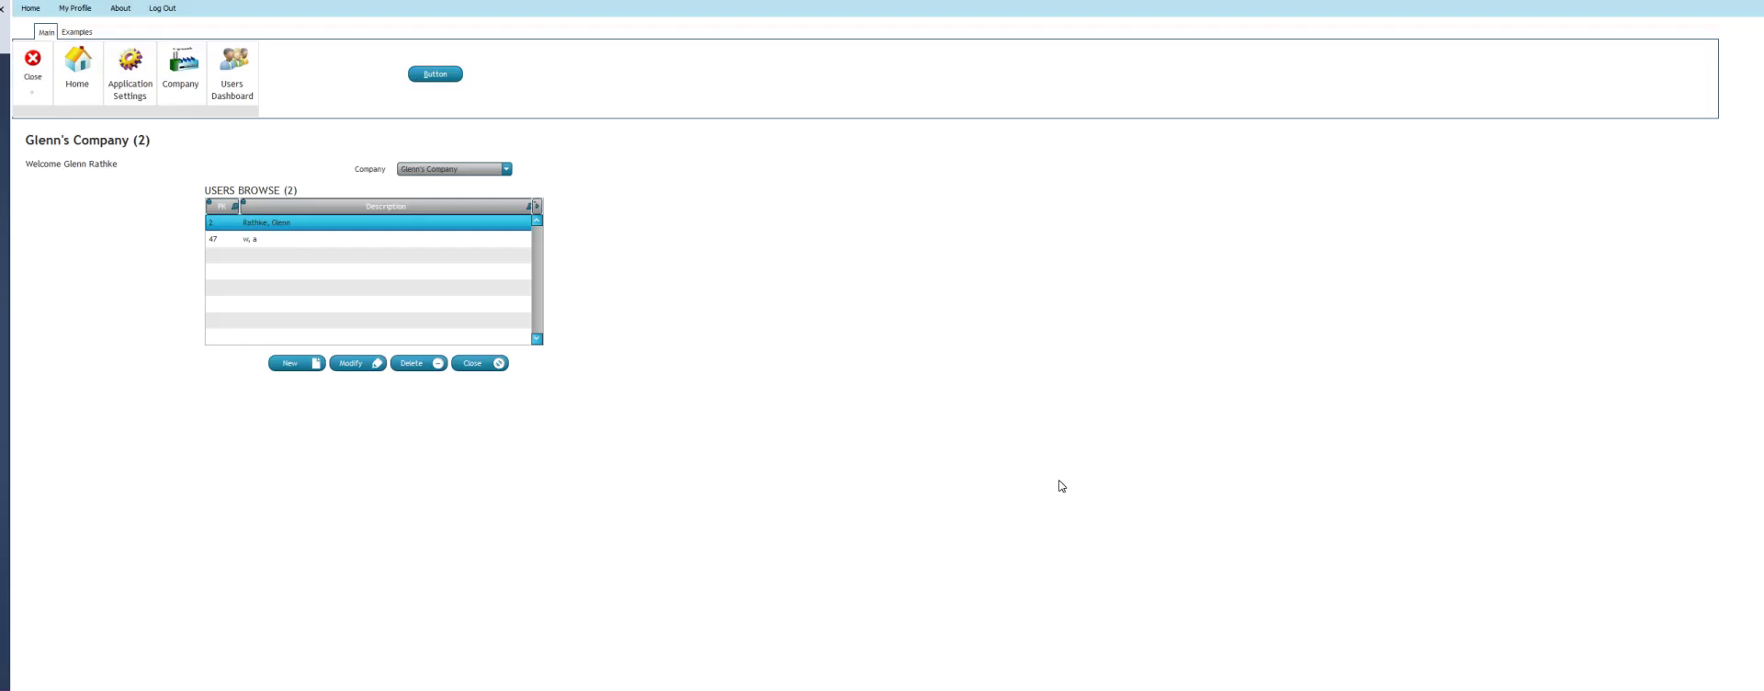
Review the Admin and Framework Developer roles' data access rights, closing both unsaved
{"action": "left_click", "coordinate": [125, 69]}
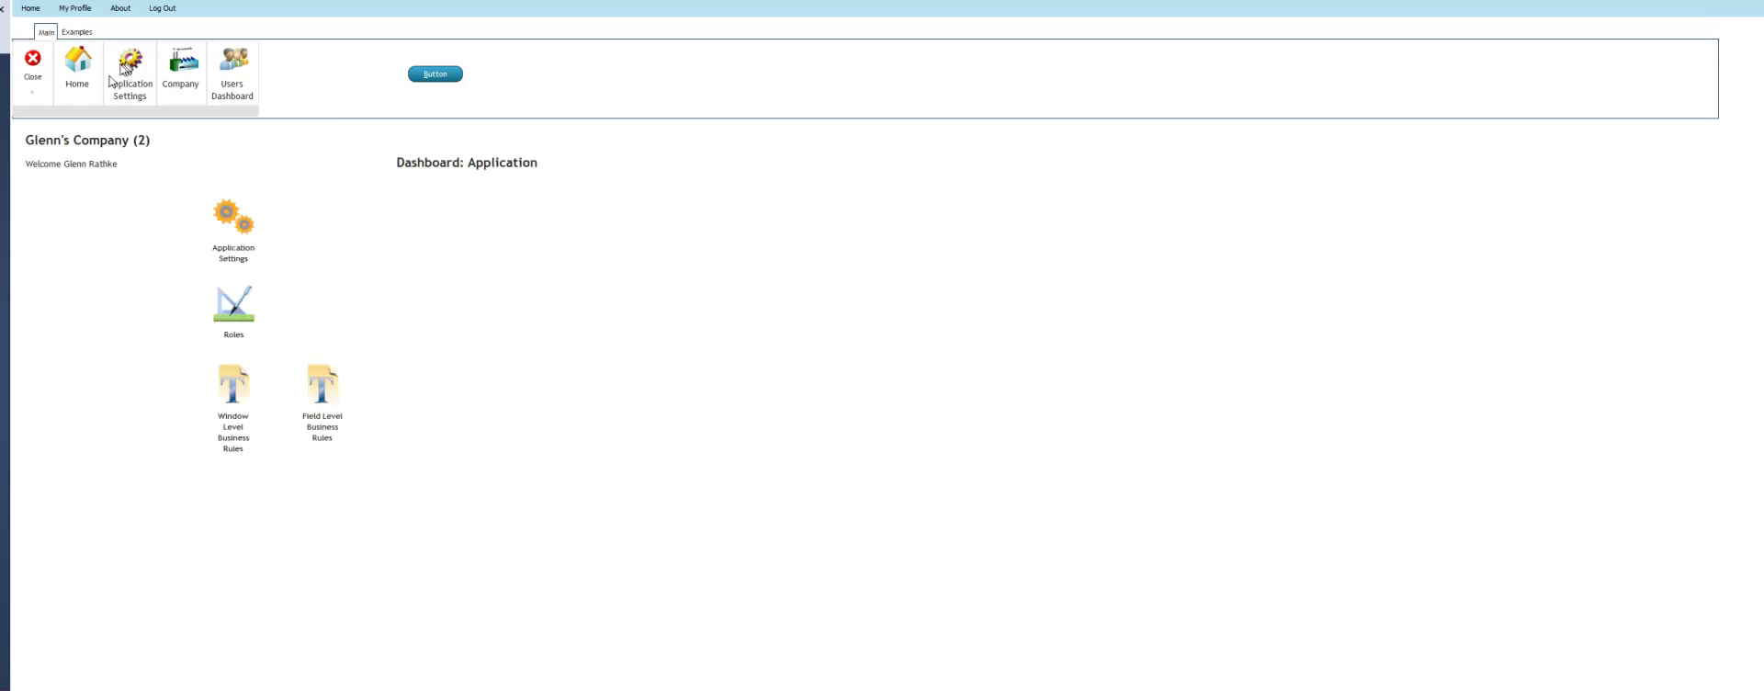
{"action": "left_click", "coordinate": [221, 313]}
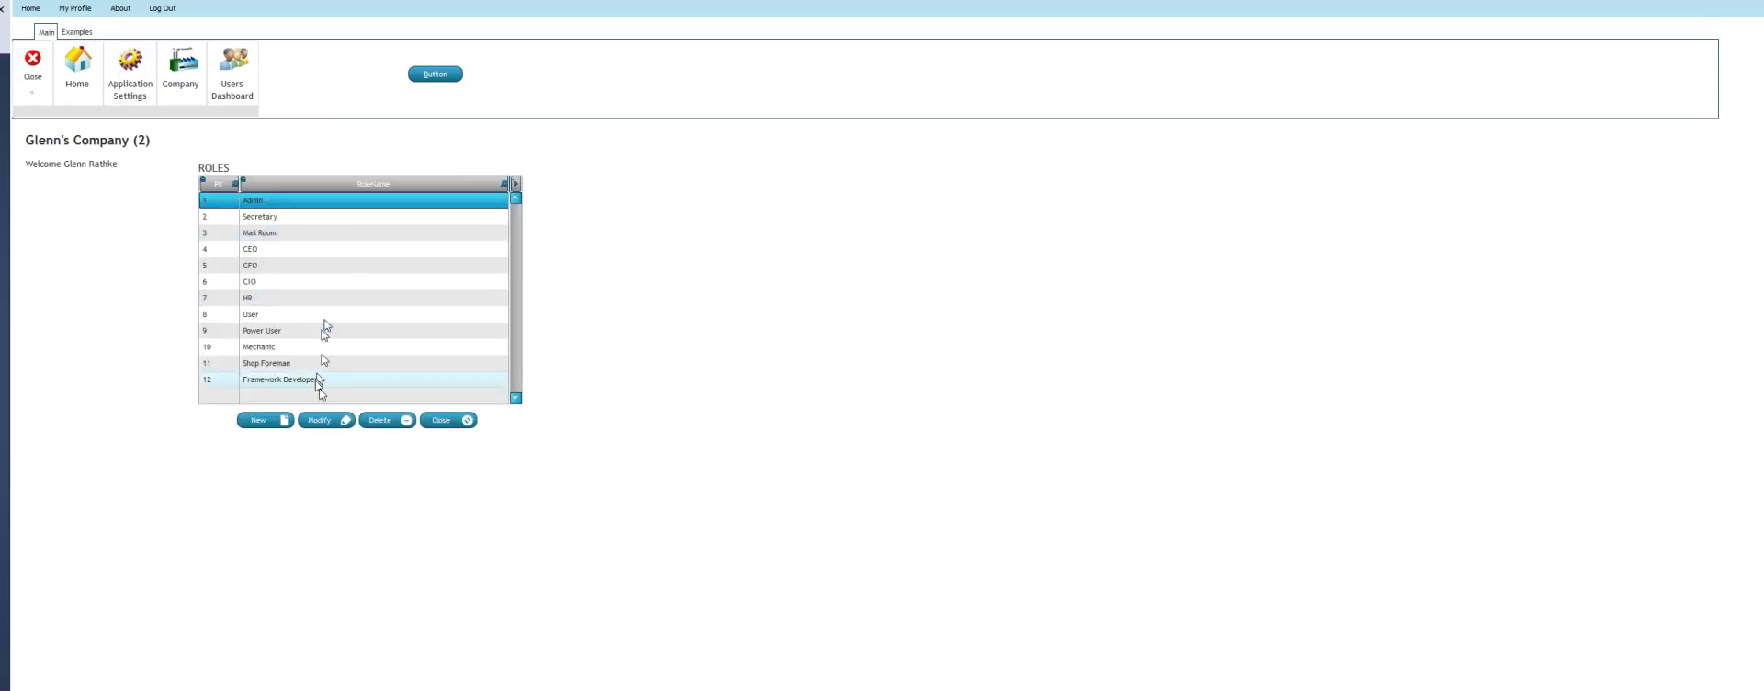
{"action": "left_click", "coordinate": [322, 422]}
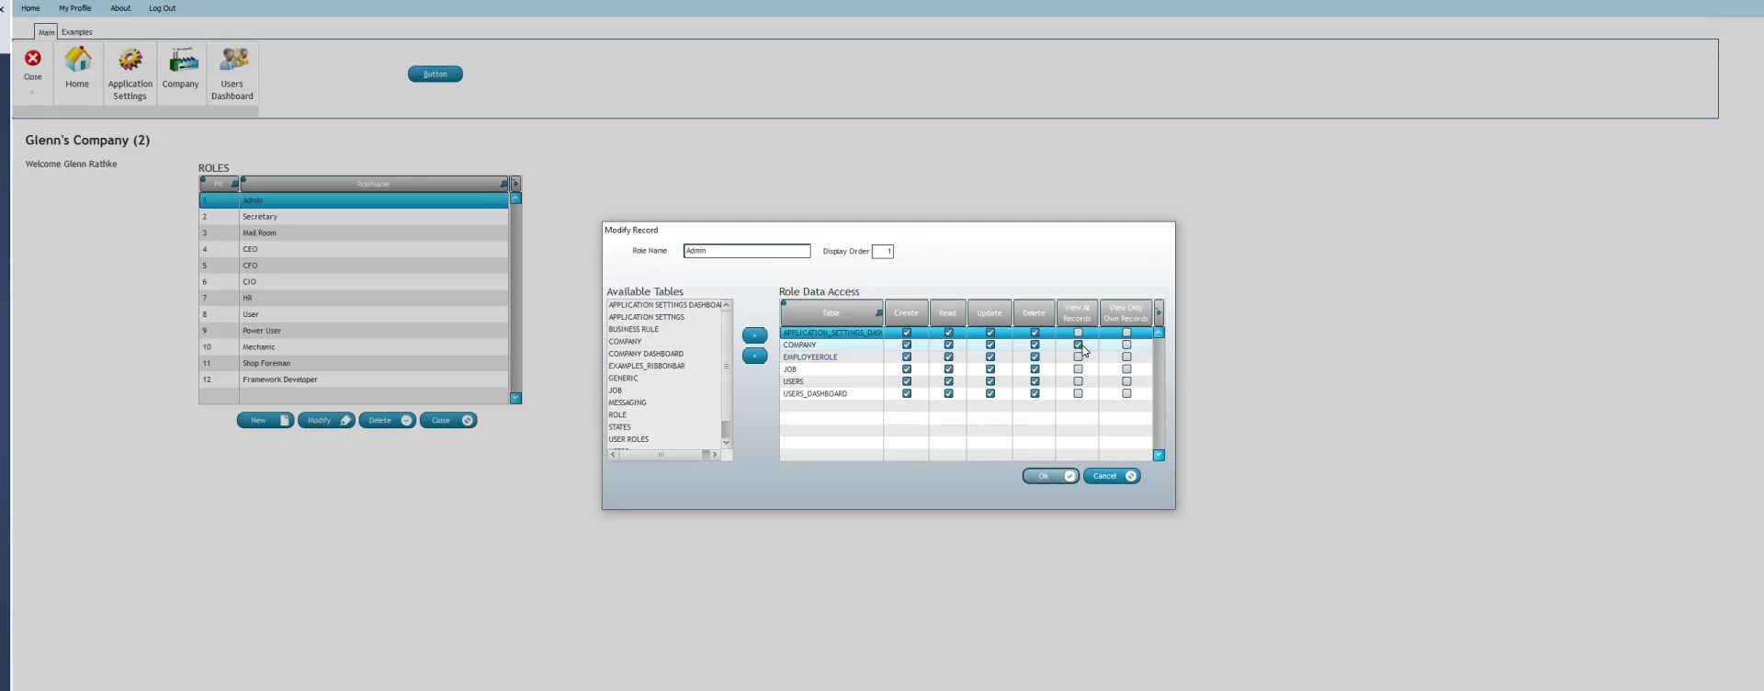
{"action": "left_click", "coordinate": [1098, 477]}
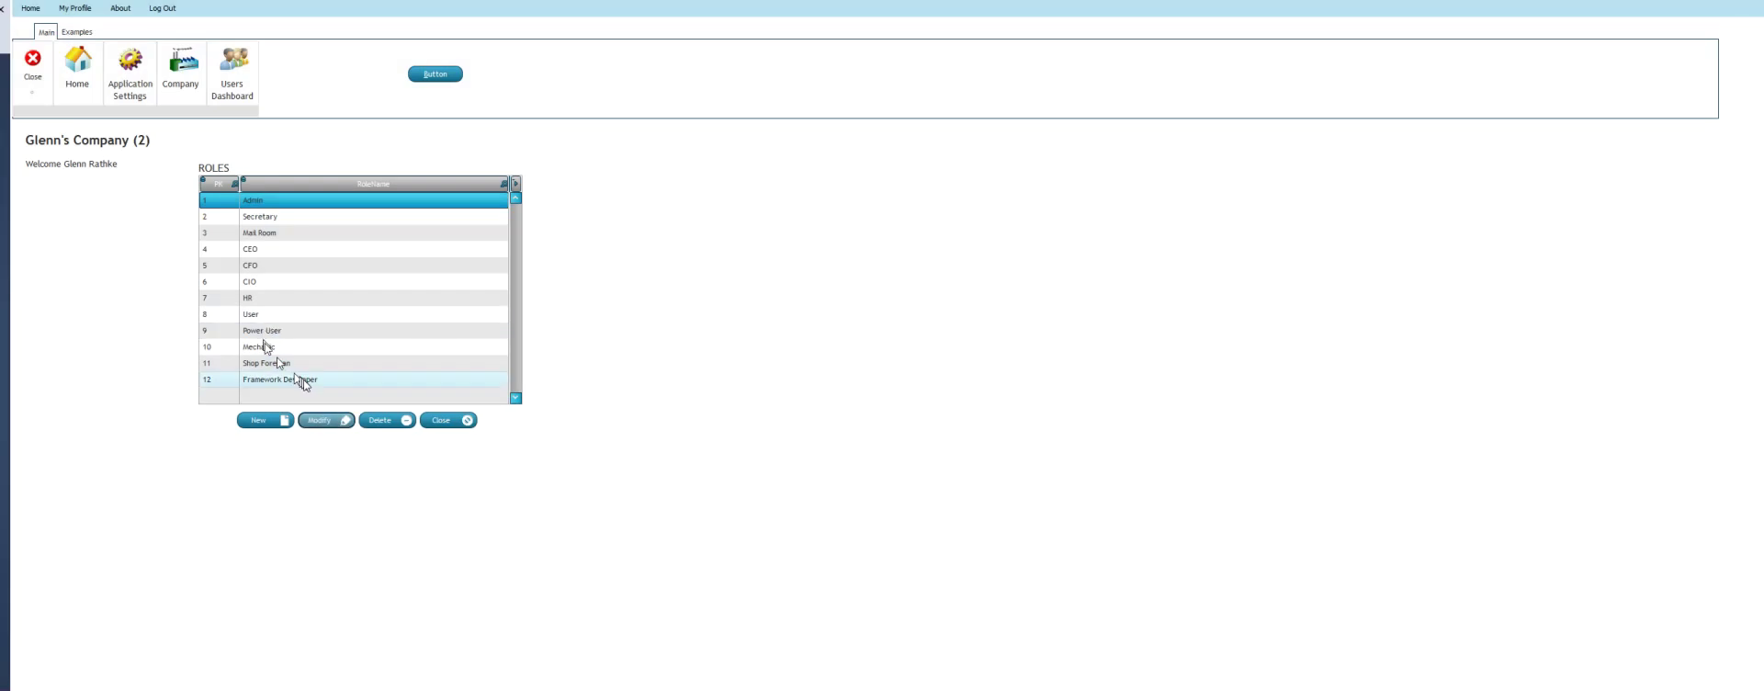
{"action": "left_click", "coordinate": [324, 381]}
{"action": "left_click", "coordinate": [322, 420]}
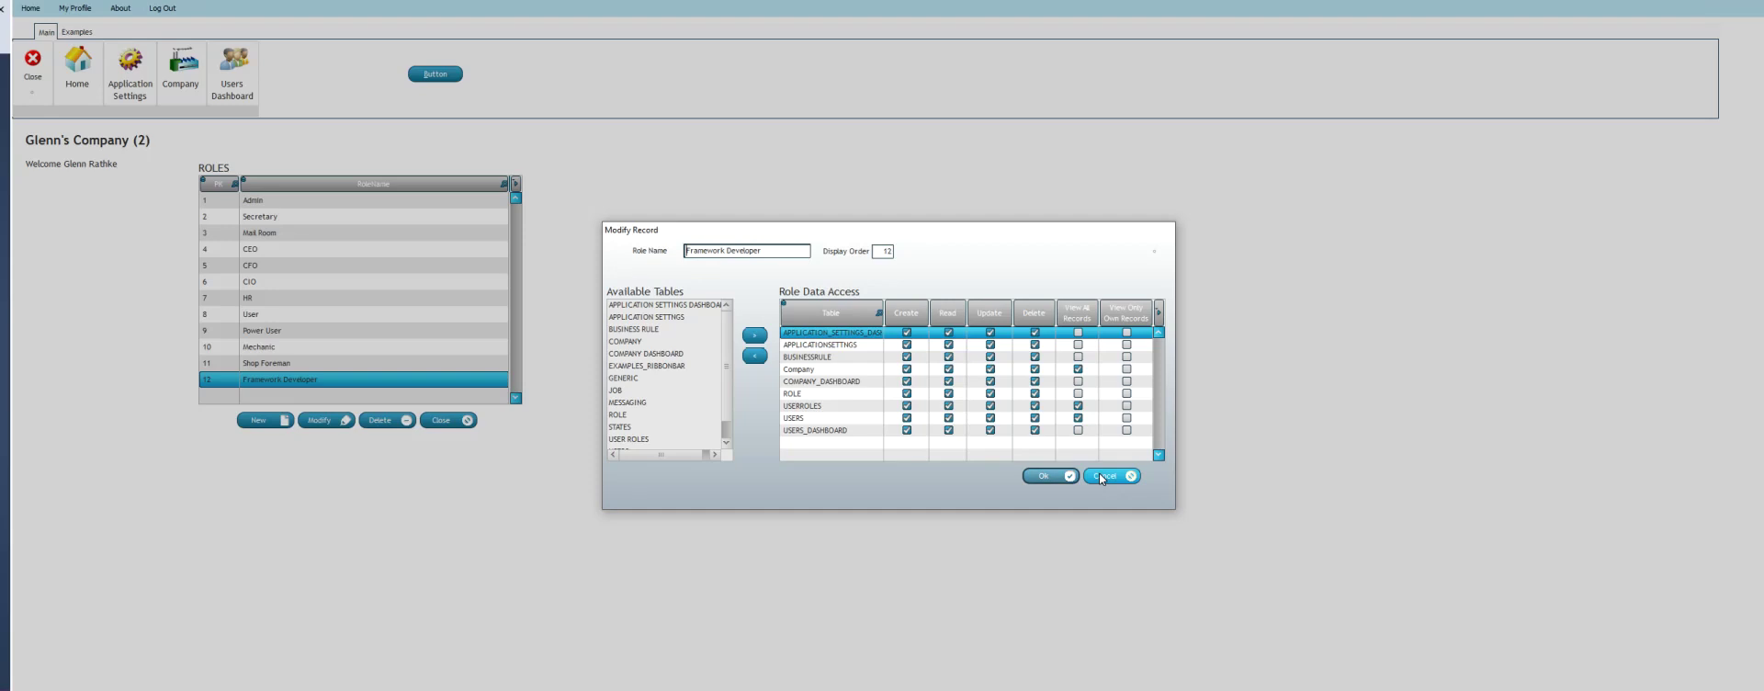
{"action": "left_click", "coordinate": [1103, 476]}
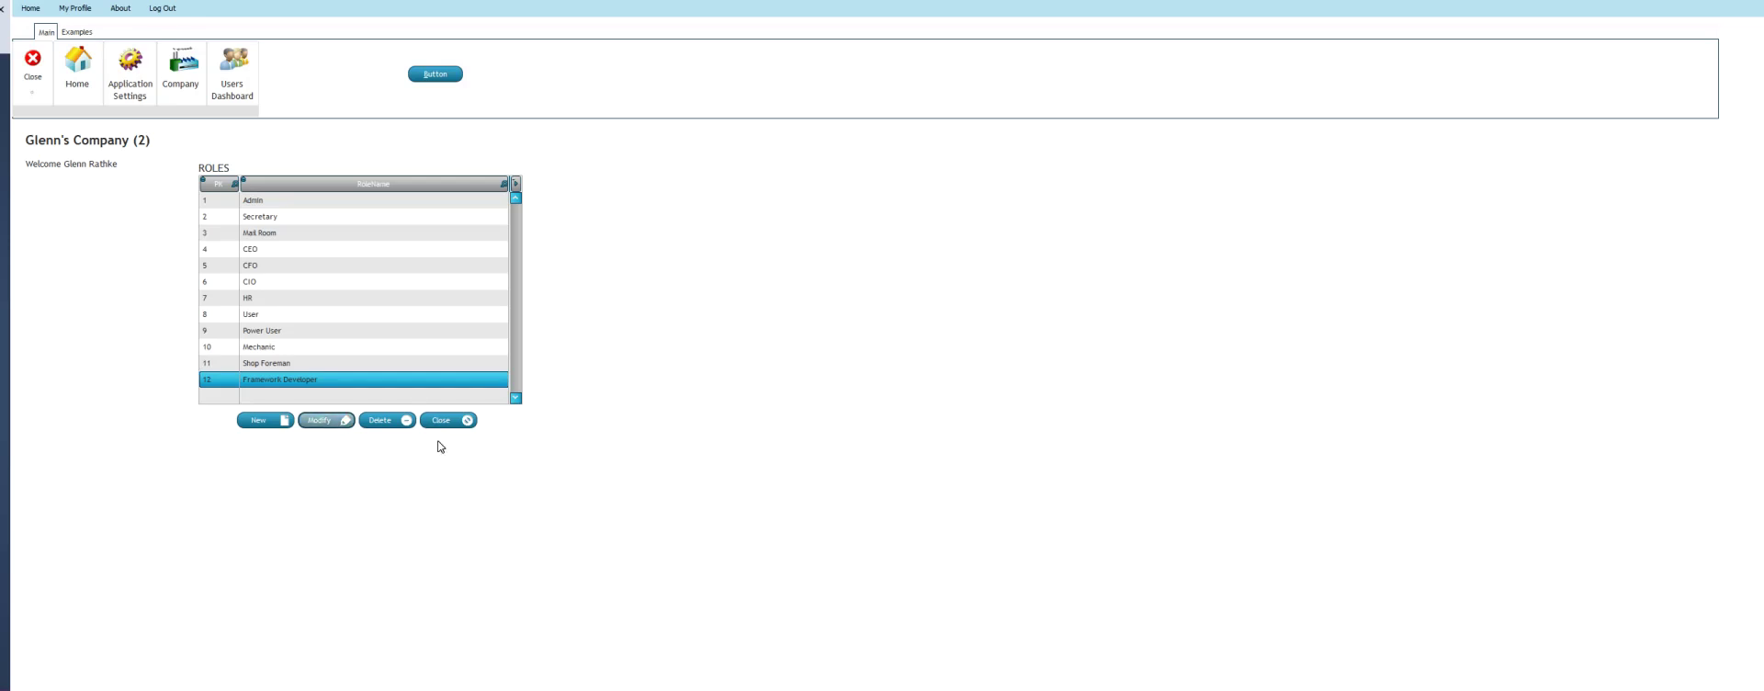
Check that Display Dashboard on Startup is enabled in application settings, then stop the test app
{"action": "left_click", "coordinate": [441, 422]}
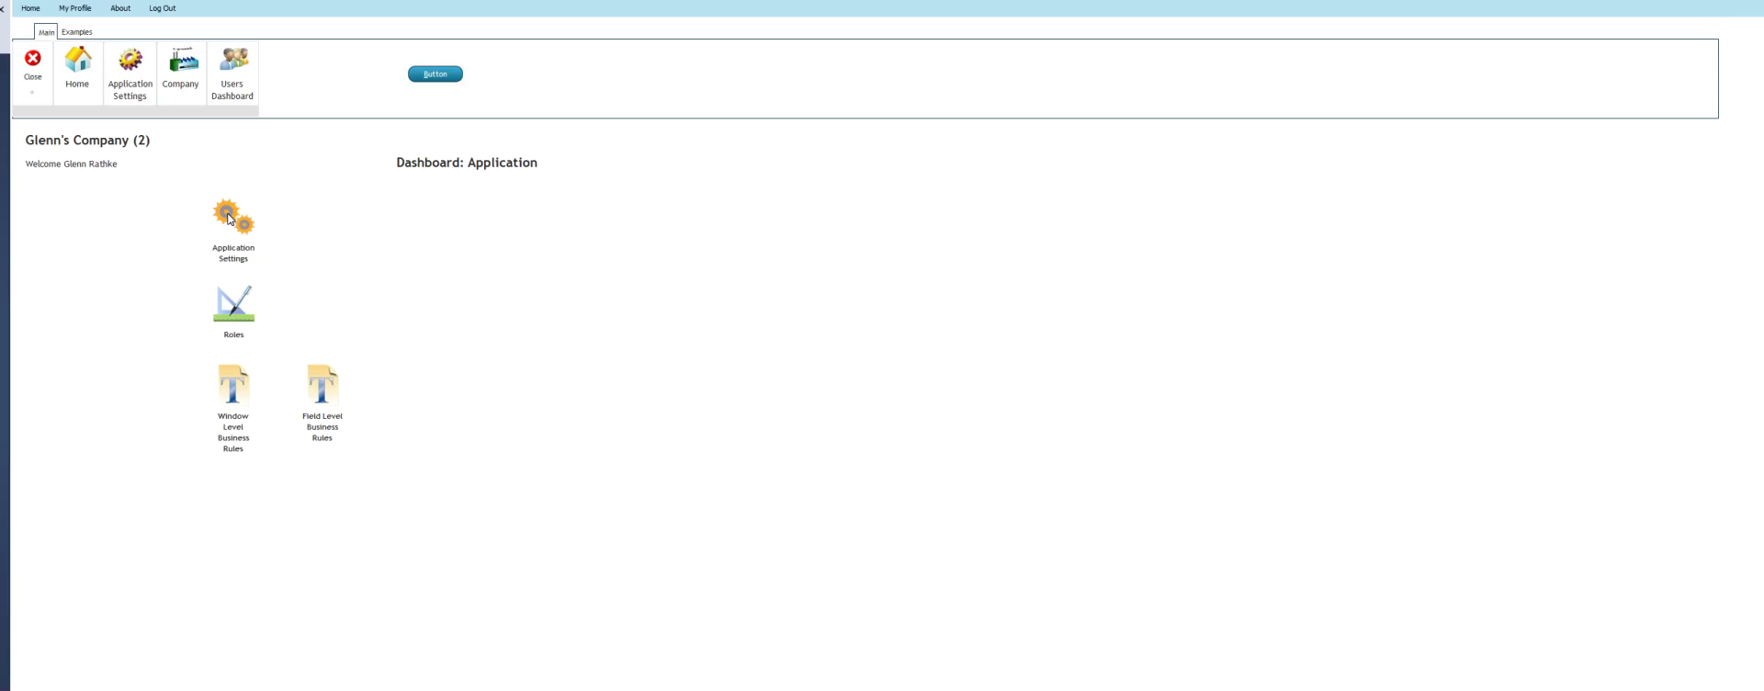
{"action": "left_click", "coordinate": [229, 218]}
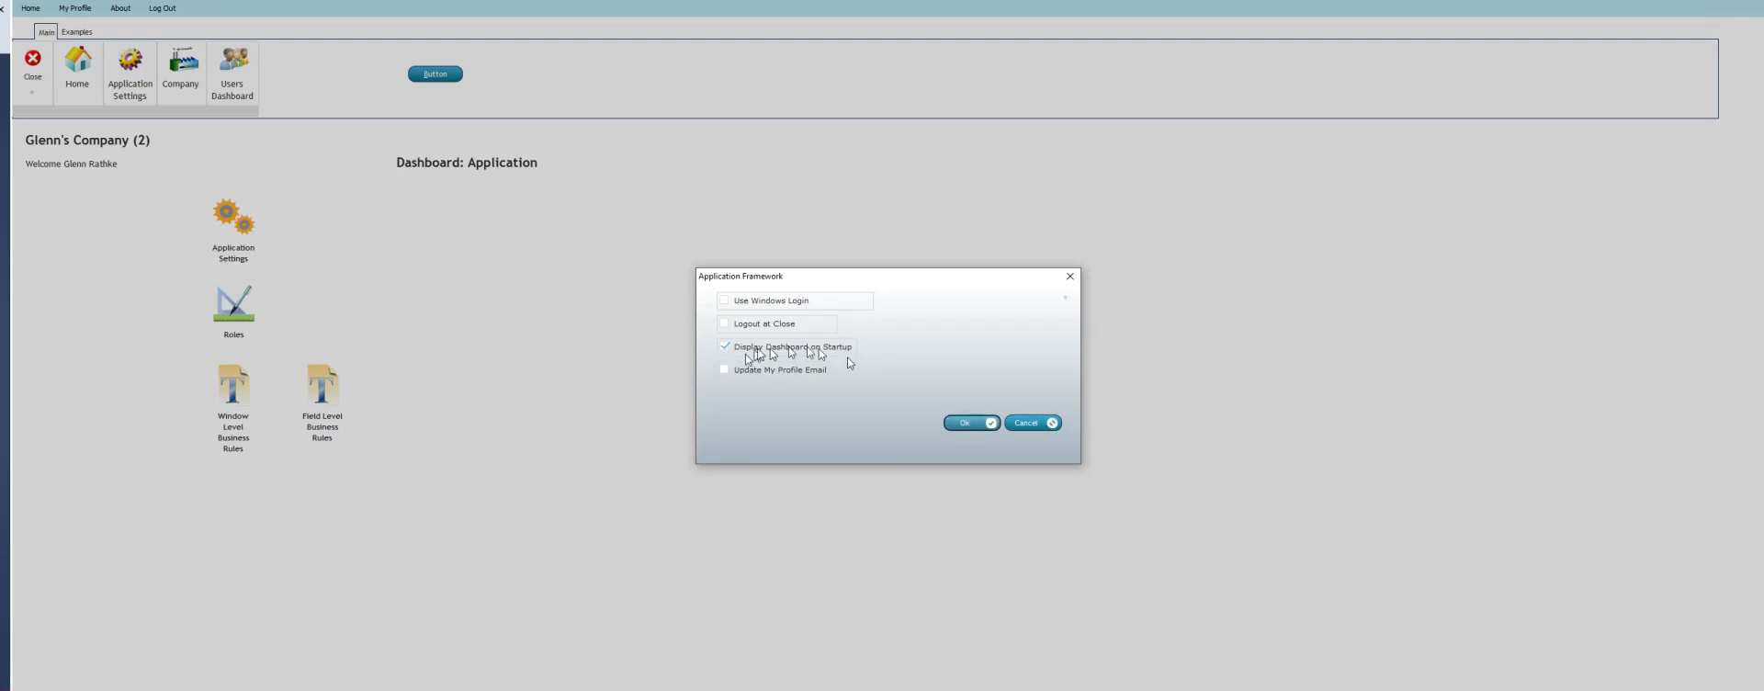
{"action": "left_click", "coordinate": [965, 424]}
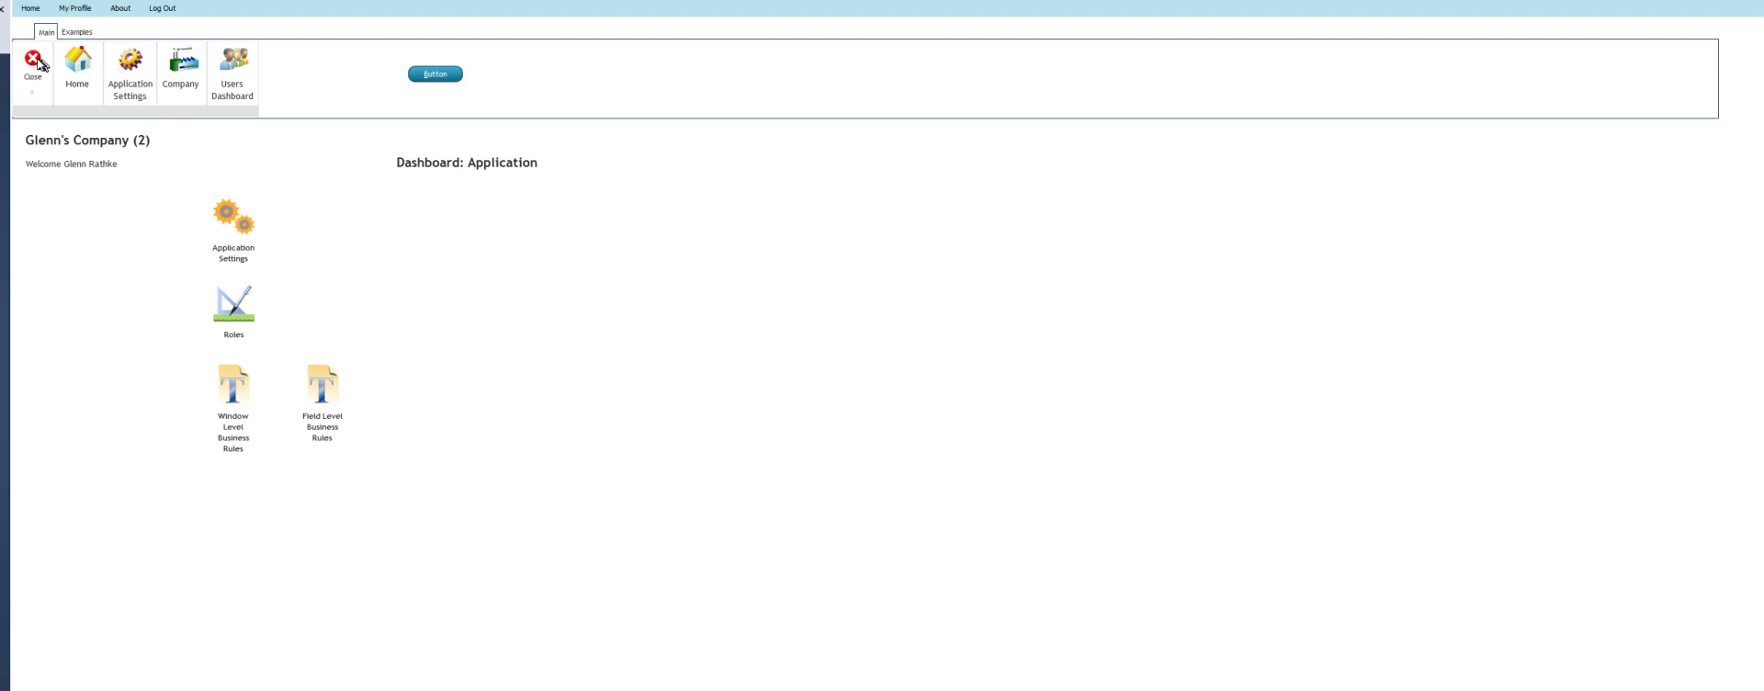
{"action": "left_click", "coordinate": [43, 62]}
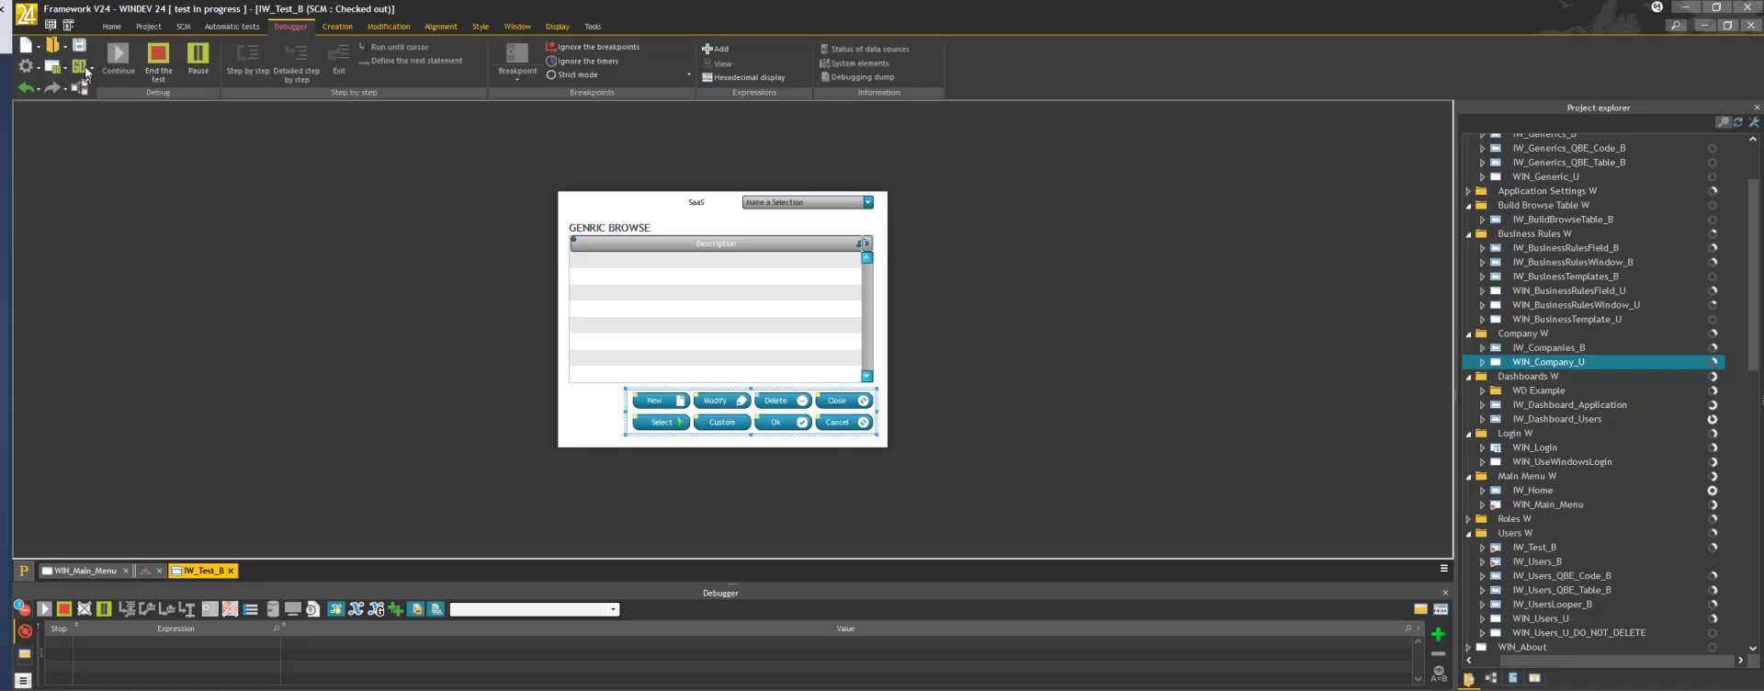
Restart the test and log in as the preset user, landing on the Framework Dashboard
{"action": "key", "text": "super+d"}
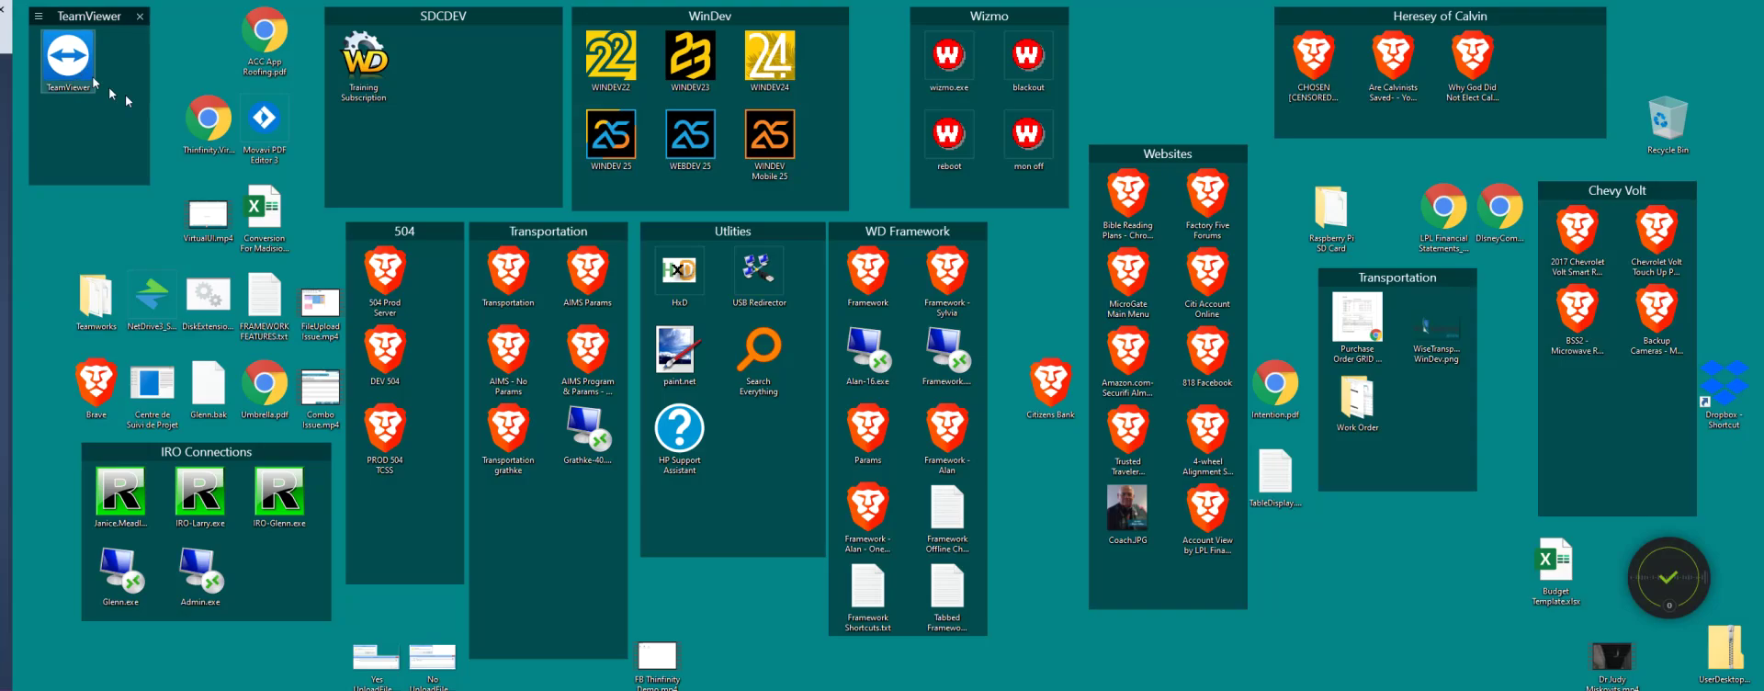
{"action": "left_click", "coordinate": [749, 319]}
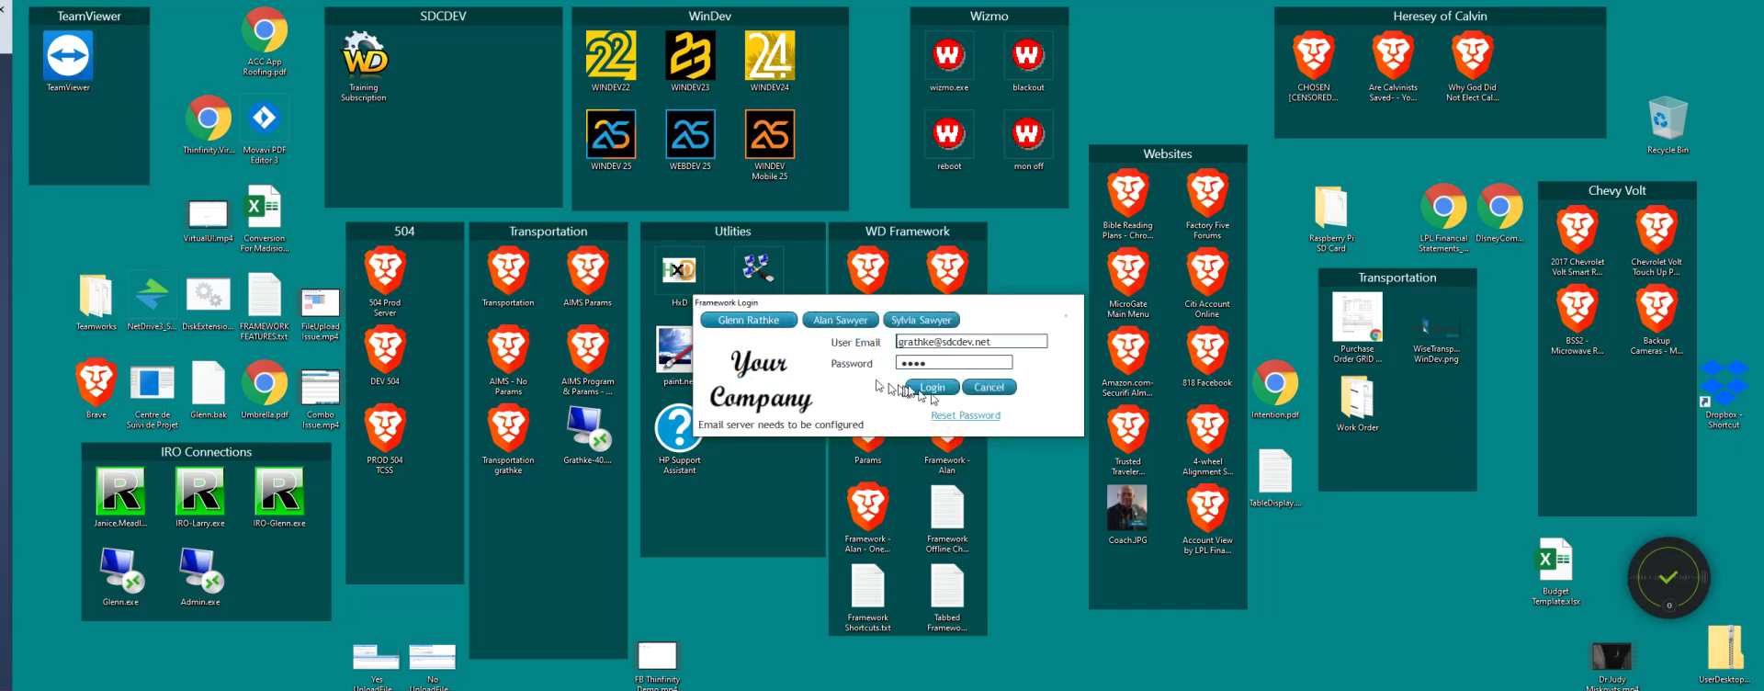
{"action": "left_click", "coordinate": [930, 388]}
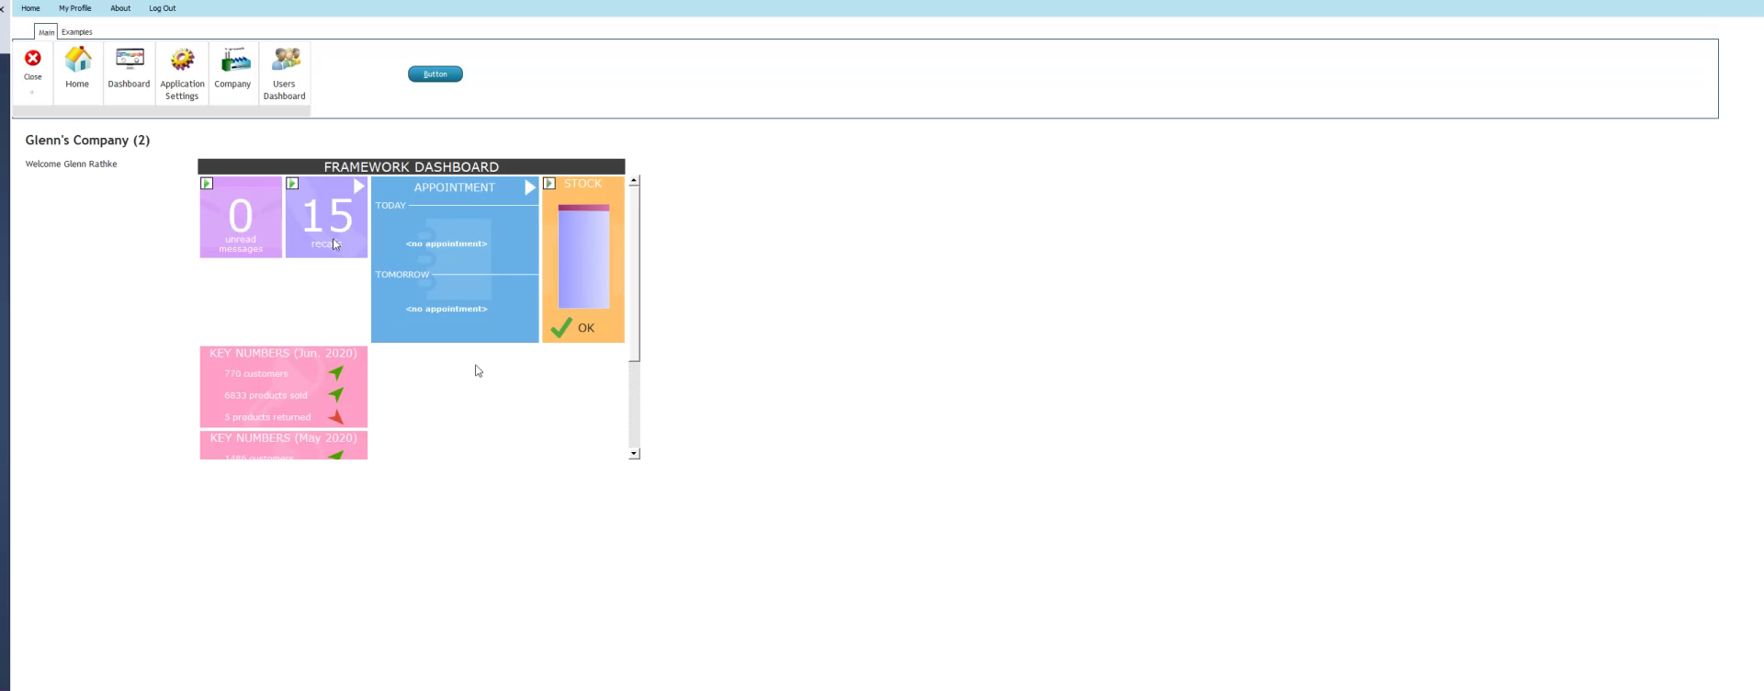
{"action": "left_click", "coordinate": [82, 13]}
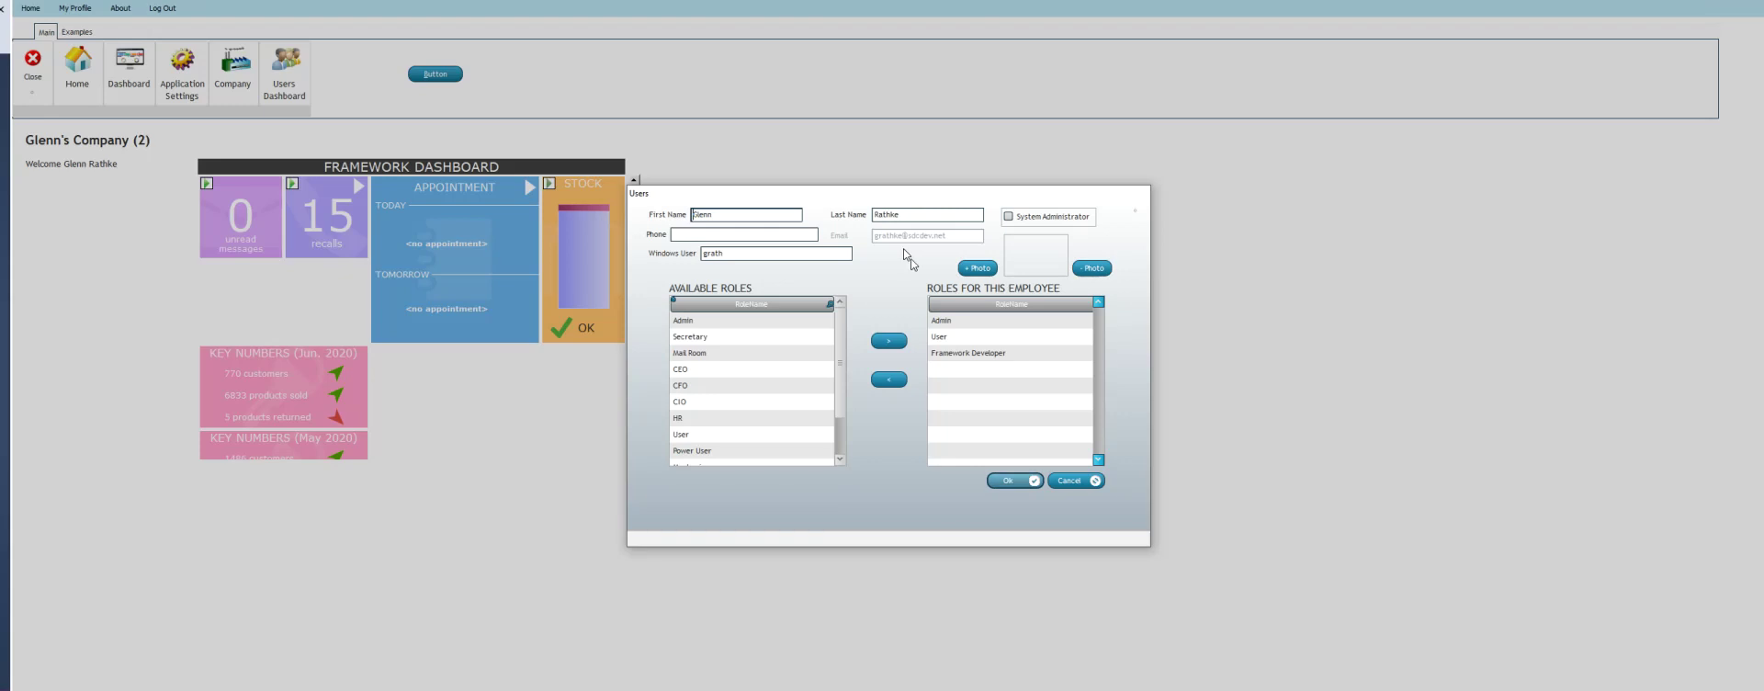
Turn on Update My Profile Email and turn off Display Dashboard on Startup, then close the app
{"action": "left_click", "coordinate": [1067, 482]}
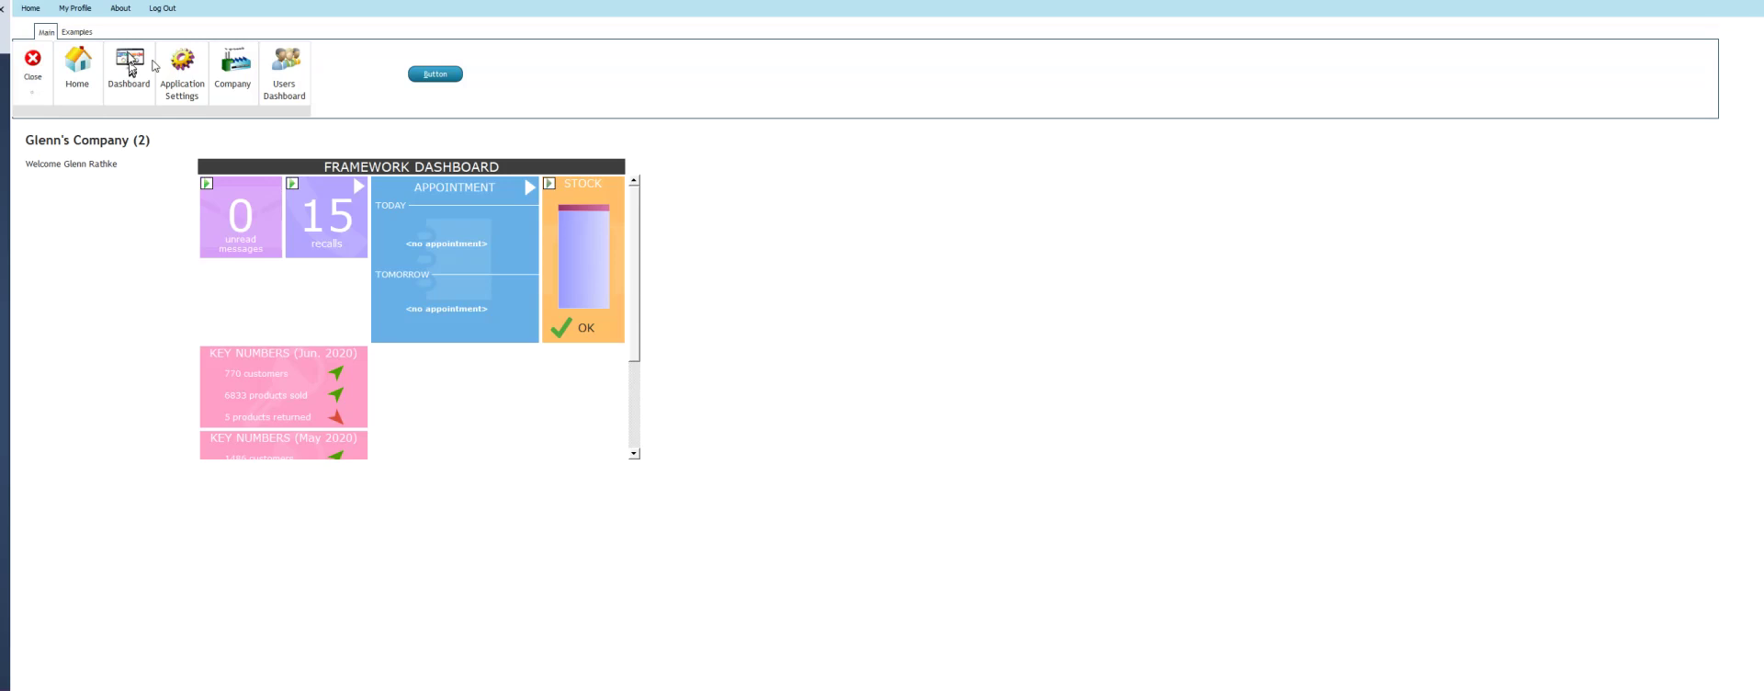
{"action": "left_click", "coordinate": [183, 66]}
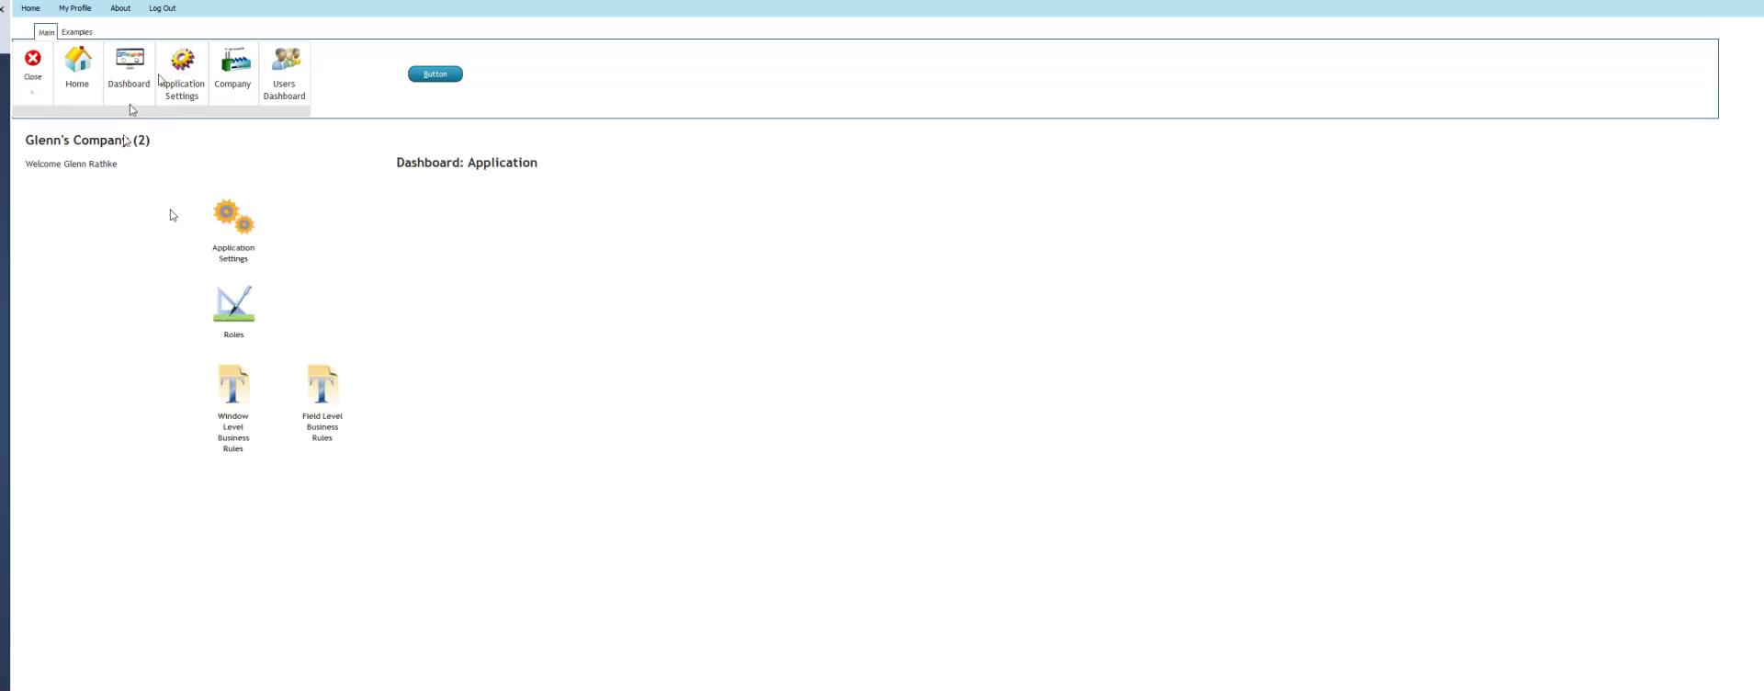
{"action": "left_click", "coordinate": [241, 230]}
{"action": "left_click", "coordinate": [726, 370]}
{"action": "left_click", "coordinate": [726, 348]}
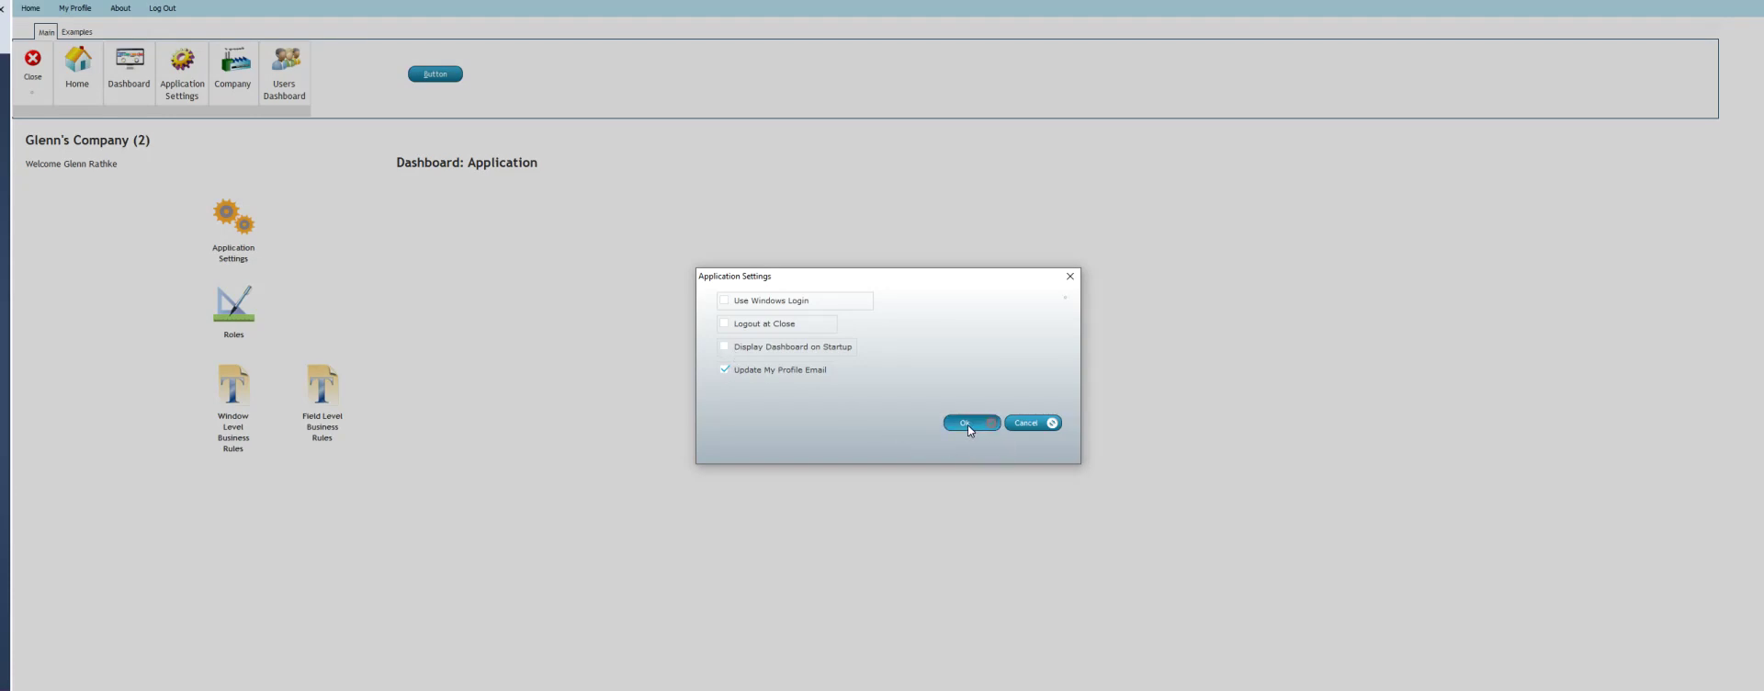
{"action": "left_click", "coordinate": [968, 424]}
{"action": "left_click", "coordinate": [34, 61]}
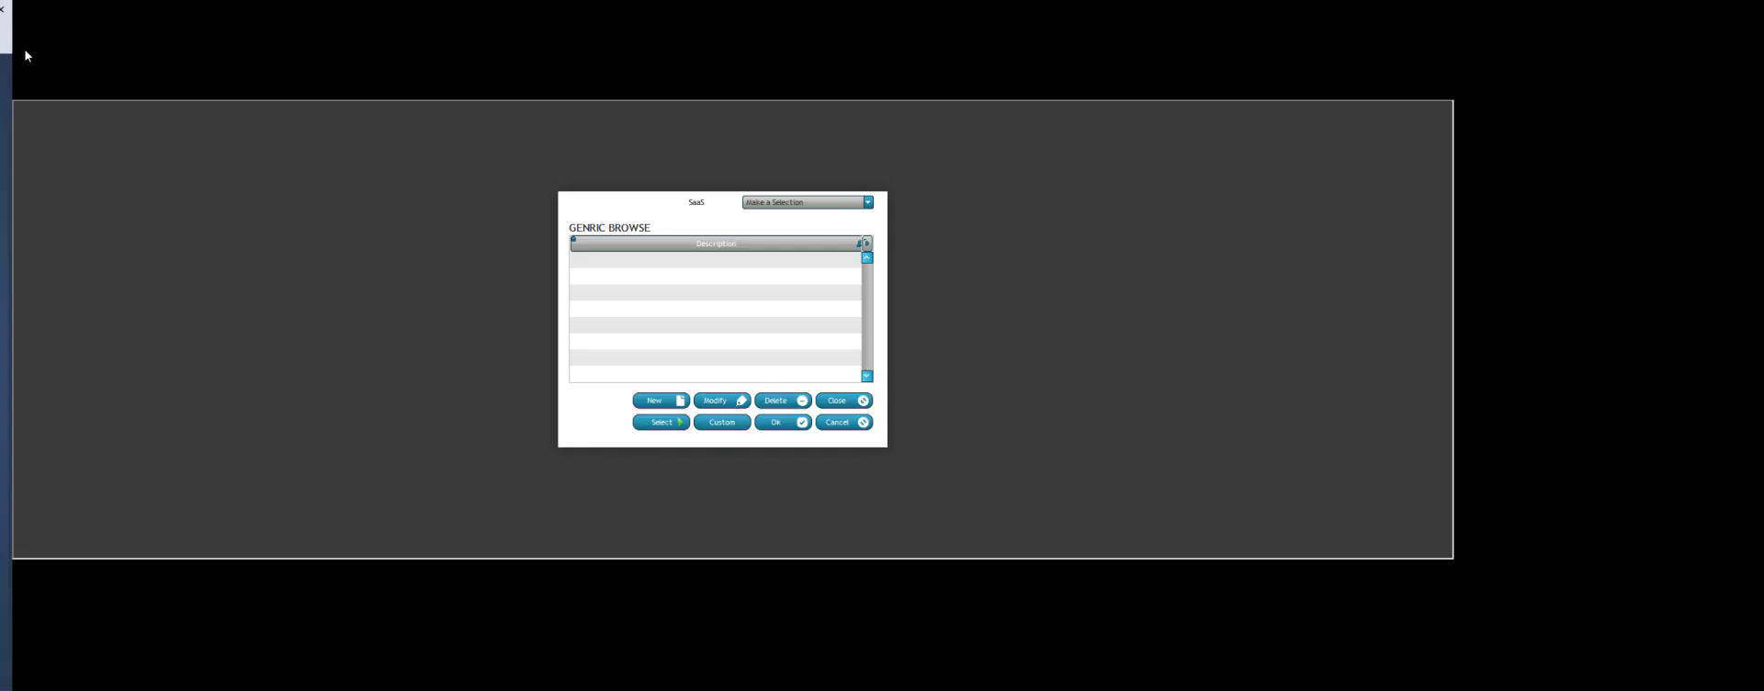
Rerun and log in, confirm no startup dashboard and an editable profile e-mail, then close
{"action": "left_click", "coordinate": [80, 66]}
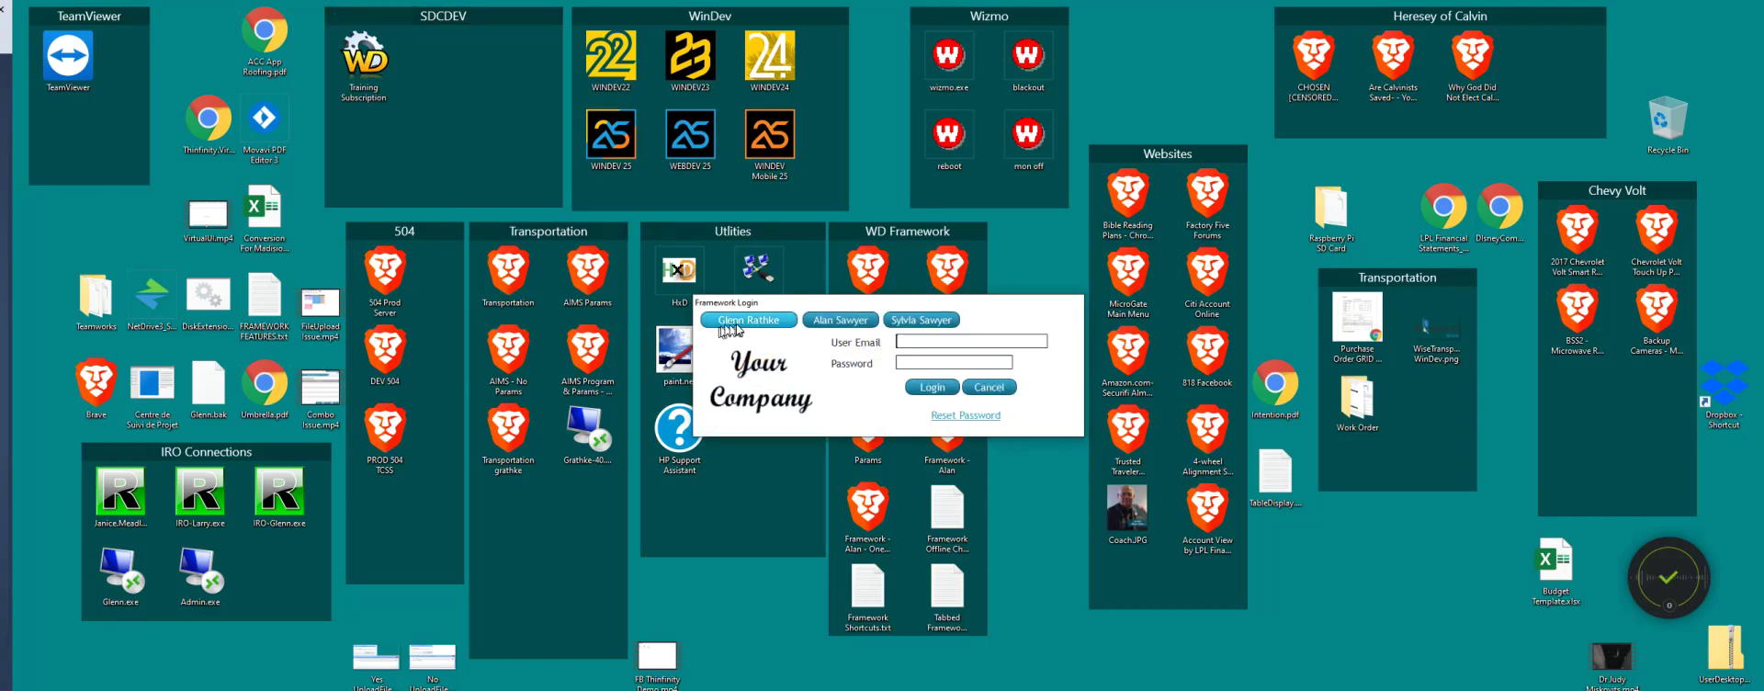
{"action": "left_click", "coordinate": [749, 320]}
{"action": "left_click", "coordinate": [925, 387]}
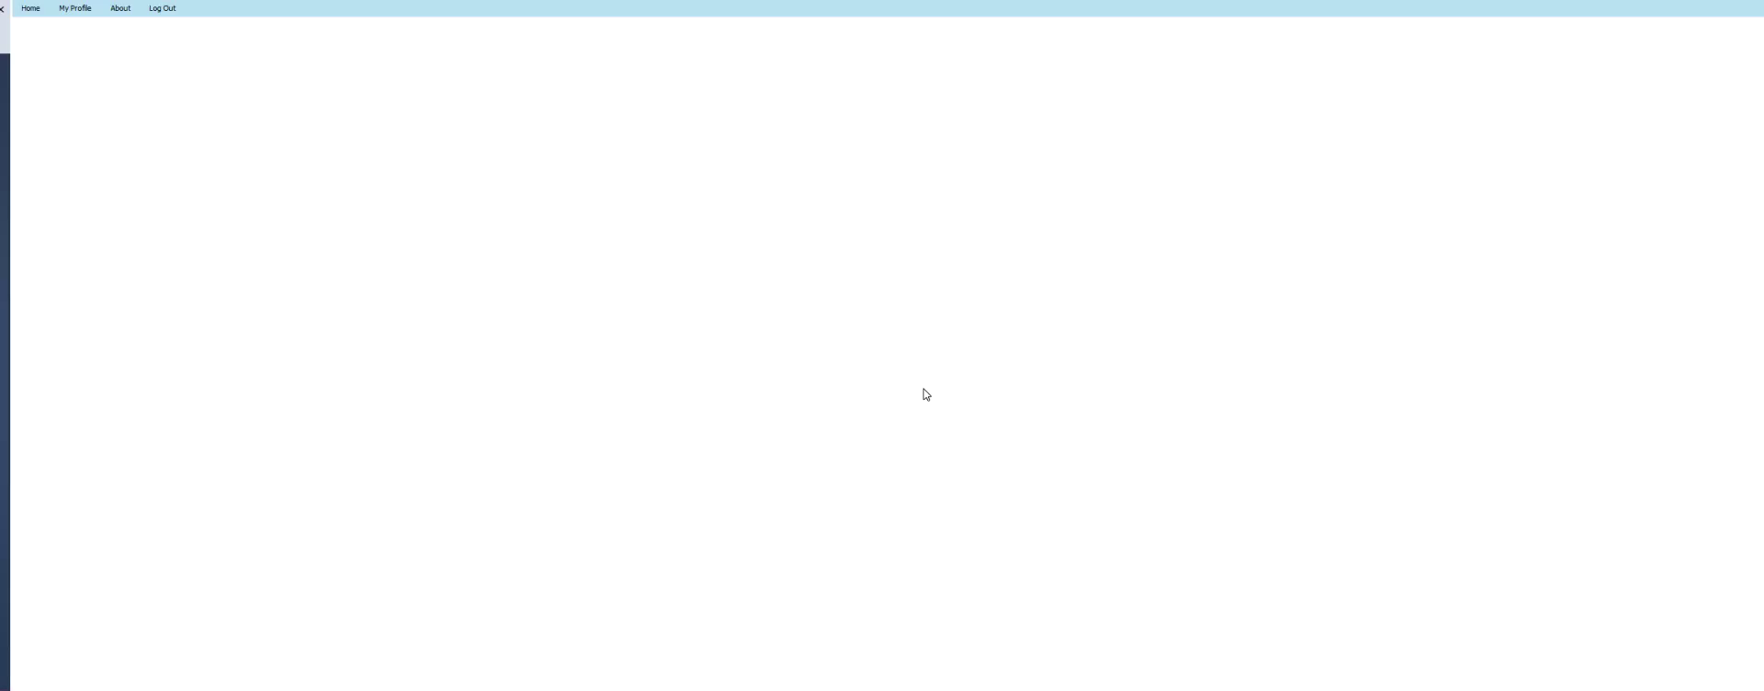
{"action": "left_click", "coordinate": [75, 9]}
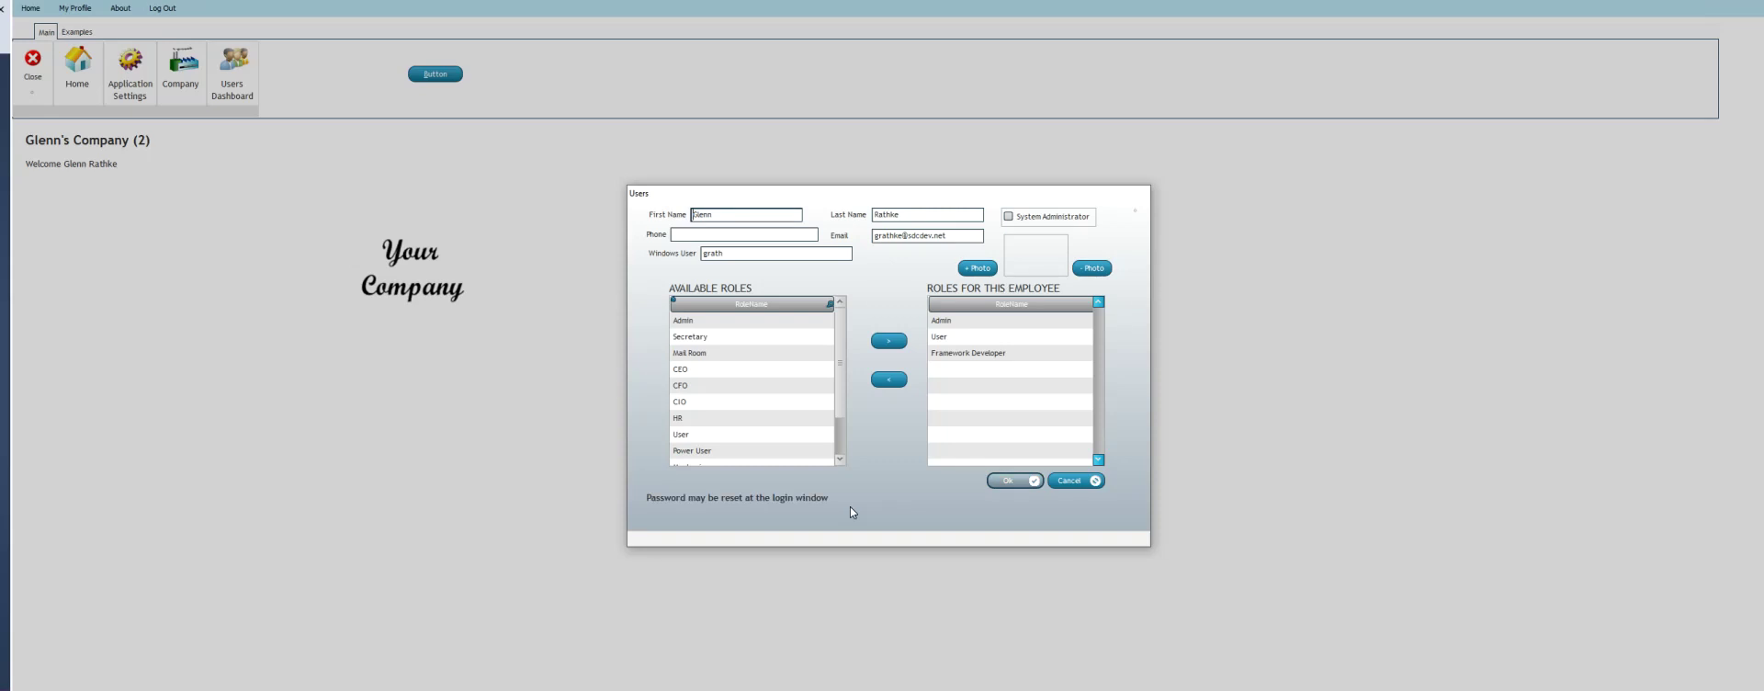
{"action": "left_click", "coordinate": [1068, 479]}
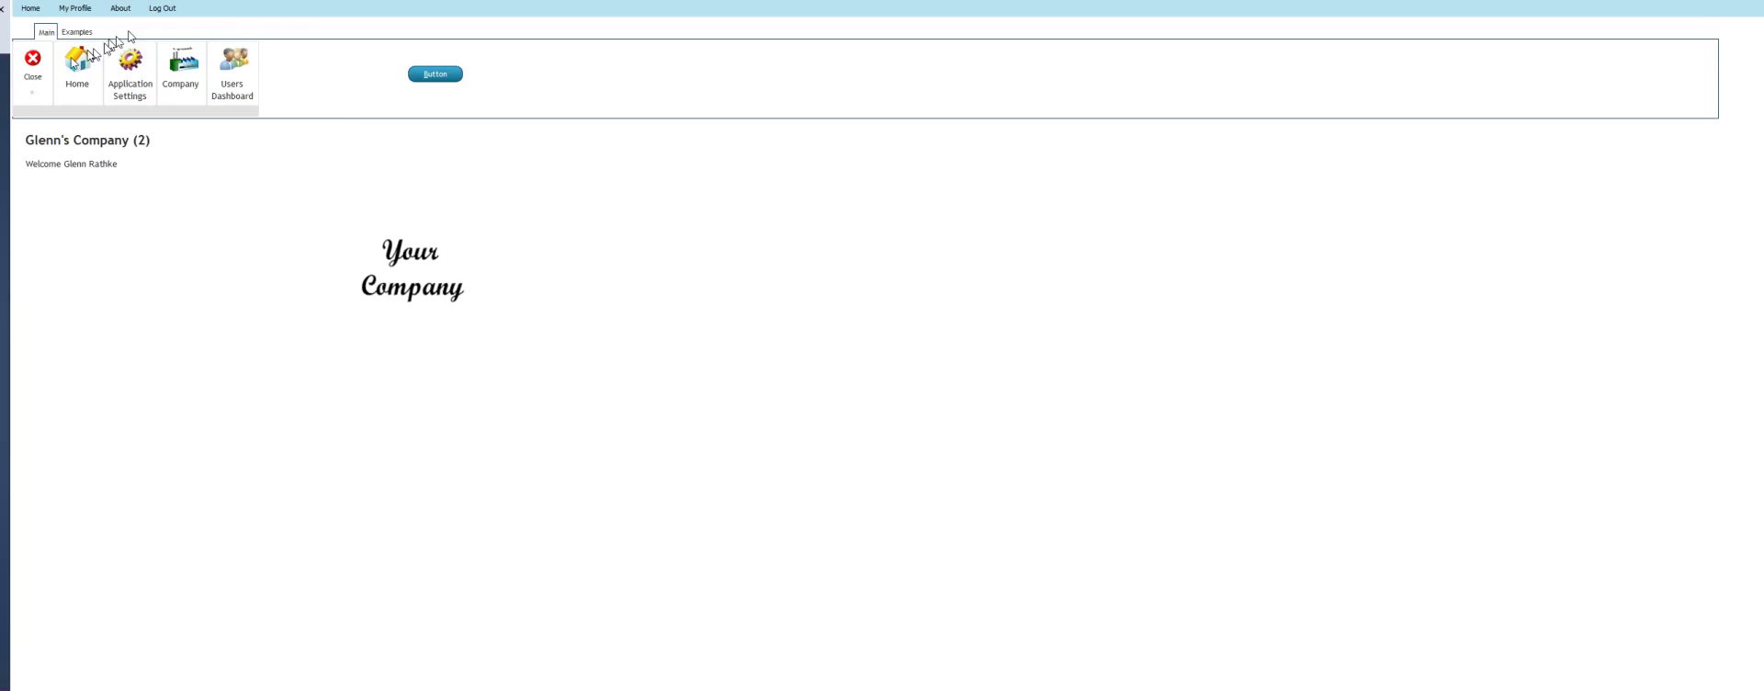
{"action": "left_click", "coordinate": [34, 62]}
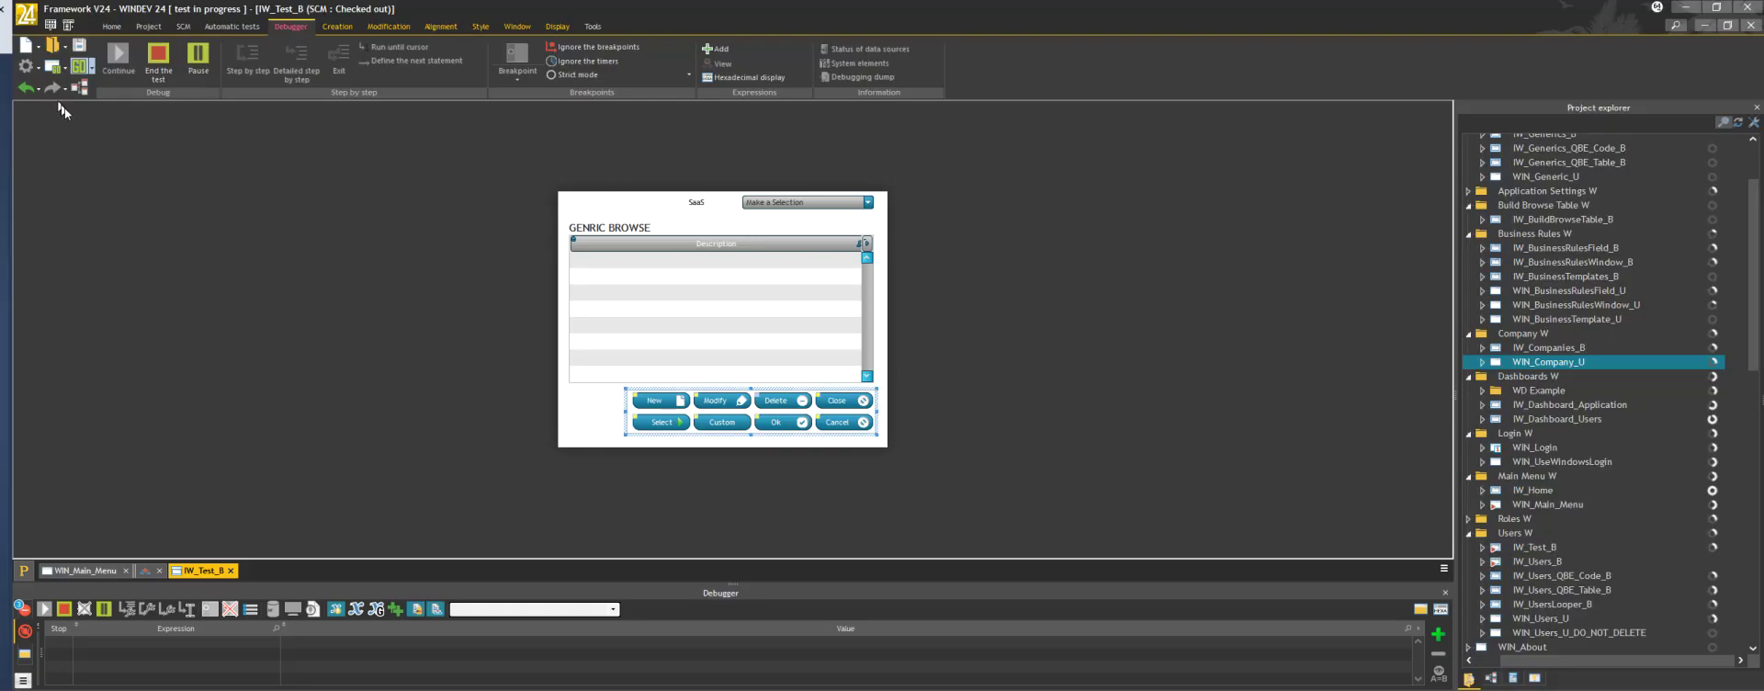
Rerun the project test, log in as the preset company user, and open the Users dashboard
{"action": "left_click", "coordinate": [79, 69]}
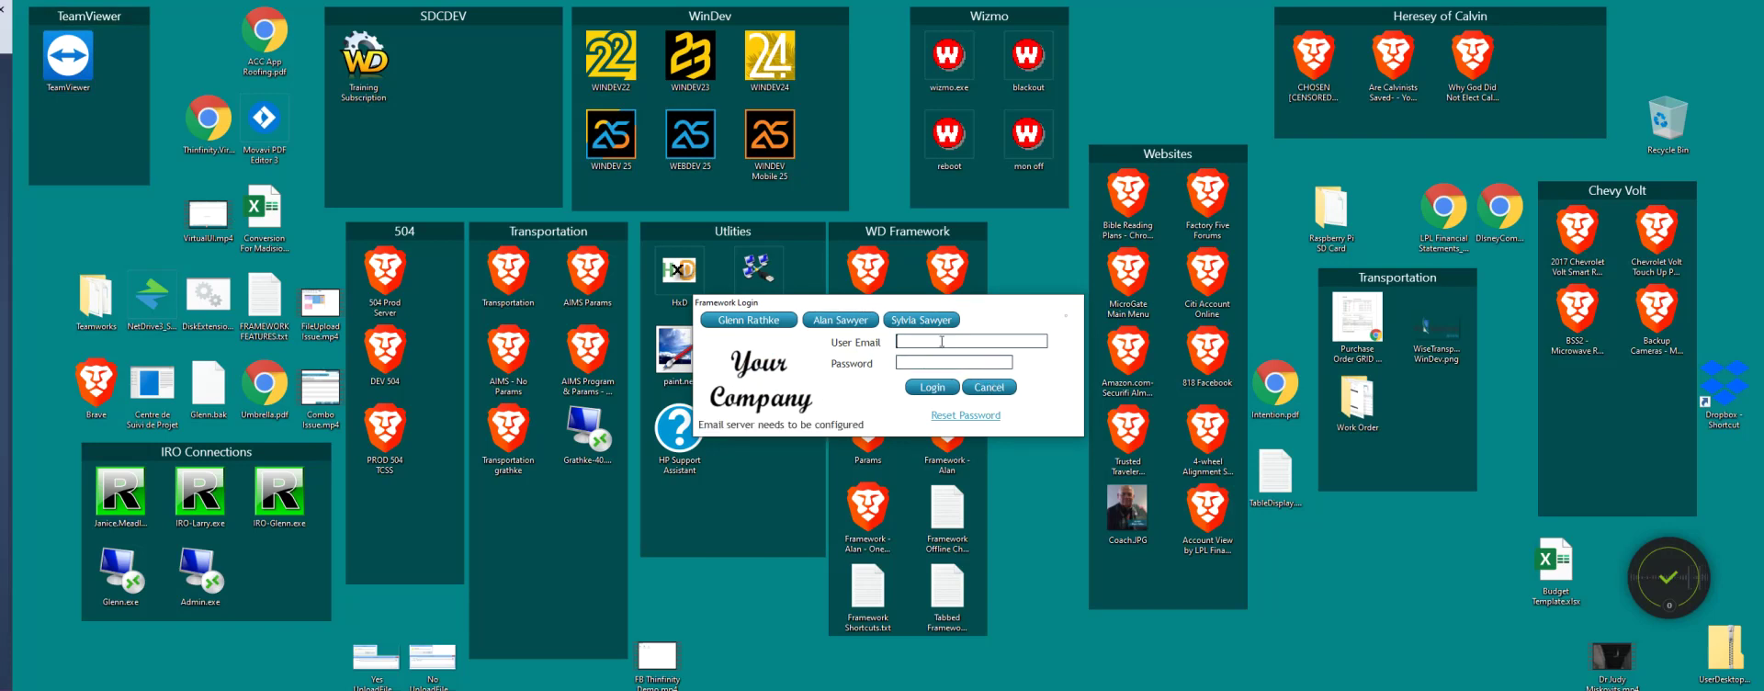
{"action": "left_click", "coordinate": [962, 361]}
{"action": "left_click", "coordinate": [749, 320]}
{"action": "left_click", "coordinate": [932, 387]}
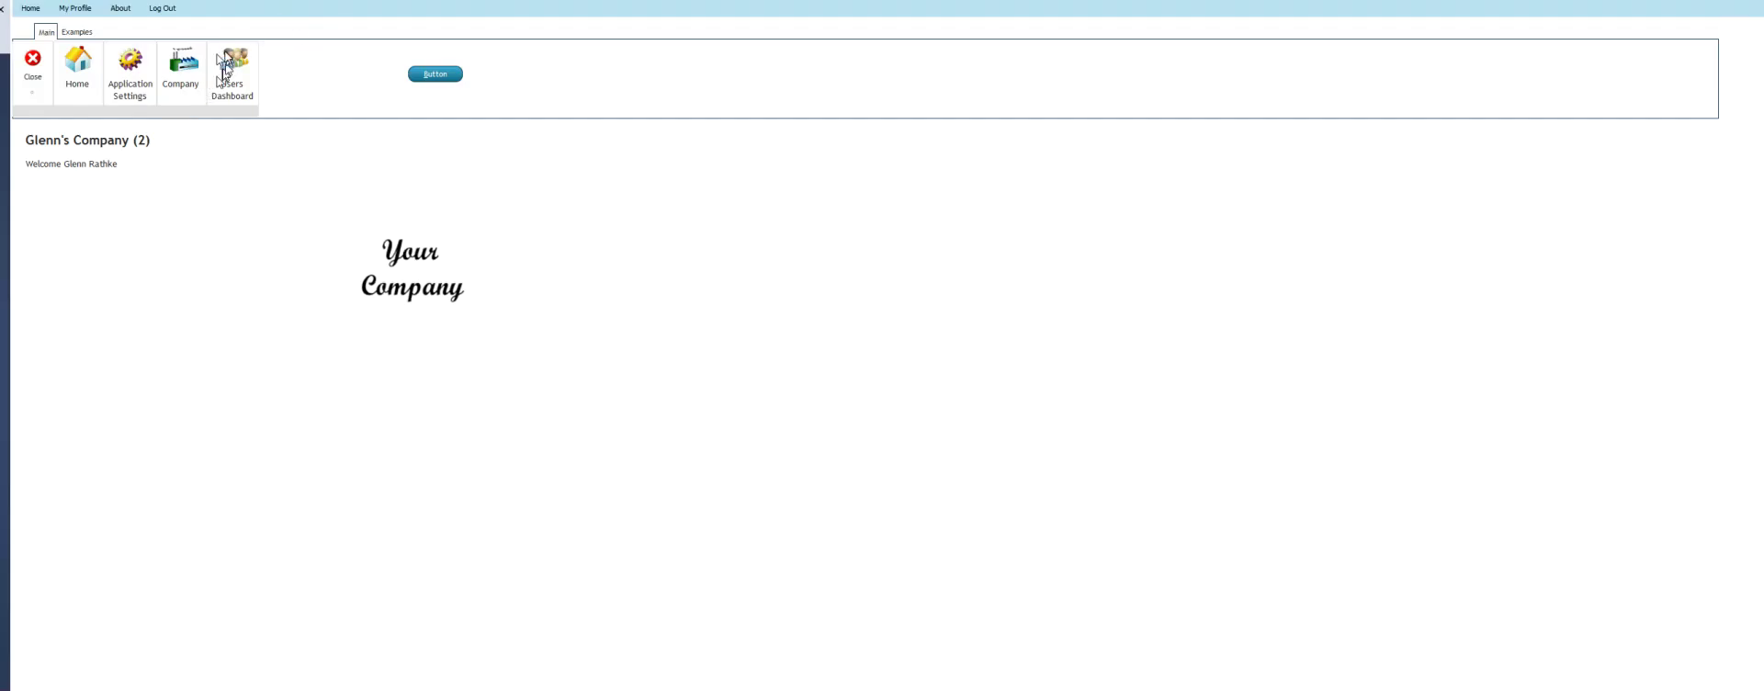
{"action": "left_click", "coordinate": [233, 69]}
Open Users, try adding a user with no company, and dismiss the 'must select a Company' message
{"action": "left_click", "coordinate": [242, 220]}
{"action": "left_click", "coordinate": [289, 363]}
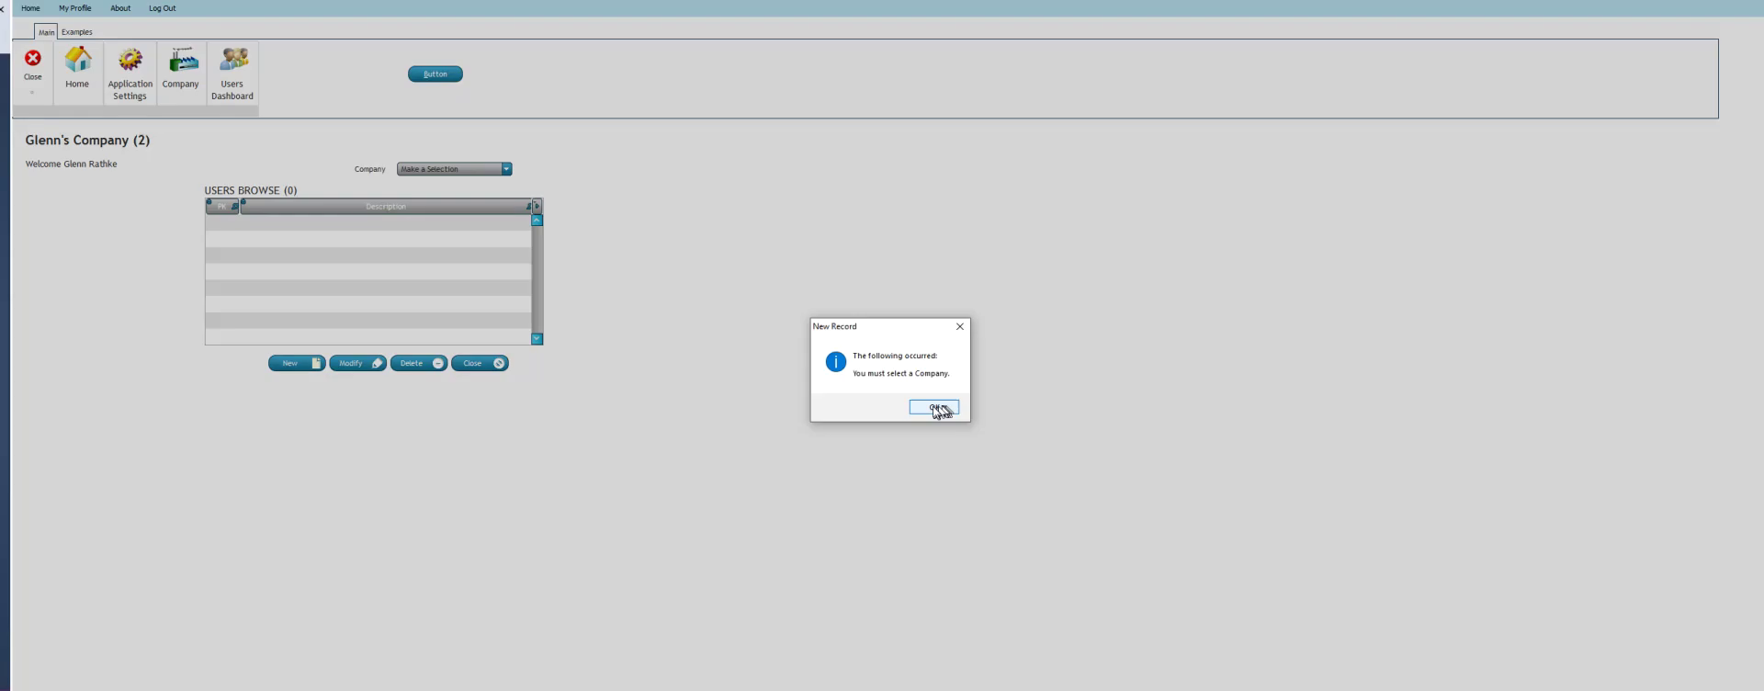
{"action": "left_click", "coordinate": [934, 407]}
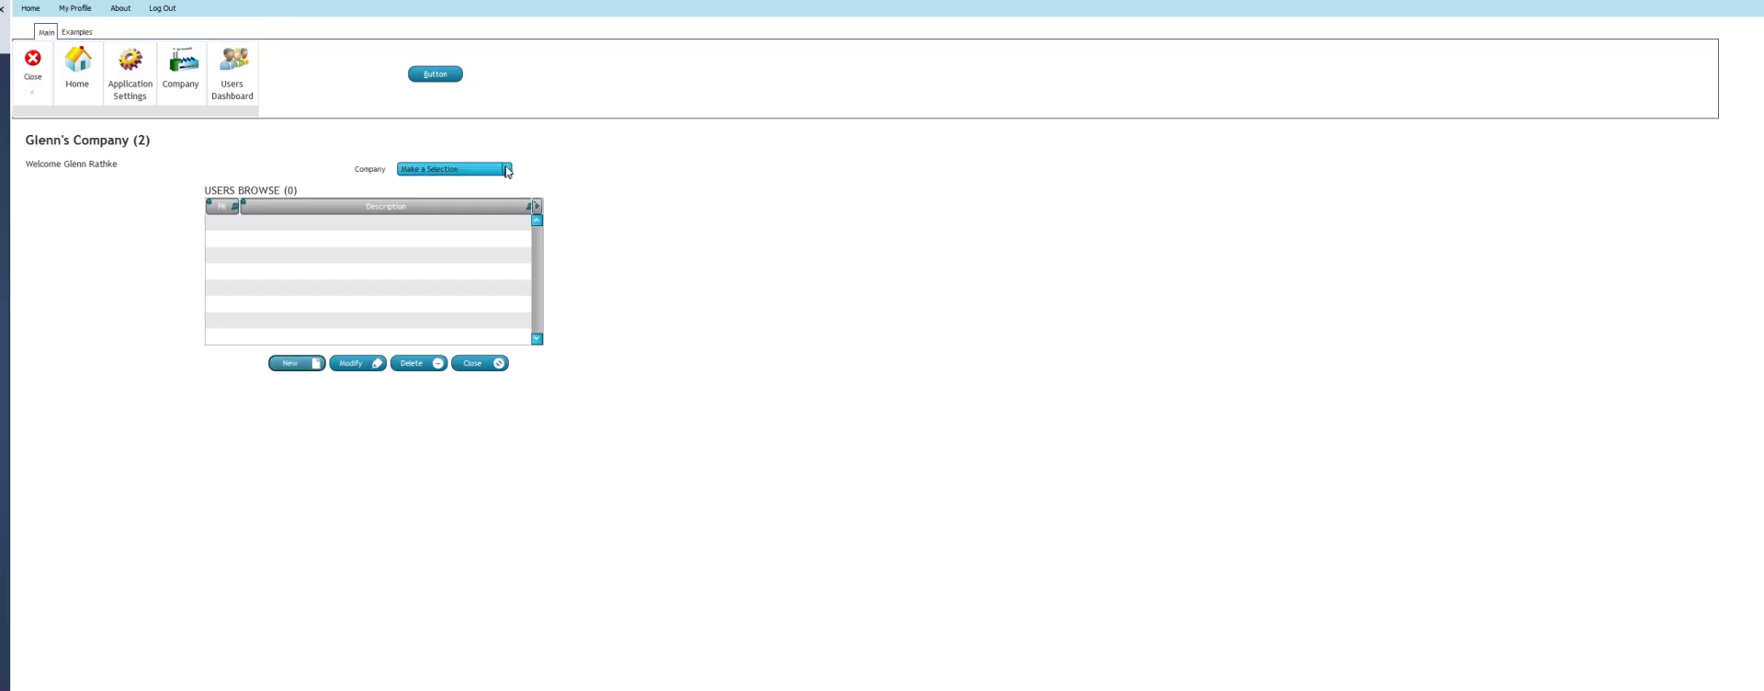
Select Alan's Company in the Company dropdown and start a new user record
{"action": "left_click", "coordinate": [506, 170]}
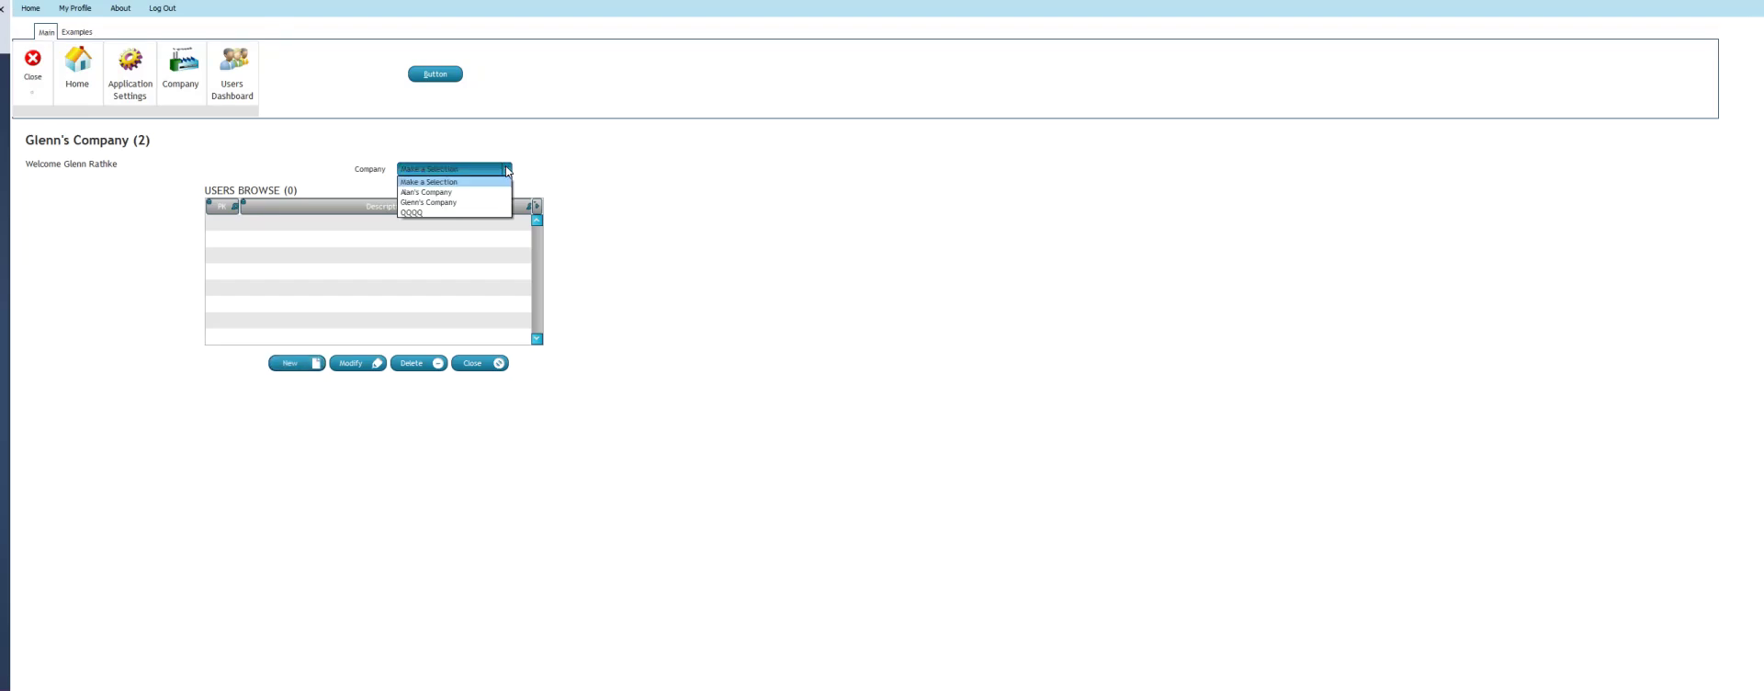
{"action": "left_click", "coordinate": [454, 194]}
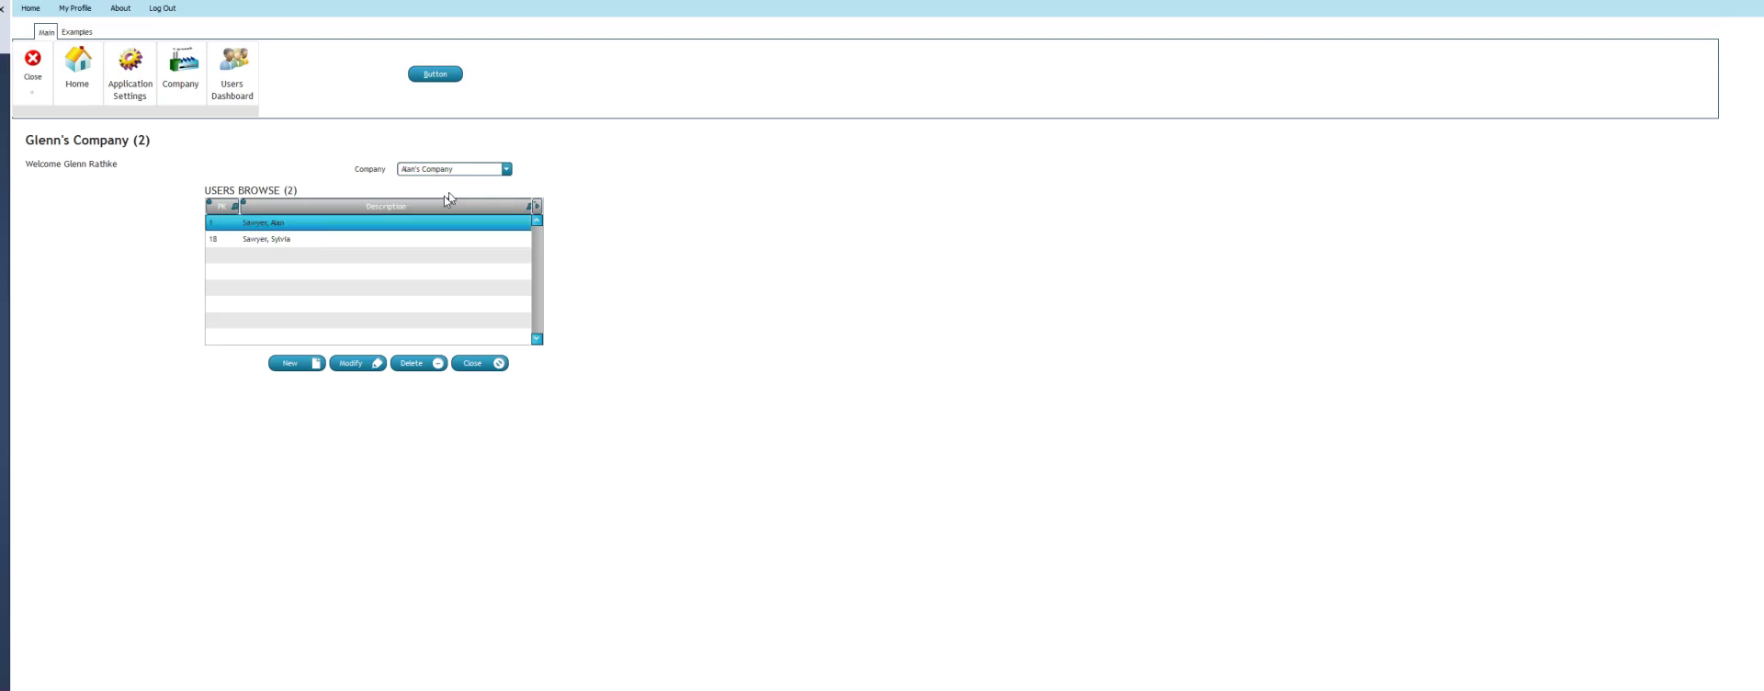
{"action": "left_click", "coordinate": [292, 365]}
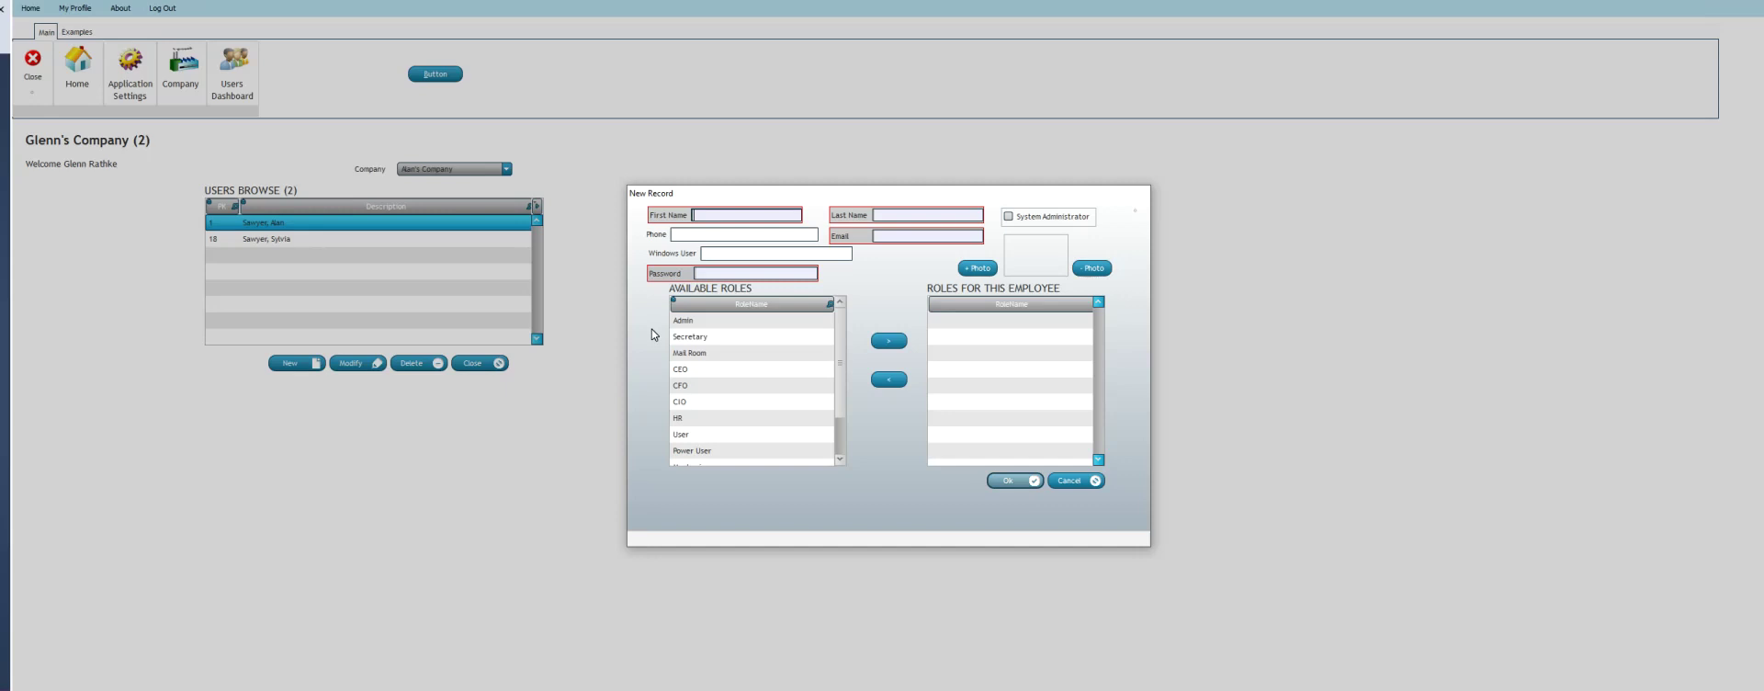
{"action": "key", "text": "Tab"}
{"action": "key", "text": "Tab"}
Fill in the new user's first name, last name, a malformed email 'S' and a password
{"action": "type", "text": "A"}
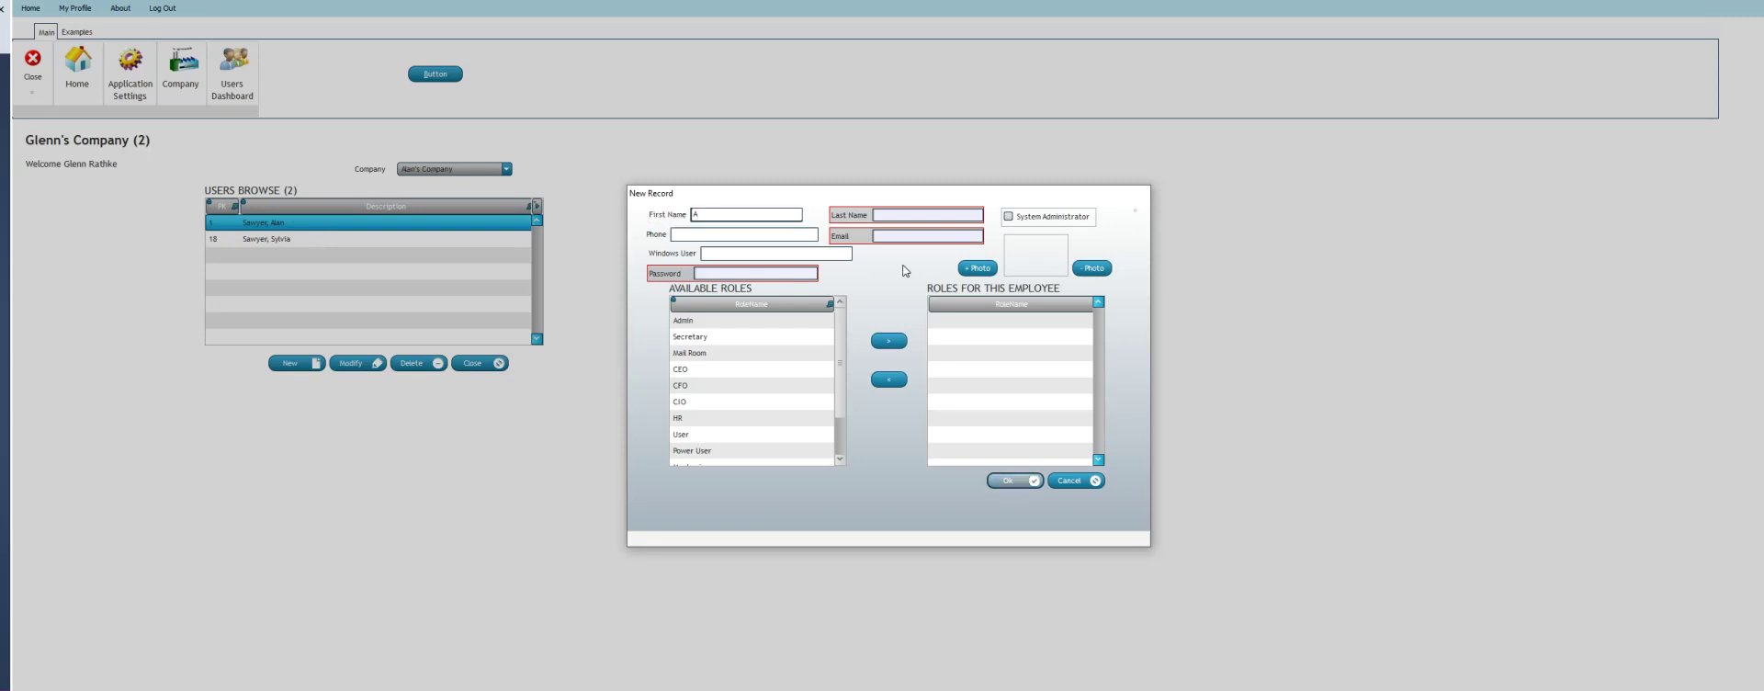
{"action": "key", "text": "Tab"}
{"action": "type", "text": "S"}
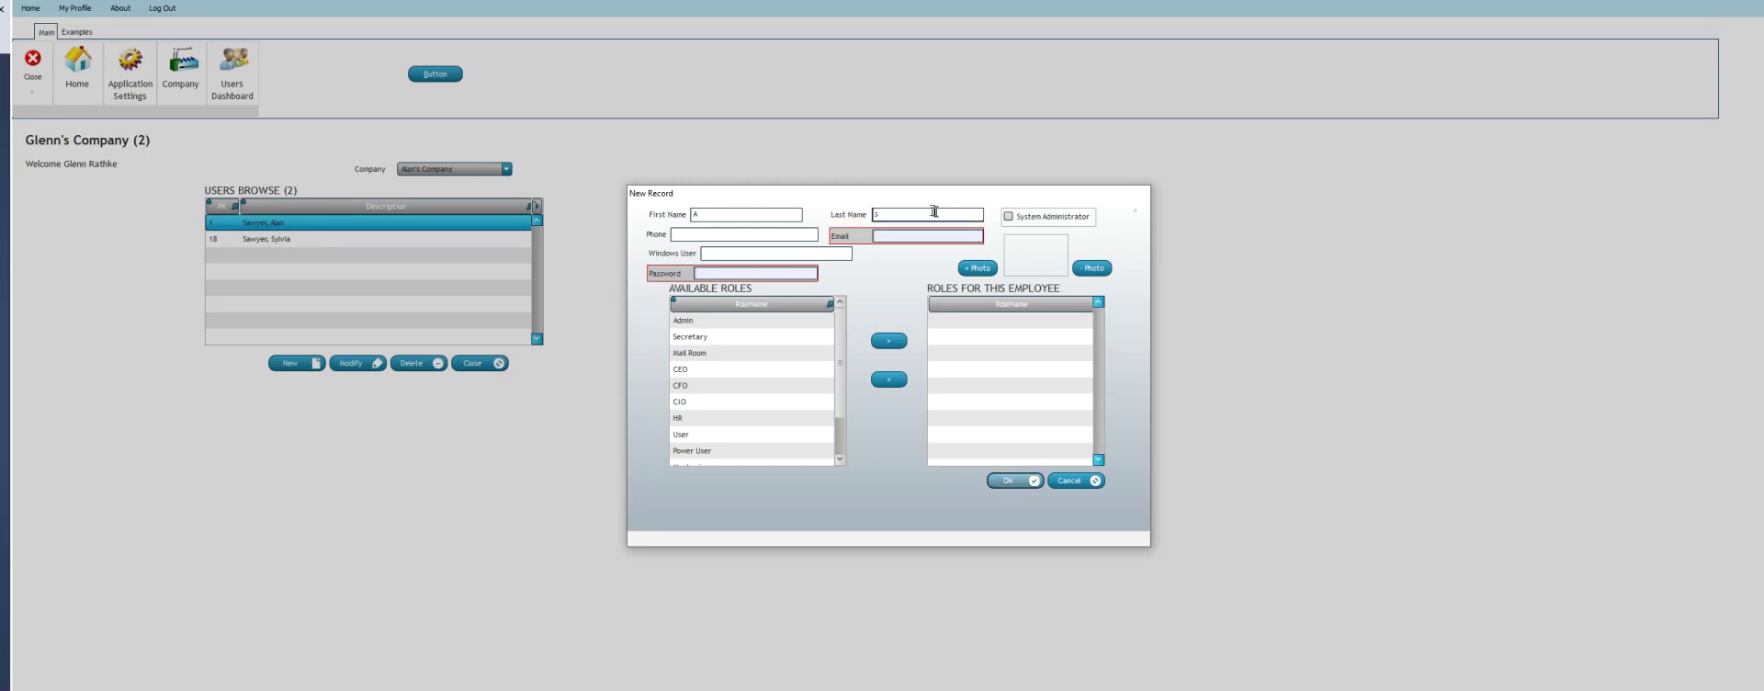
{"action": "key", "text": "Tab"}
{"action": "type", "text": "S"}
{"action": "key", "text": "Tab"}
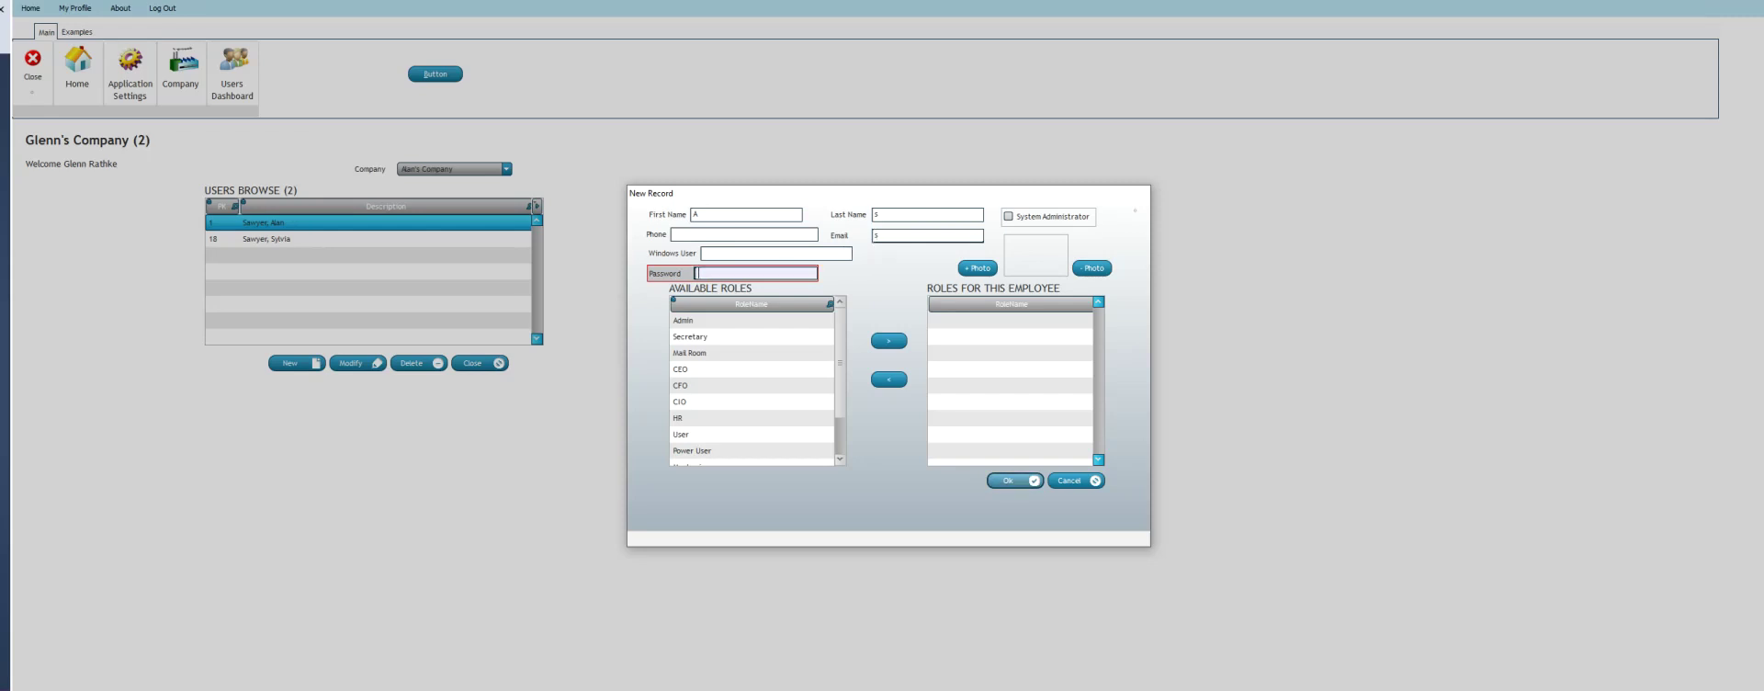
{"action": "type", "text": "aa"}
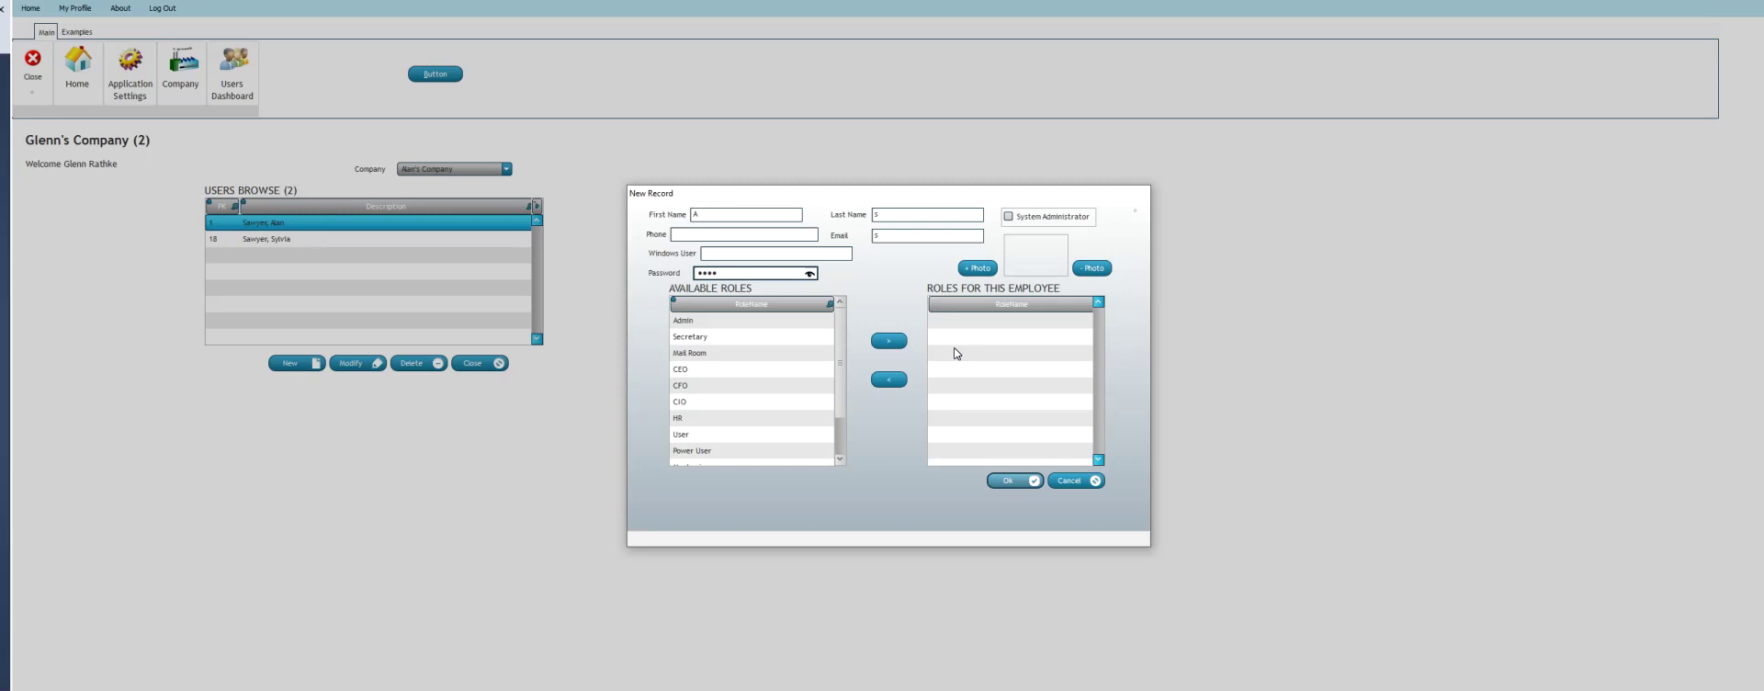
Try saving the user, dismiss the incorrect email address error, and revisit the Email field
{"action": "left_click", "coordinate": [1006, 481]}
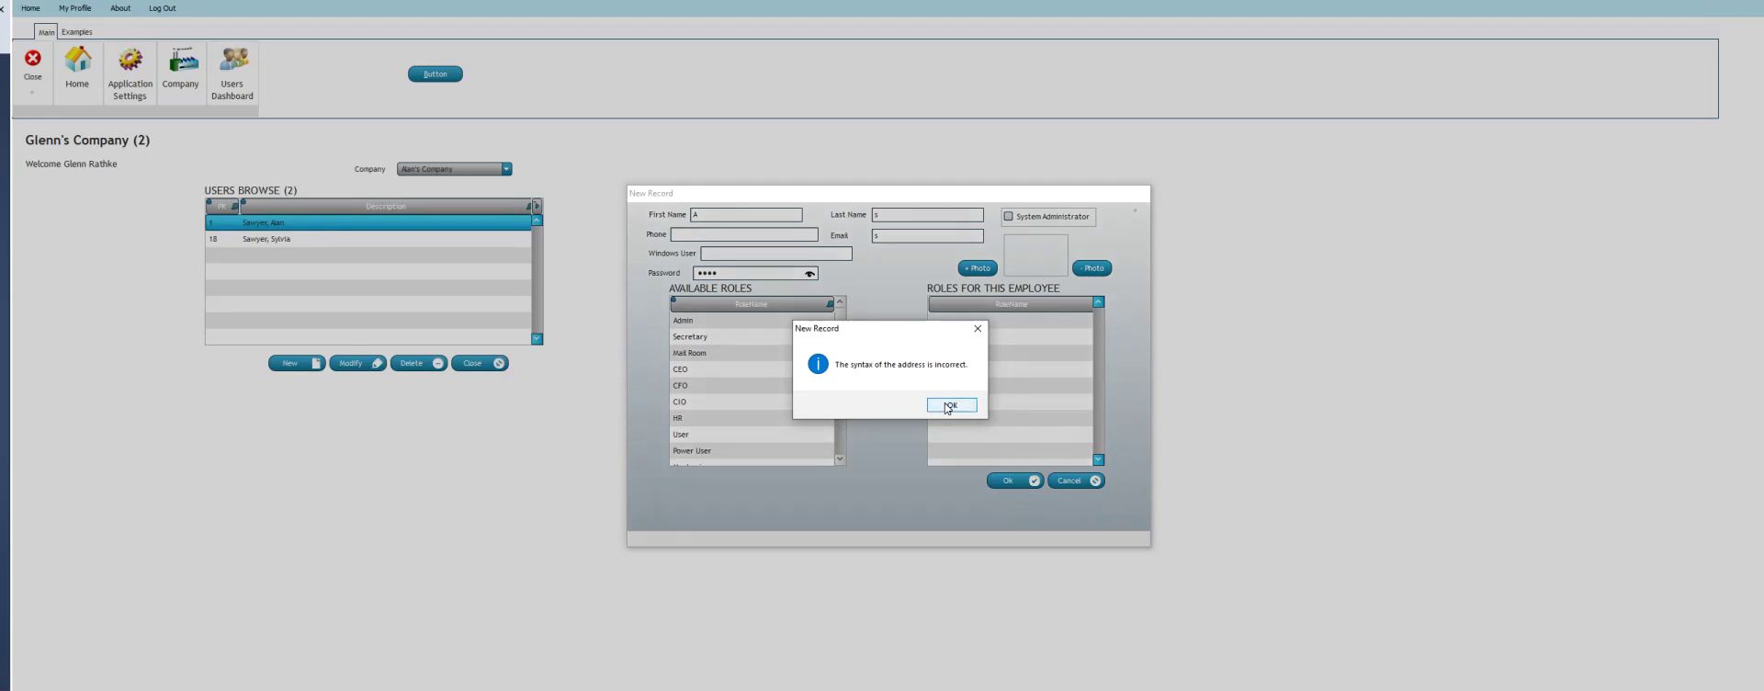
{"action": "left_click", "coordinate": [947, 406]}
{"action": "left_click", "coordinate": [913, 238]}
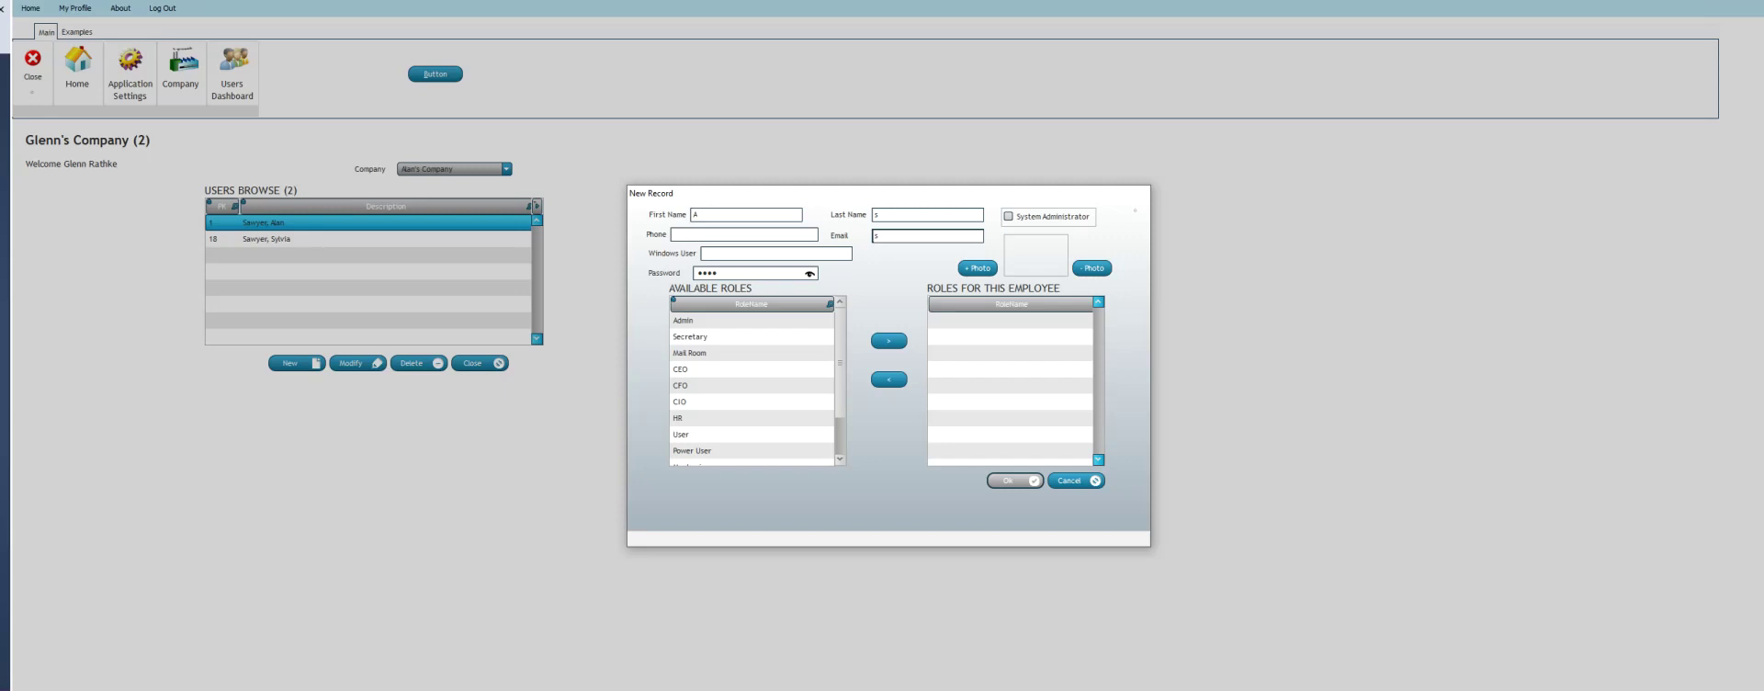
{"action": "key", "text": "Tab"}
Discard the unsaved test user and go to the Field Level Business Rules list
{"action": "left_click", "coordinate": [1066, 481]}
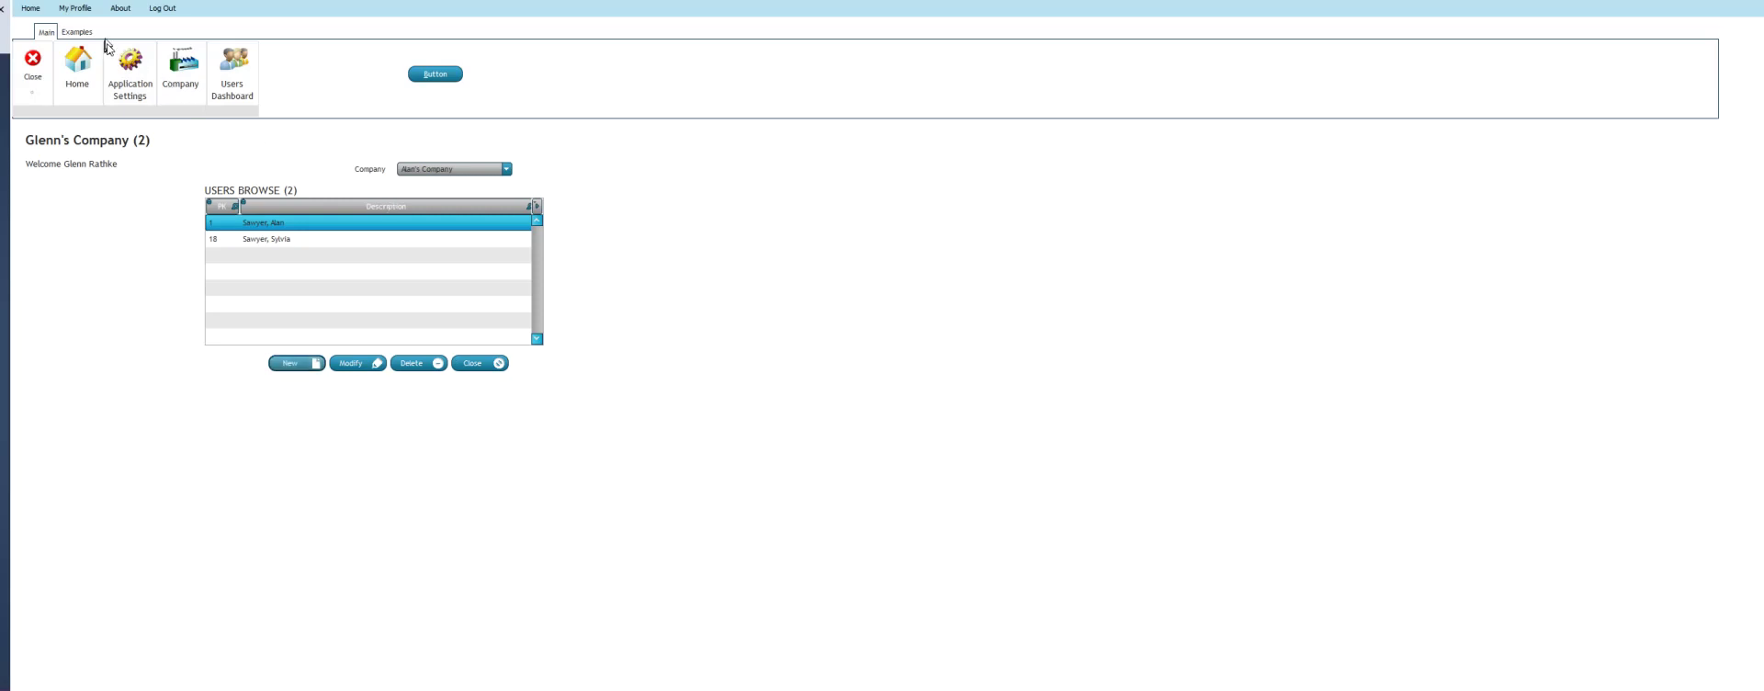
{"action": "left_click", "coordinate": [131, 59]}
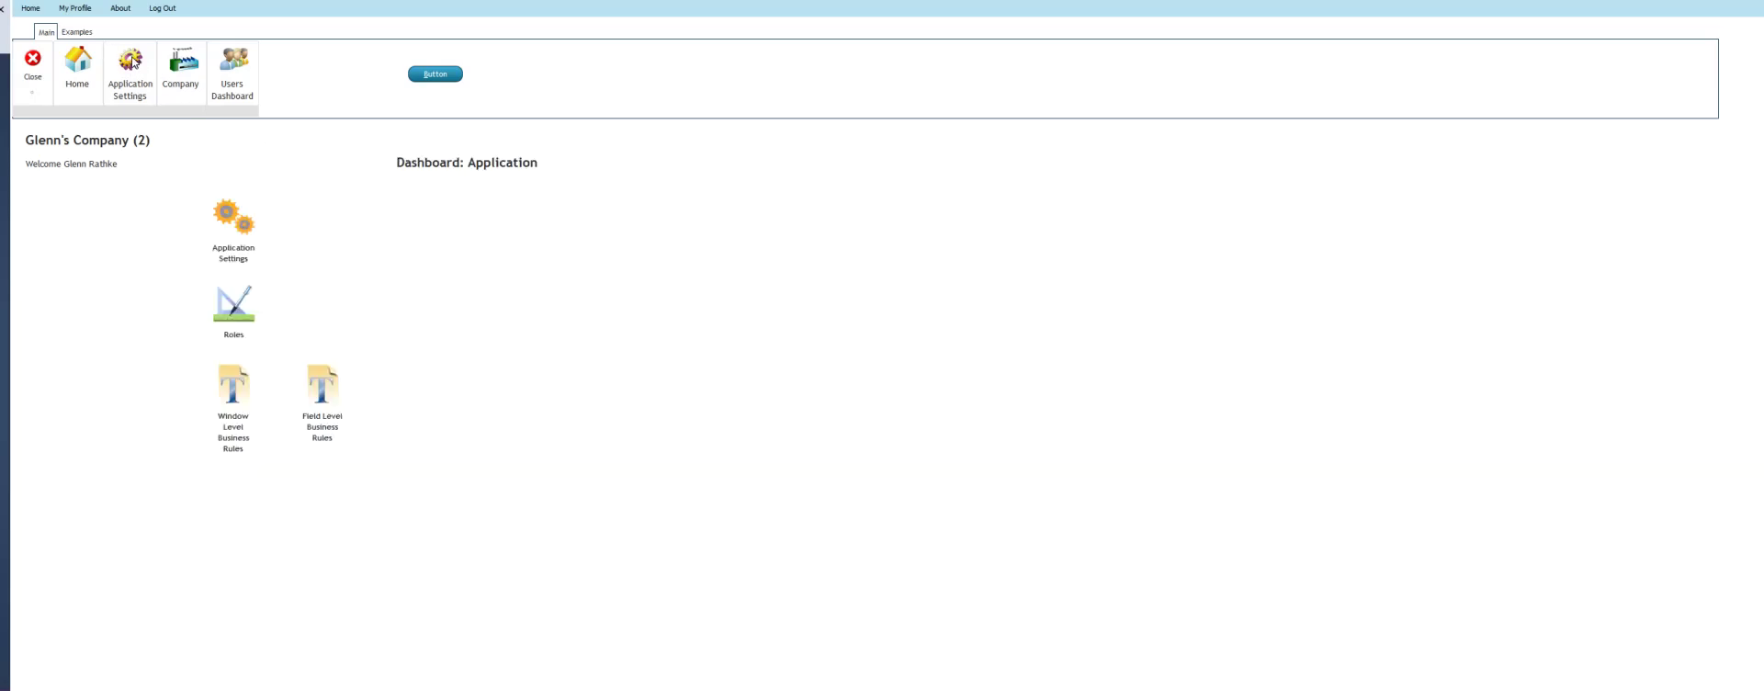
{"action": "left_click", "coordinate": [329, 393]}
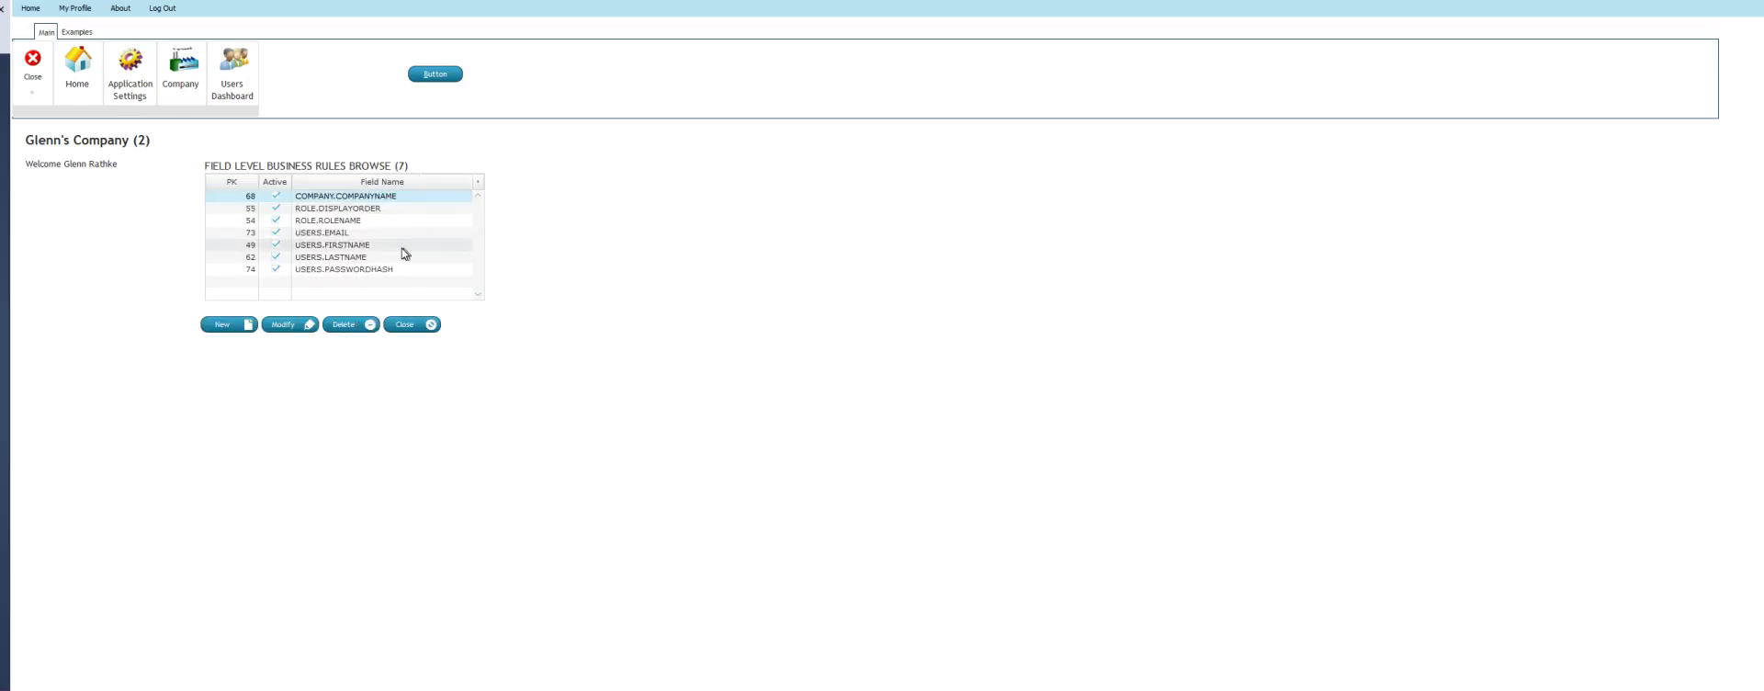
Create and save a new field-level business rule on the USERS table's PHONE field
{"action": "left_click", "coordinate": [230, 324]}
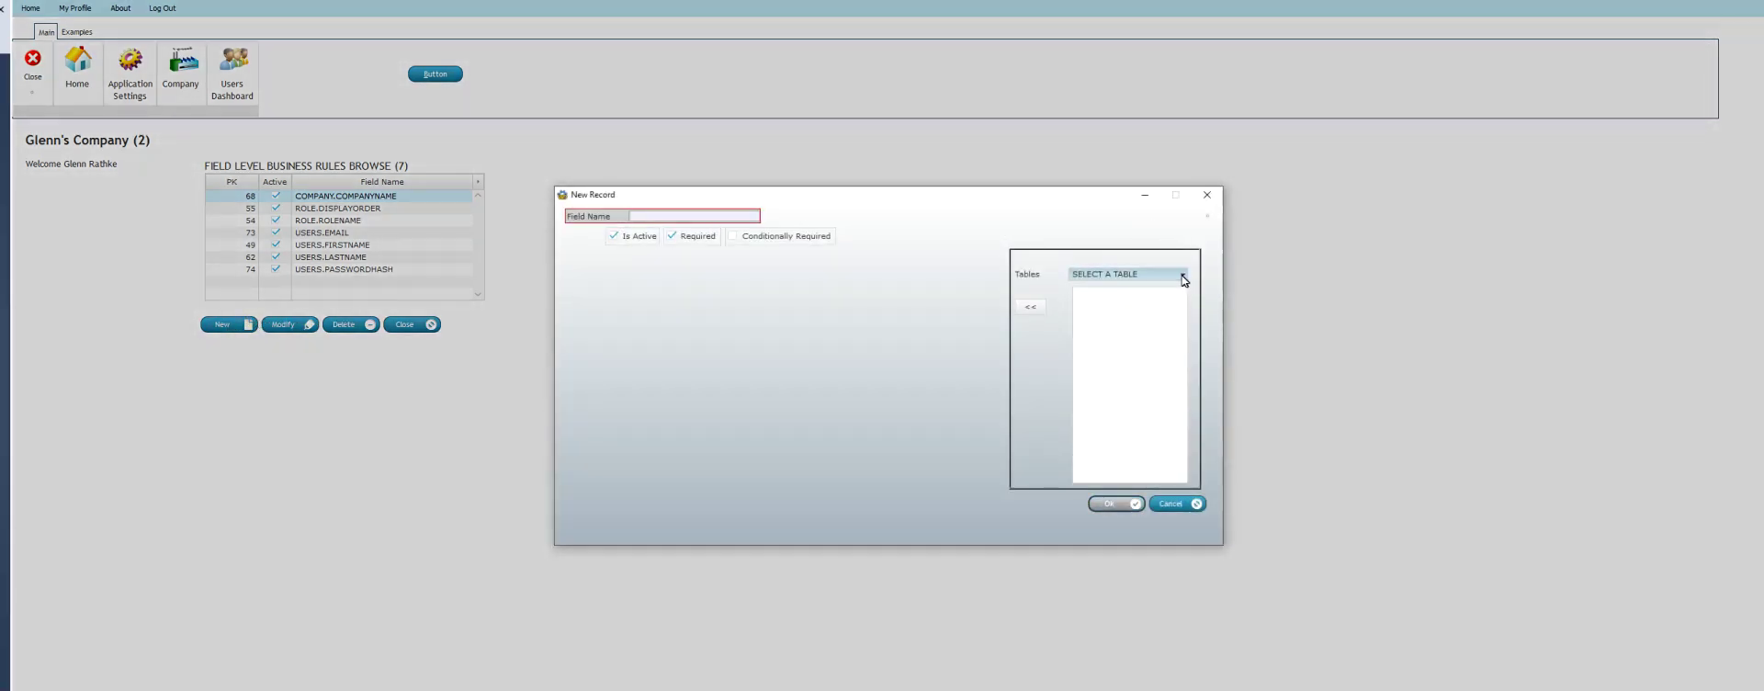
{"action": "left_click", "coordinate": [1183, 275]}
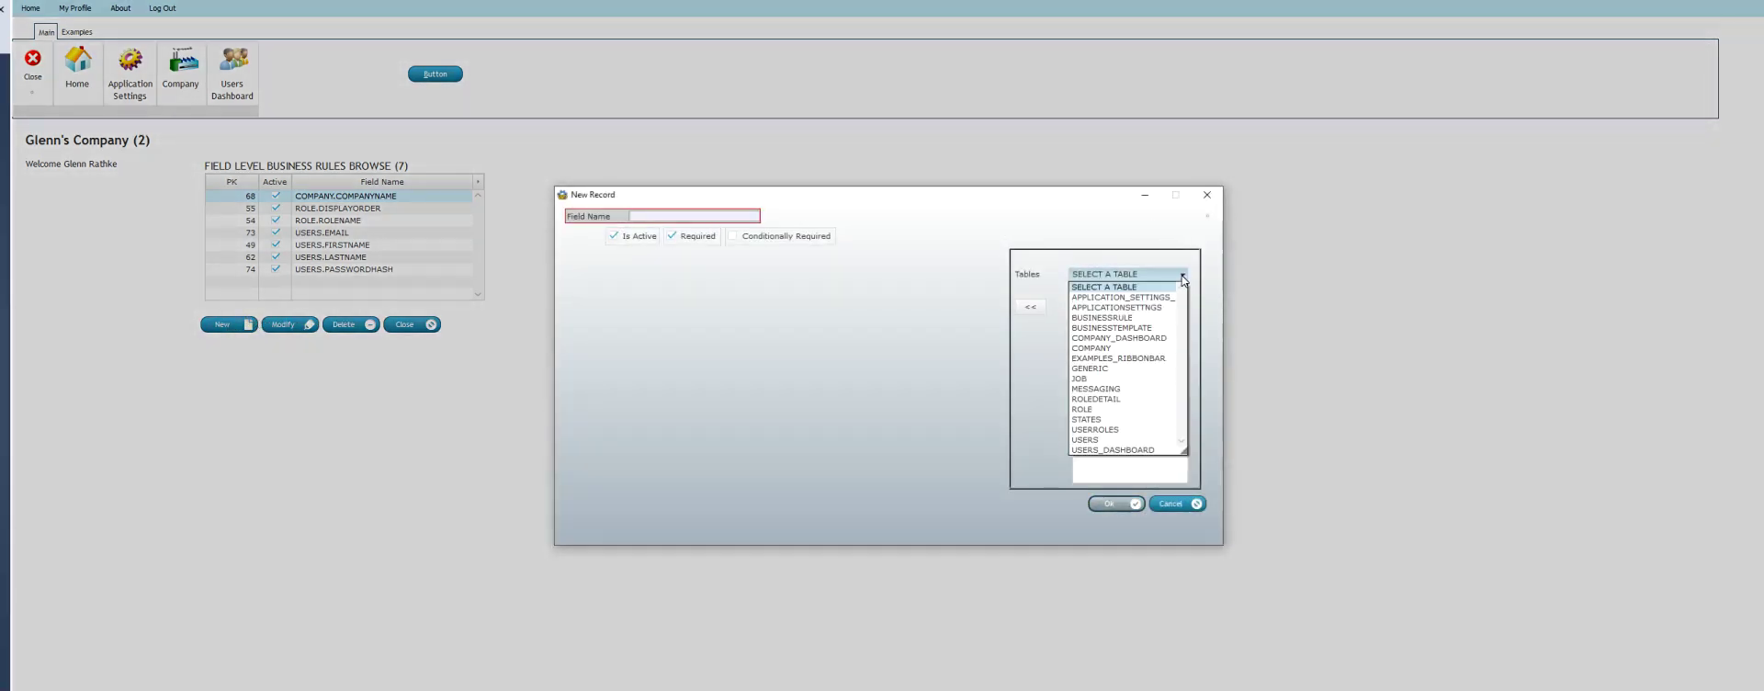
{"action": "left_click", "coordinate": [1122, 443]}
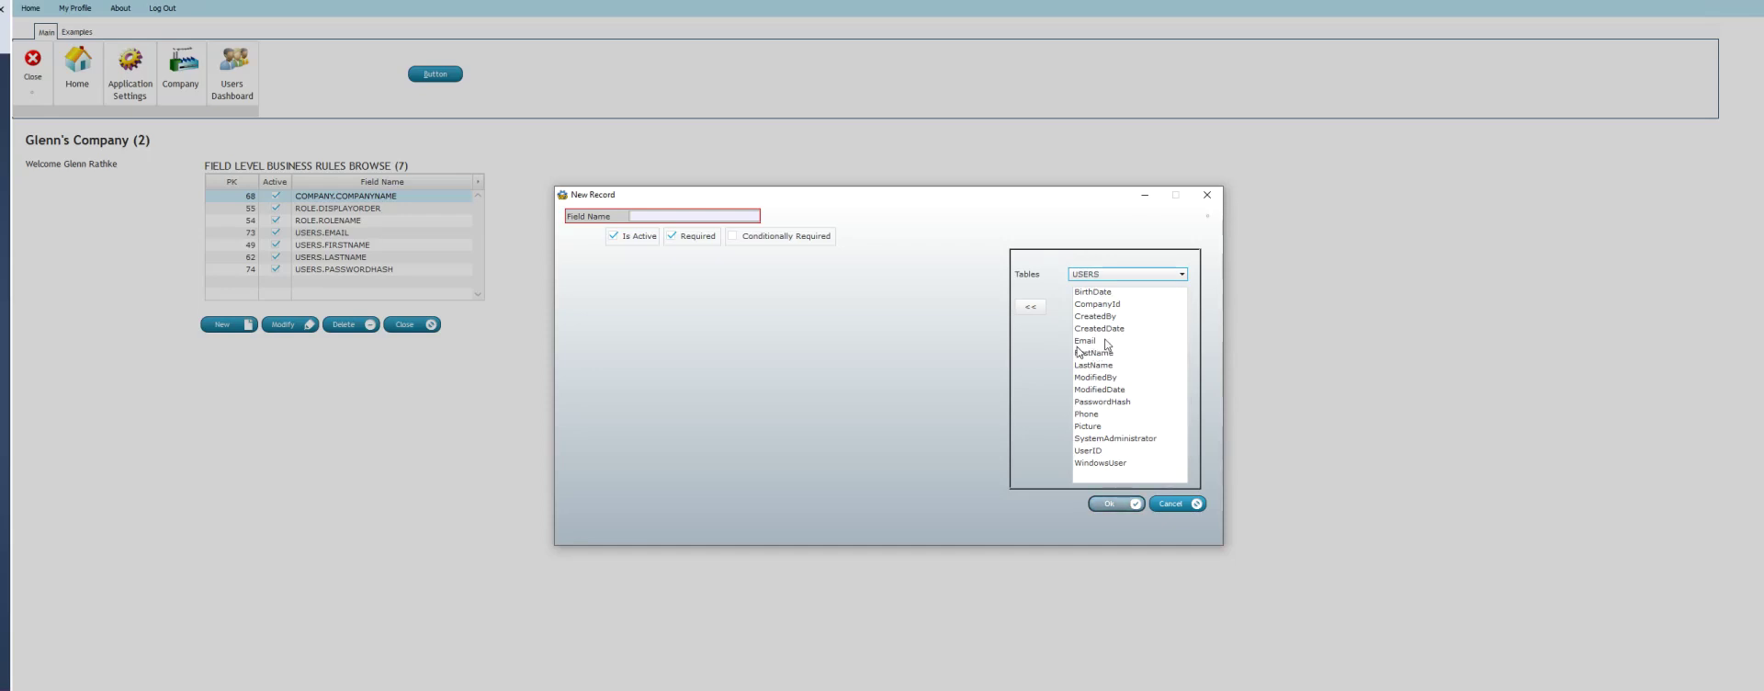
{"action": "left_click", "coordinate": [1093, 414]}
{"action": "left_click", "coordinate": [1031, 307]}
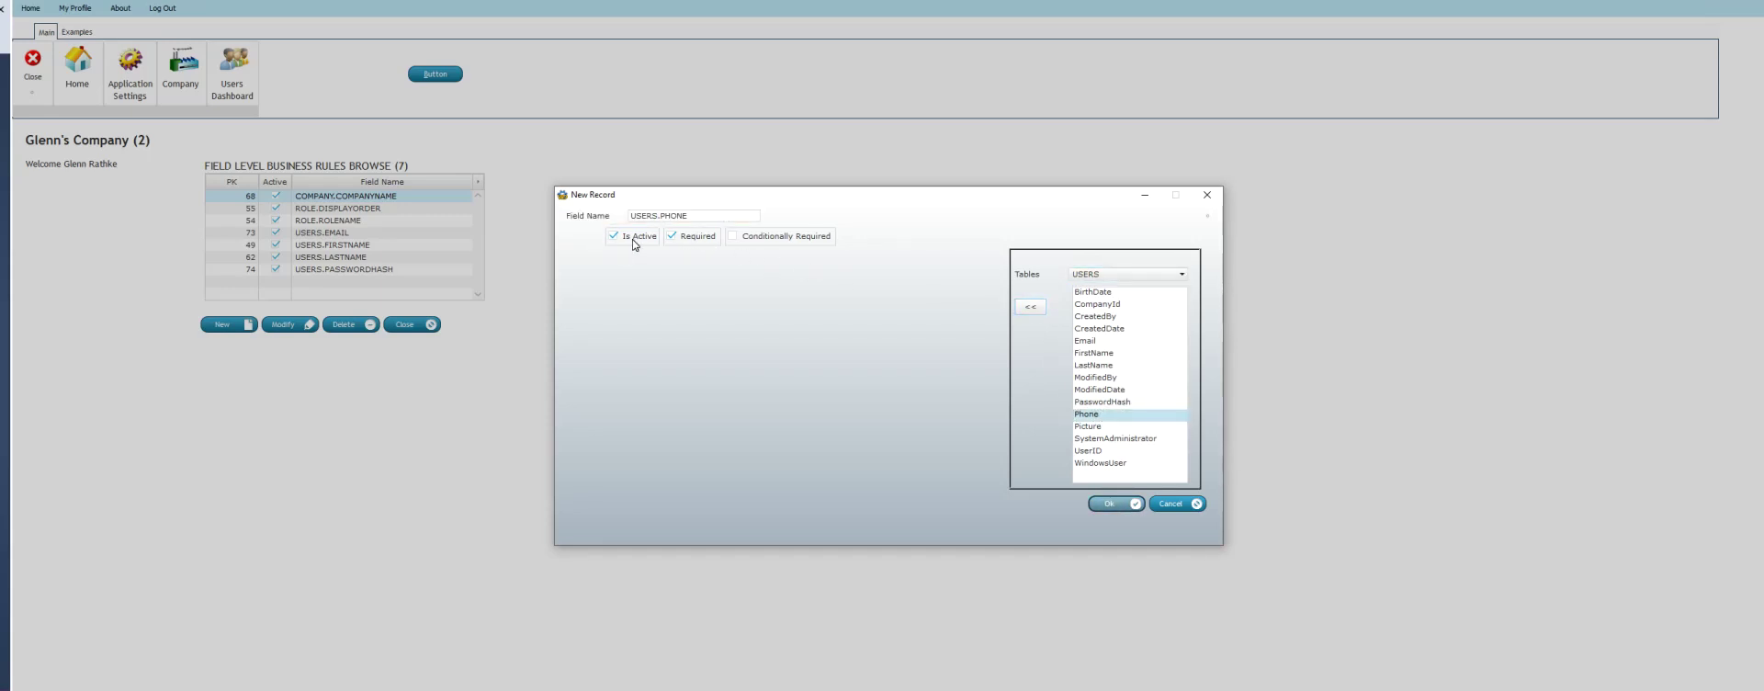
{"action": "left_click", "coordinate": [1103, 505]}
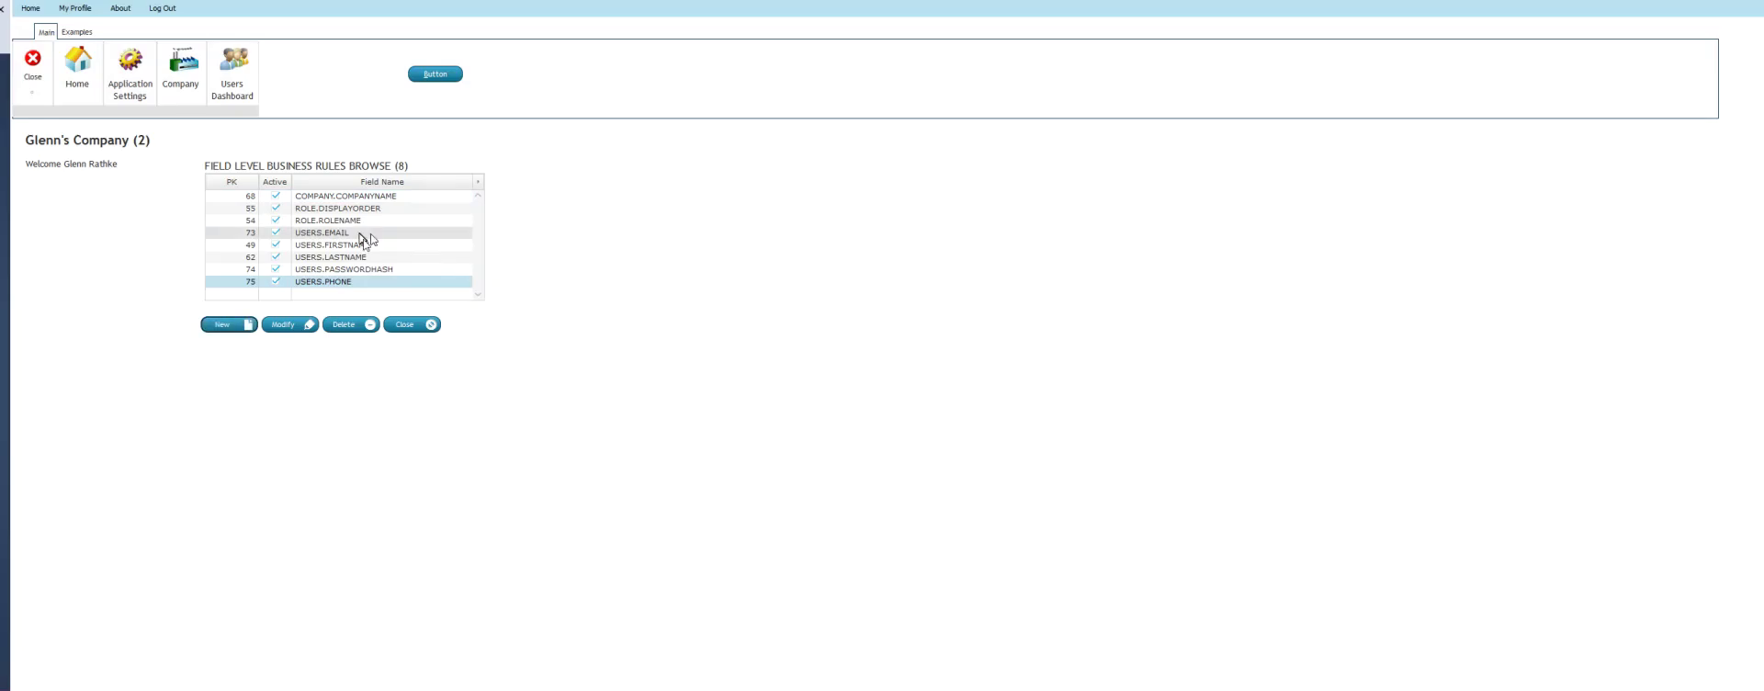
Start a new Alan's Company user, confirm Phone is now required, and close without saving
{"action": "left_click", "coordinate": [234, 70]}
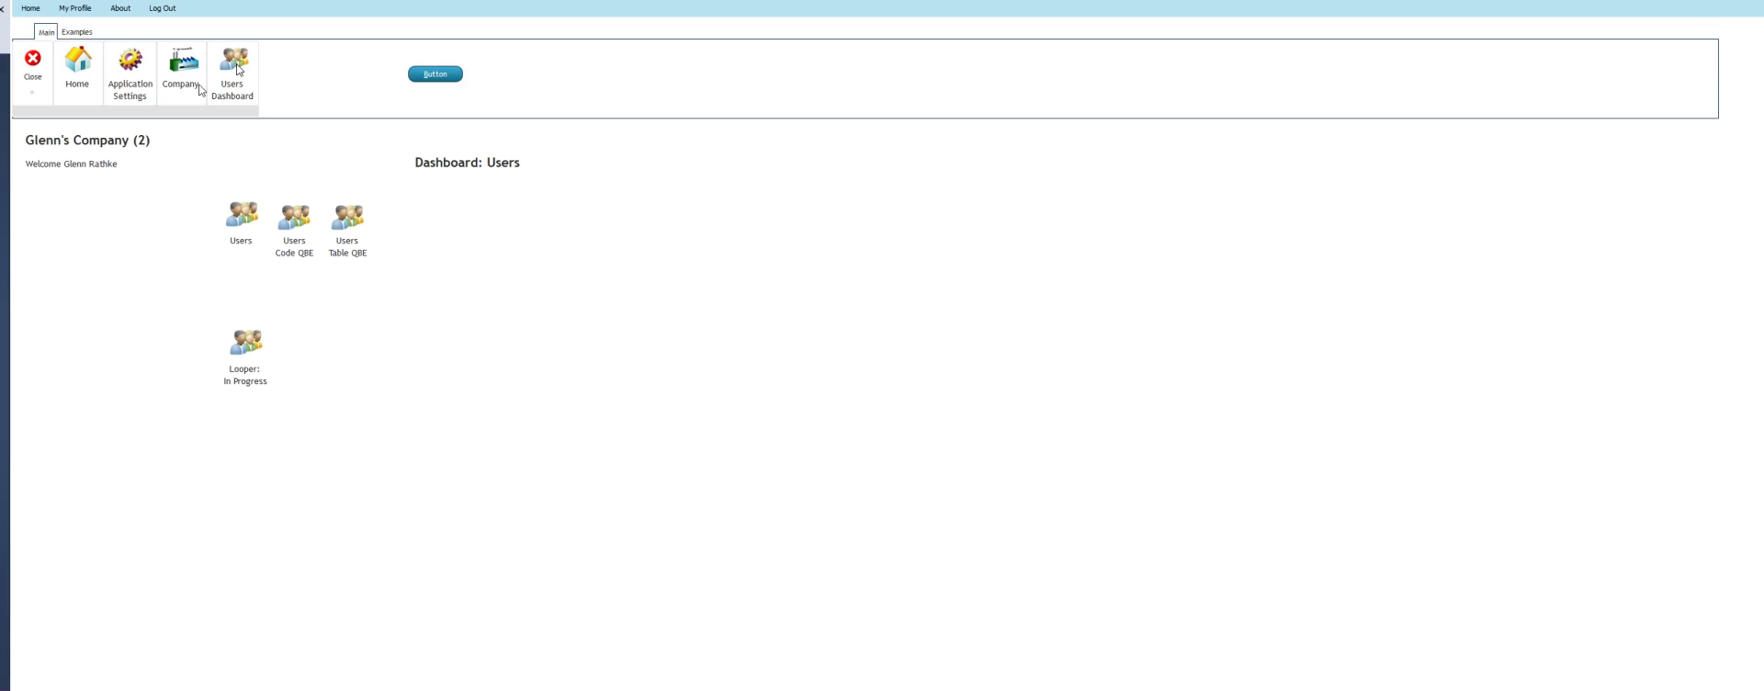
{"action": "left_click", "coordinate": [239, 220]}
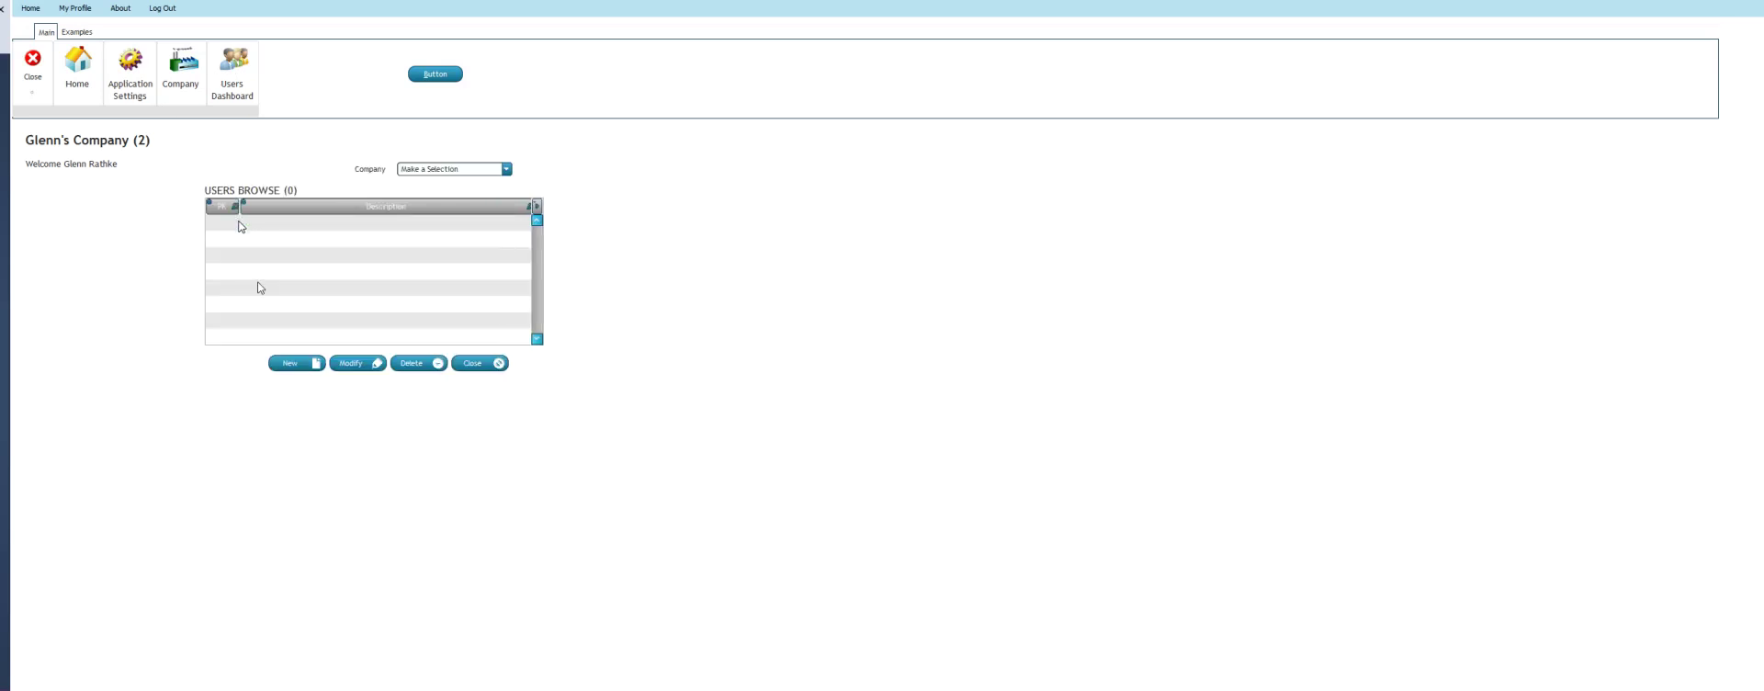
{"action": "left_click", "coordinate": [505, 169]}
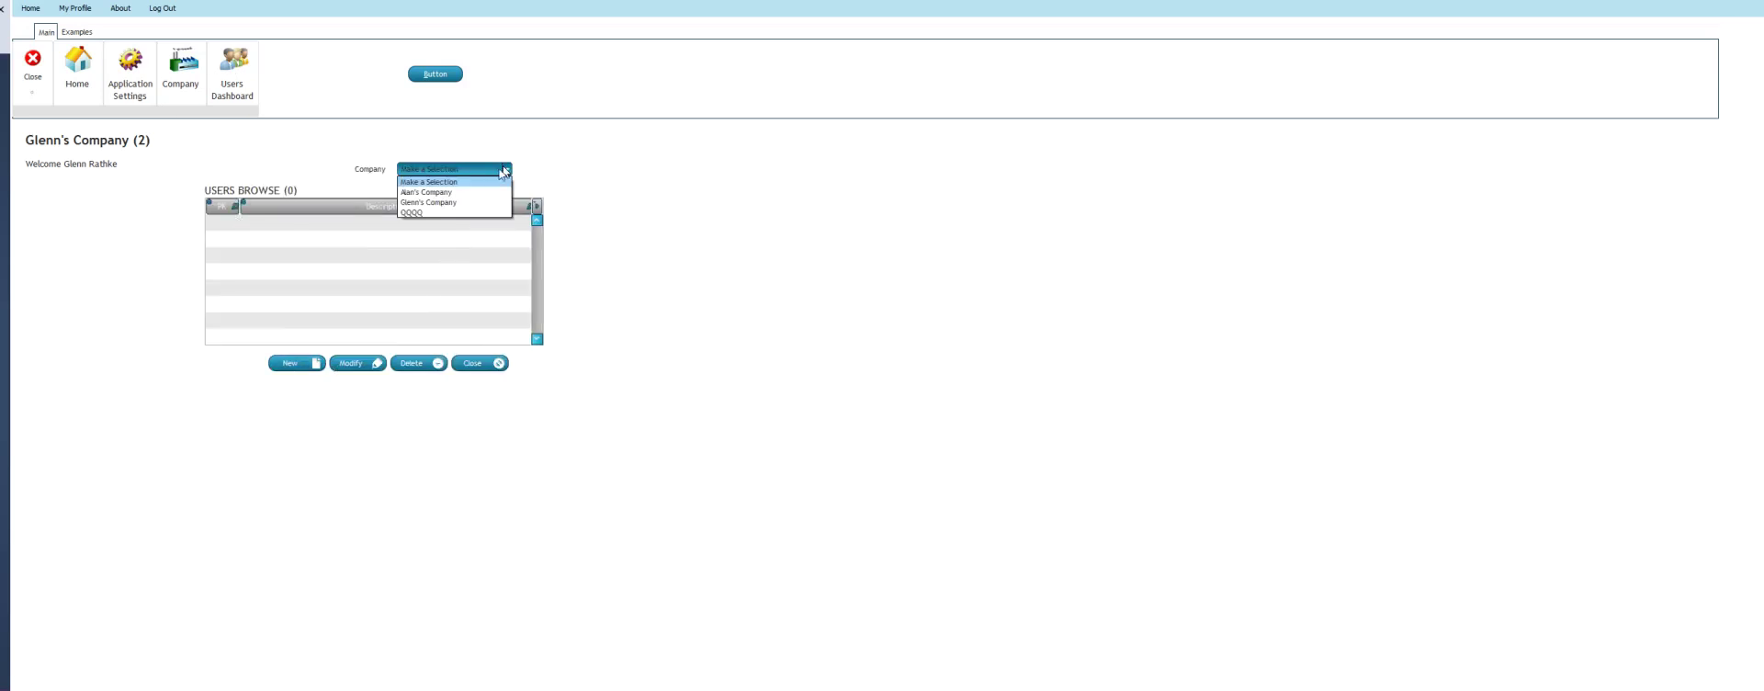
{"action": "left_click", "coordinate": [467, 192]}
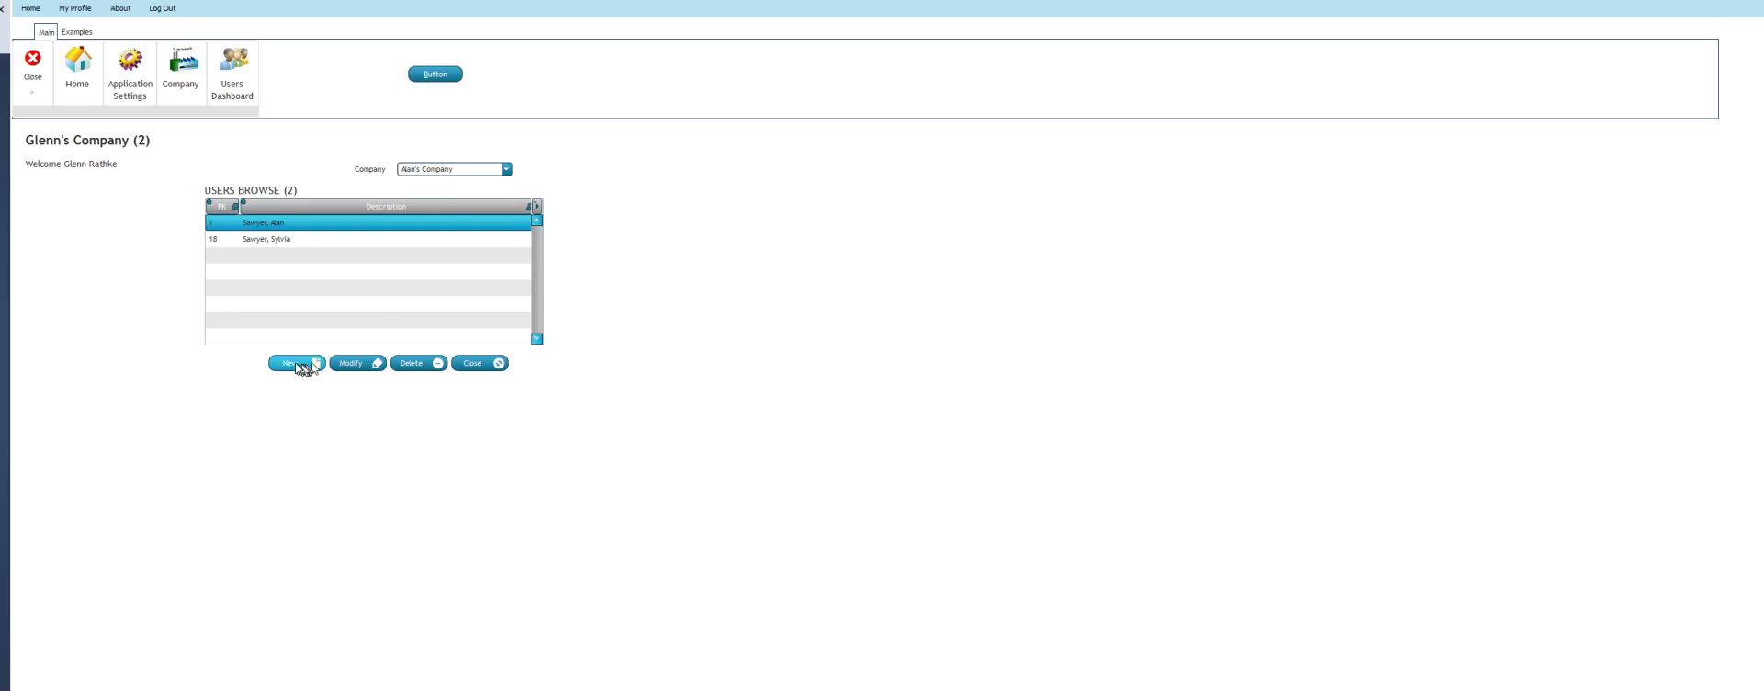
{"action": "left_click", "coordinate": [299, 364]}
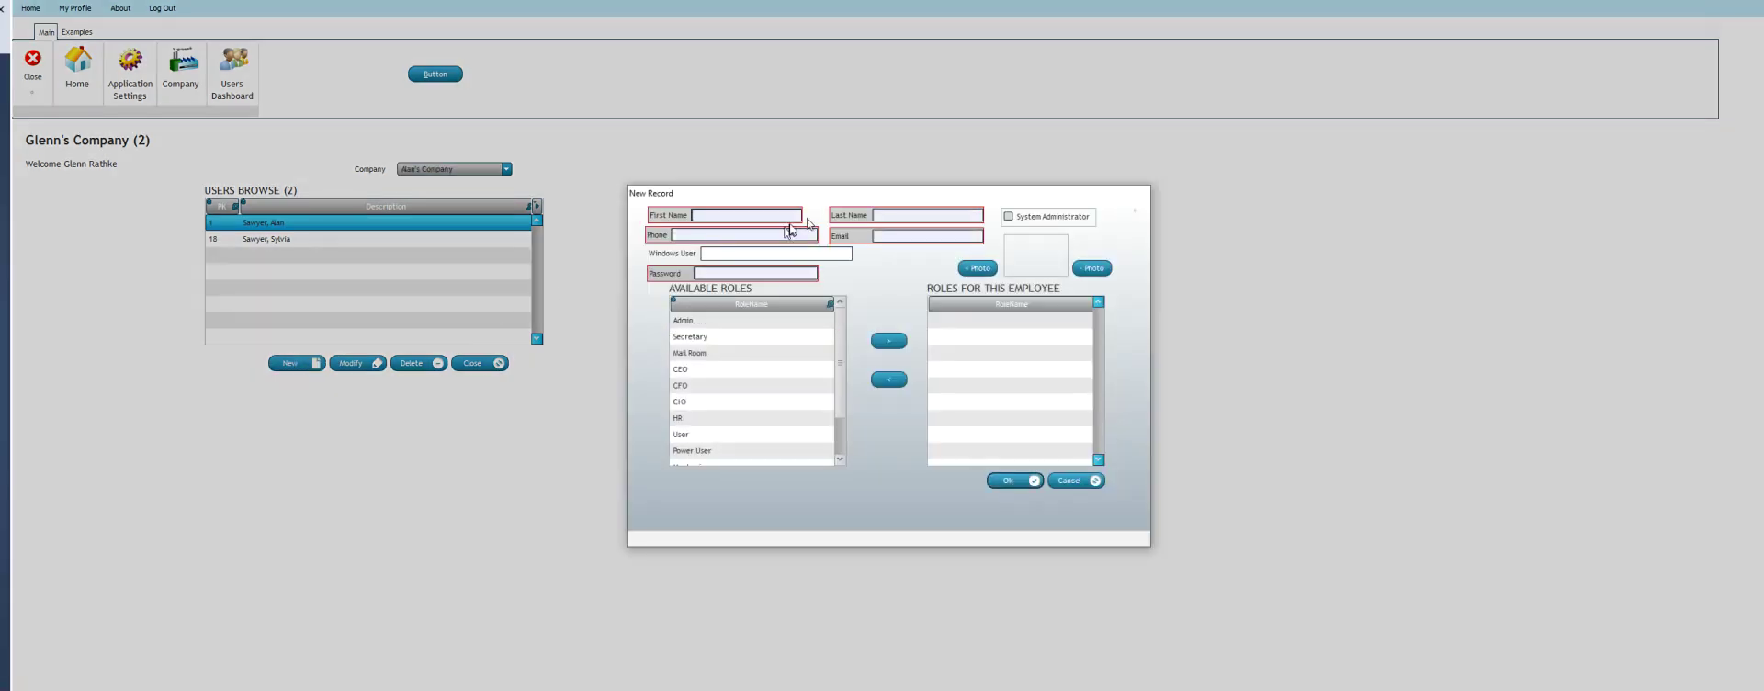
{"action": "left_click", "coordinate": [788, 231]}
{"action": "left_click", "coordinate": [1053, 479]}
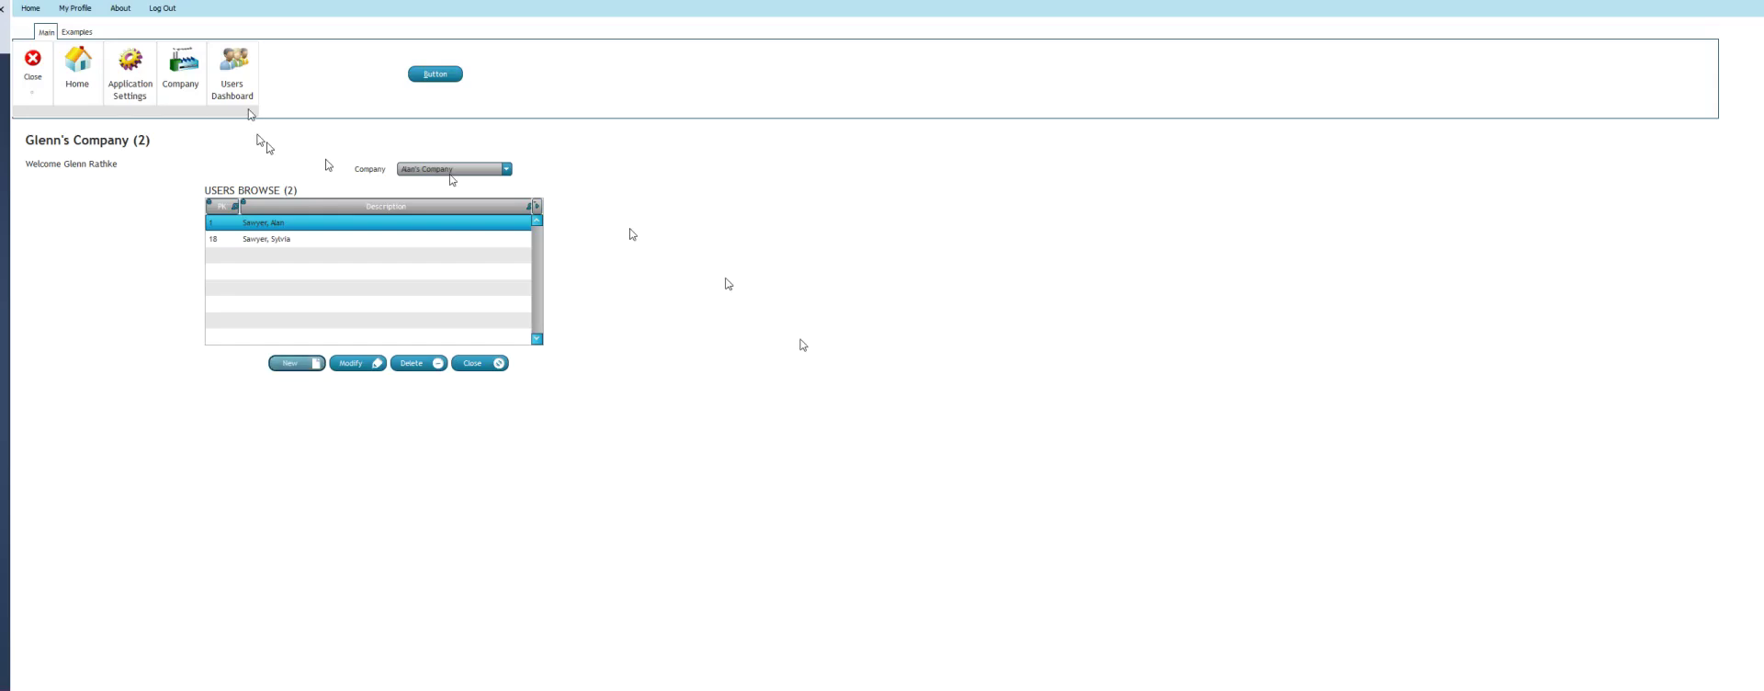
In Window Level Business Rules, open the row 71 WIN_Users_U rule for modification
{"action": "left_click", "coordinate": [126, 61]}
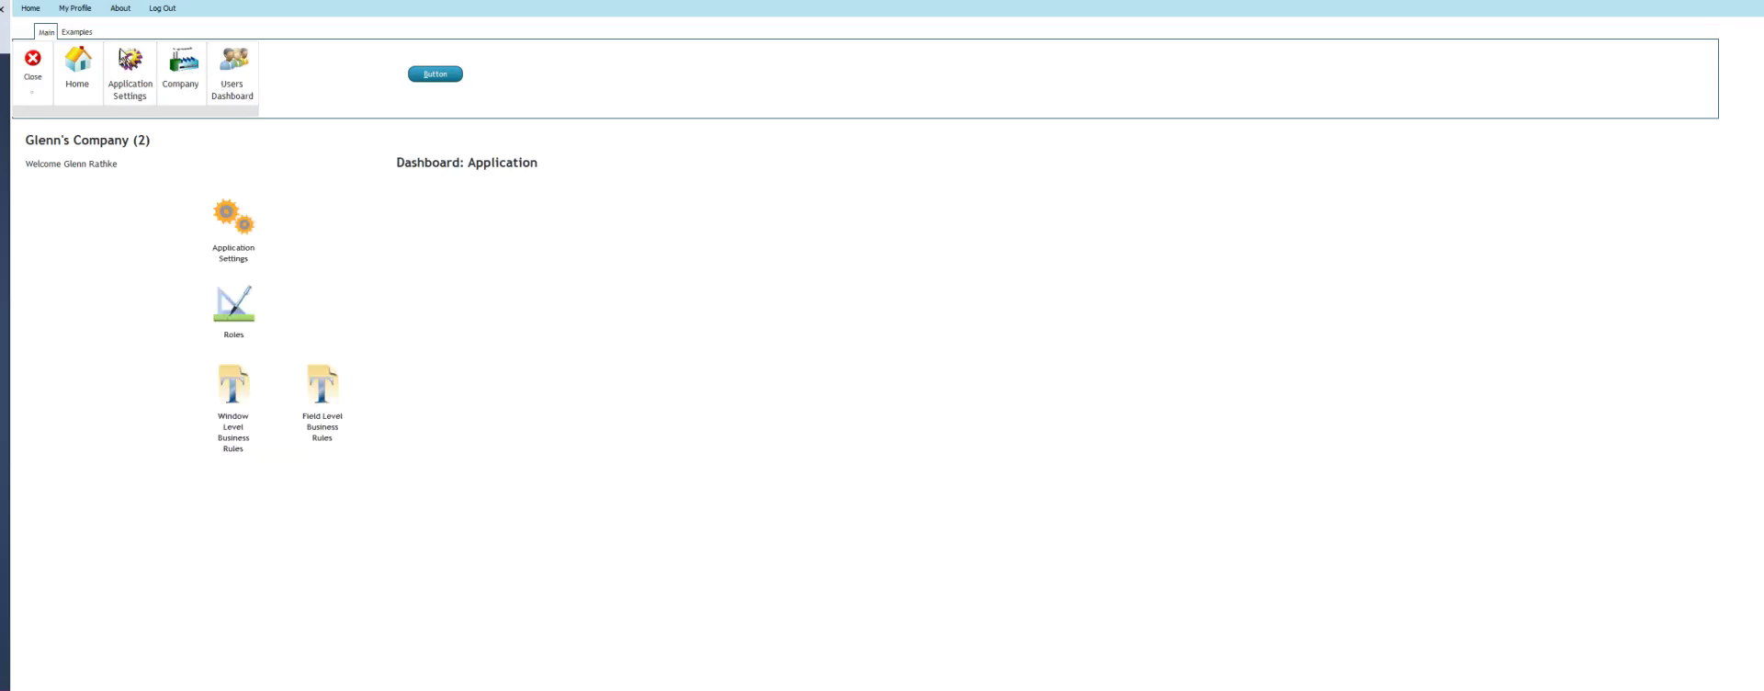
{"action": "left_click", "coordinate": [241, 387]}
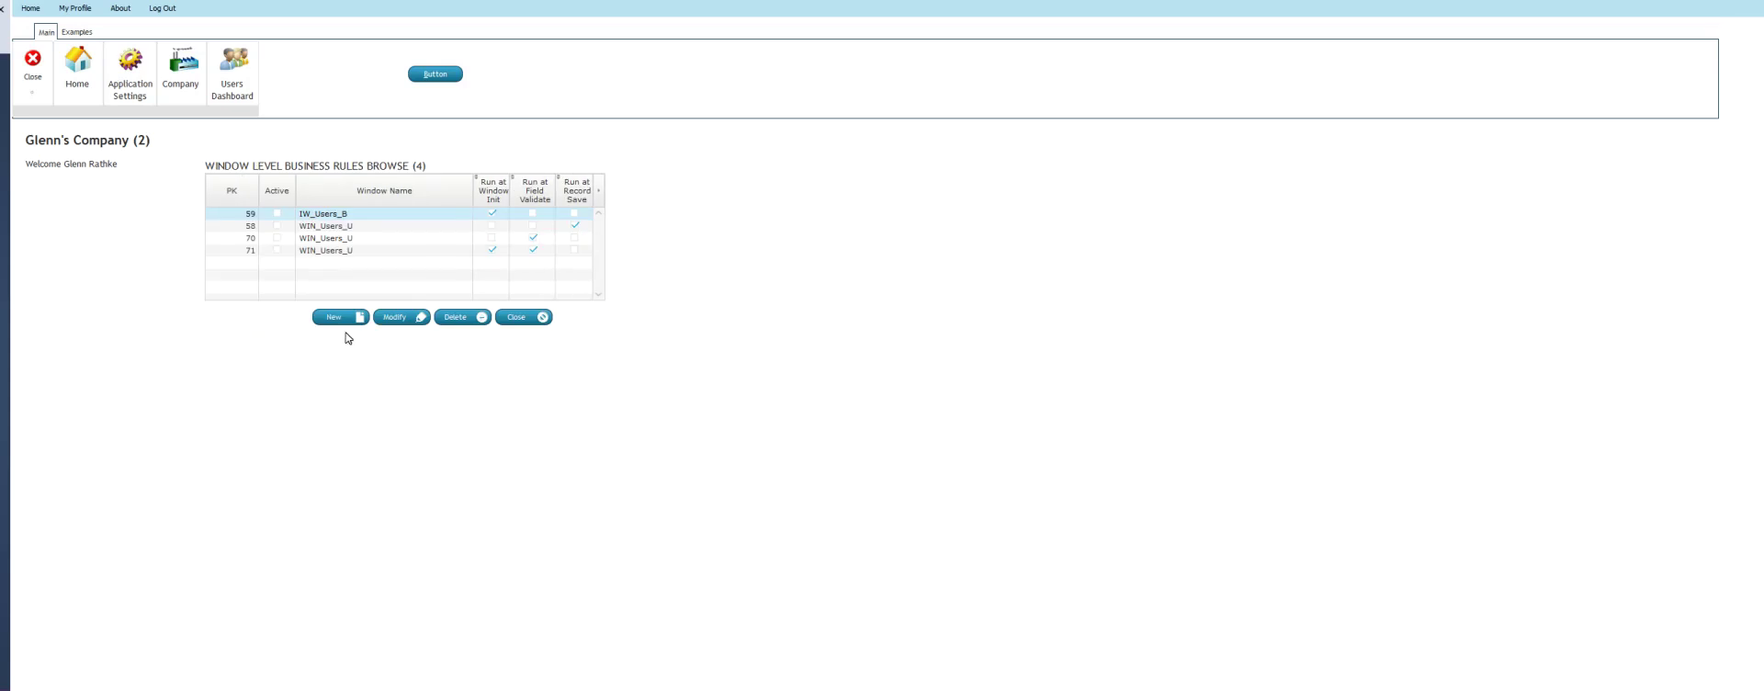
{"action": "left_click", "coordinate": [405, 251]}
{"action": "left_click", "coordinate": [395, 318]}
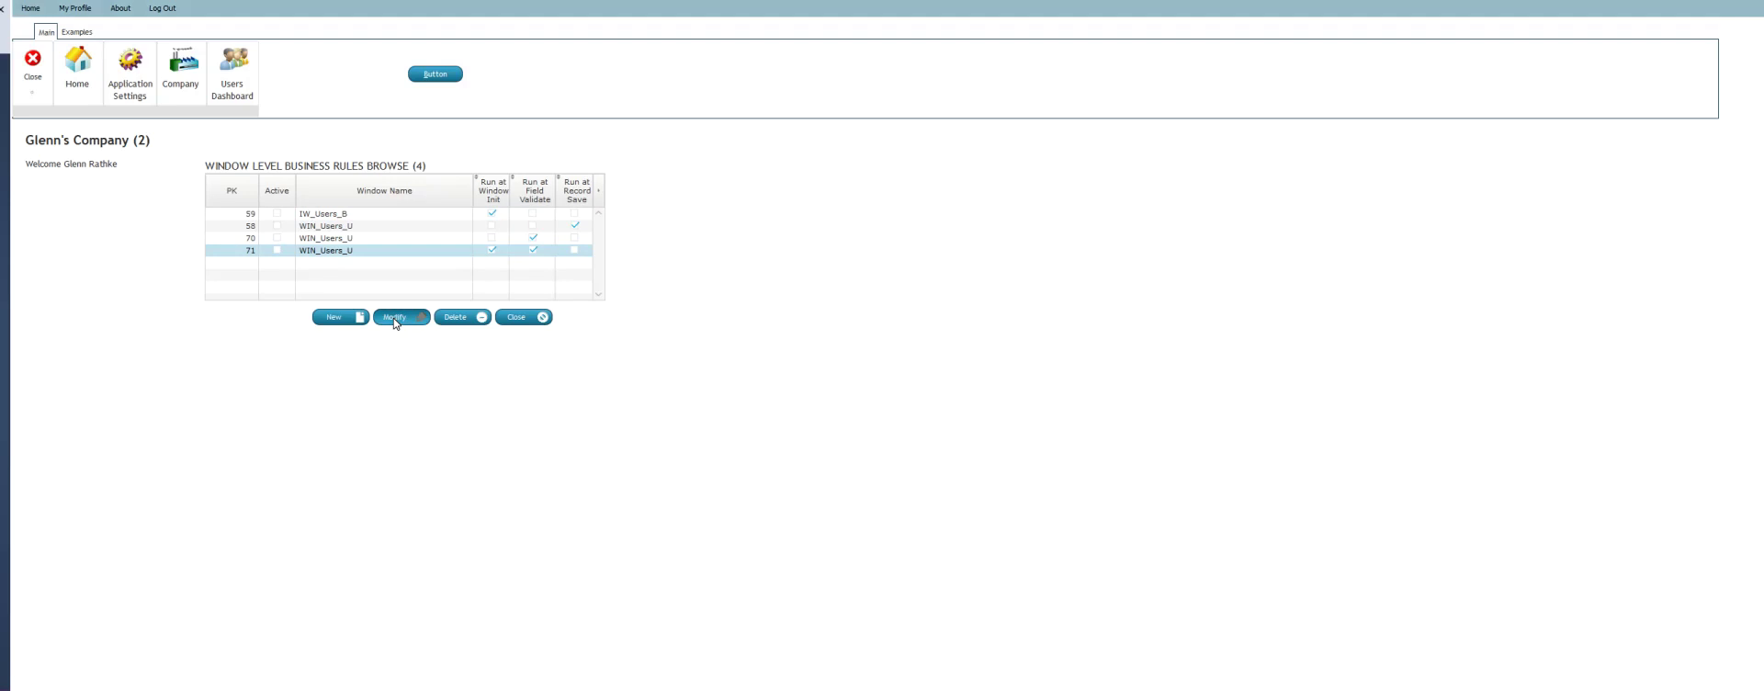
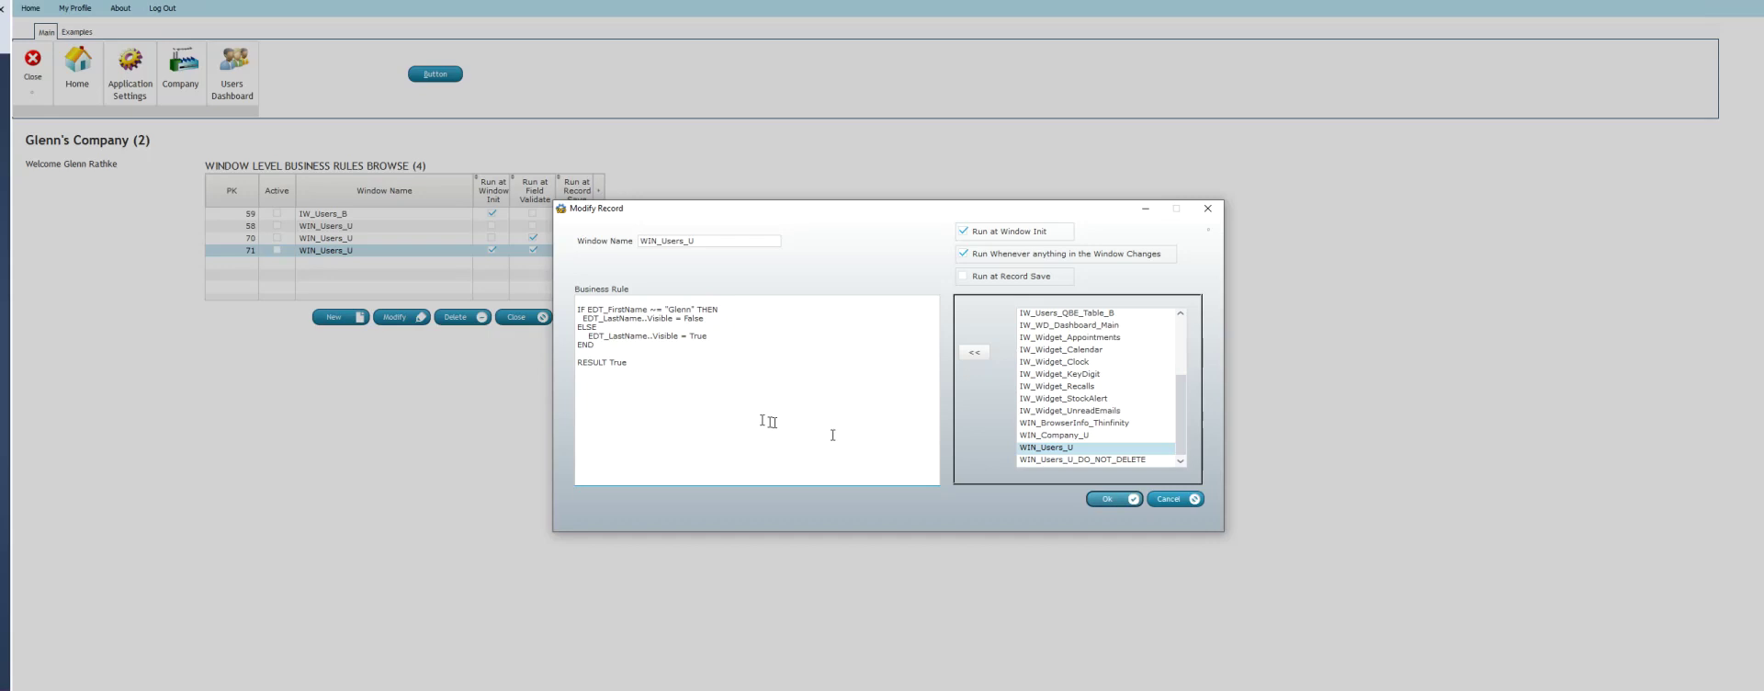
Cancel the WIN_Users_U rule record, returning to the list of rules 59, 58, 70 and 71
{"action": "left_click", "coordinate": [1165, 500]}
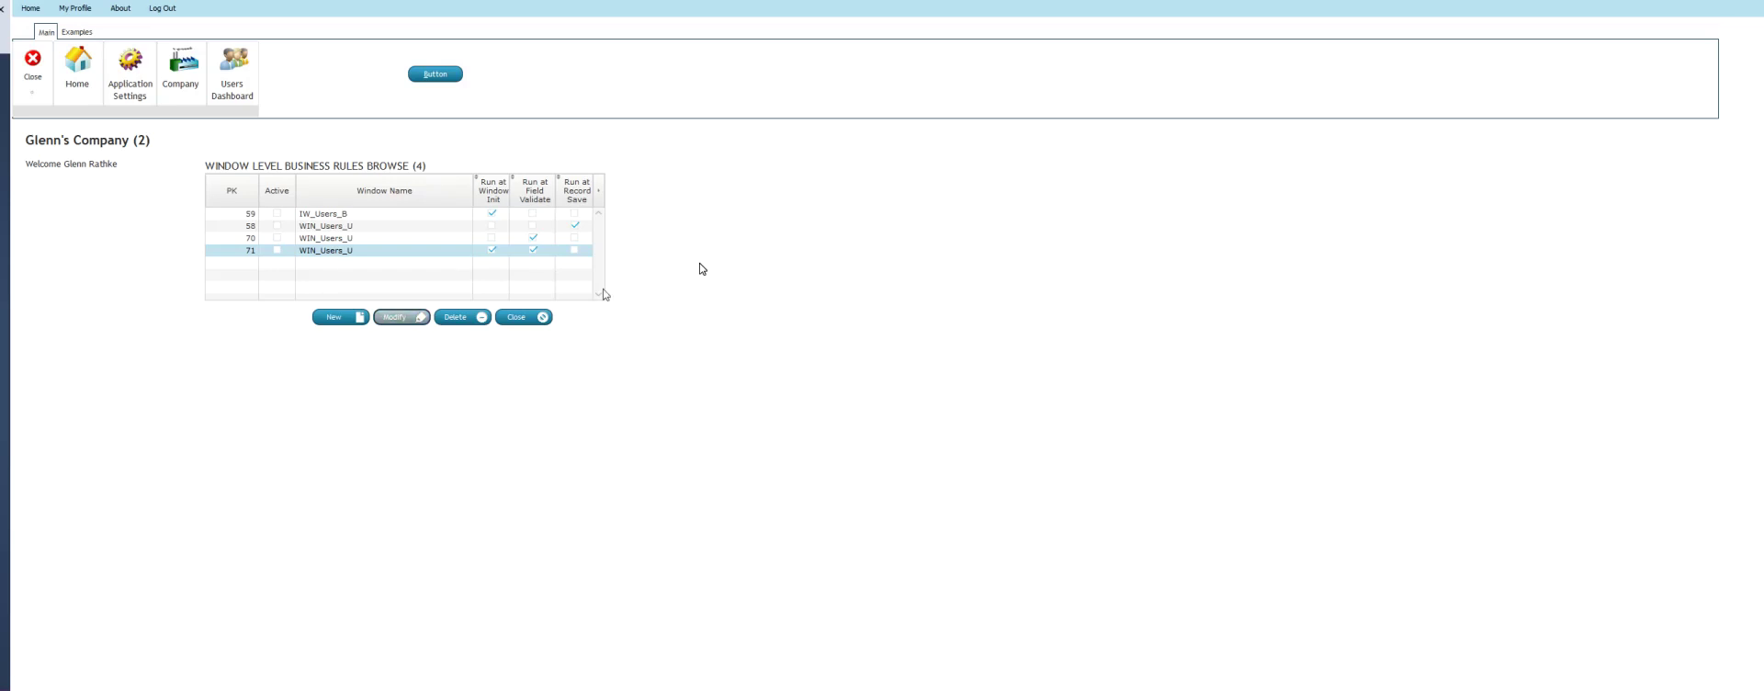
Filter the Users Browse to the current company's two users, then view and cancel the first user's record
{"action": "left_click", "coordinate": [232, 62]}
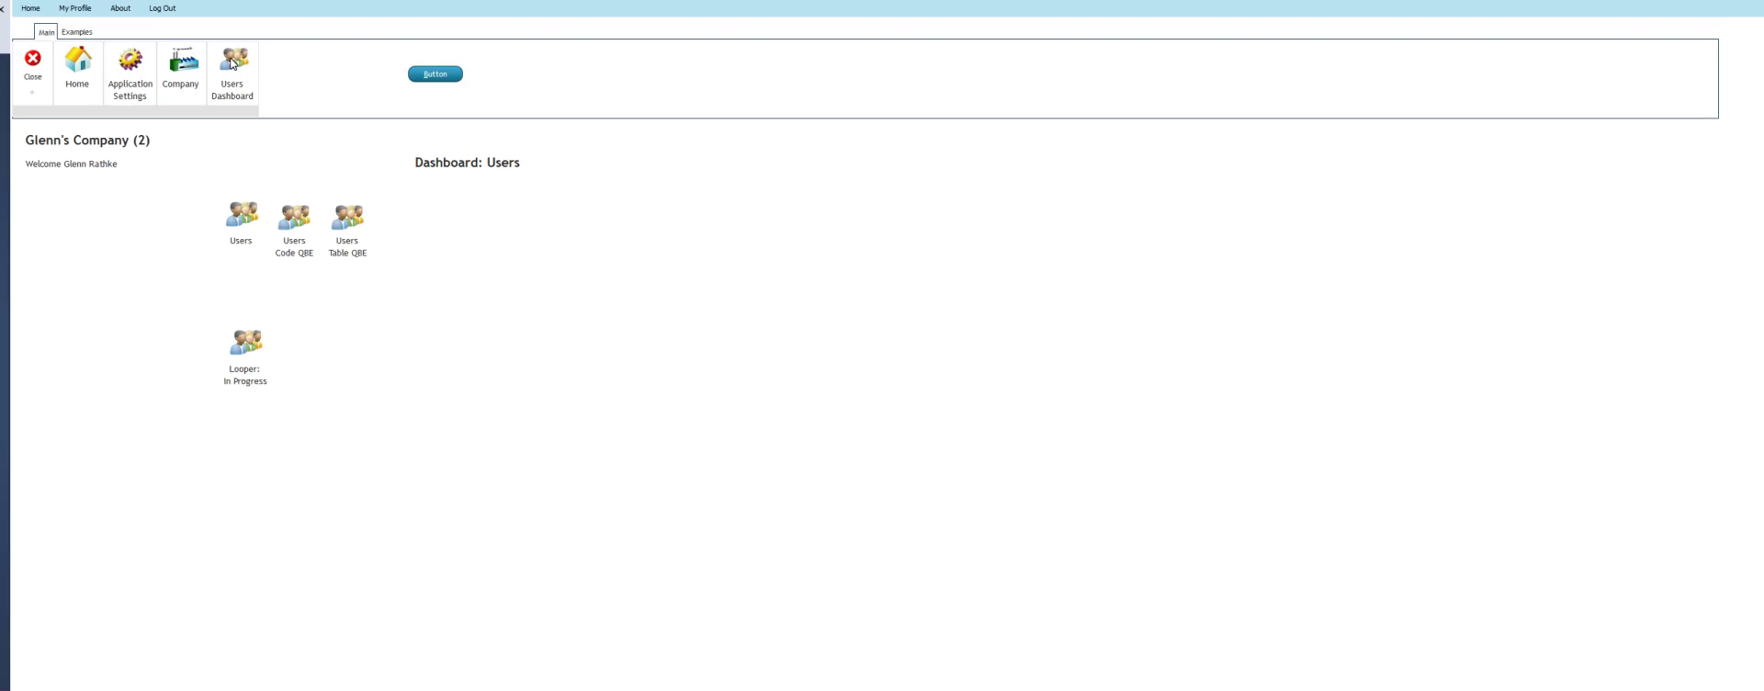
{"action": "left_click", "coordinate": [245, 216]}
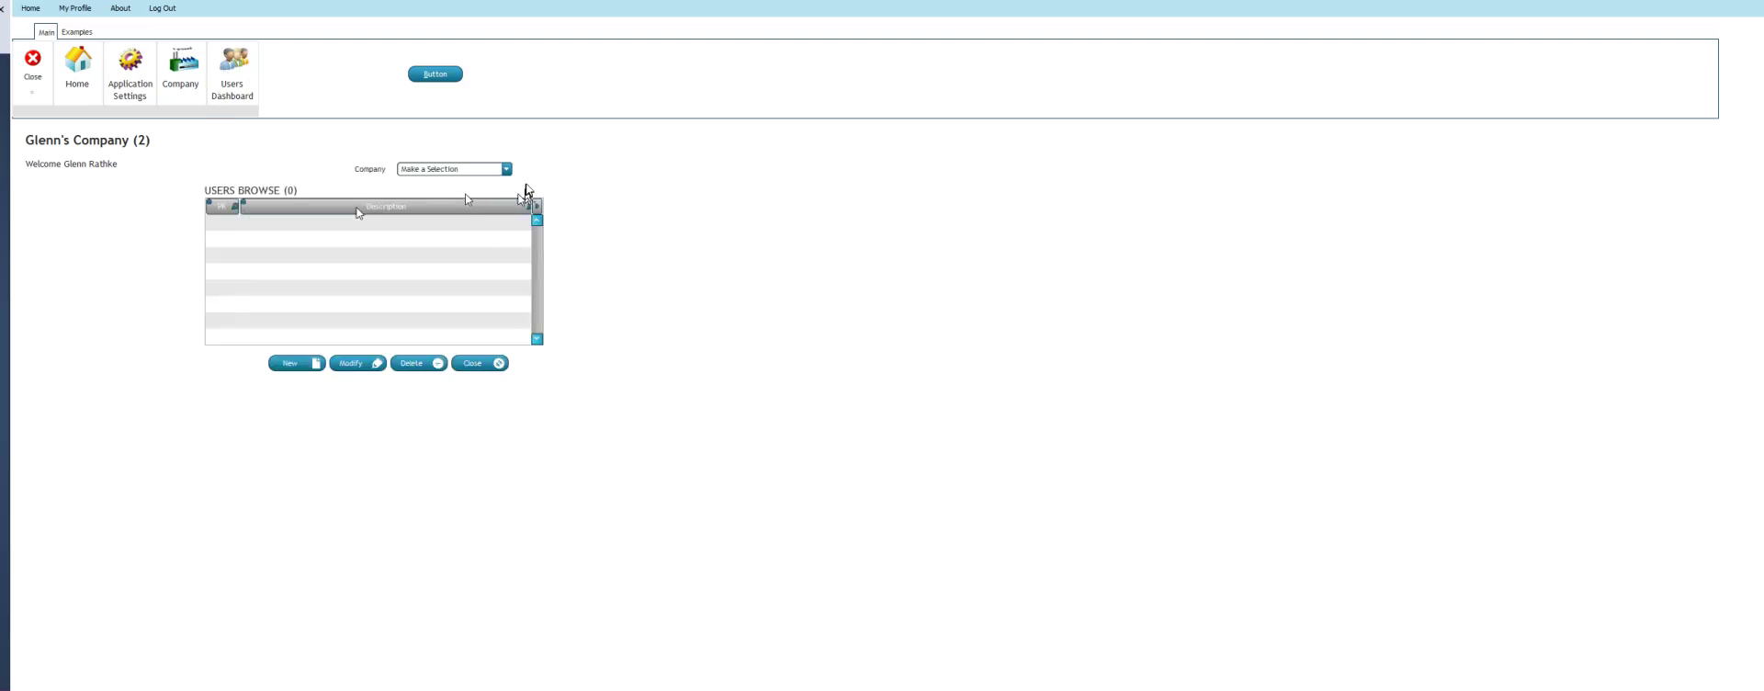
{"action": "left_click", "coordinate": [505, 171]}
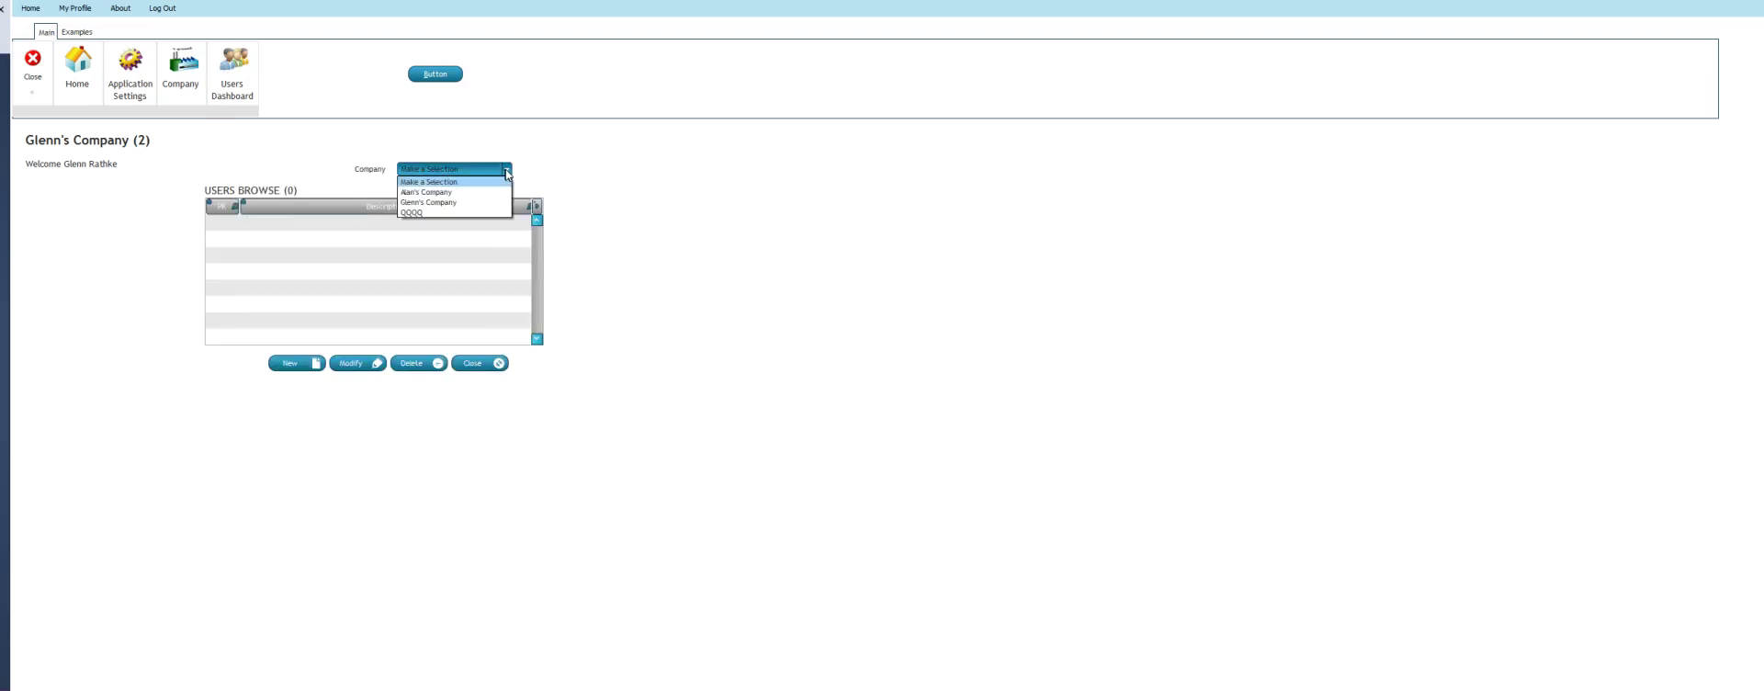
{"action": "left_click", "coordinate": [451, 203]}
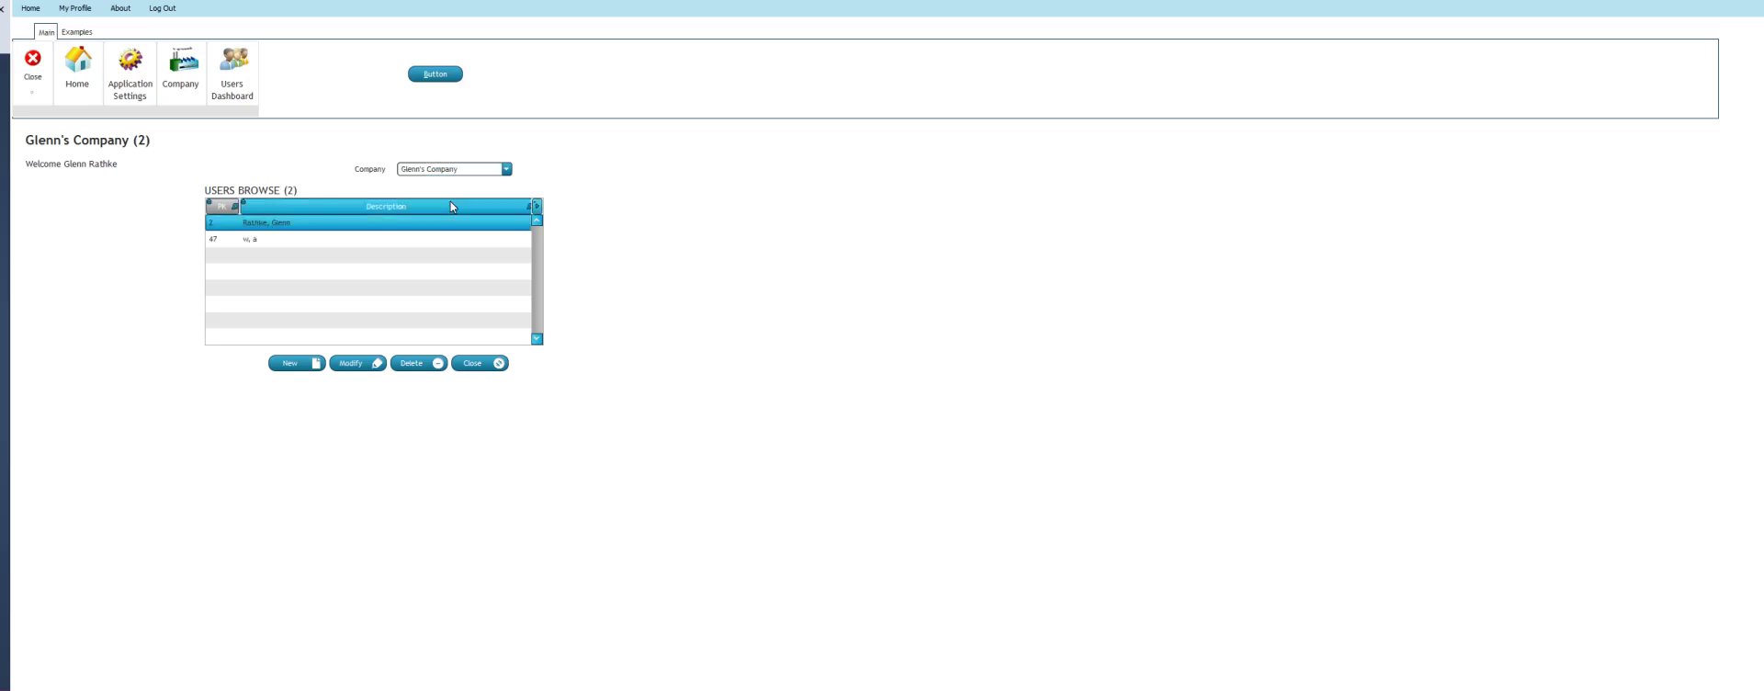
{"action": "left_click", "coordinate": [349, 364]}
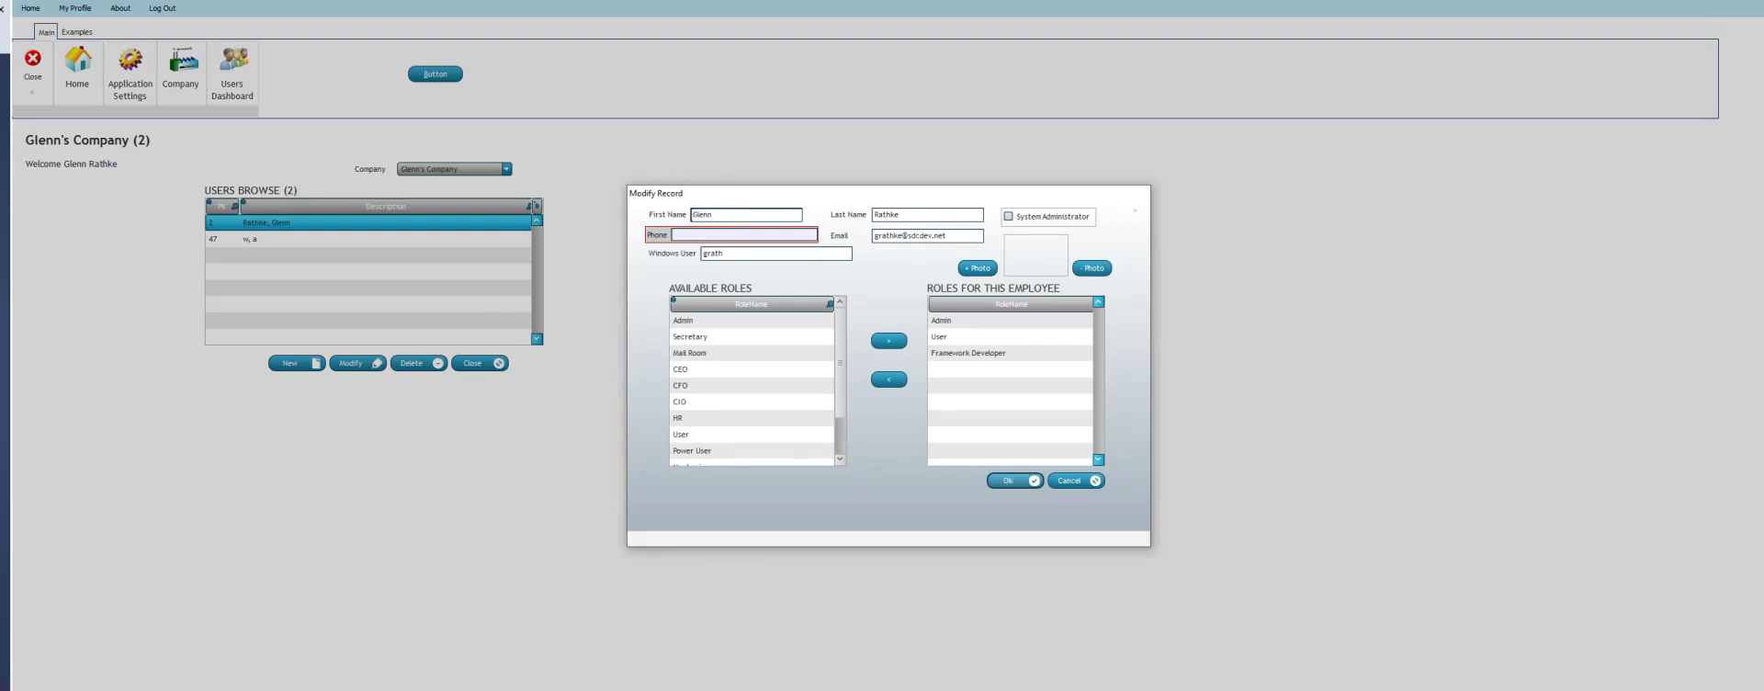
{"action": "left_click", "coordinate": [1067, 481]}
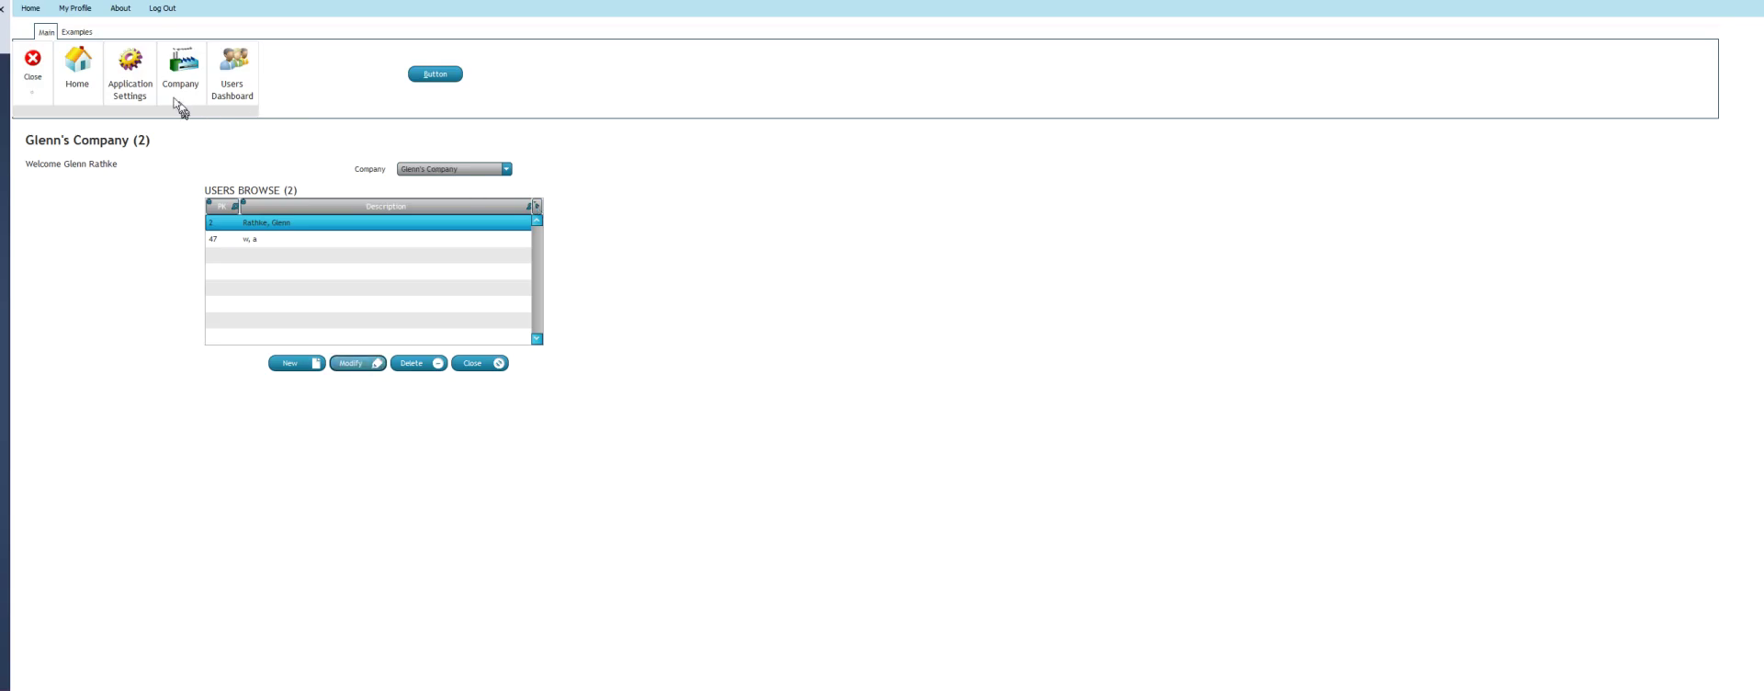
Review the row 71 WIN_Users_U window rule, tick it Active, and close the rules list
{"action": "left_click", "coordinate": [134, 66]}
{"action": "left_click", "coordinate": [231, 396]}
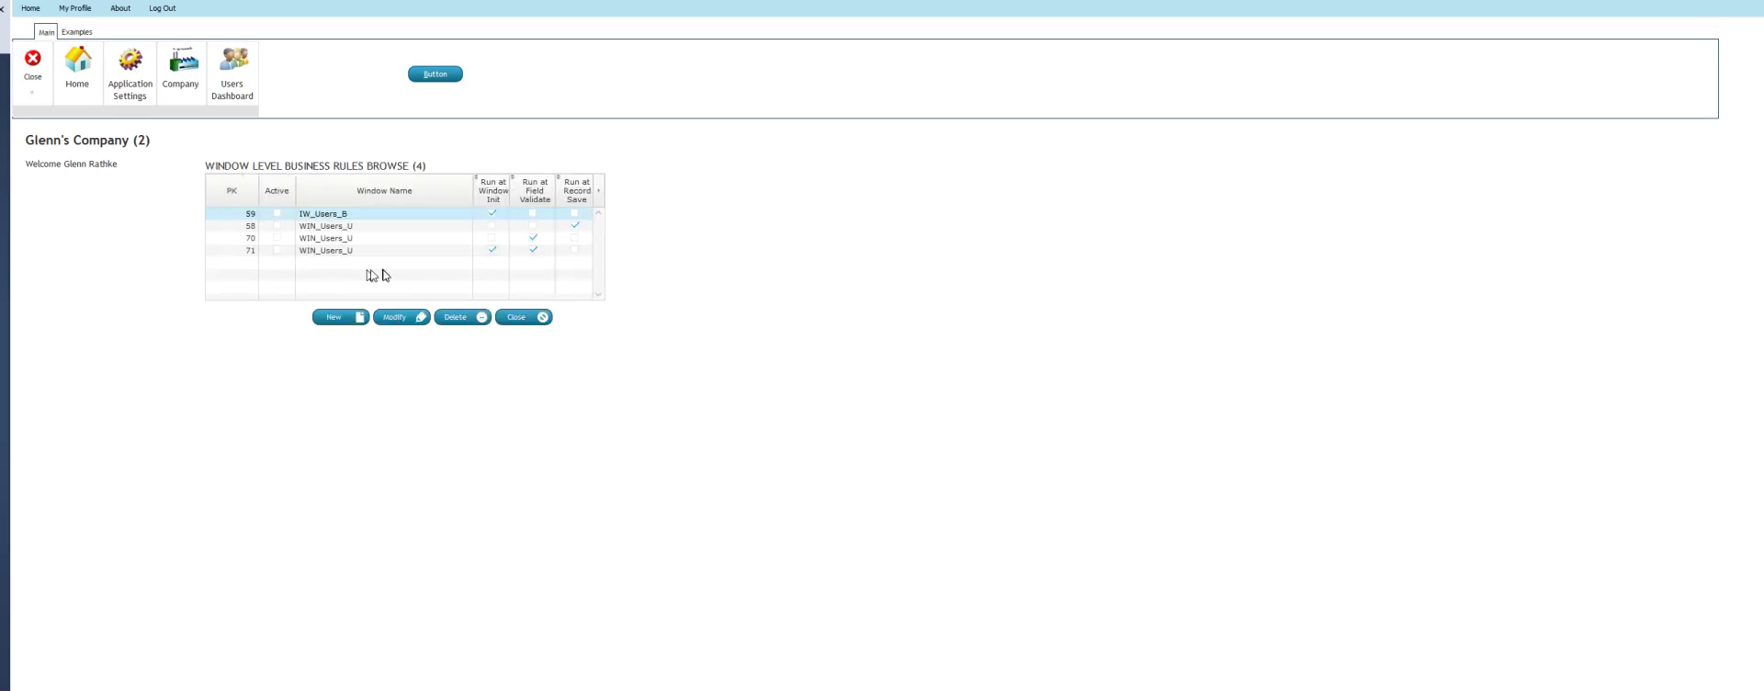
{"action": "left_click", "coordinate": [397, 251]}
{"action": "left_click", "coordinate": [406, 317]}
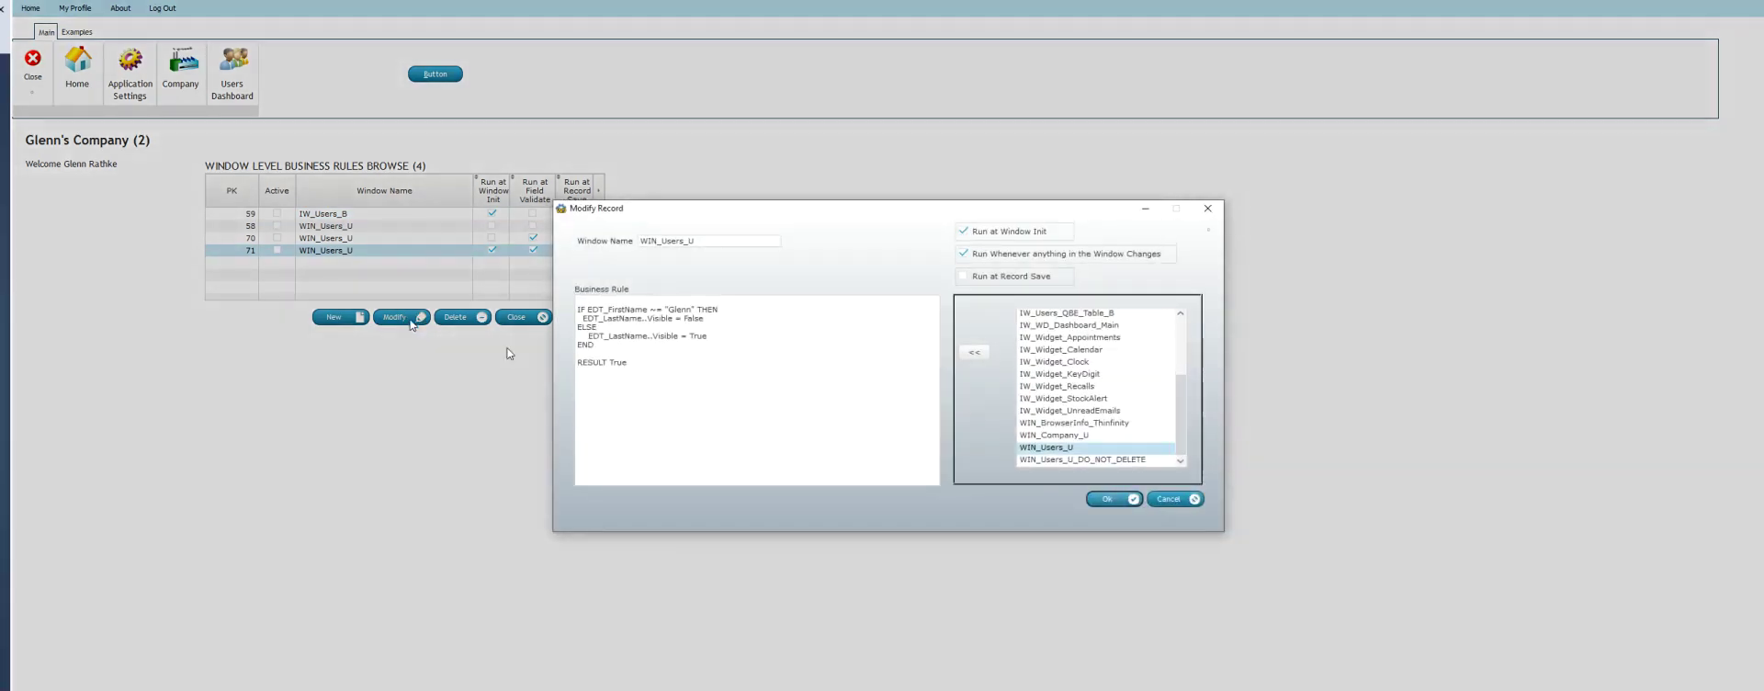
{"action": "left_click", "coordinate": [1167, 501]}
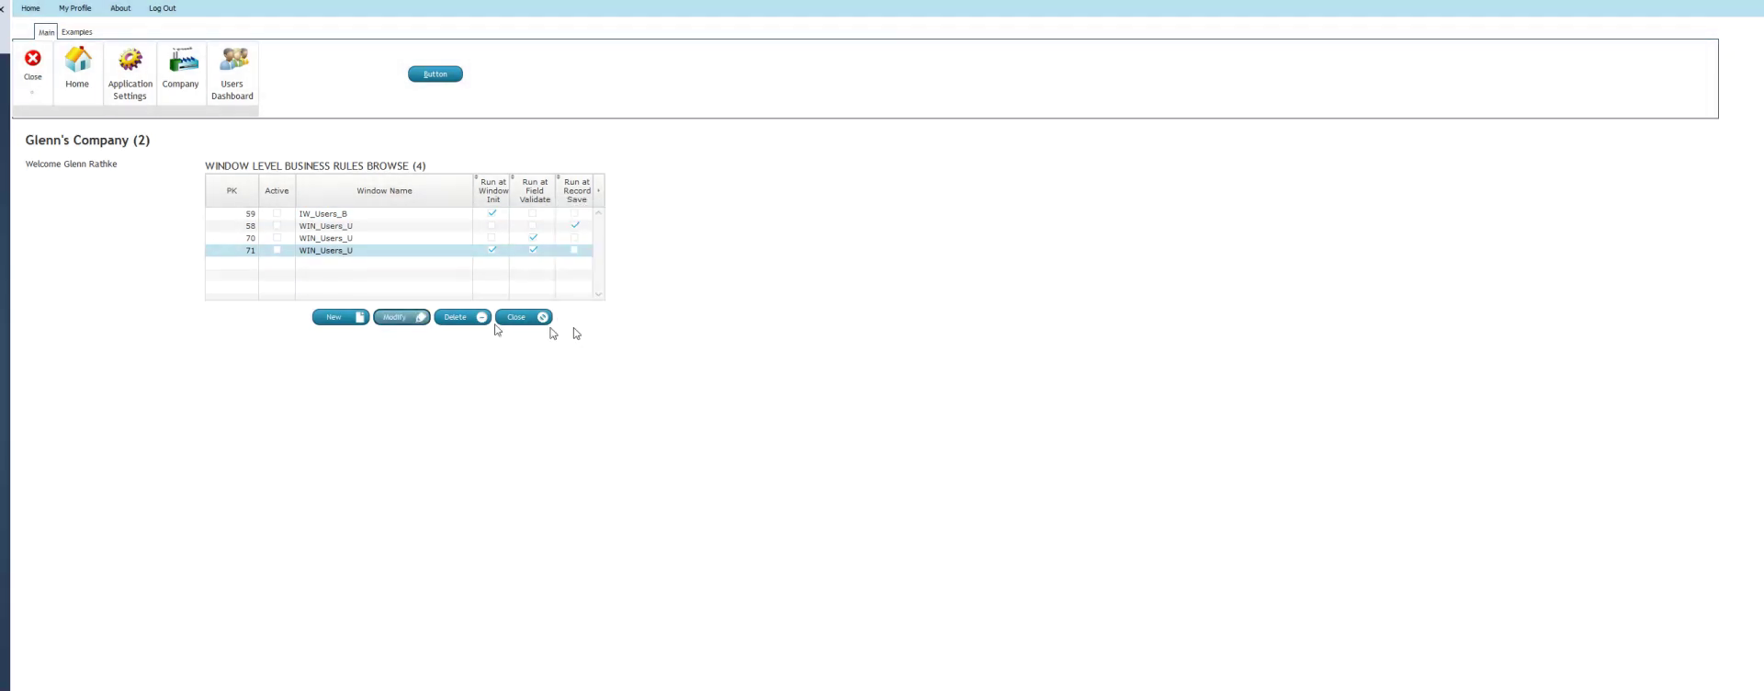
{"action": "left_click", "coordinate": [277, 250]}
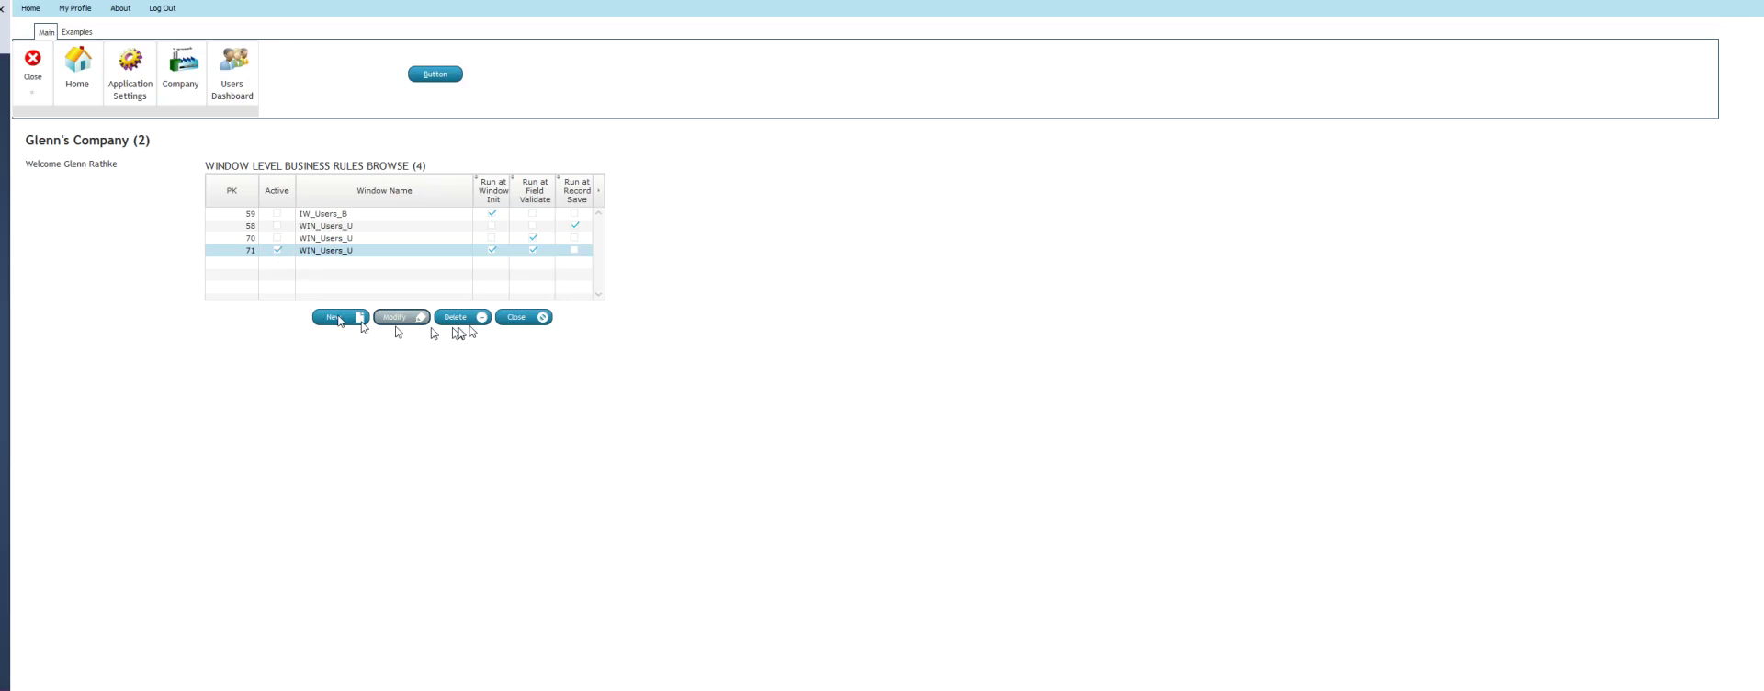
{"action": "left_click", "coordinate": [513, 320]}
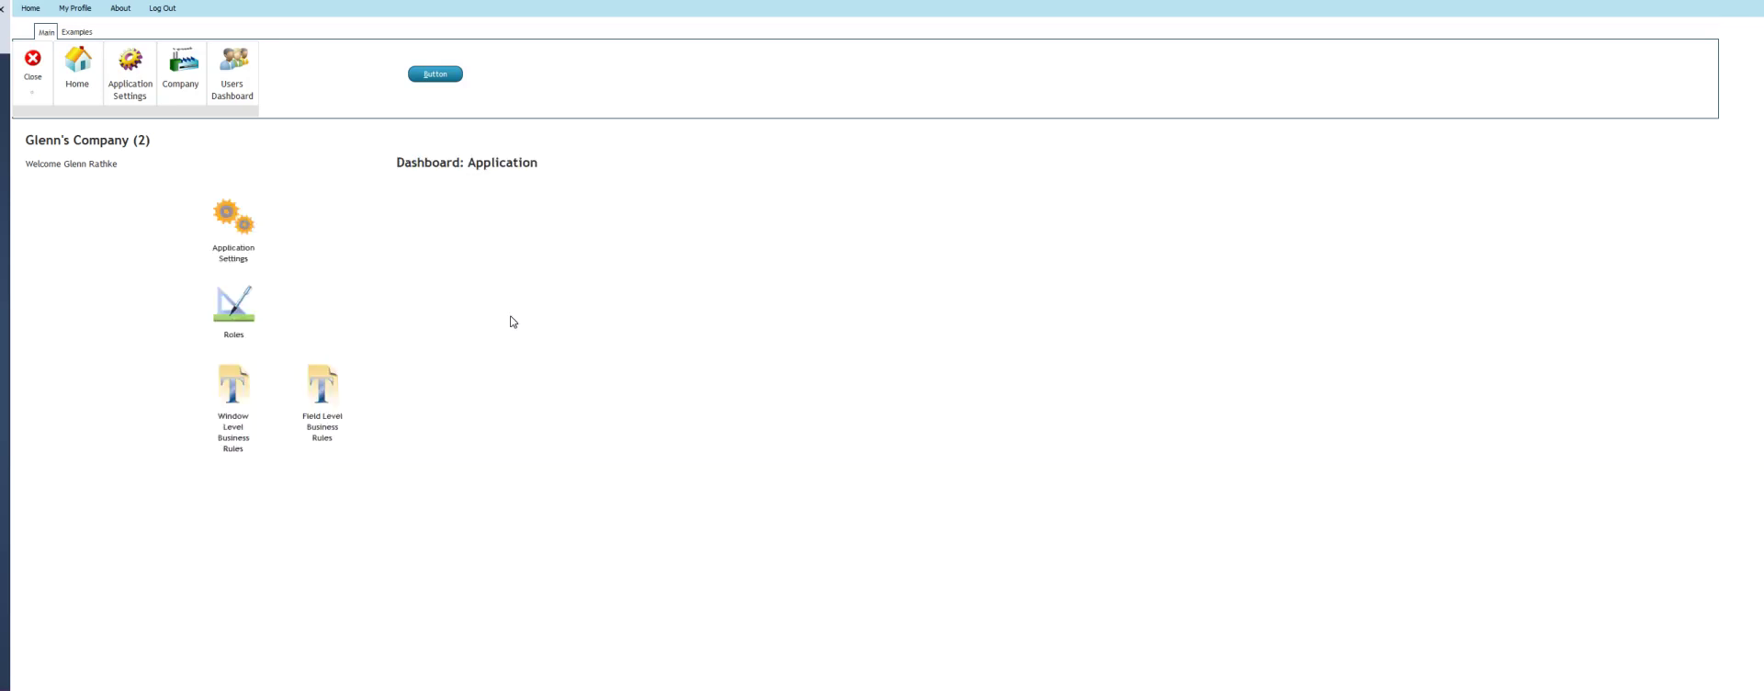
List the current company's users, view and cancel the first user's record, then go back to Application Settings
{"action": "left_click", "coordinate": [235, 72]}
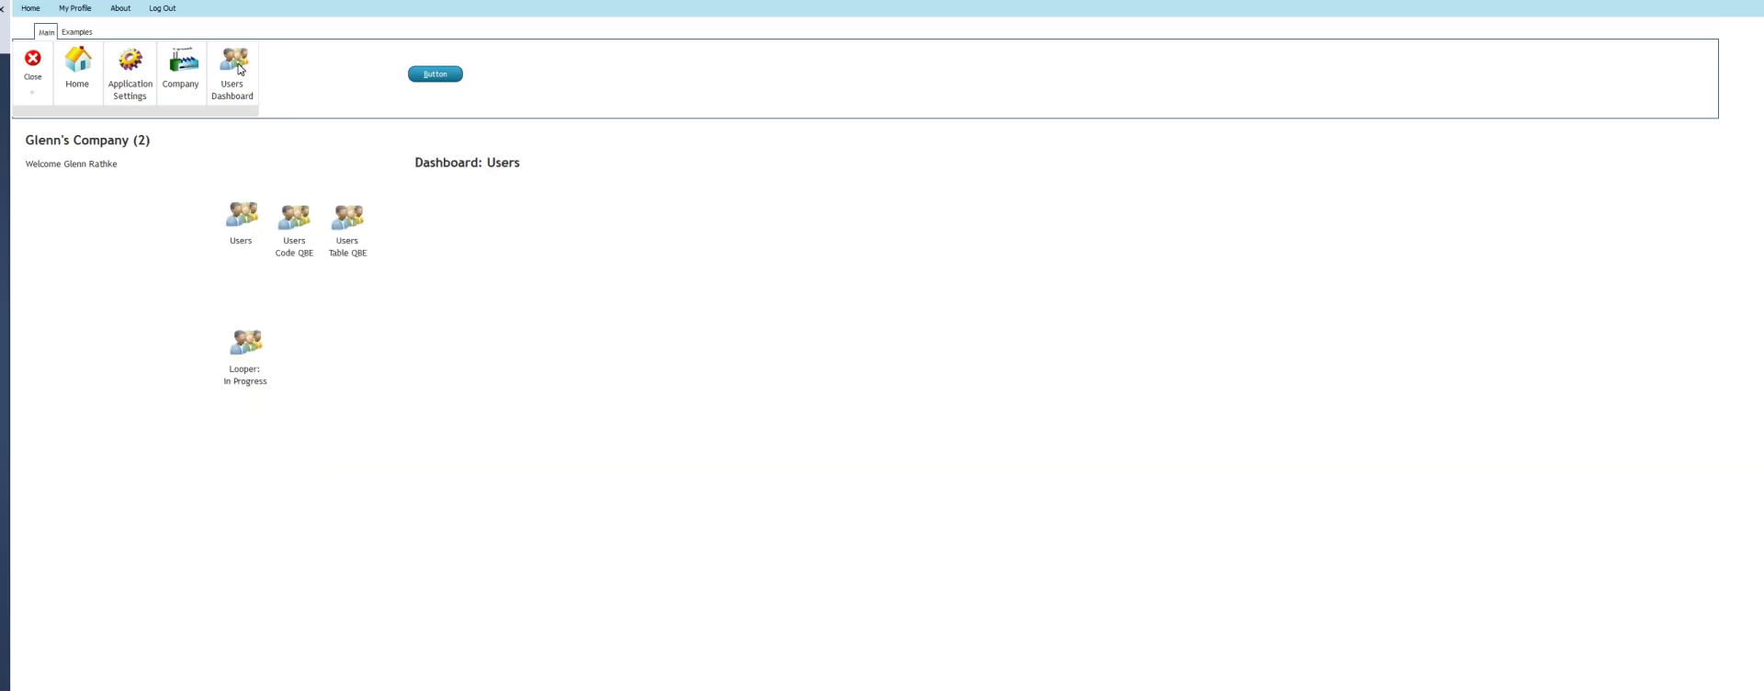
{"action": "left_click", "coordinate": [238, 214]}
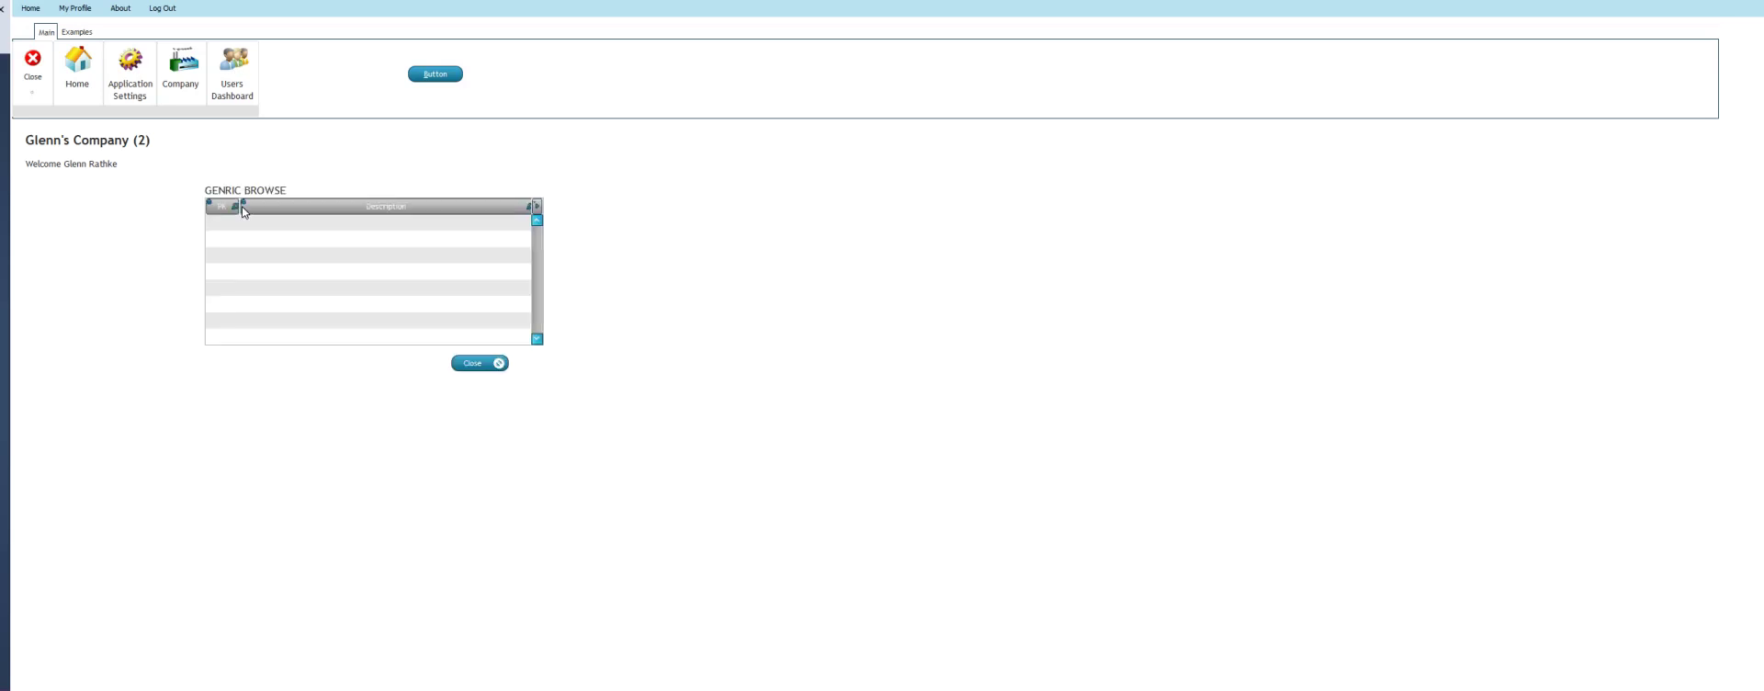
{"action": "left_click", "coordinate": [506, 169]}
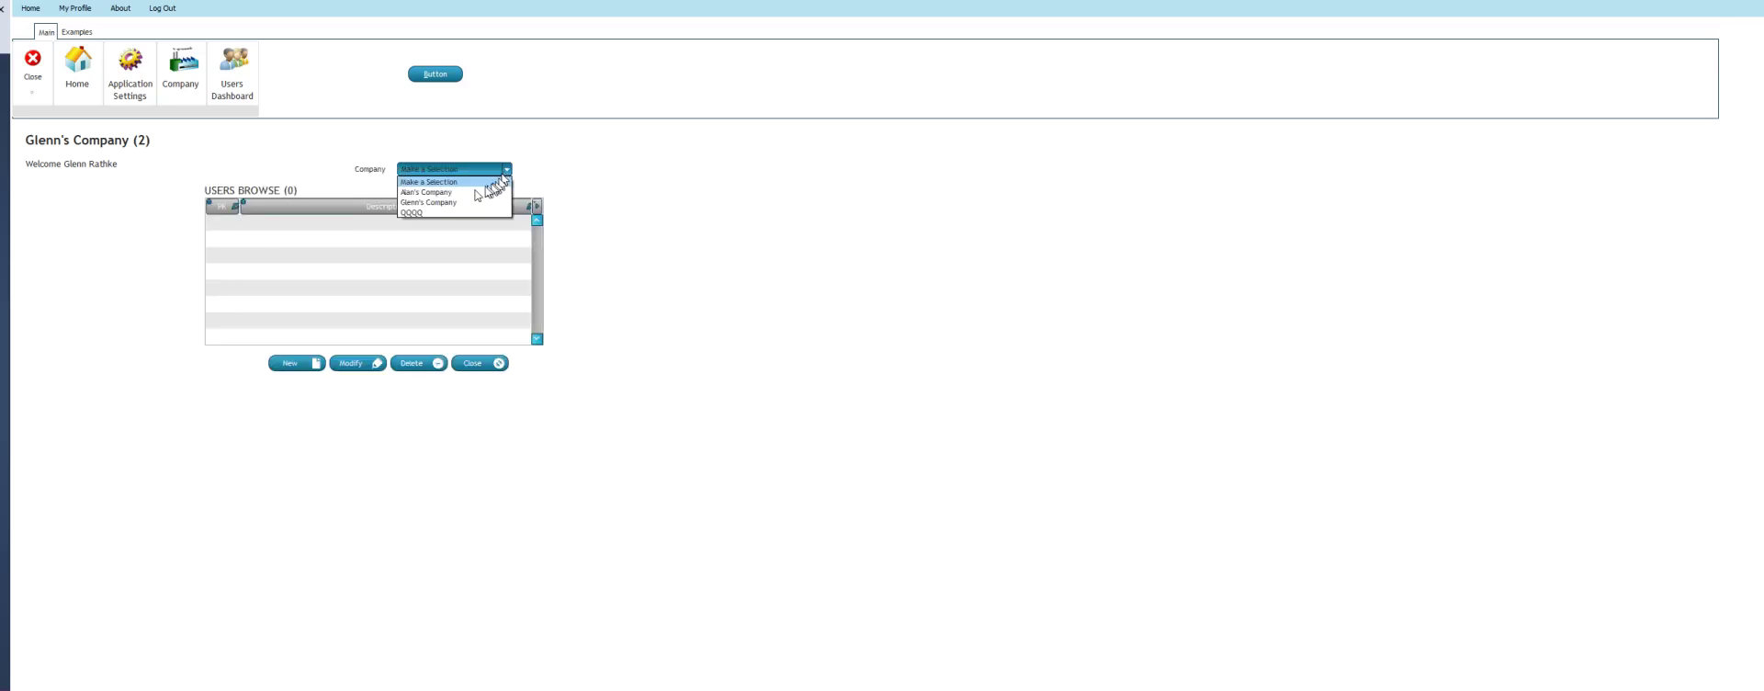
{"action": "left_click", "coordinate": [454, 202]}
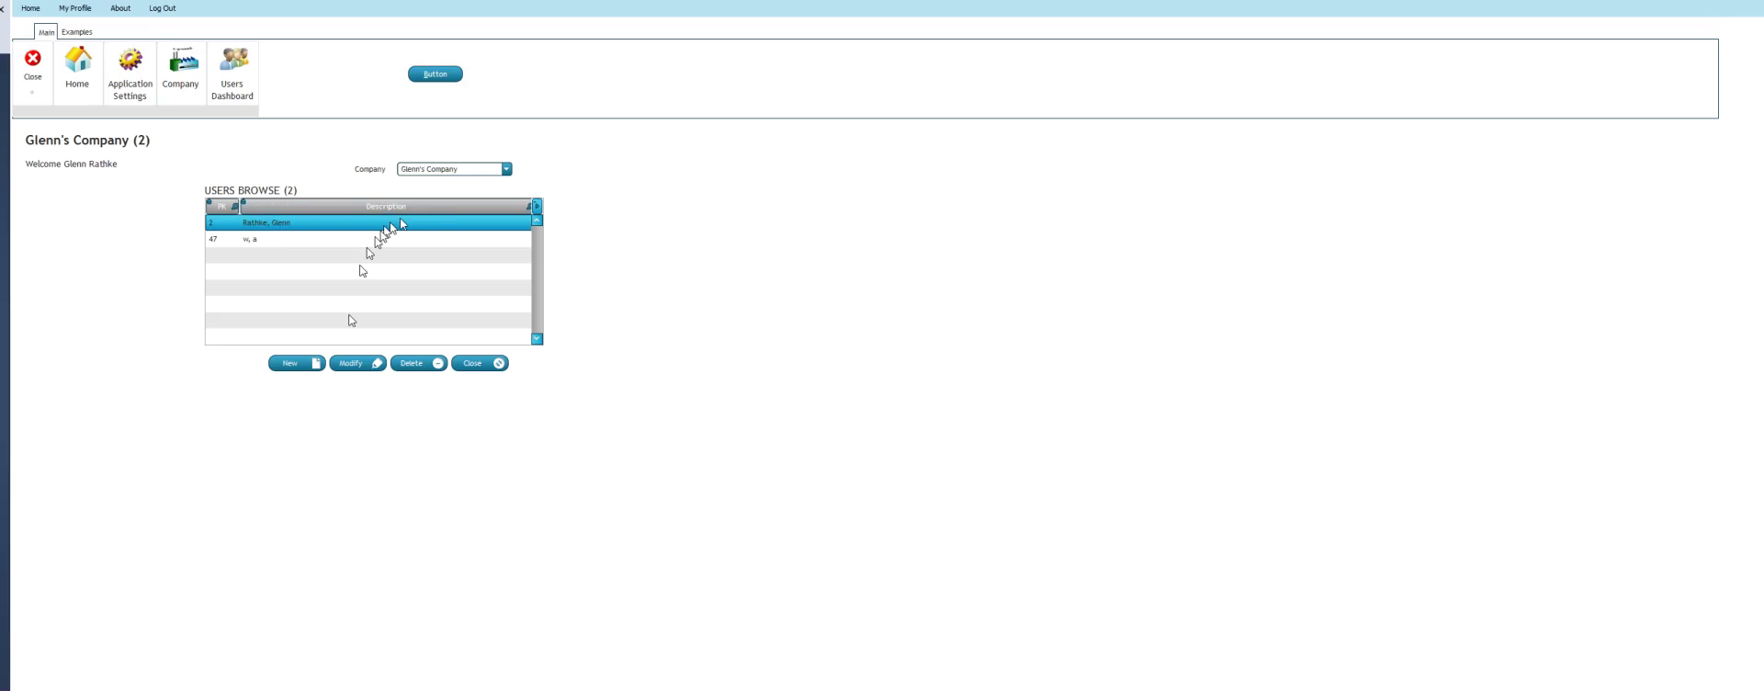
{"action": "left_click", "coordinate": [351, 361]}
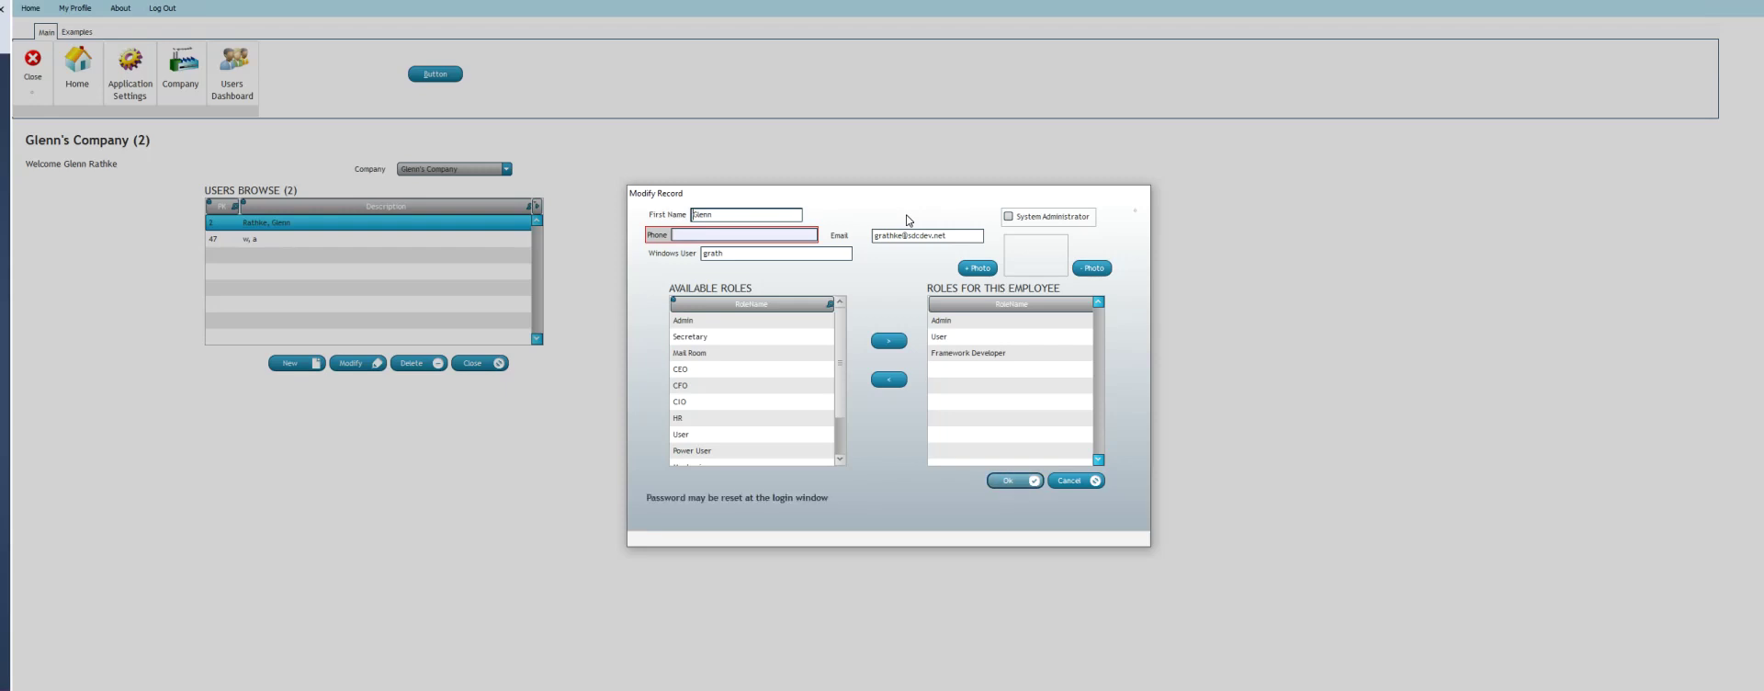
{"action": "left_click", "coordinate": [1068, 480]}
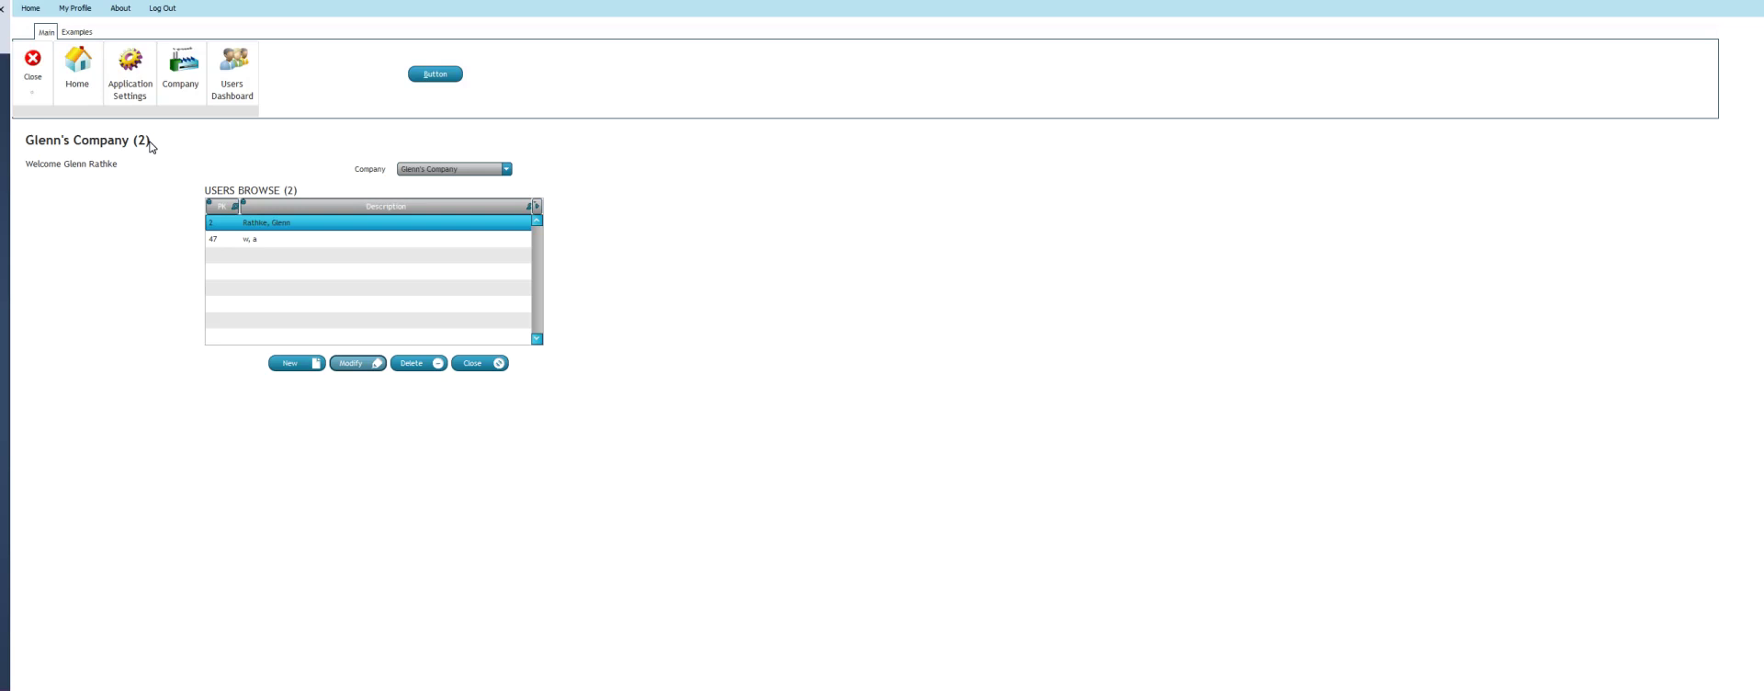
{"action": "left_click", "coordinate": [134, 74]}
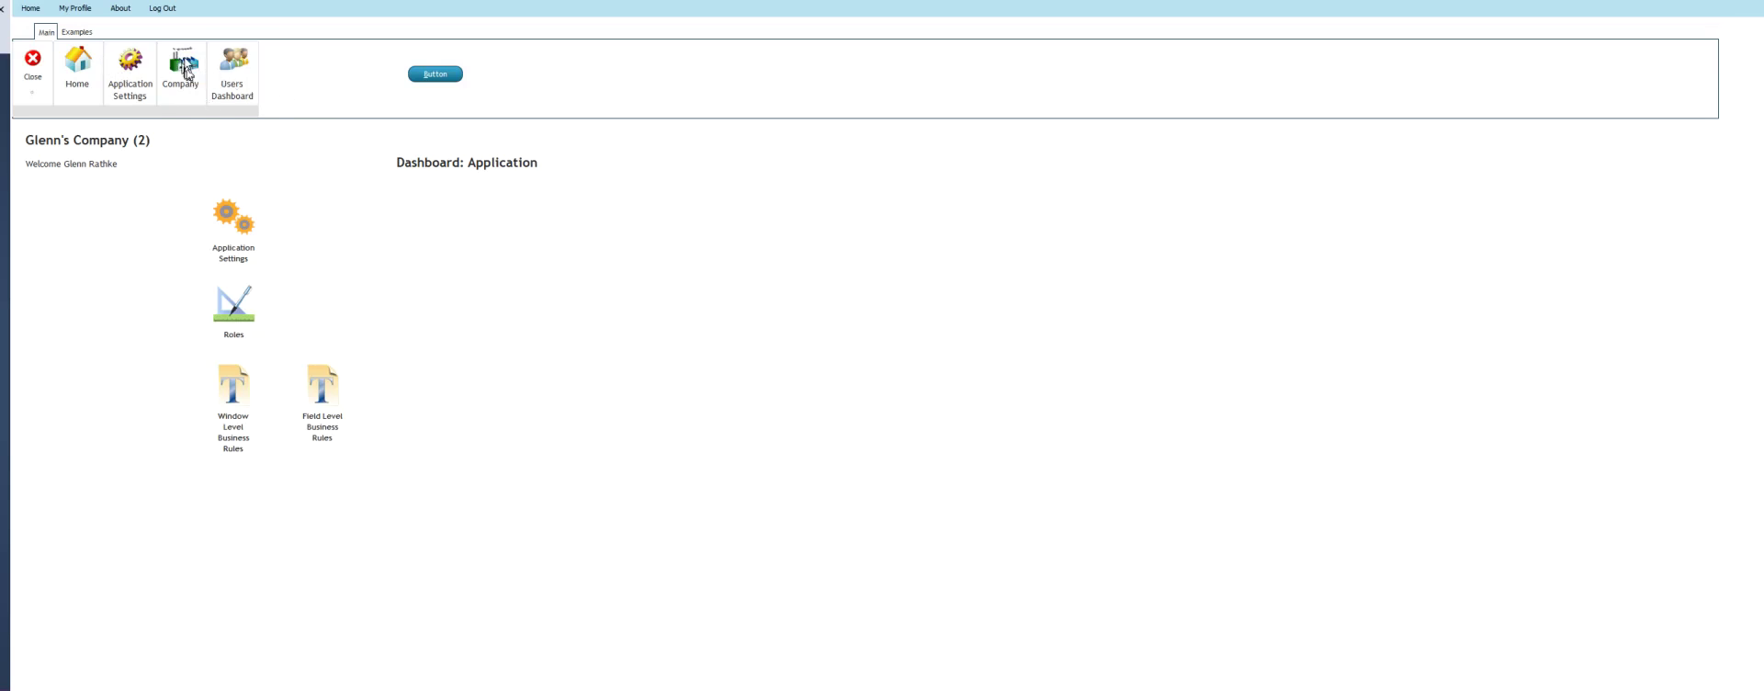
Close the running Framework app, returning to the editor with the IW_Test_B browse window
{"action": "left_click", "coordinate": [33, 61]}
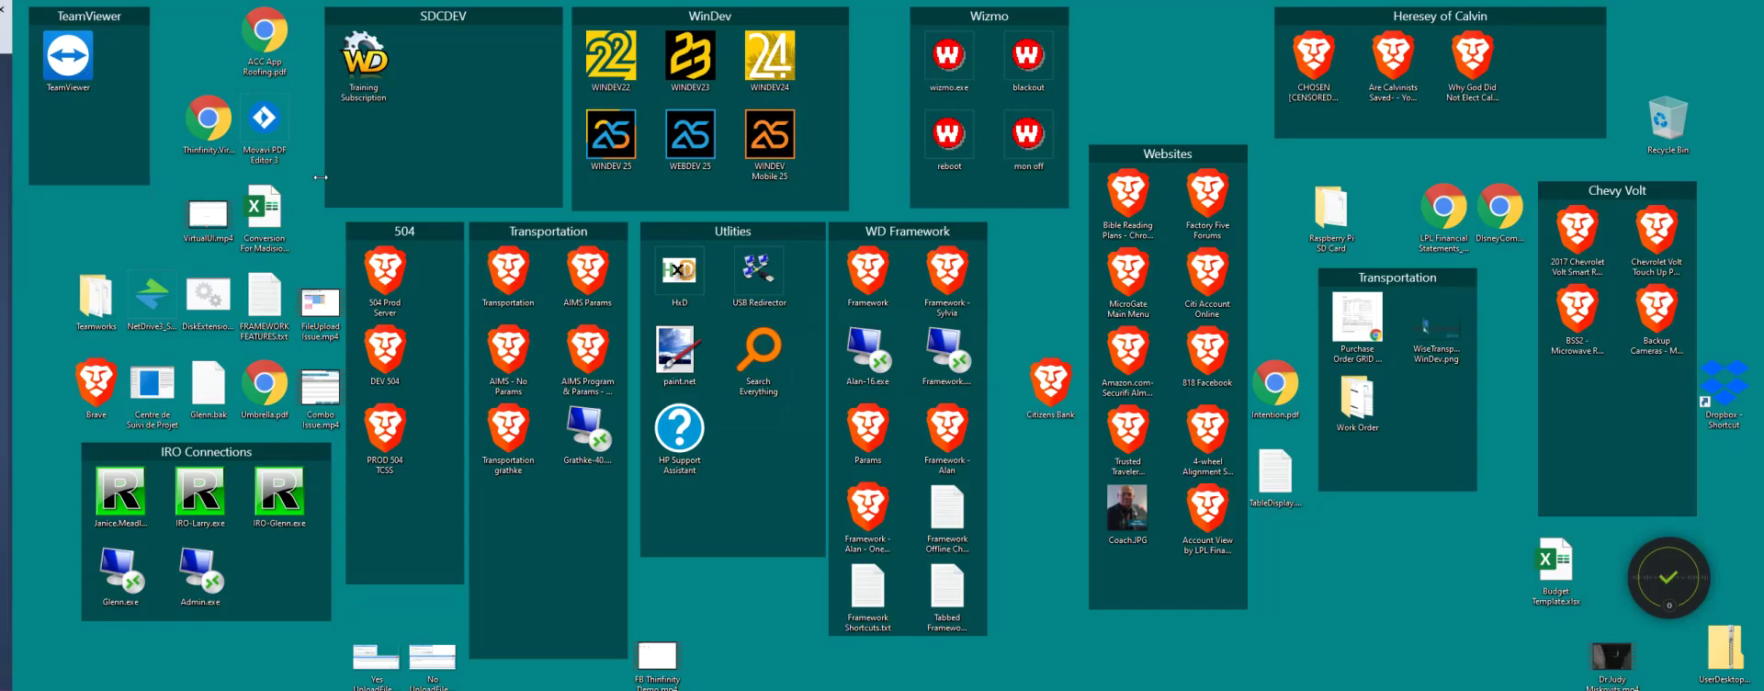
Log in as the other sample user, then close the app to return to WIN_Main_Menu in the editor
{"action": "left_click", "coordinate": [921, 320]}
{"action": "left_click", "coordinate": [927, 392]}
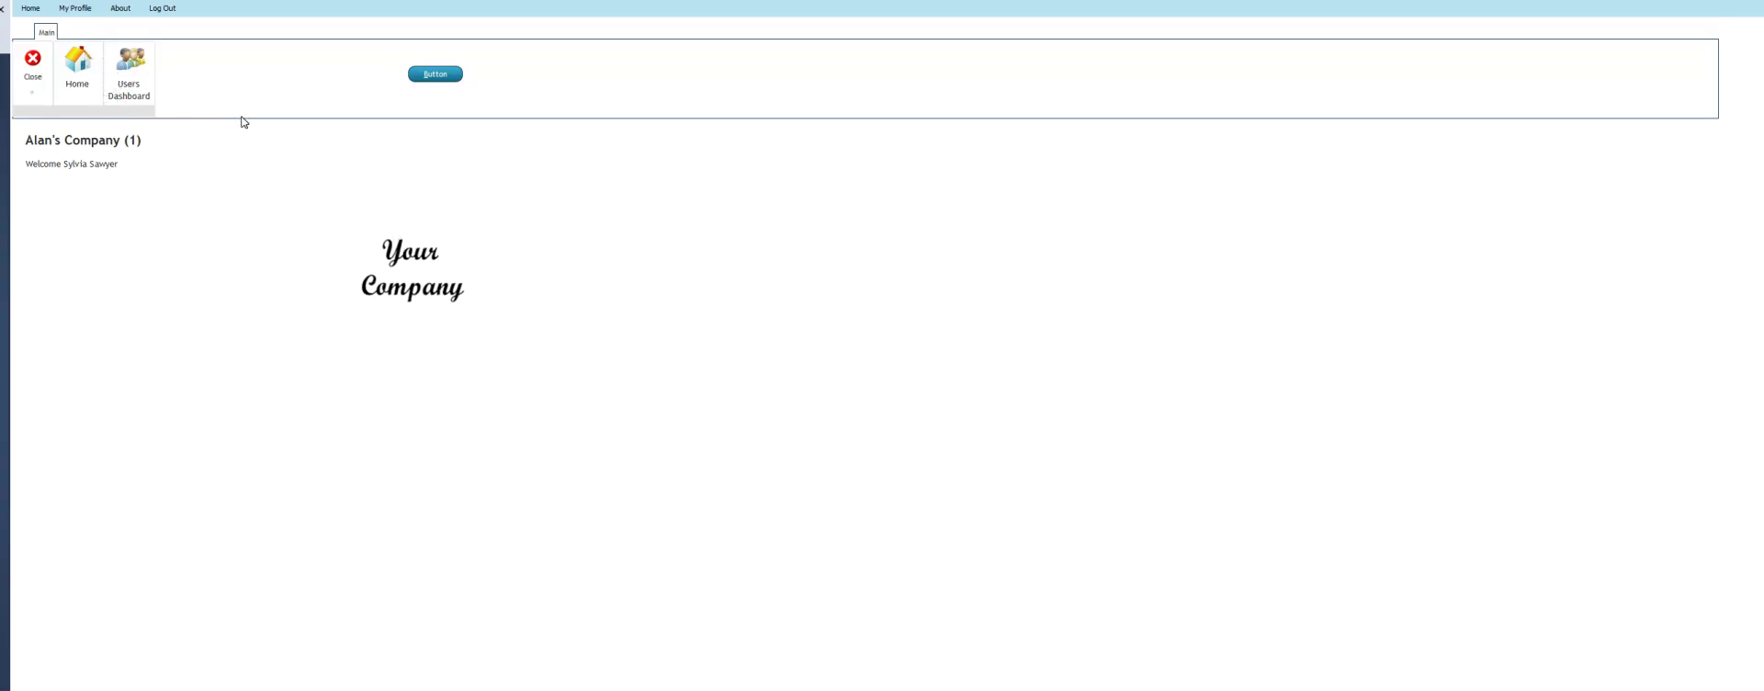
{"action": "left_click", "coordinate": [35, 58]}
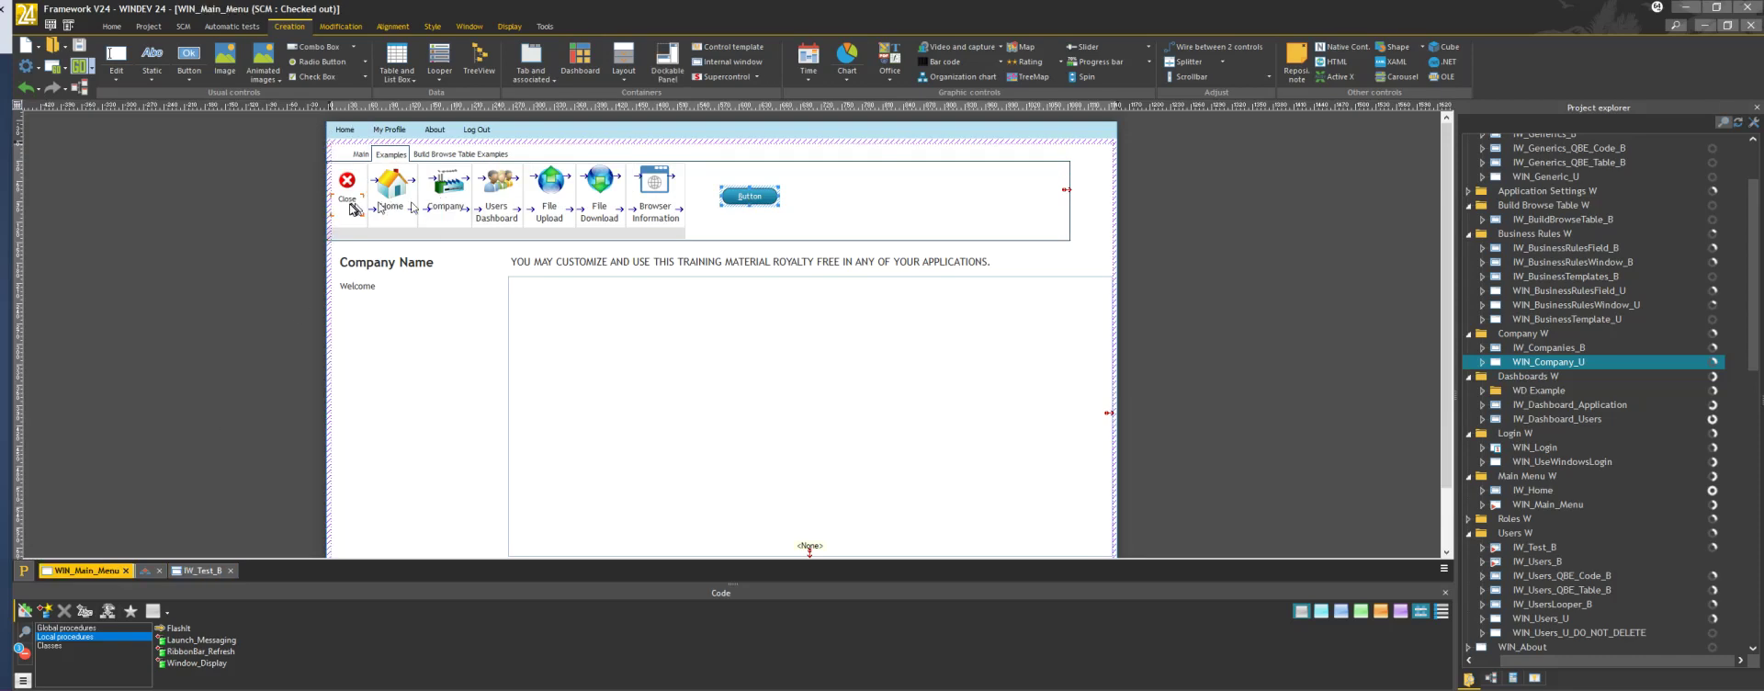
{"action": "left_click", "coordinate": [449, 190]}
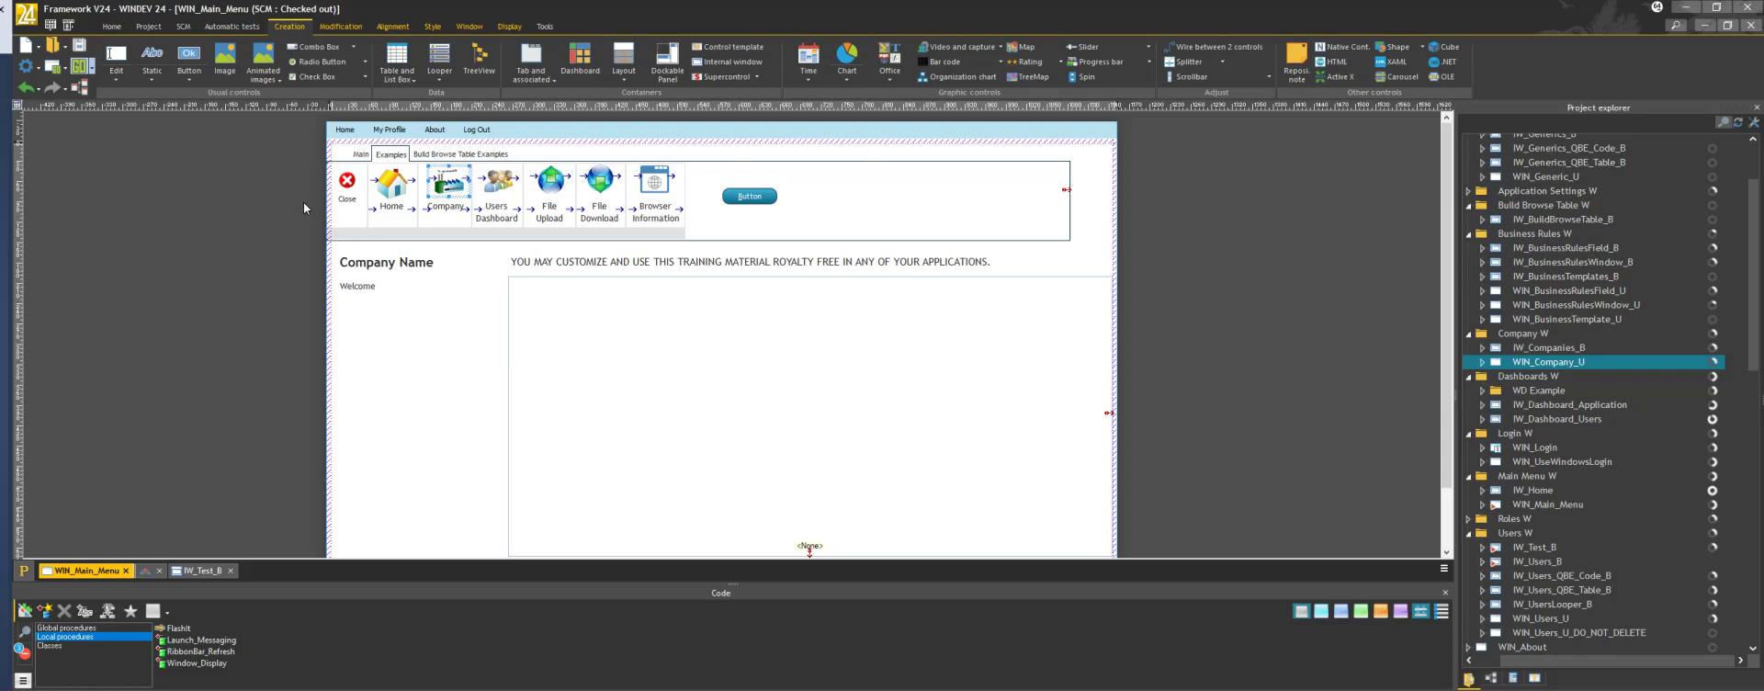
{"action": "key", "text": "F2"}
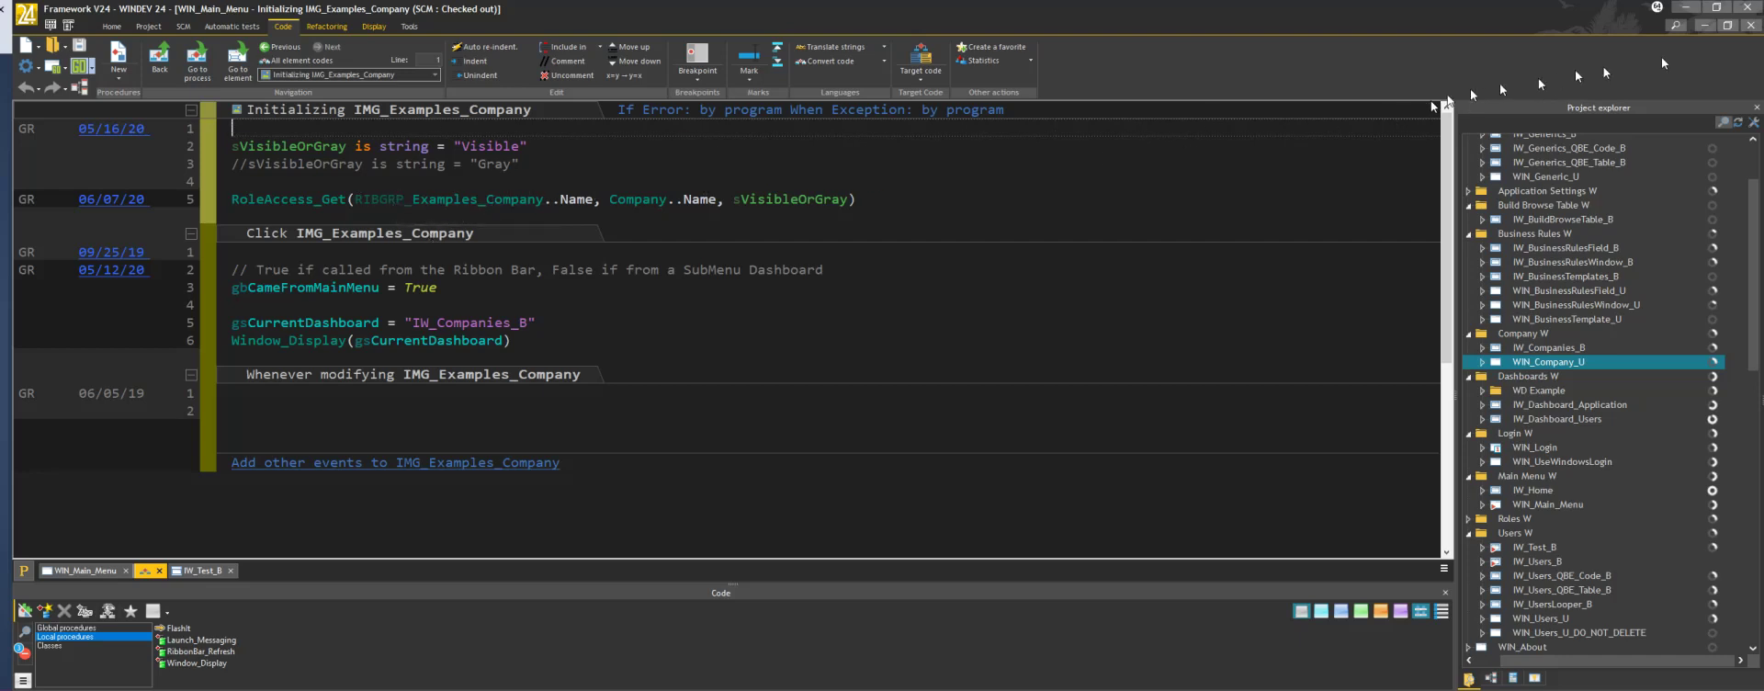
{"action": "left_click", "coordinate": [1749, 27]}
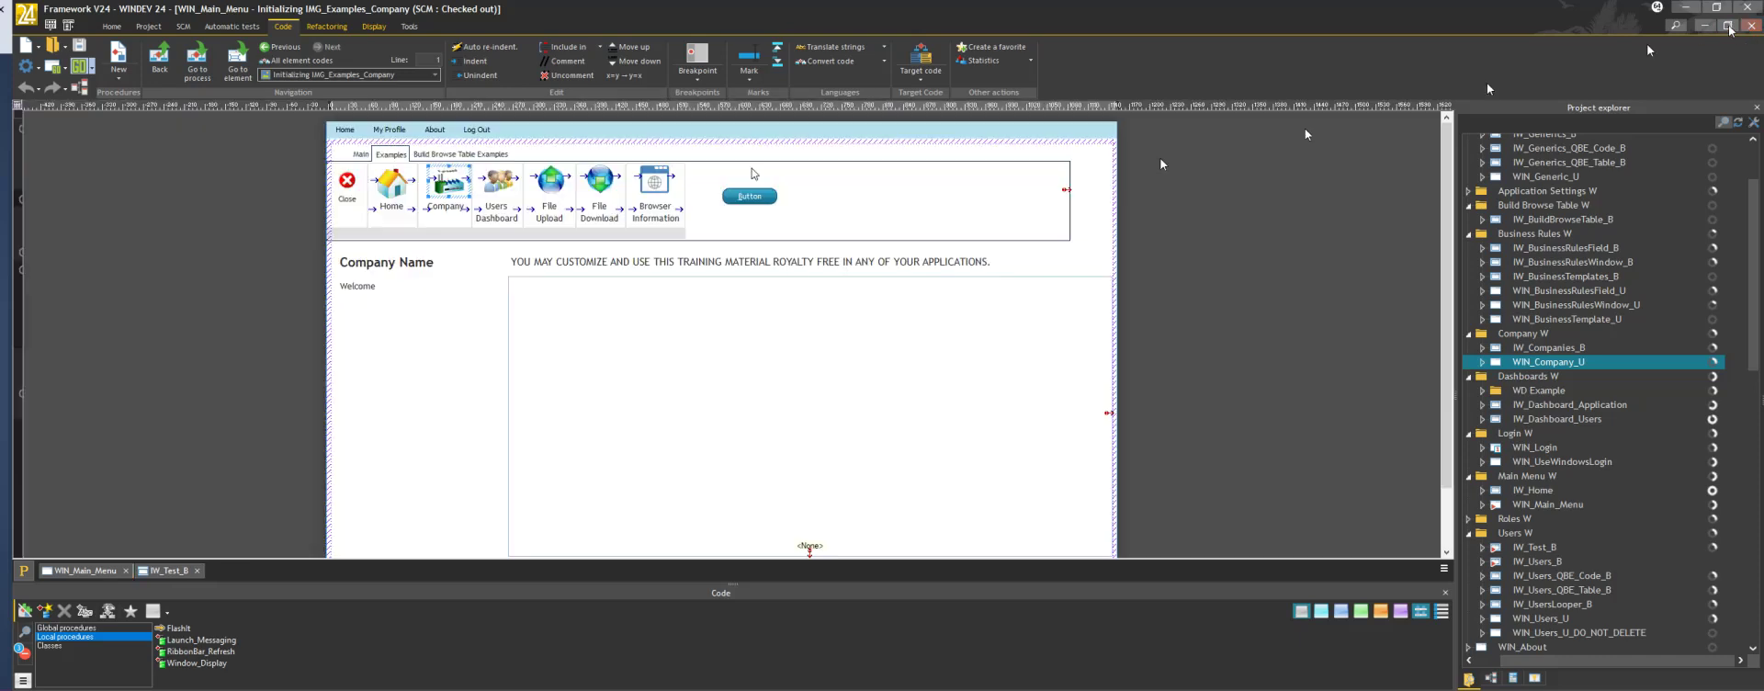
{"action": "left_click", "coordinate": [915, 203]}
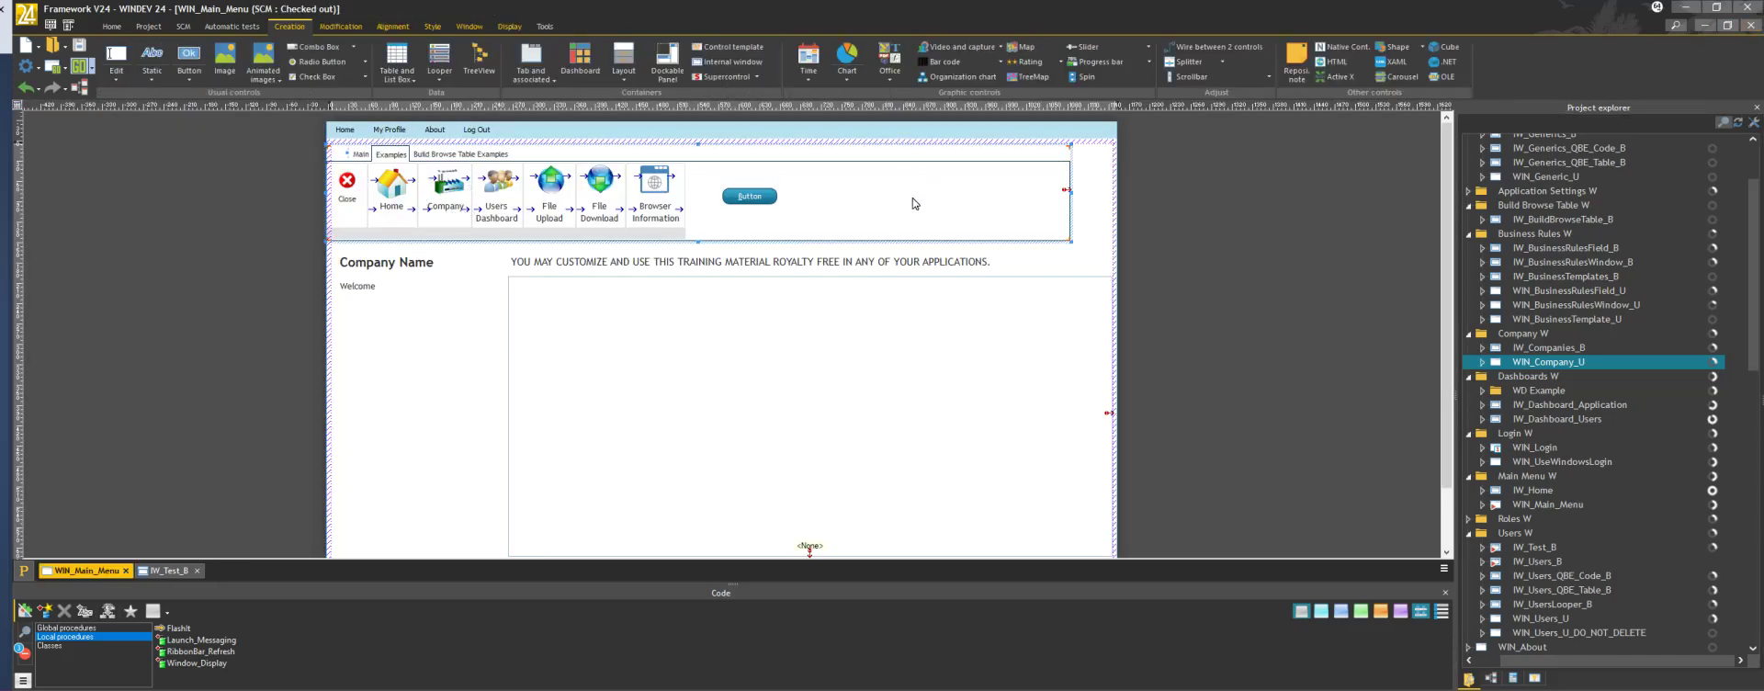
{"action": "double_click", "coordinate": [914, 203]}
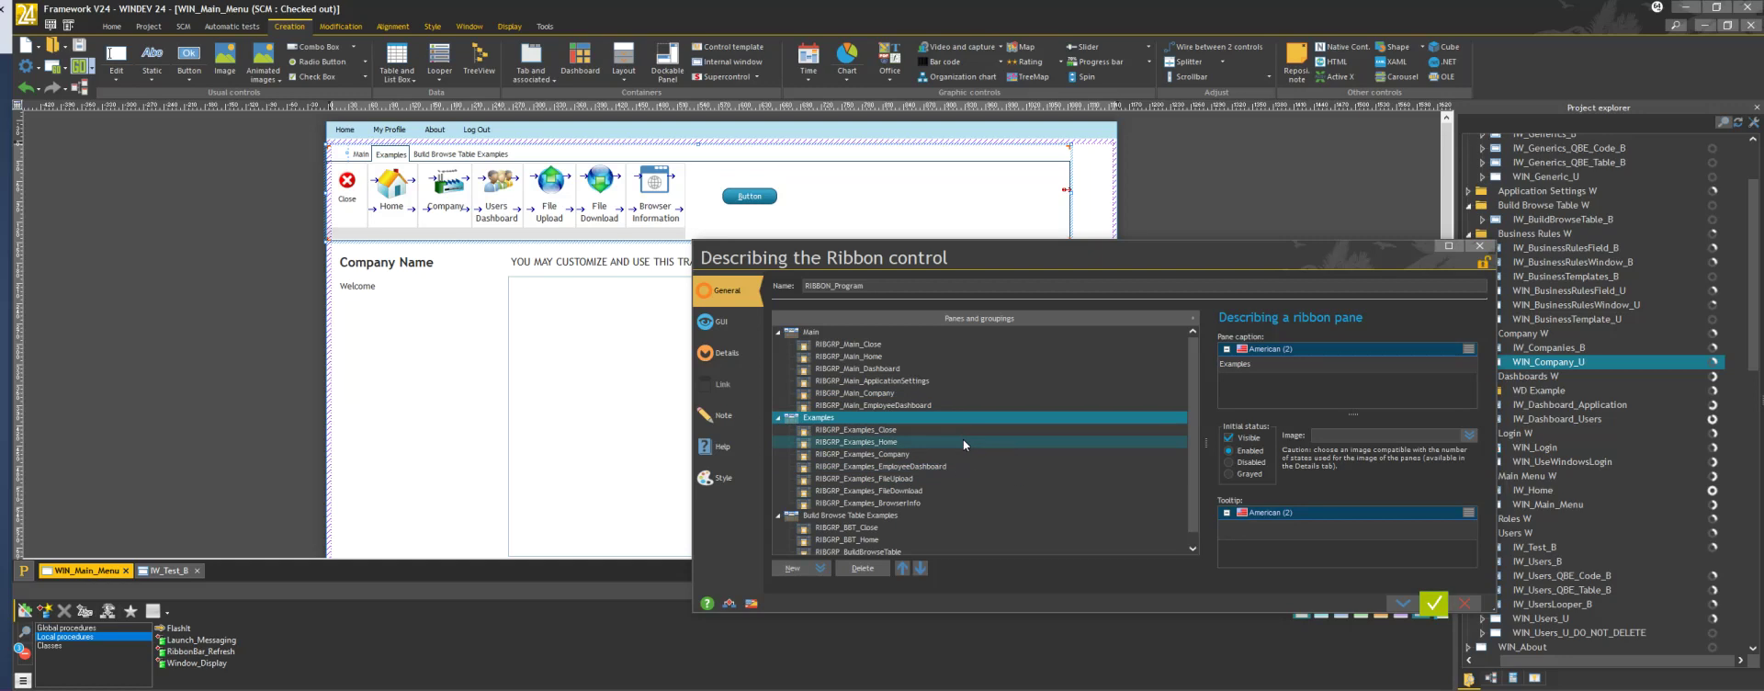
{"action": "left_click", "coordinate": [1462, 603]}
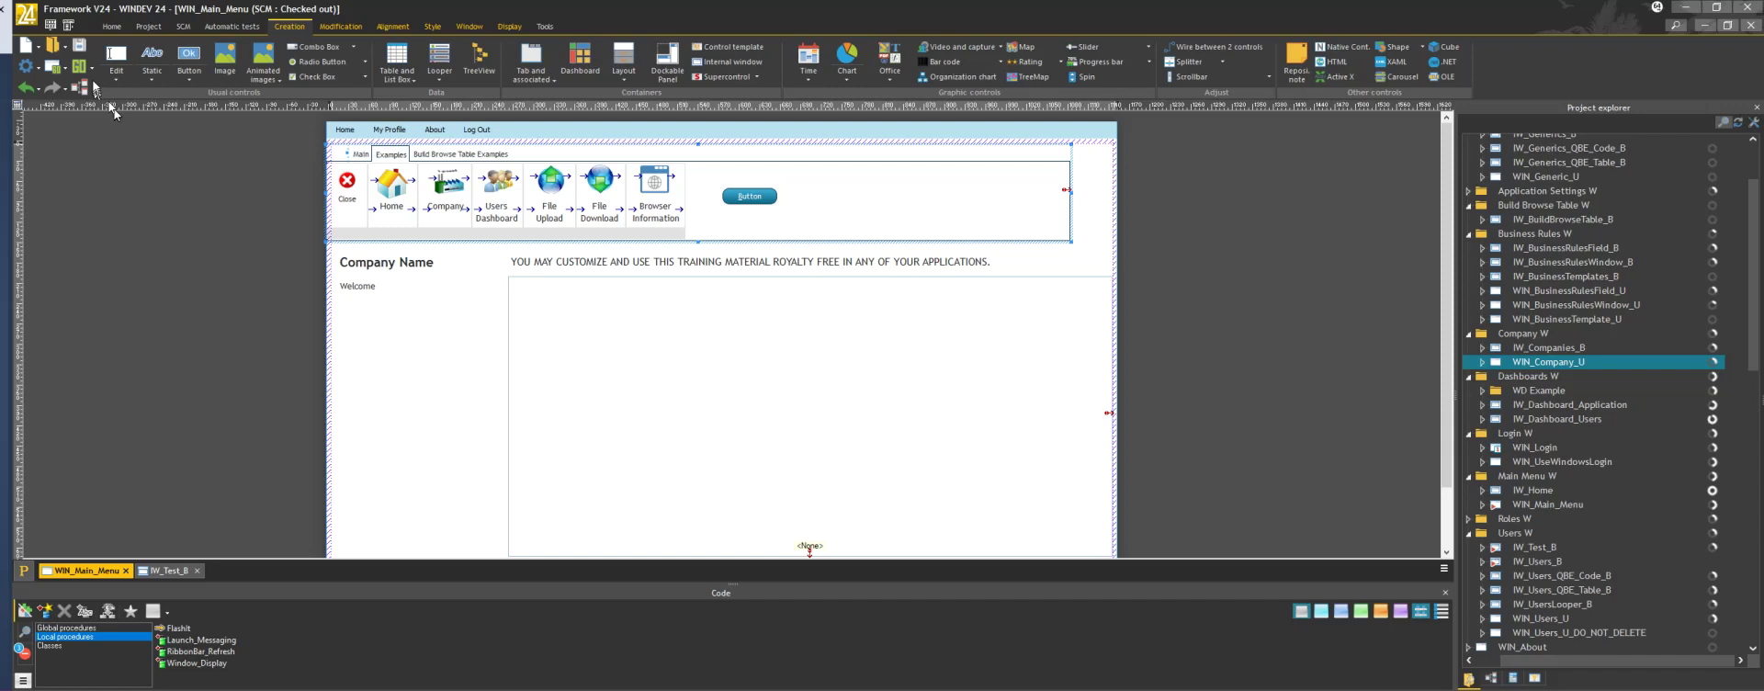
Launch the project with GO, quick-login as the demo user, and open Users Dashboard > Users
{"action": "left_click", "coordinate": [81, 70]}
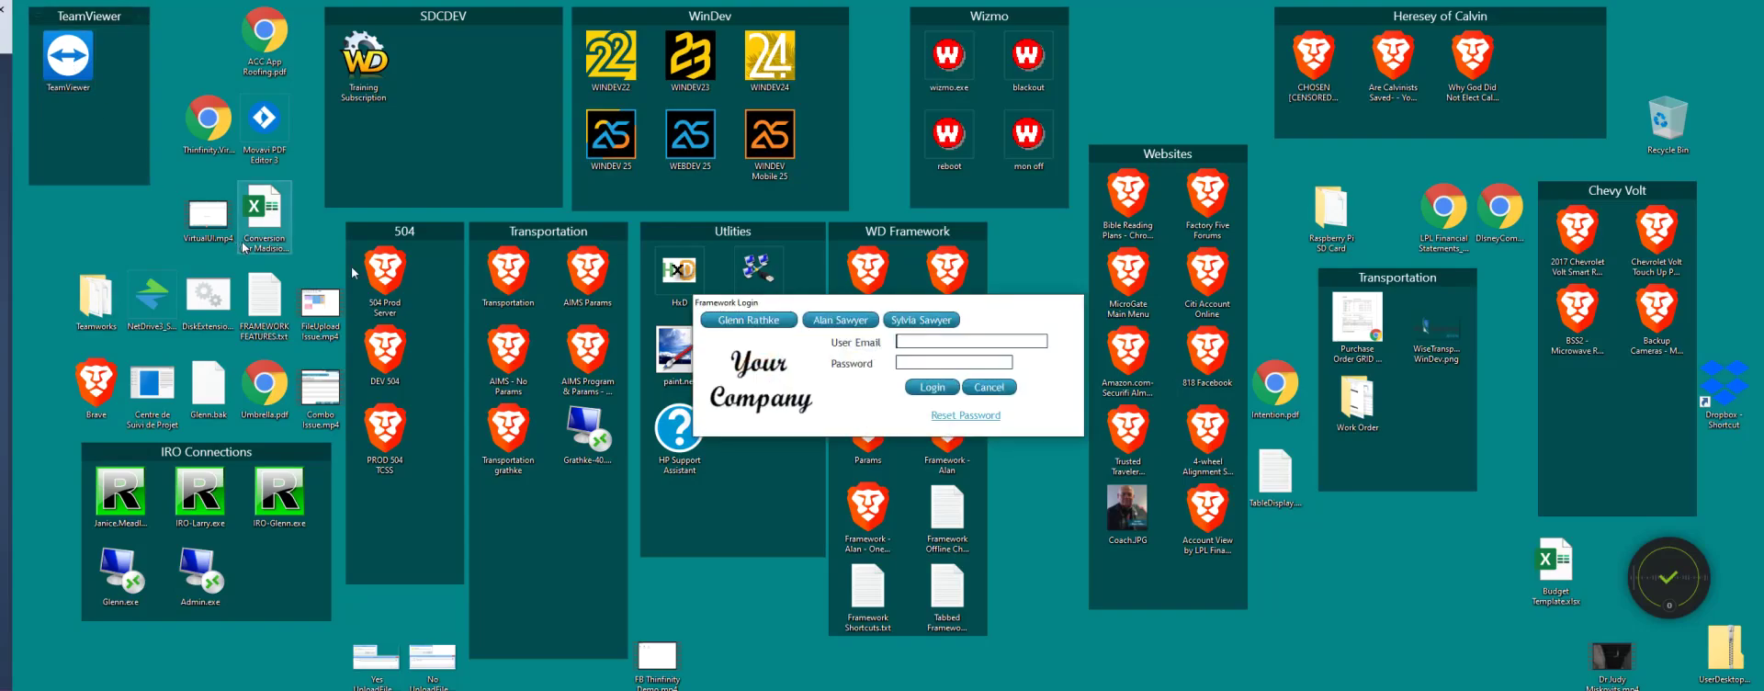
{"action": "left_click", "coordinate": [749, 320]}
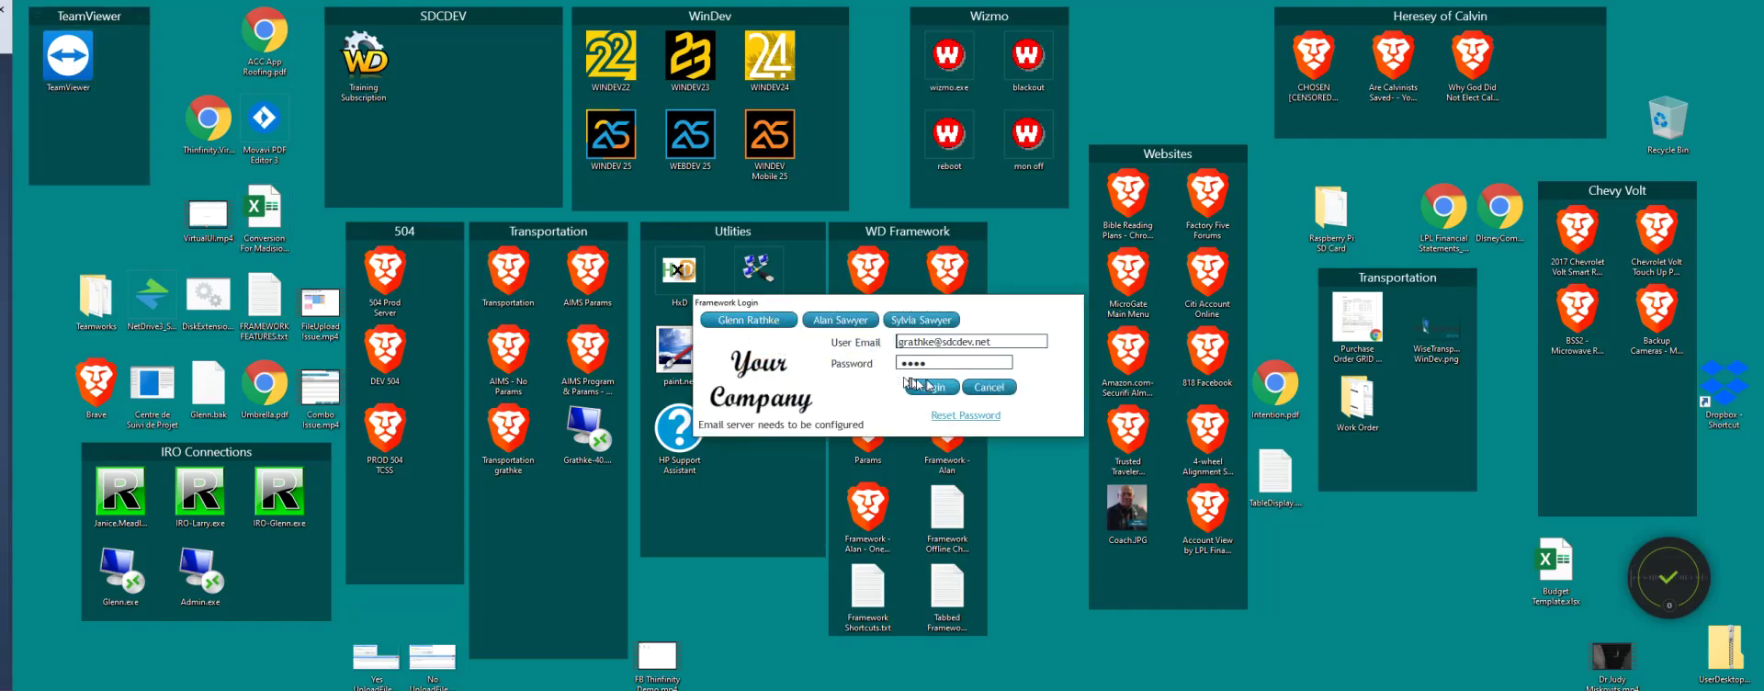
{"action": "left_click", "coordinate": [930, 387]}
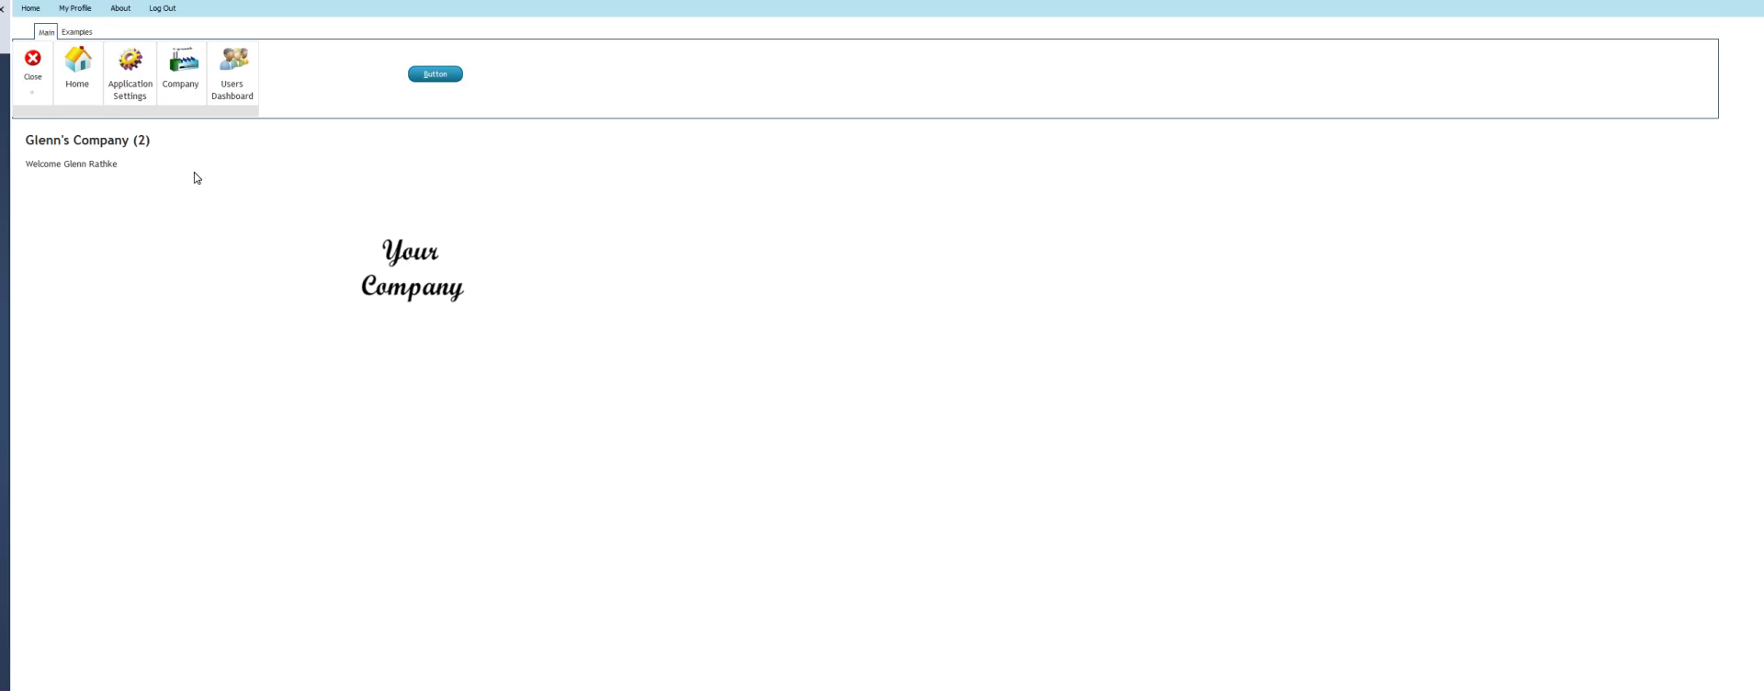
{"action": "left_click", "coordinate": [227, 66]}
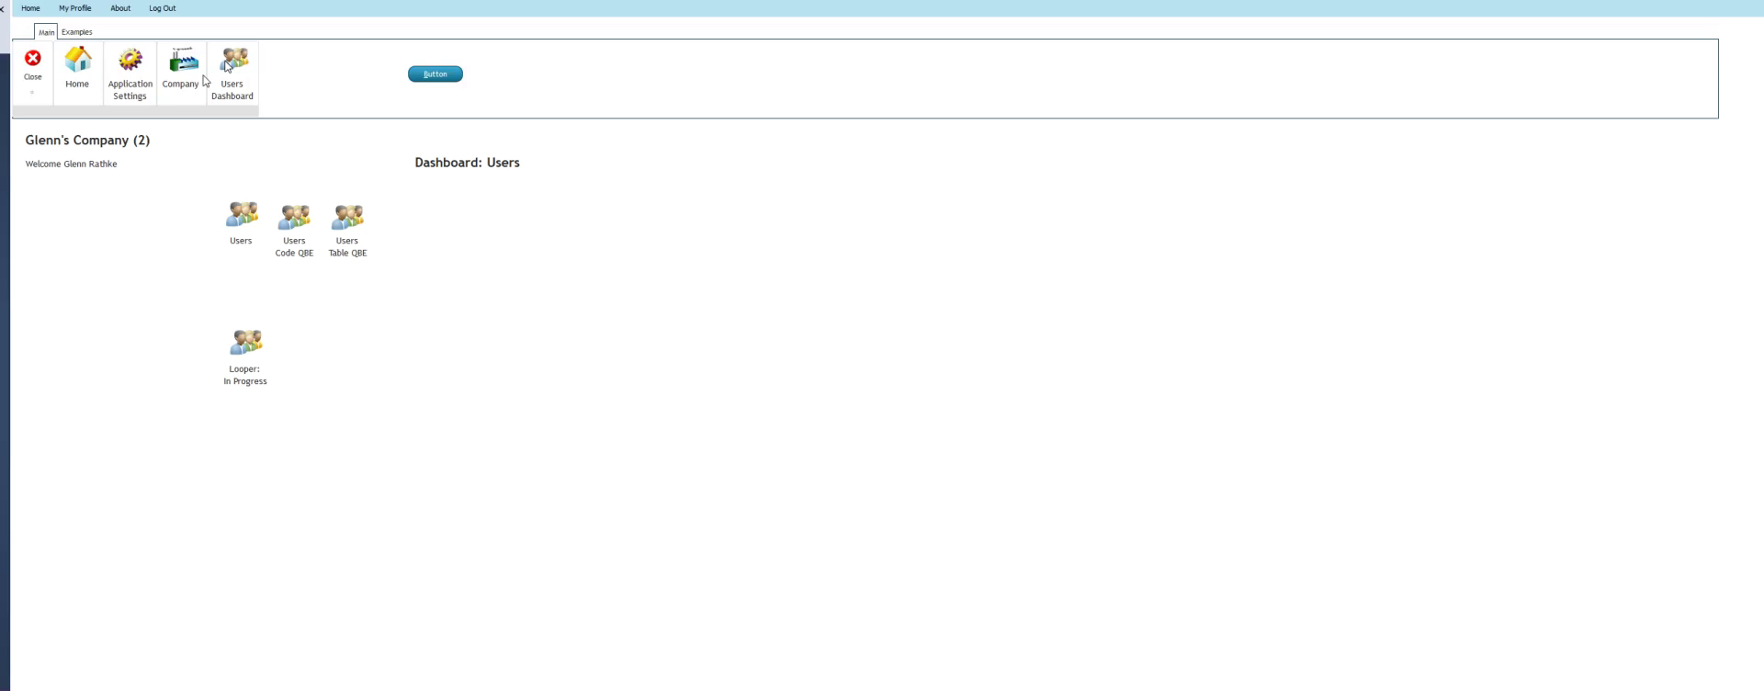
{"action": "left_click", "coordinate": [245, 223]}
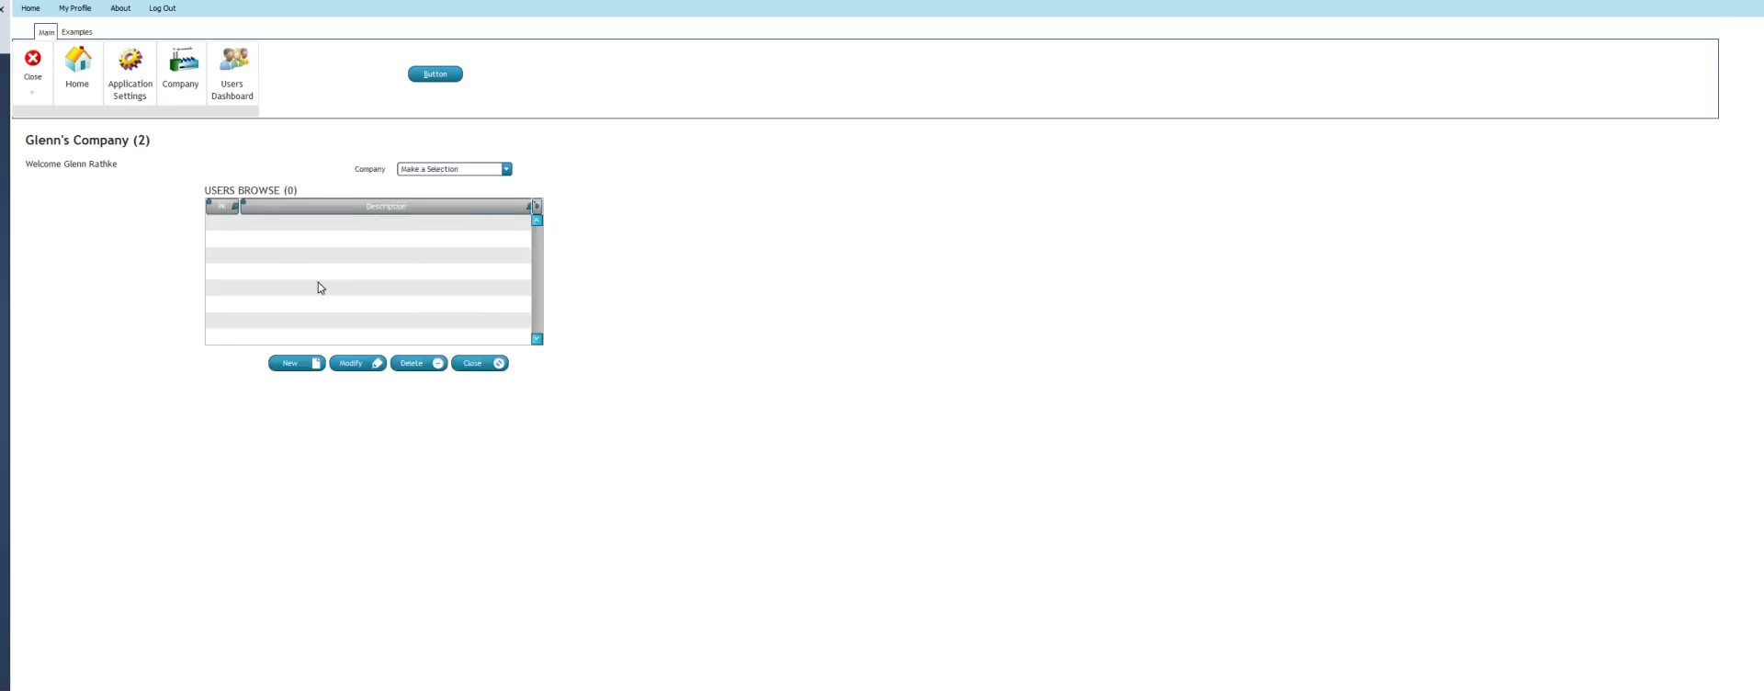
On Users Code QBE, filter to the demo user's company (two users), expand the QBE bar, then close it
{"action": "left_click", "coordinate": [468, 365]}
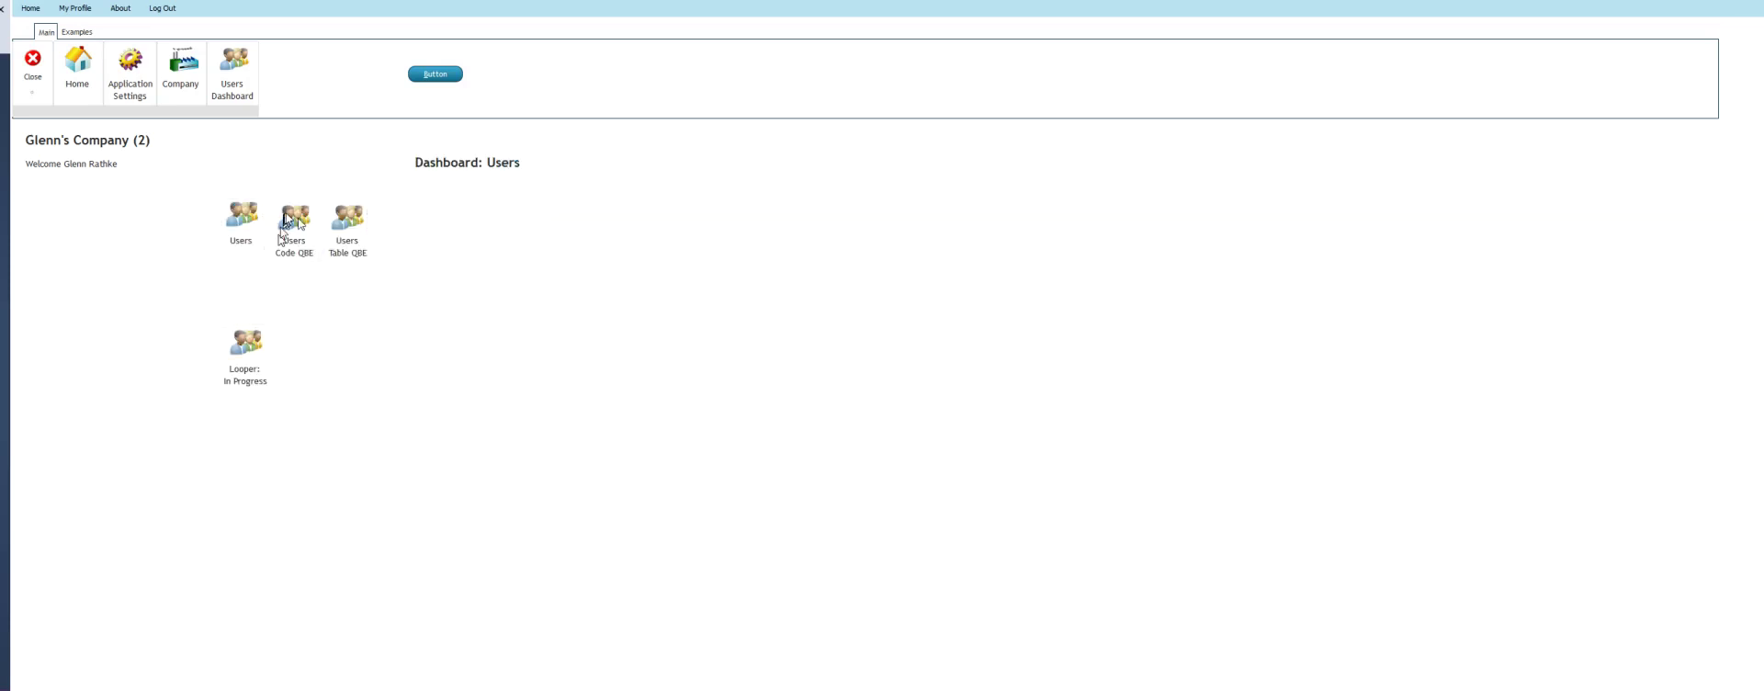
{"action": "left_click", "coordinate": [296, 221]}
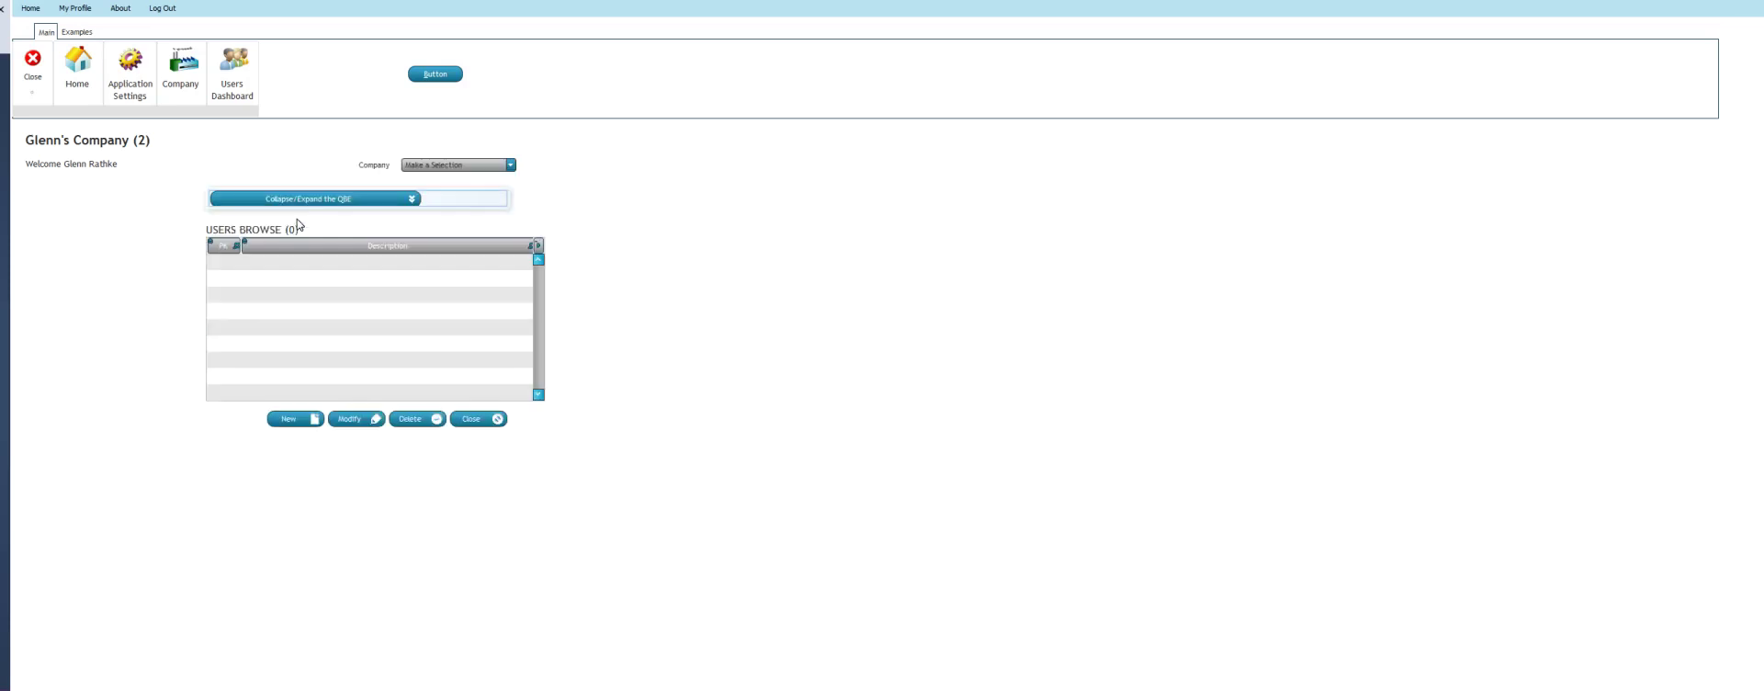
{"action": "left_click", "coordinate": [503, 167]}
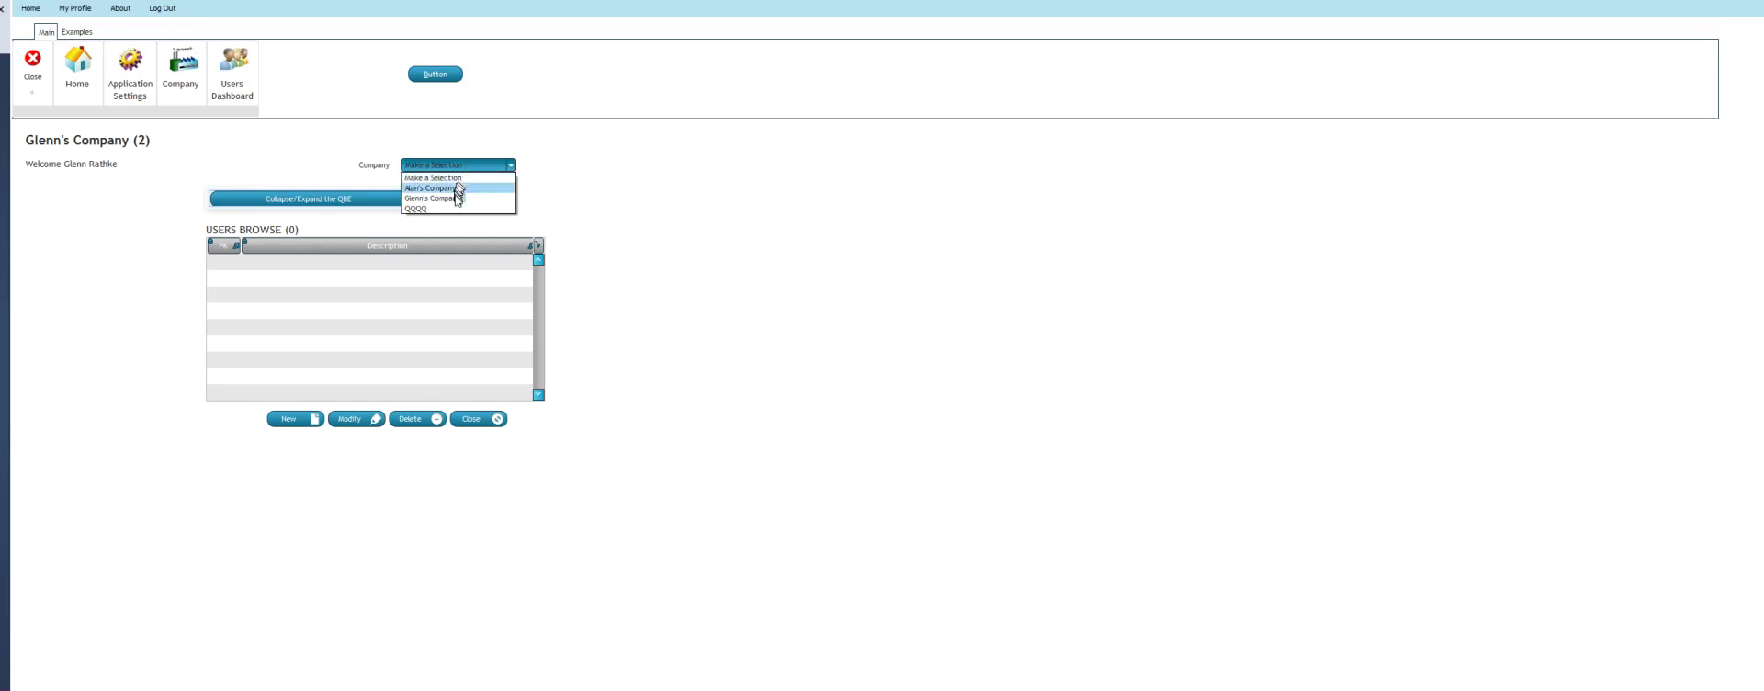
{"action": "left_click", "coordinate": [458, 199]}
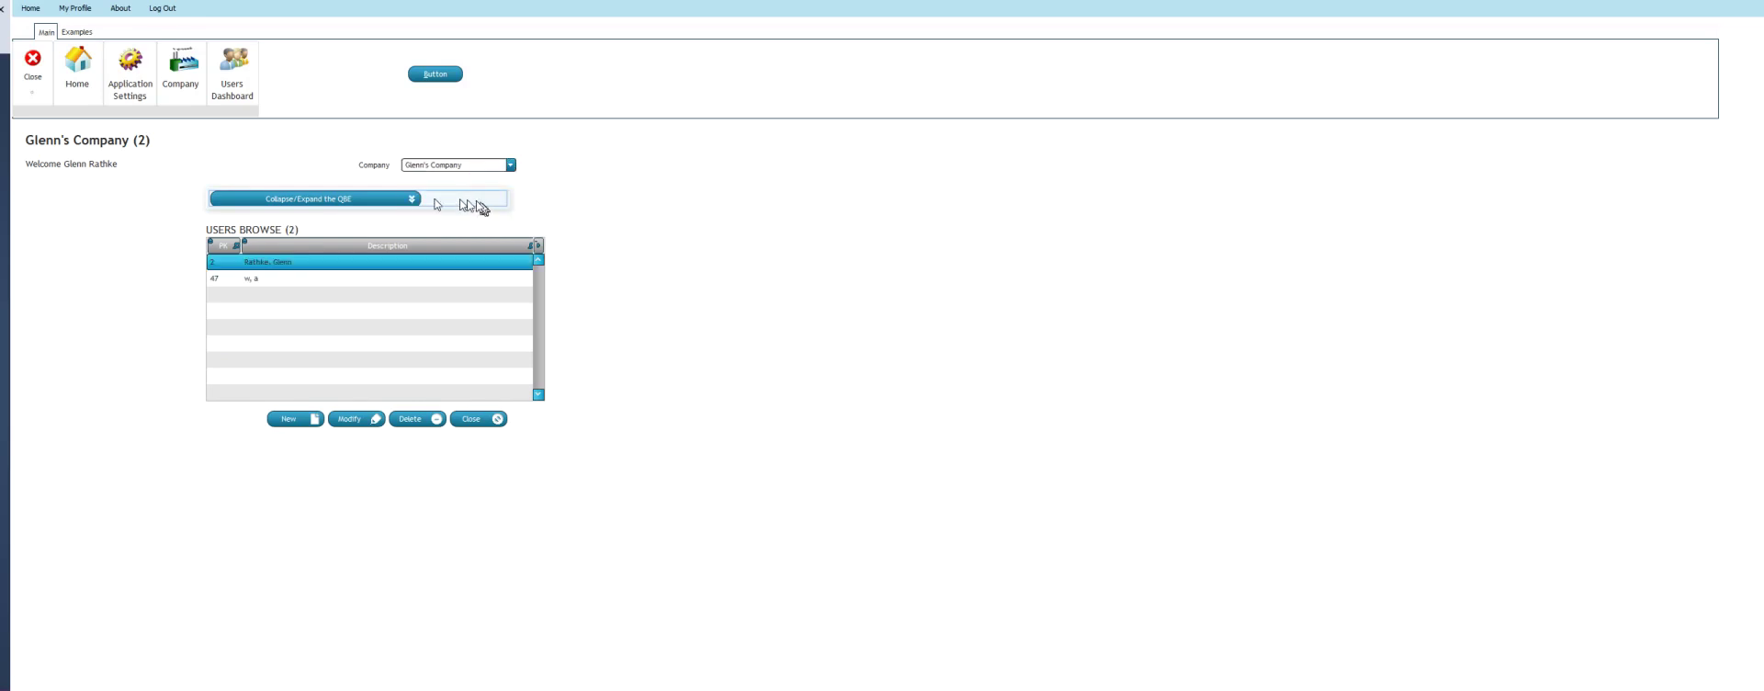
{"action": "left_click", "coordinate": [412, 201]}
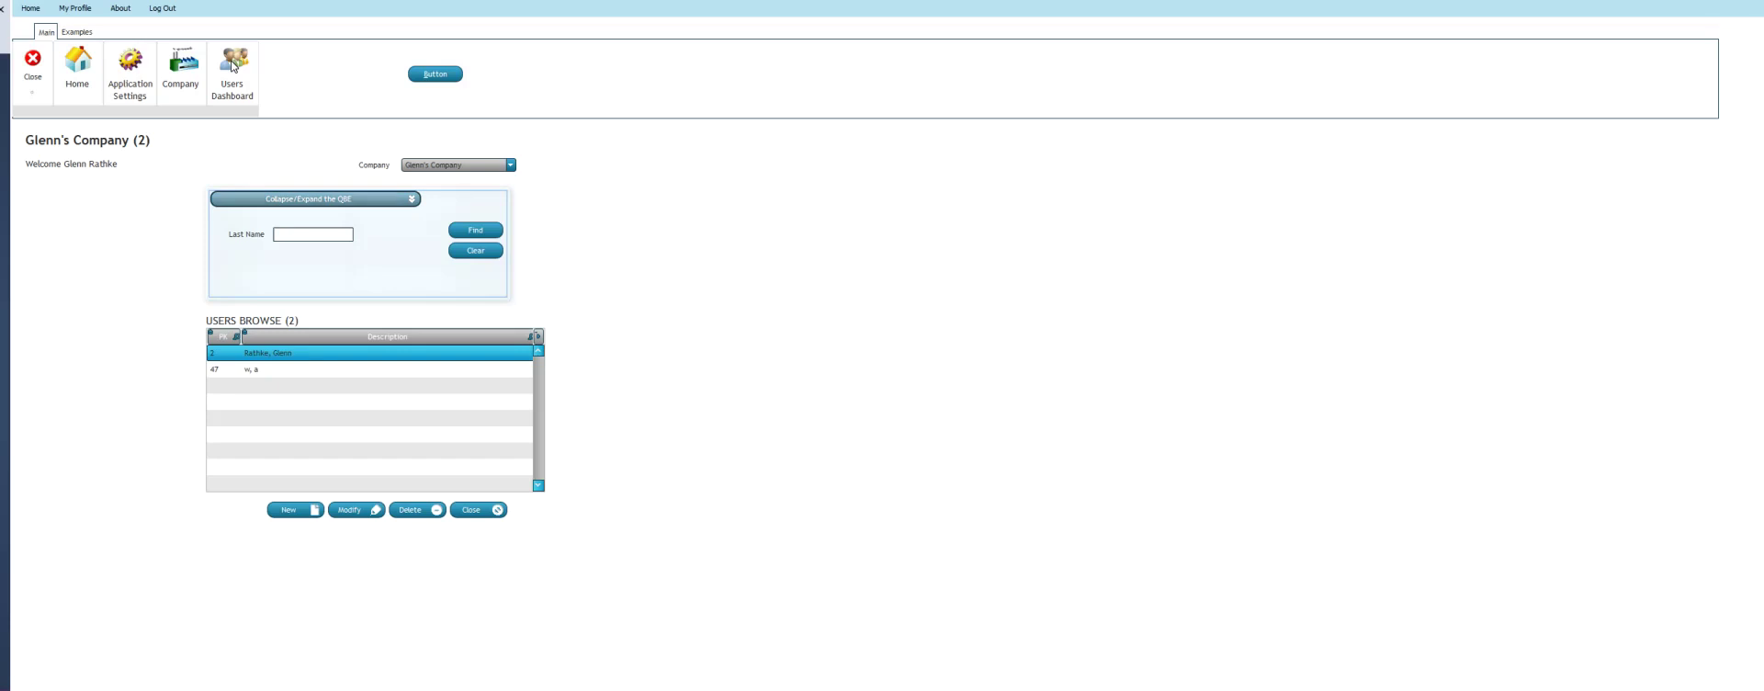
{"action": "left_click", "coordinate": [234, 65]}
Open Users Table QBE, filter it to the demo user's company, and expand the QBE bar
{"action": "left_click", "coordinate": [339, 221]}
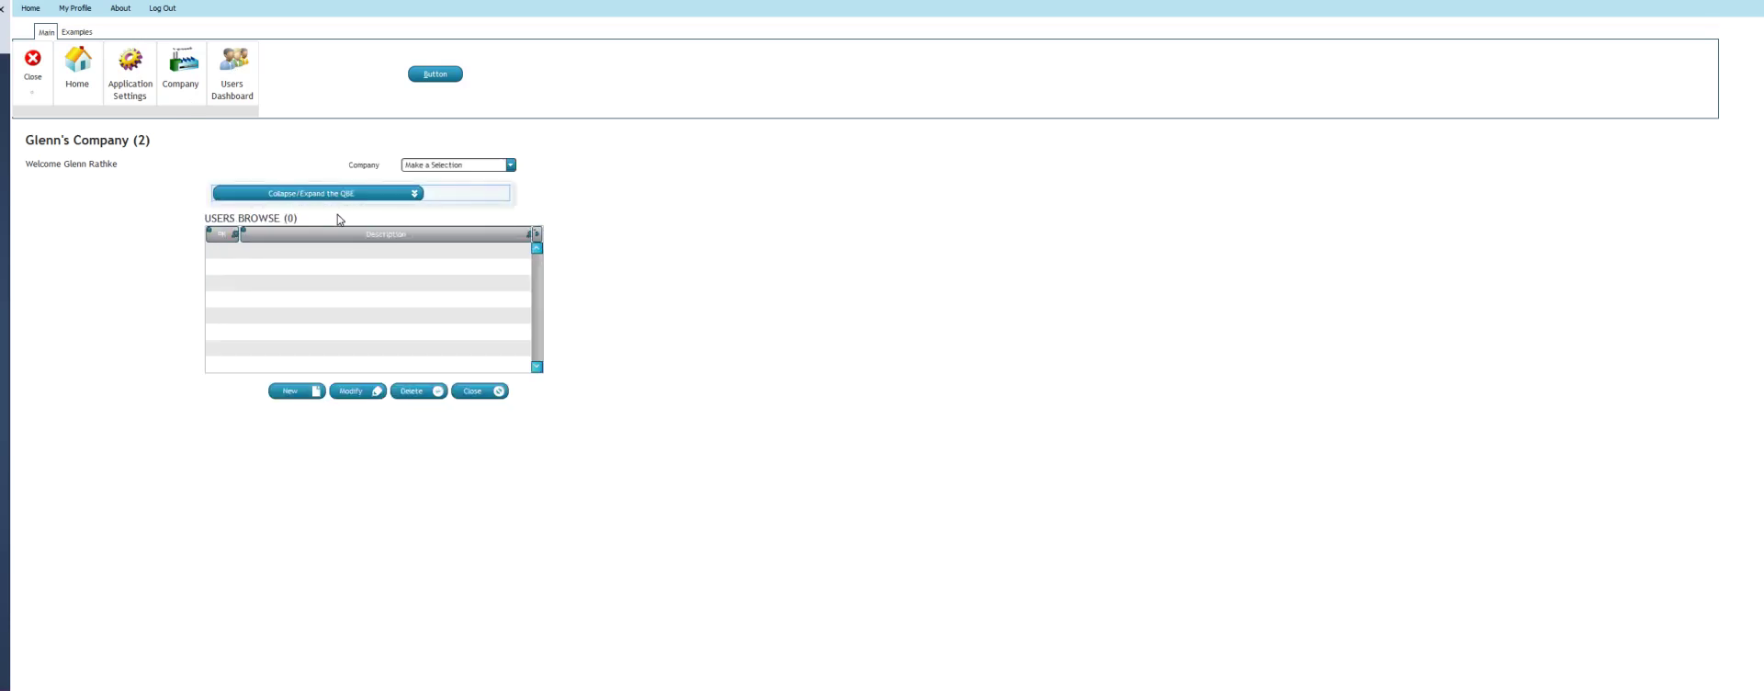
{"action": "left_click", "coordinate": [511, 166]}
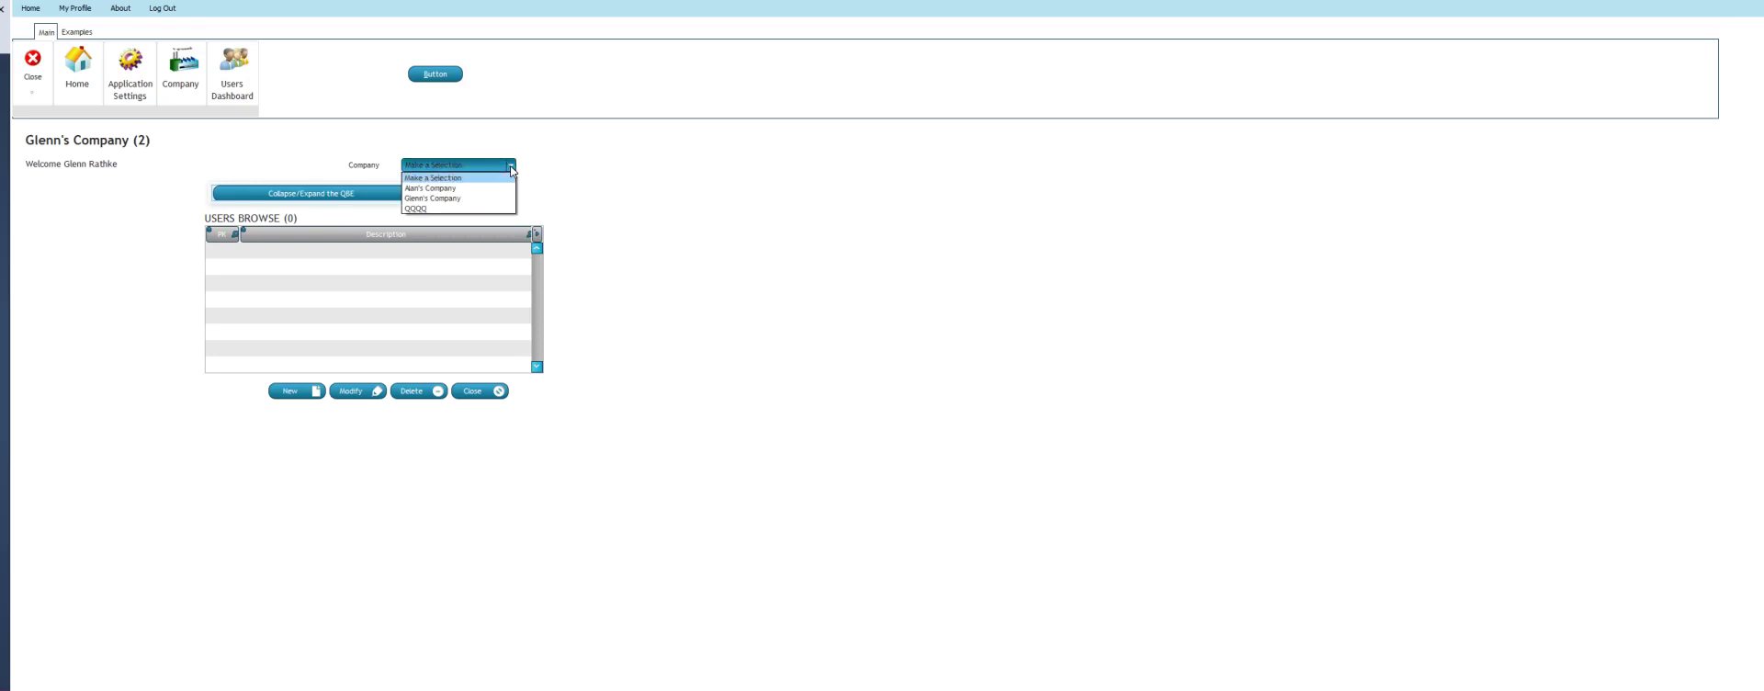
{"action": "left_click", "coordinate": [451, 199]}
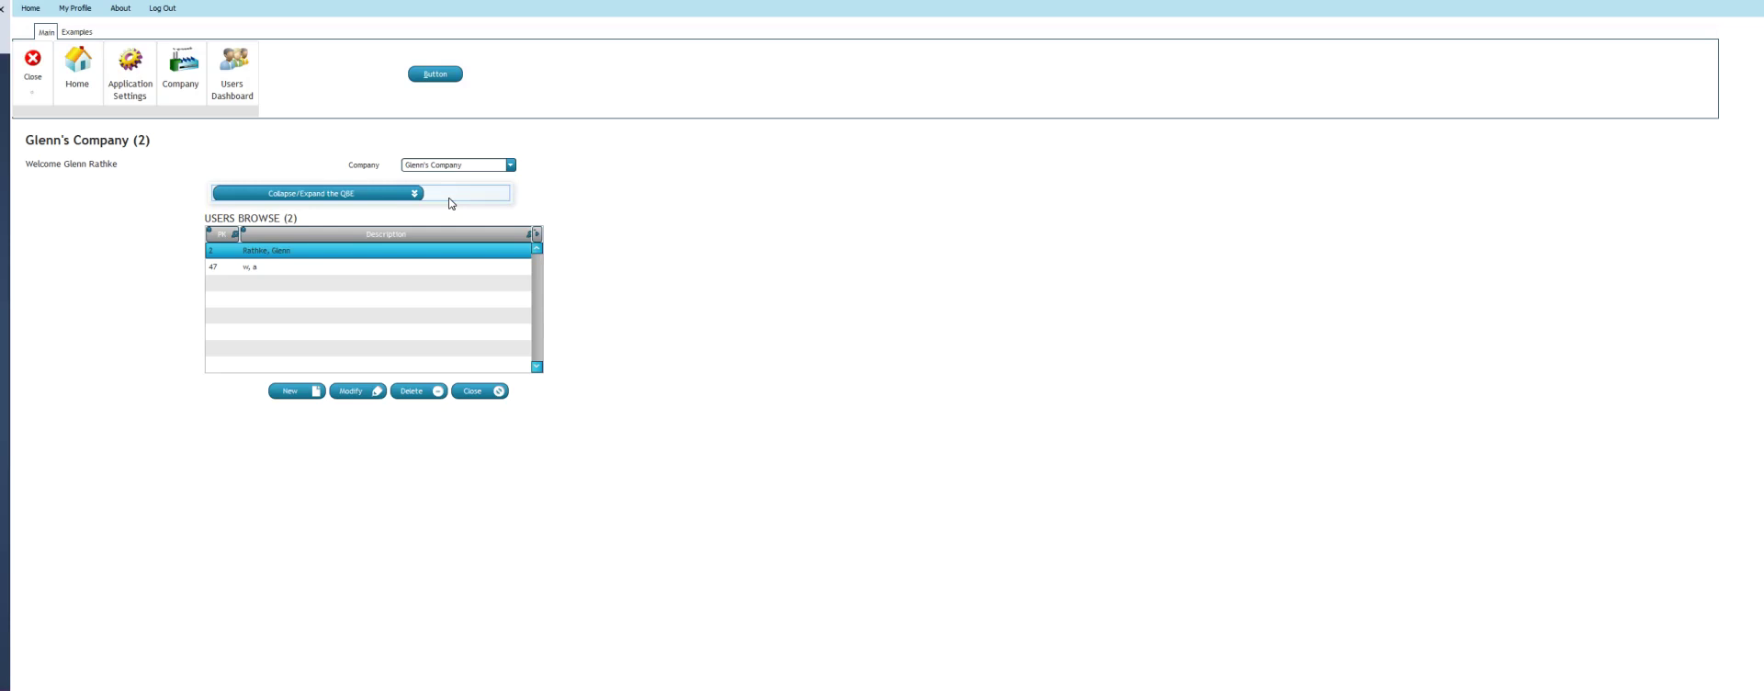
{"action": "left_click", "coordinate": [419, 194]}
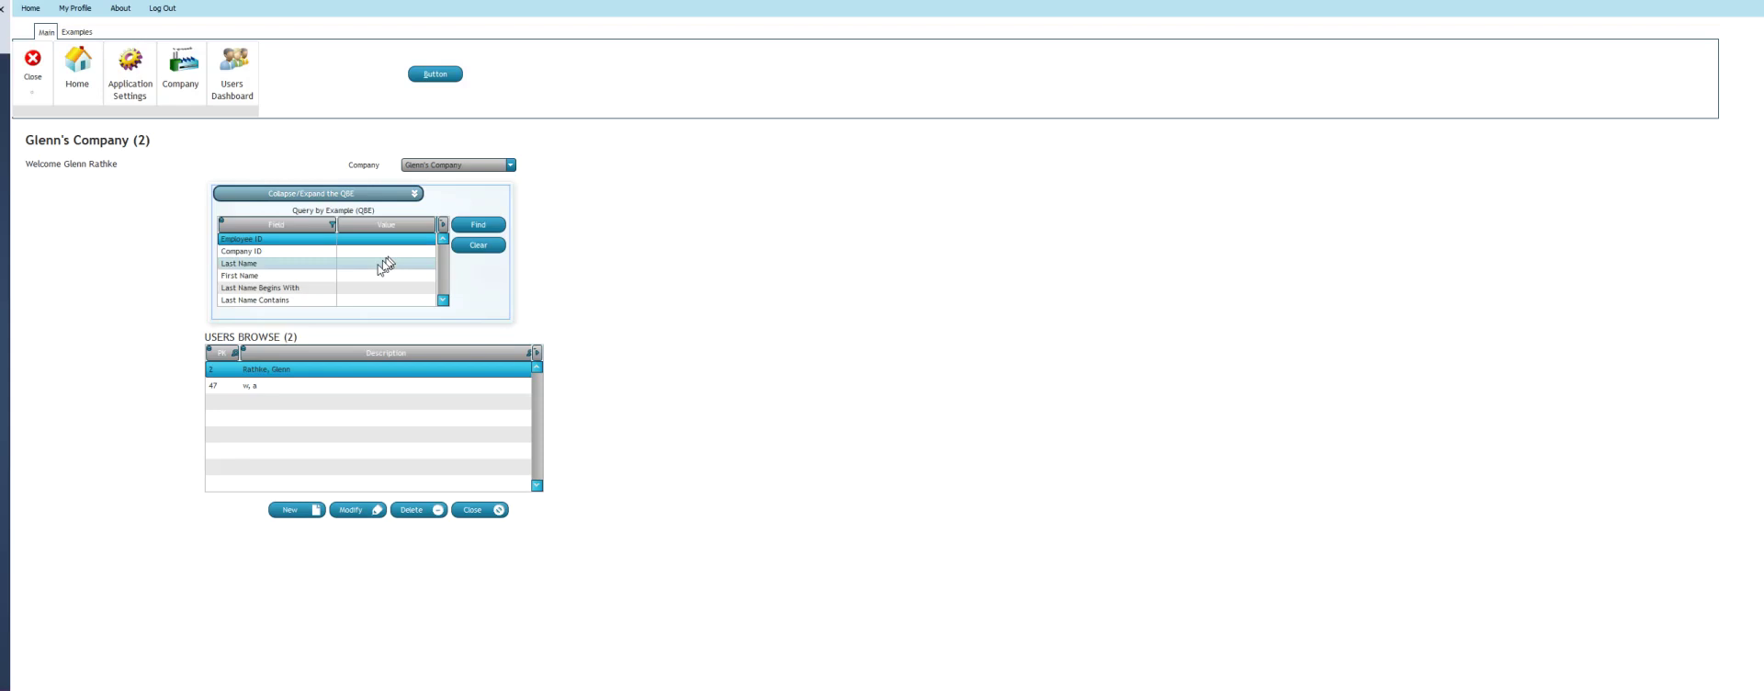
Search Last Name for 'W', clear the search, close the page, and end the test run
{"action": "left_click", "coordinate": [373, 266]}
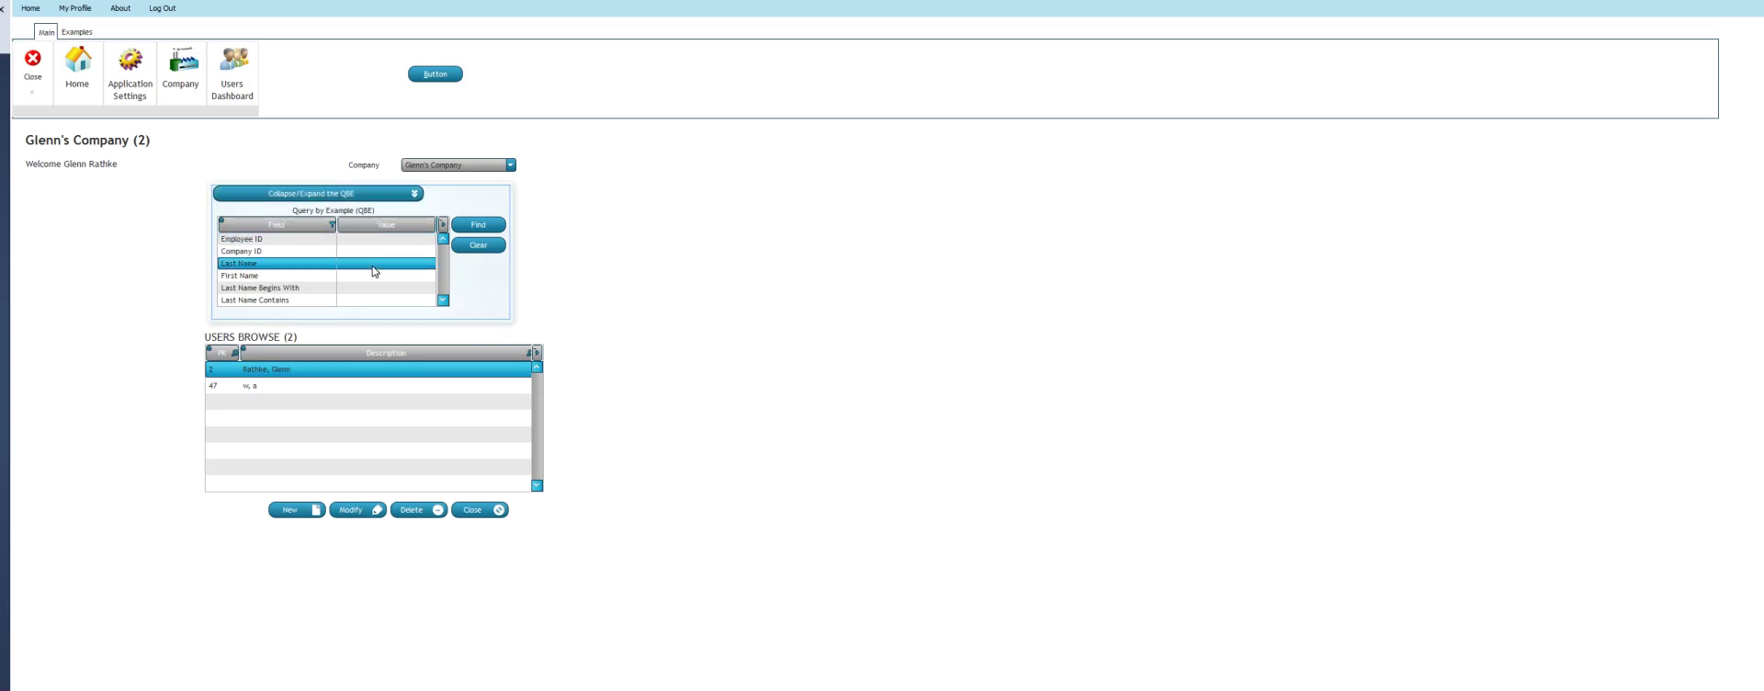
{"action": "left_click", "coordinate": [373, 266]}
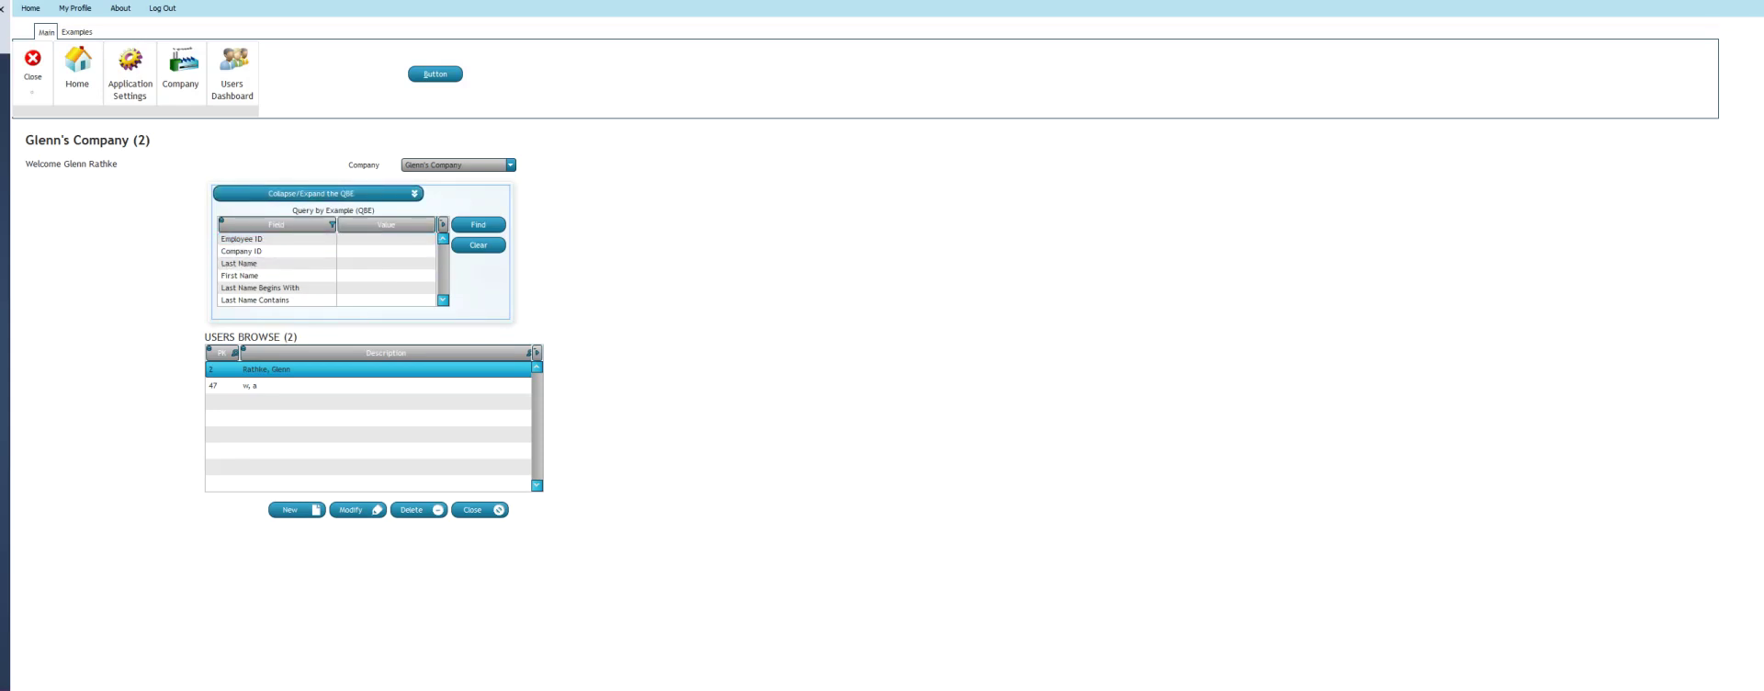
{"action": "type", "text": "W"}
{"action": "left_click", "coordinate": [472, 227]}
{"action": "left_click", "coordinate": [469, 246]}
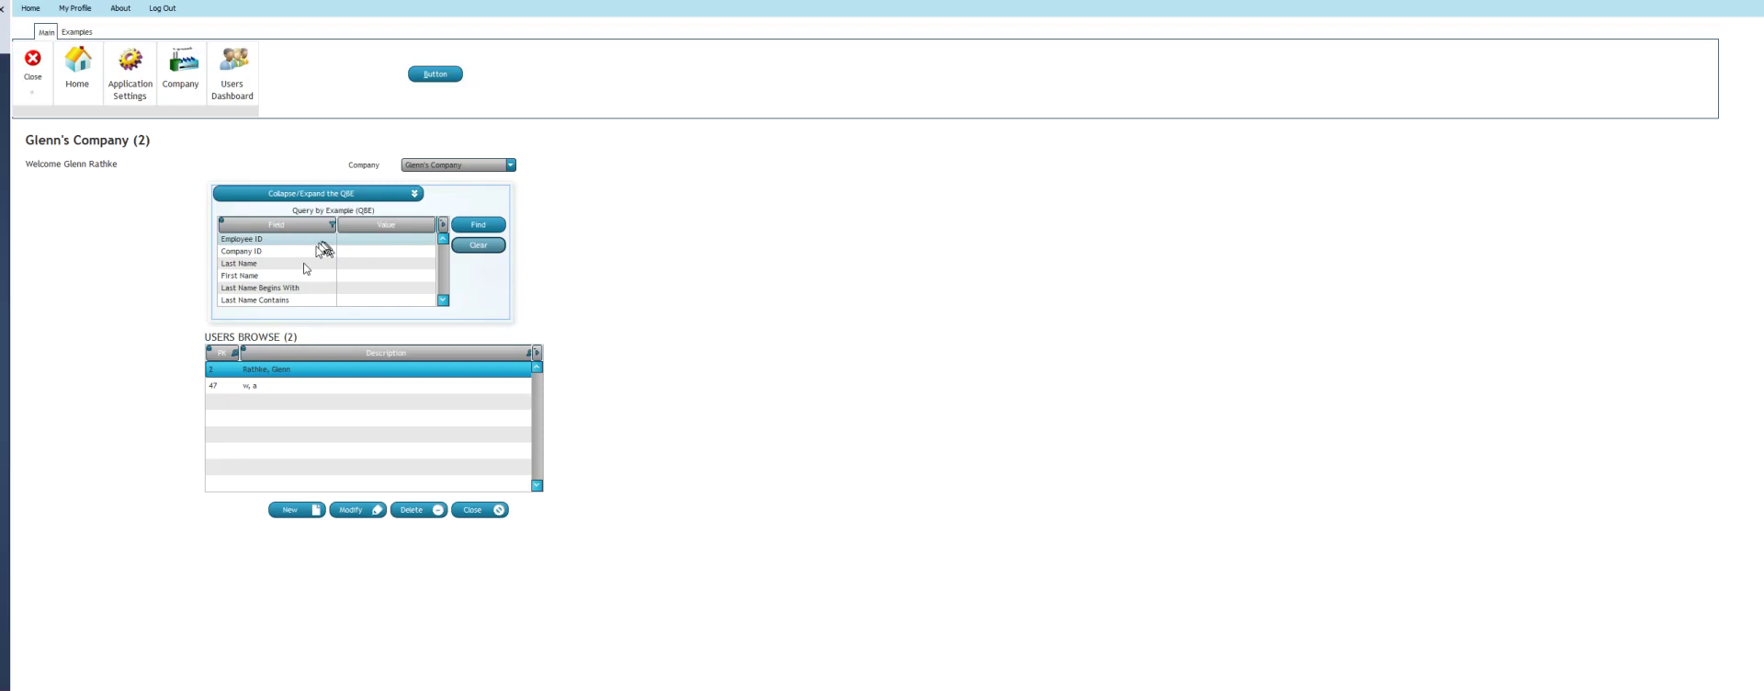
{"action": "left_click", "coordinate": [472, 509]}
{"action": "left_click", "coordinate": [33, 63]}
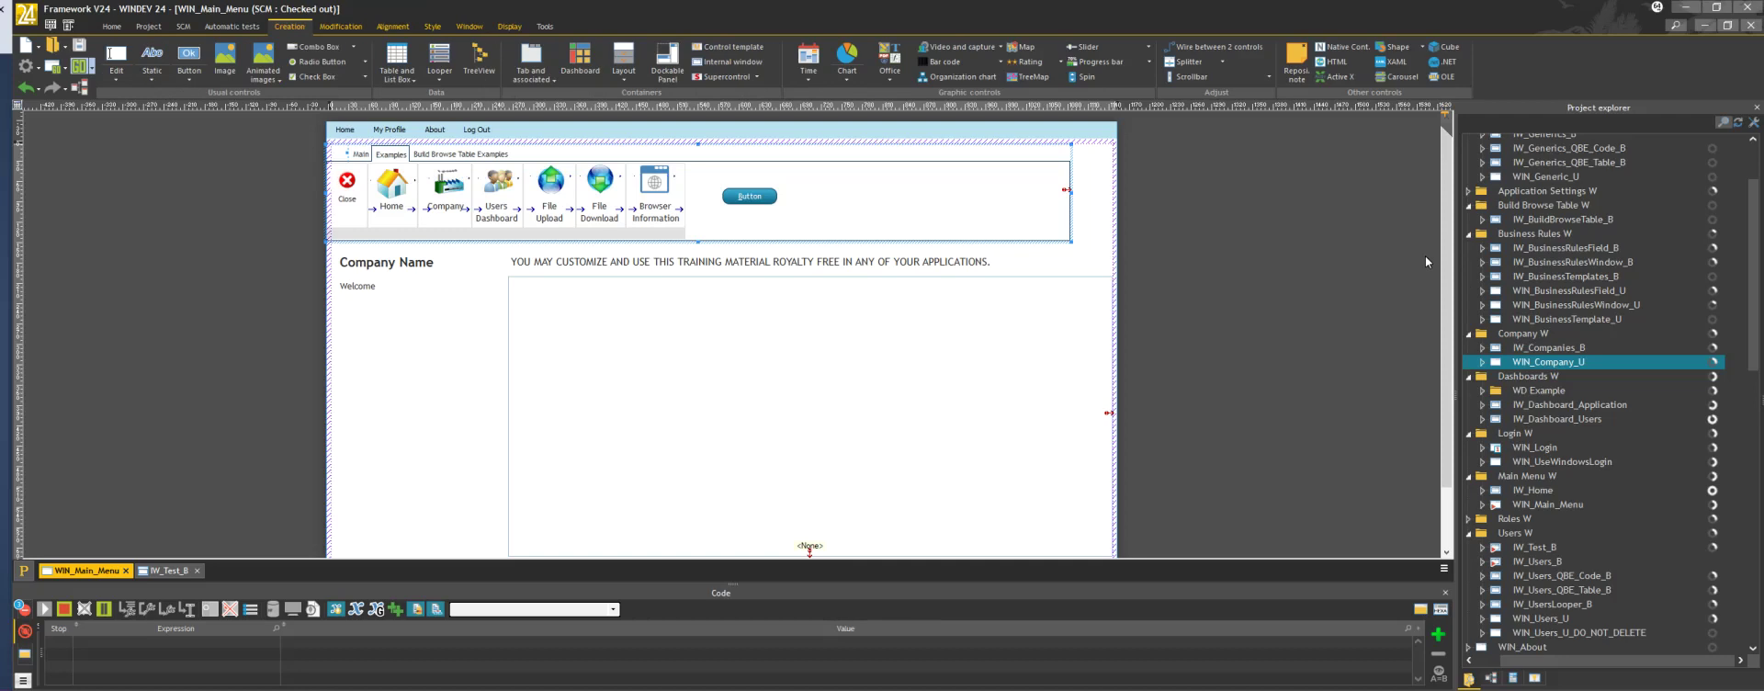
Scroll the Project explorer to Queries > Users Q and open the QRY_Users_Browse query's SQL
{"action": "left_click_drag", "start_coordinate": [1753, 208], "coordinate": [1752, 234]}
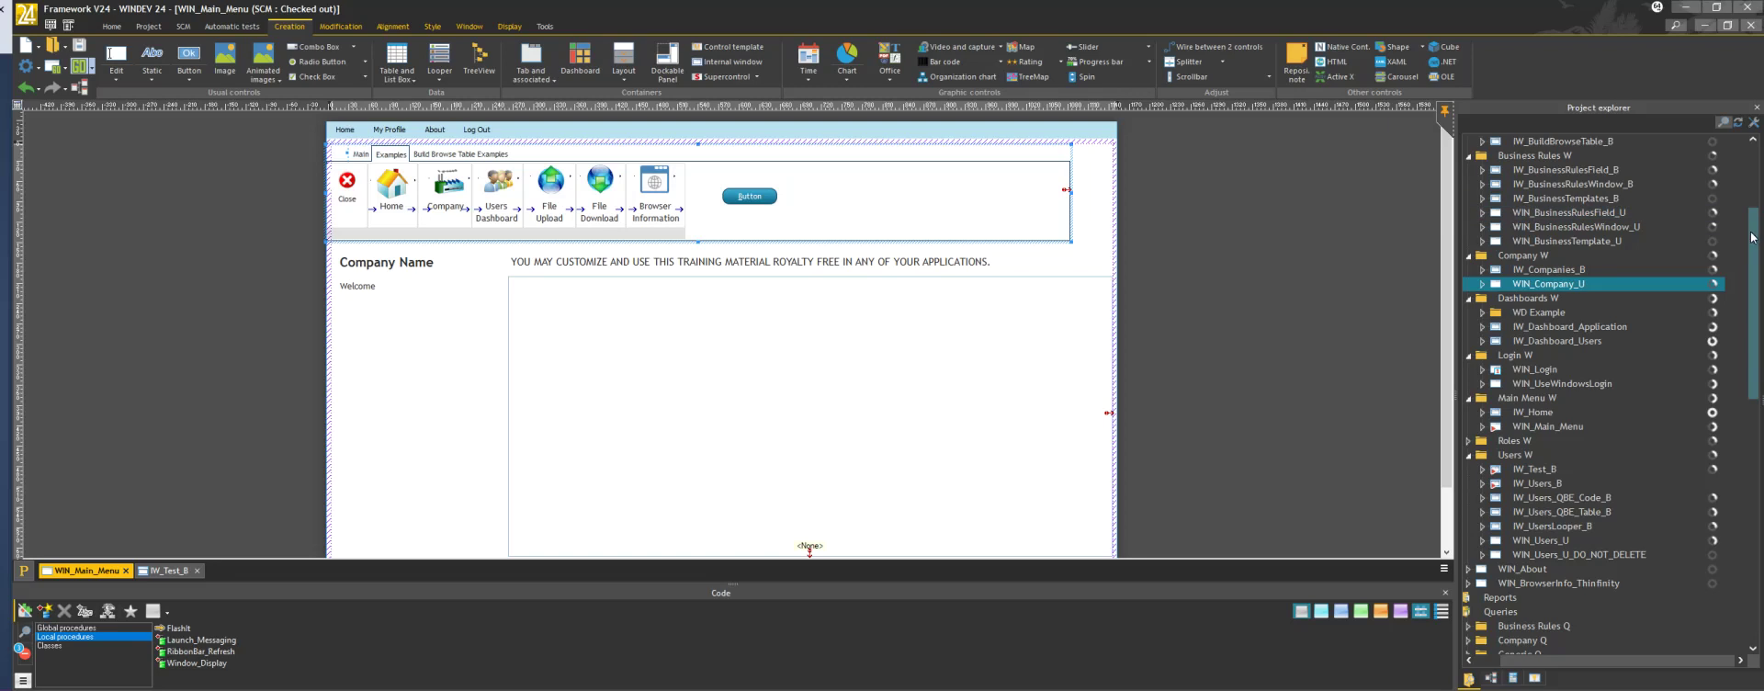
{"action": "left_click_drag", "start_coordinate": [1750, 241], "coordinate": [1745, 315]}
{"action": "scroll", "coordinate": [1744, 319], "scroll_direction": "down", "scroll_amount": 4}
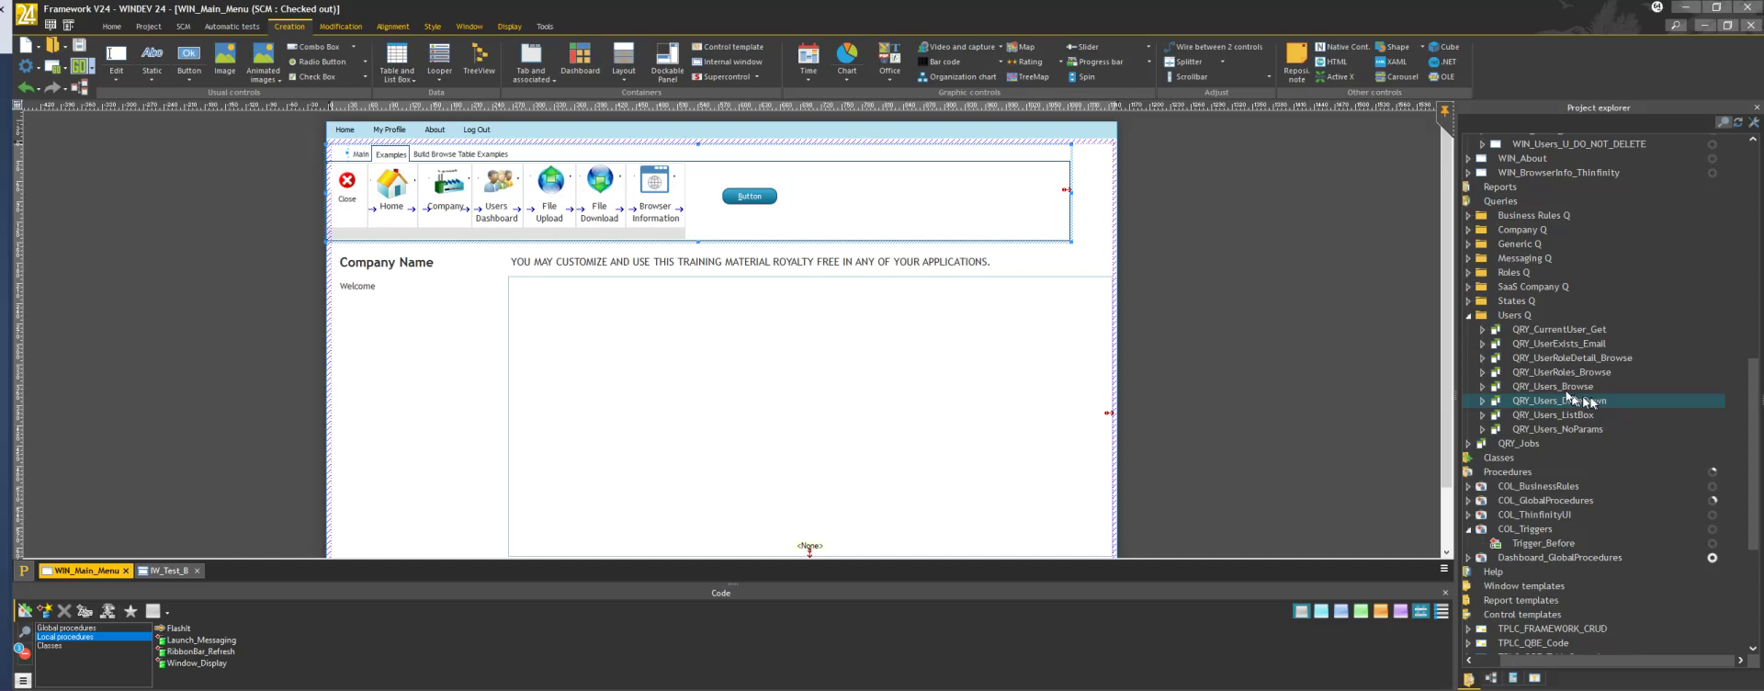
{"action": "left_click", "coordinate": [1561, 388]}
Open the QRY_Users_Browse SQL and review the WHERE clause on lines 13–23, including ParamND_GreaterThan
{"action": "double_click", "coordinate": [1561, 388]}
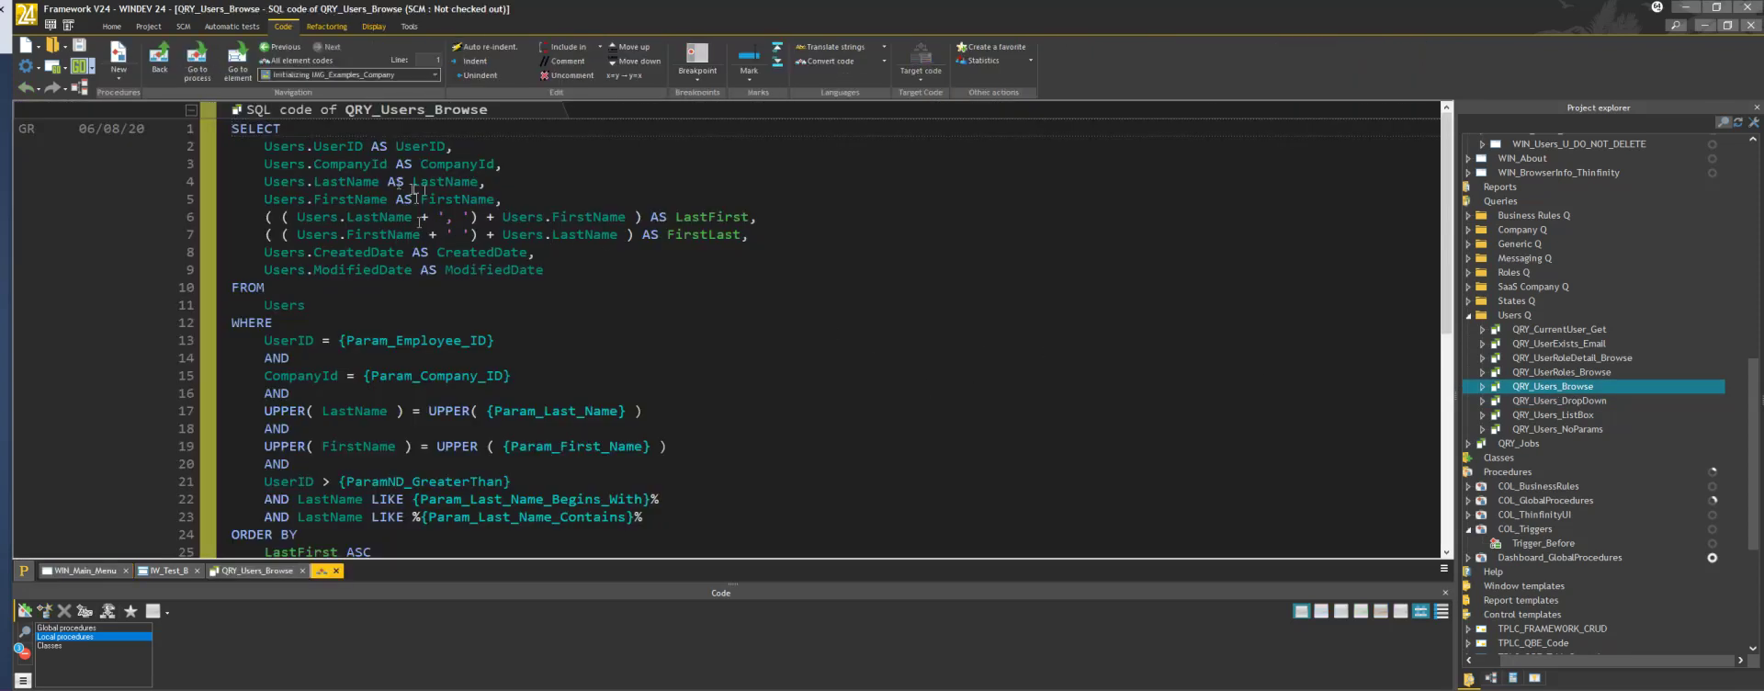
{"action": "scroll", "coordinate": [802, 333], "scroll_direction": "down", "scroll_amount": 2}
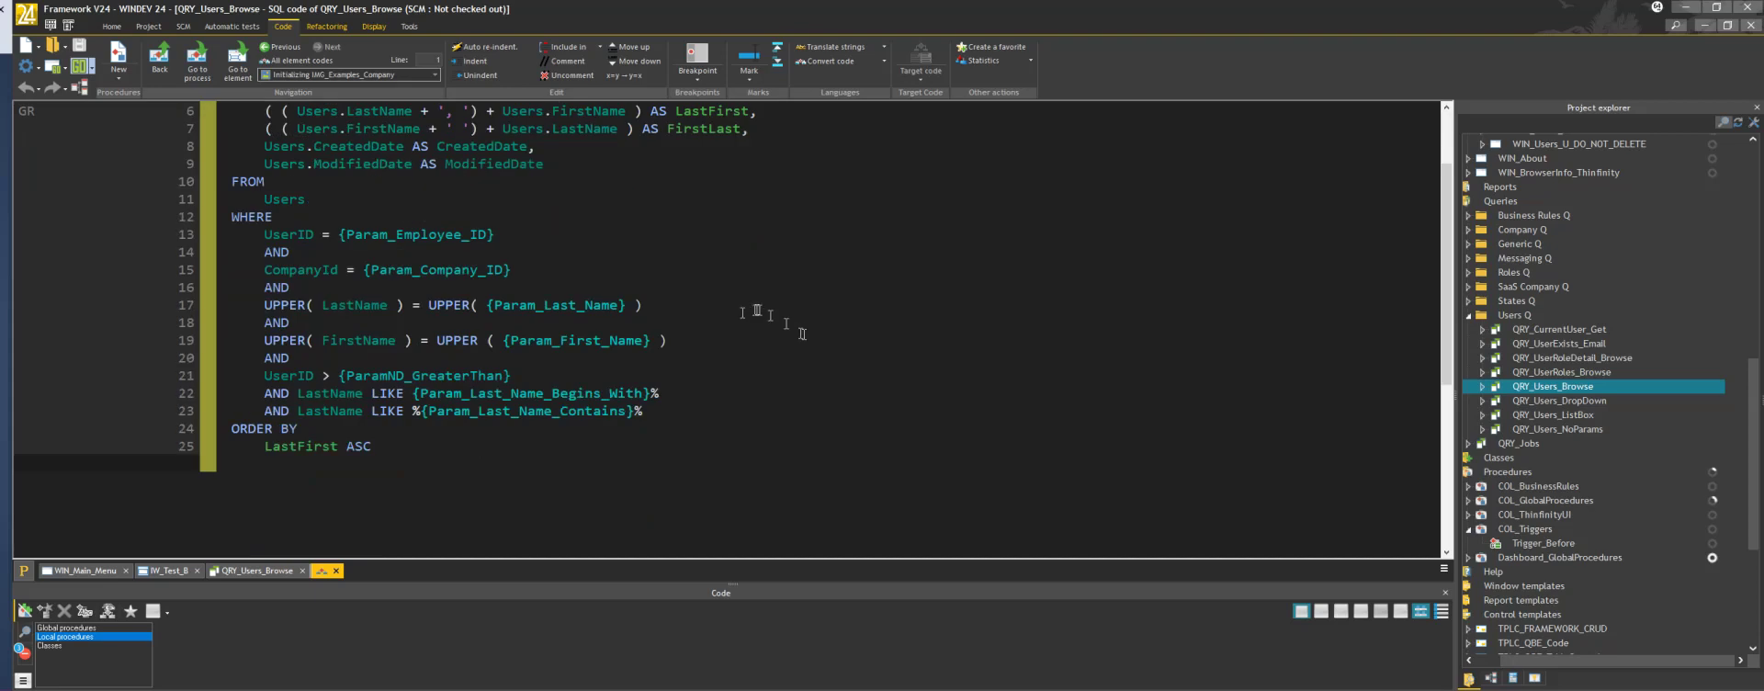
{"action": "left_click_drag", "start_coordinate": [643, 411], "coordinate": [230, 239]}
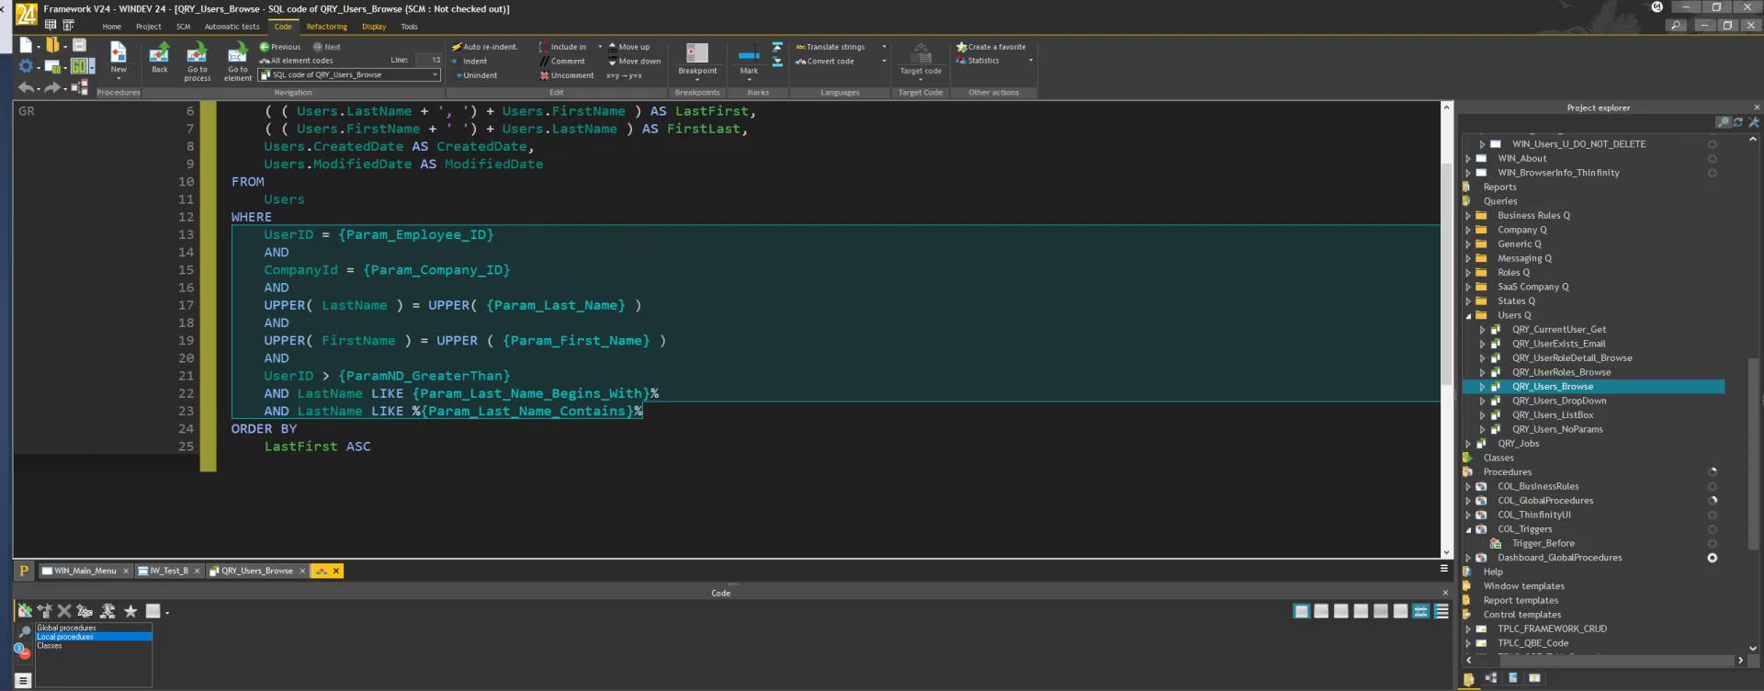
{"action": "left_click", "coordinate": [312, 200]}
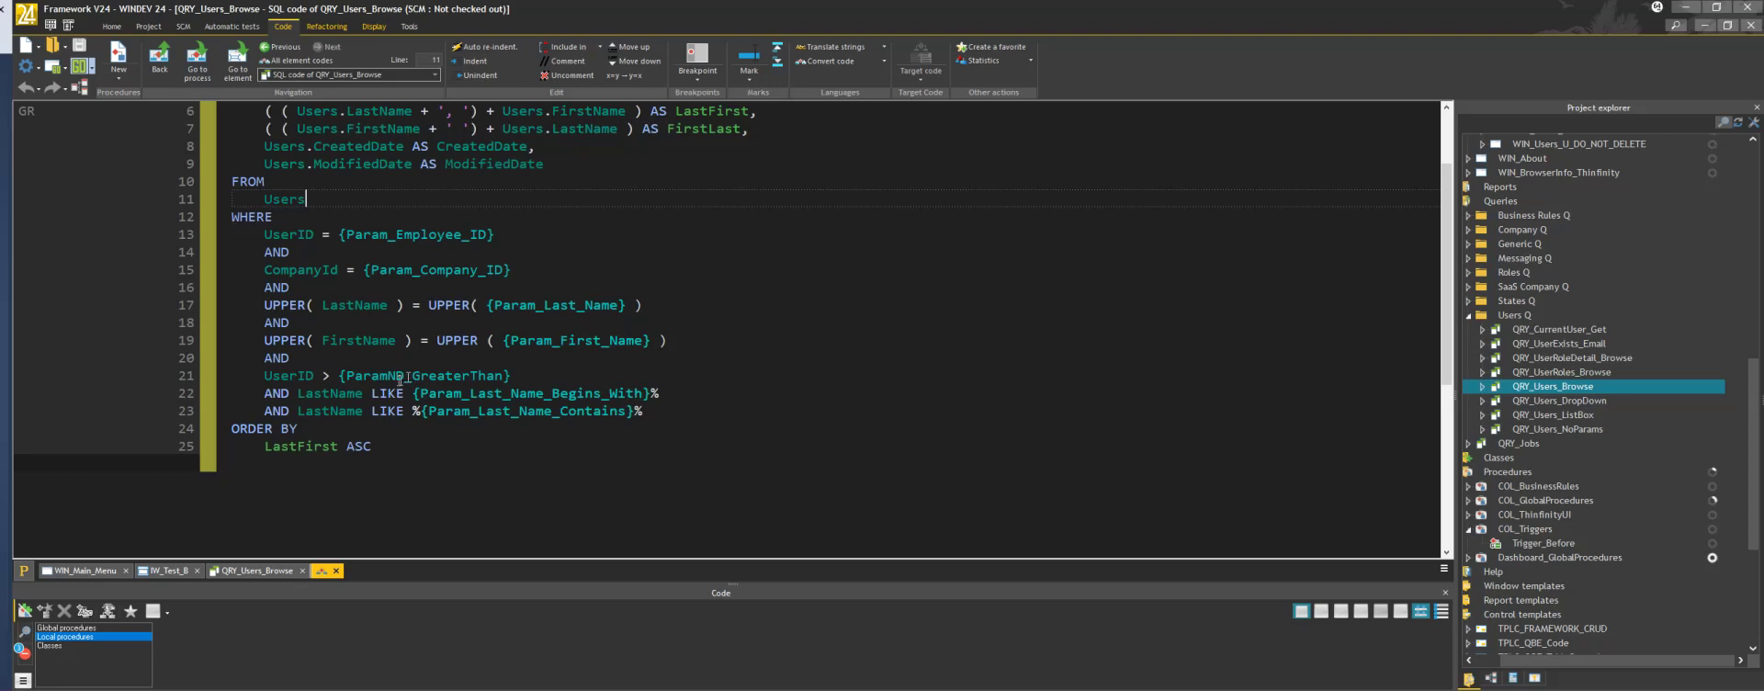
{"action": "left_click", "coordinate": [389, 376]}
Close the query's SQL and query tabs, relaunch the project test, and quick-login as the demo user
{"action": "left_click", "coordinate": [1751, 28]}
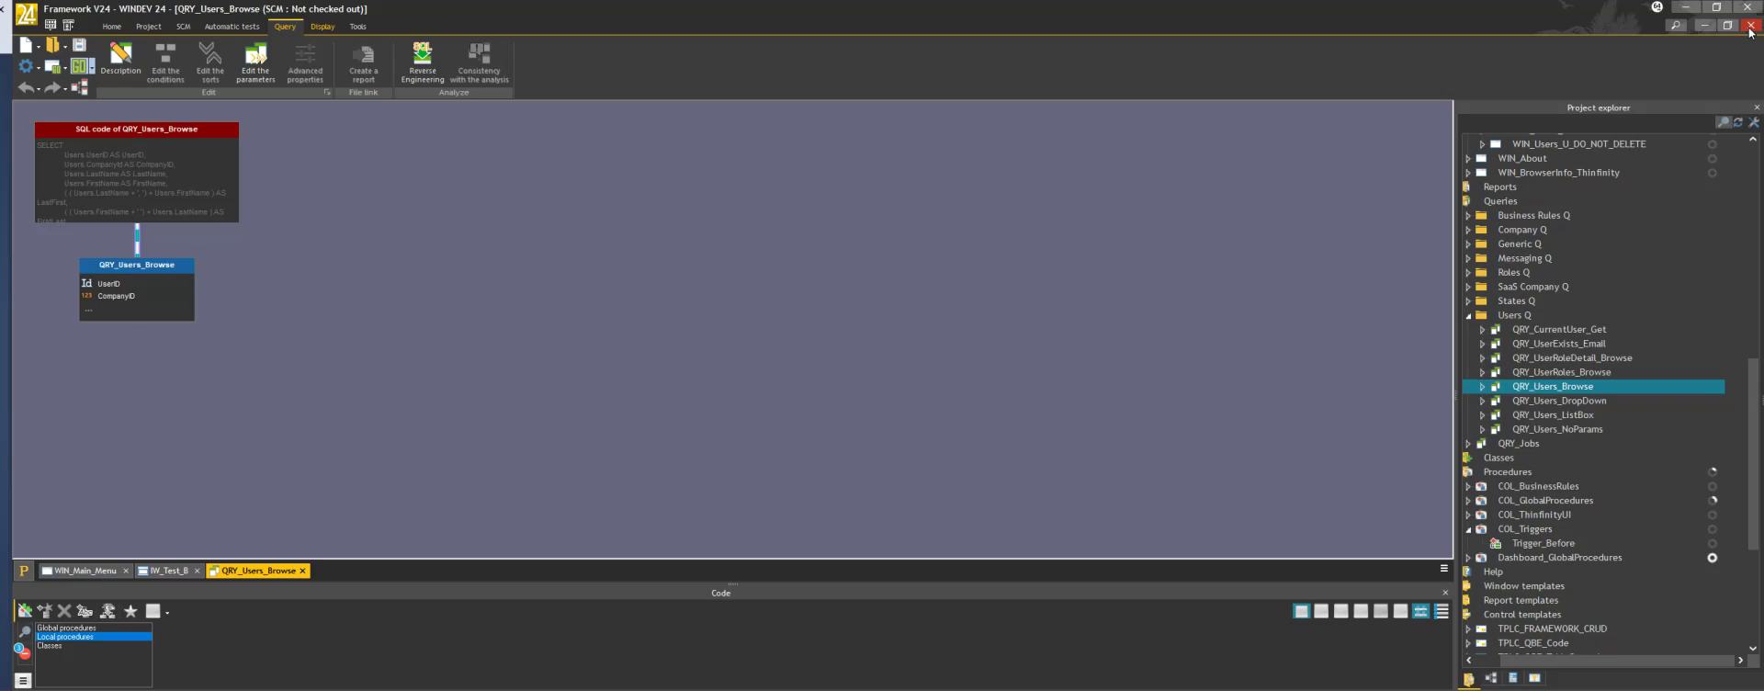
{"action": "left_click", "coordinate": [1750, 28]}
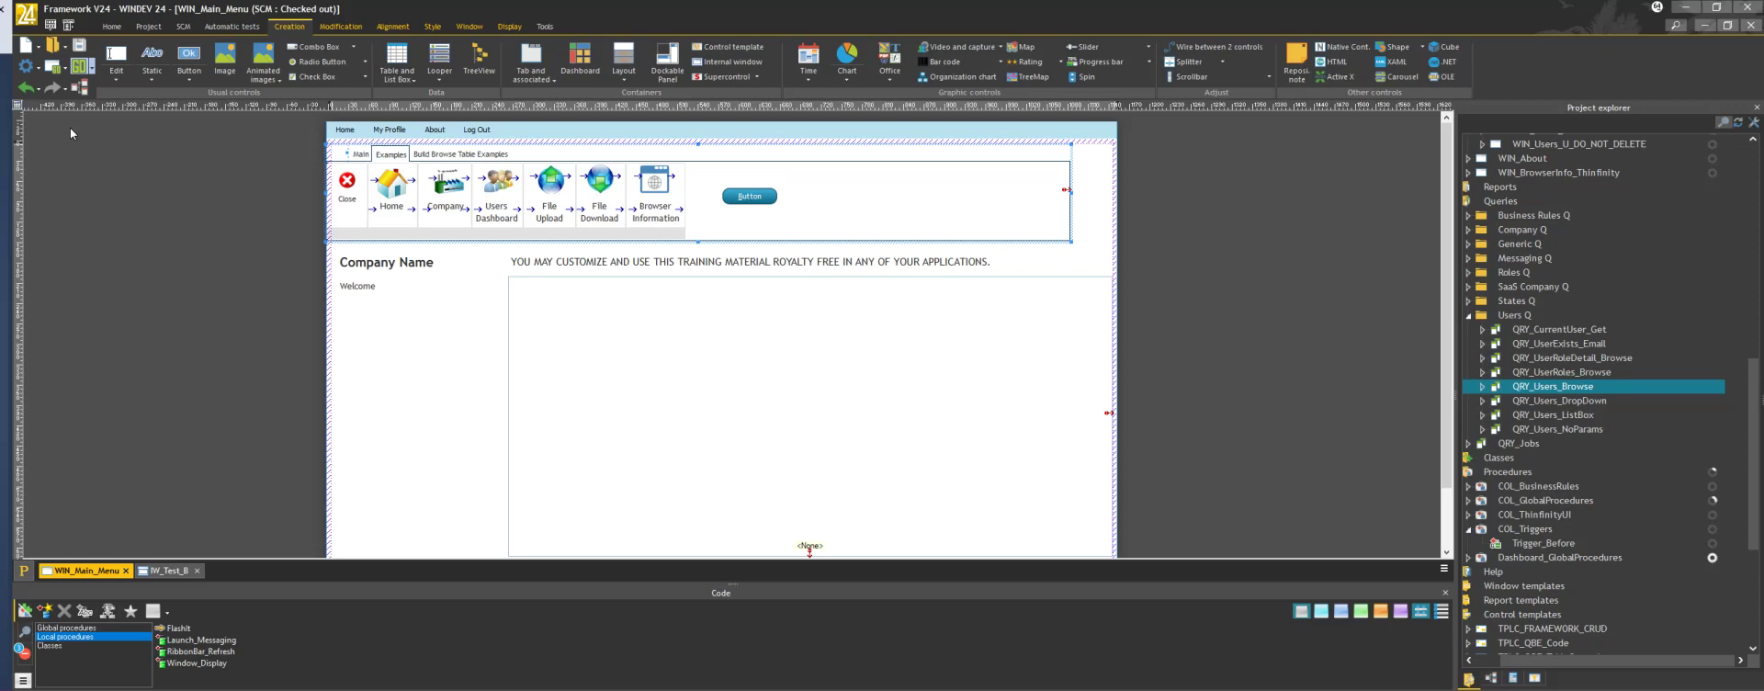
{"action": "left_click", "coordinate": [79, 67]}
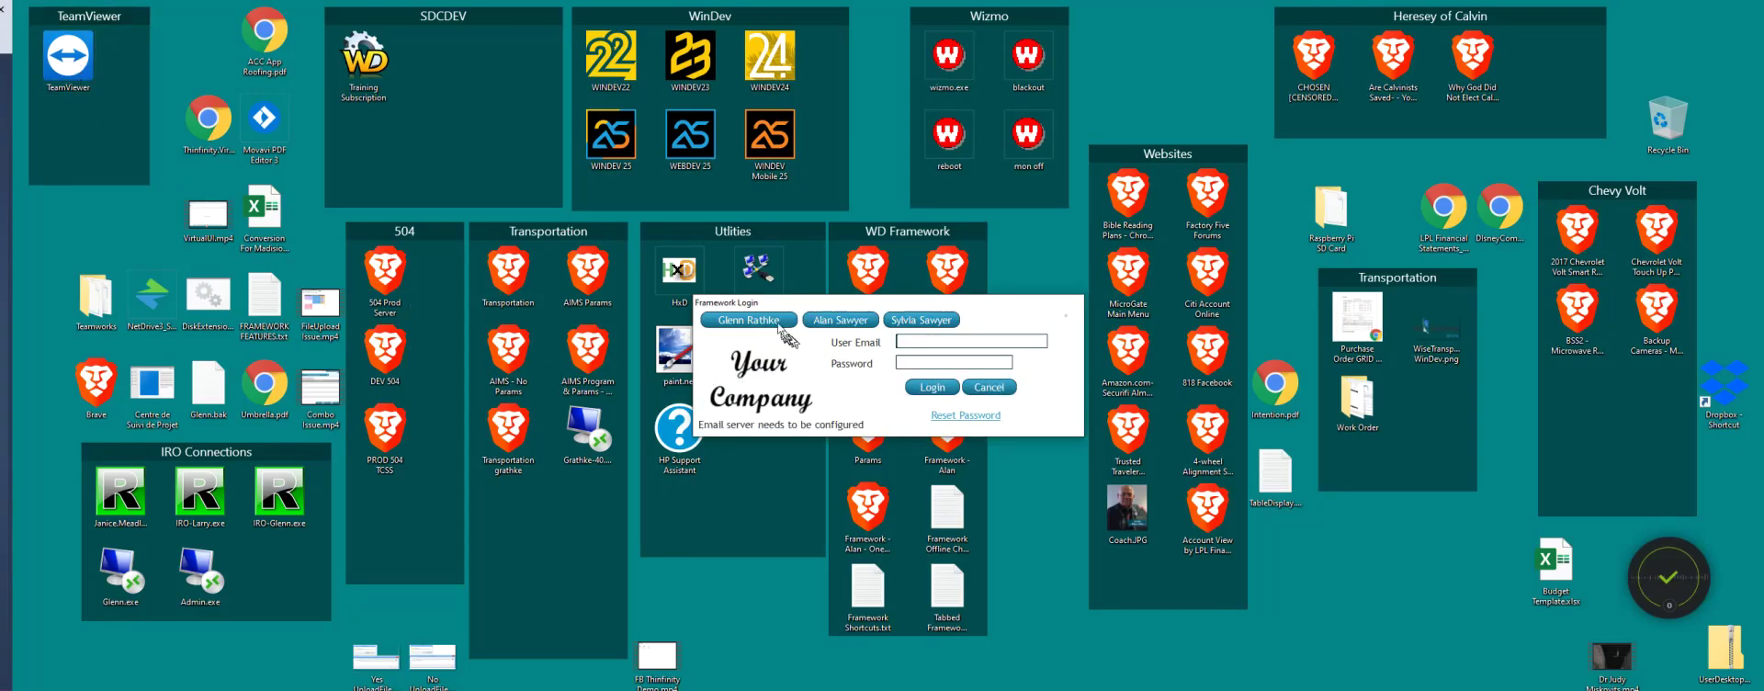
{"action": "left_click", "coordinate": [777, 323]}
{"action": "left_click", "coordinate": [930, 387]}
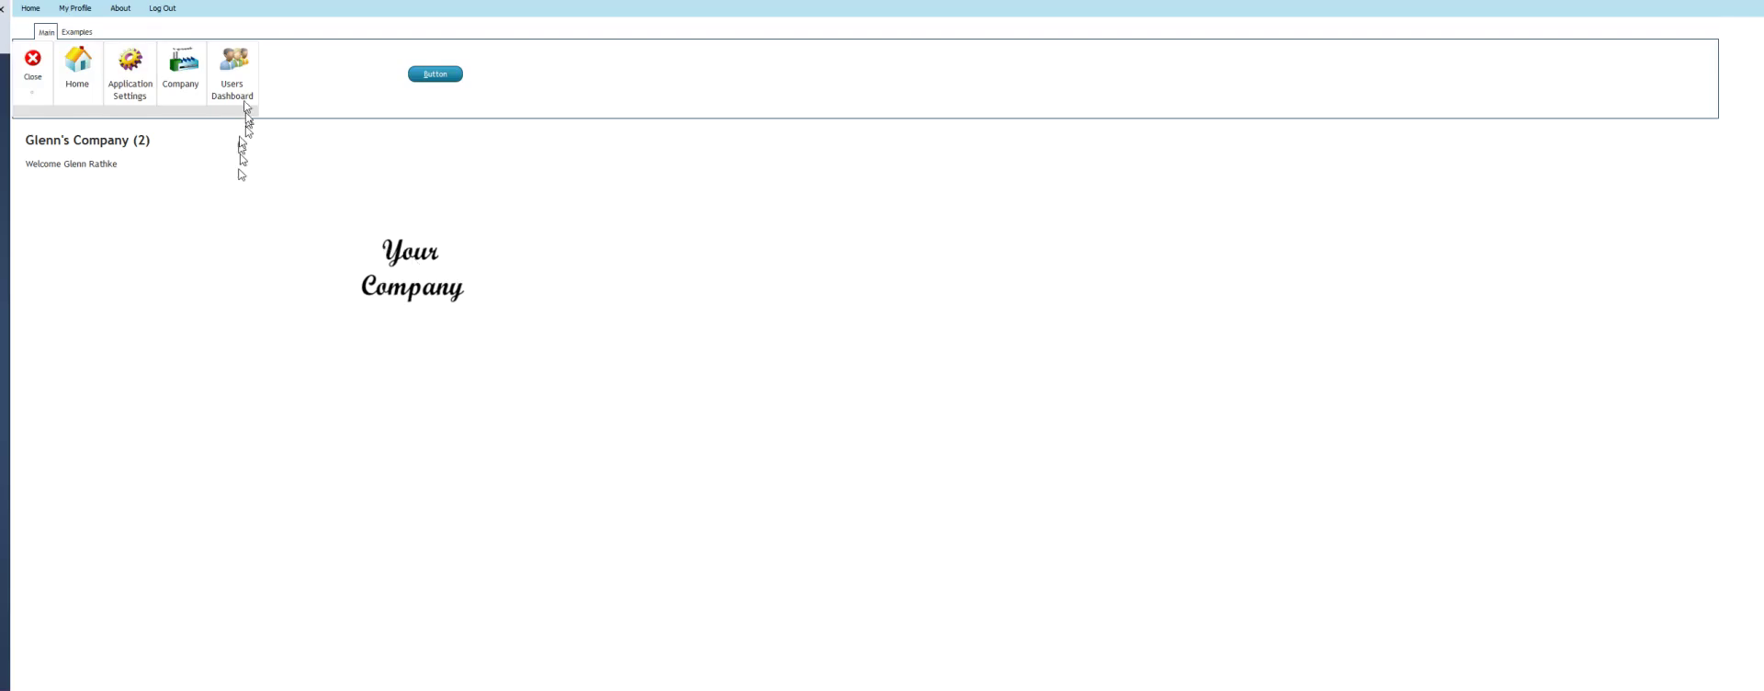
Go to the Users Dashboard and open the 'Looper: In Progress' page
{"action": "left_click", "coordinate": [236, 70]}
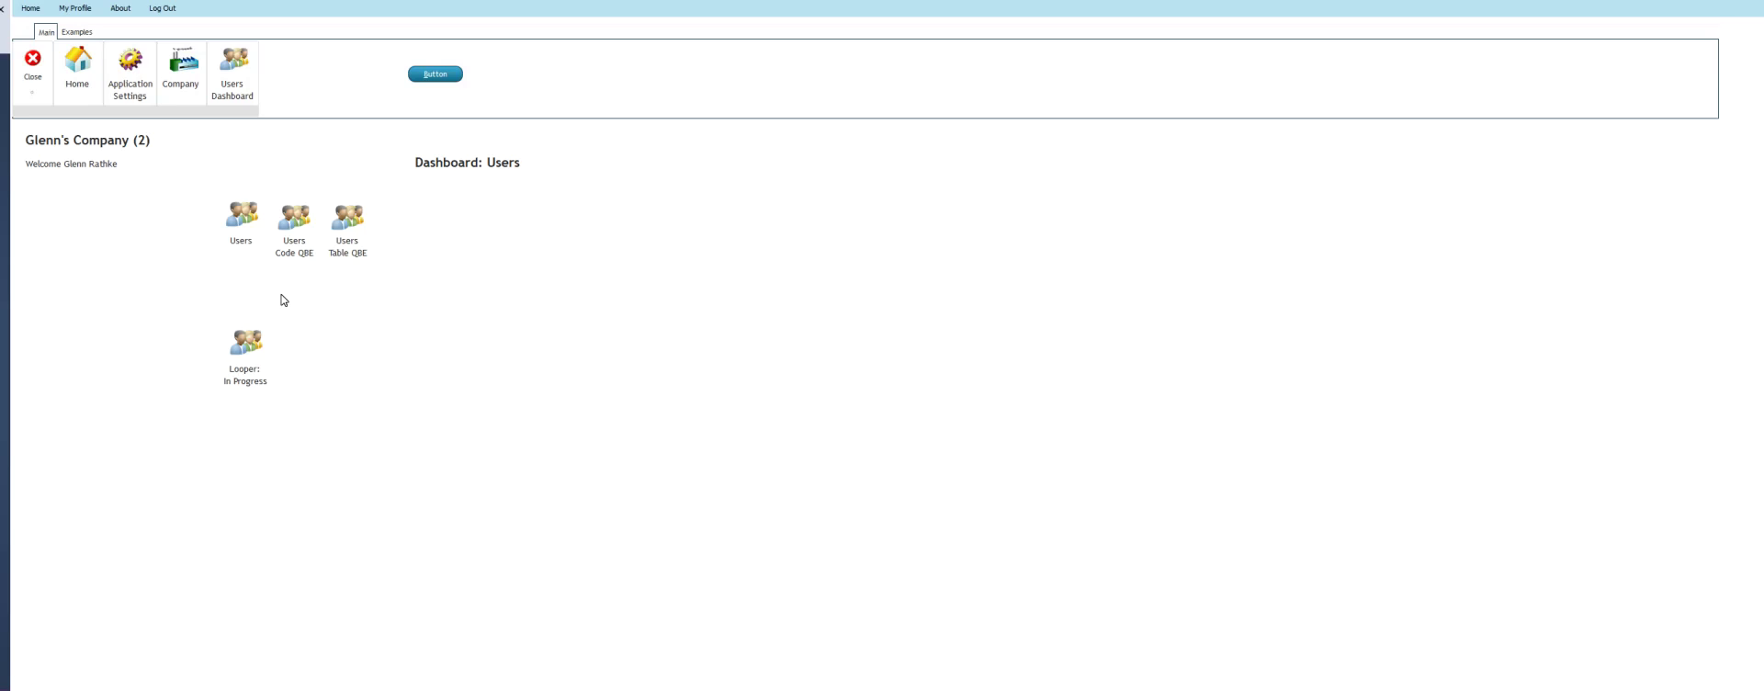
{"action": "left_click", "coordinate": [246, 344]}
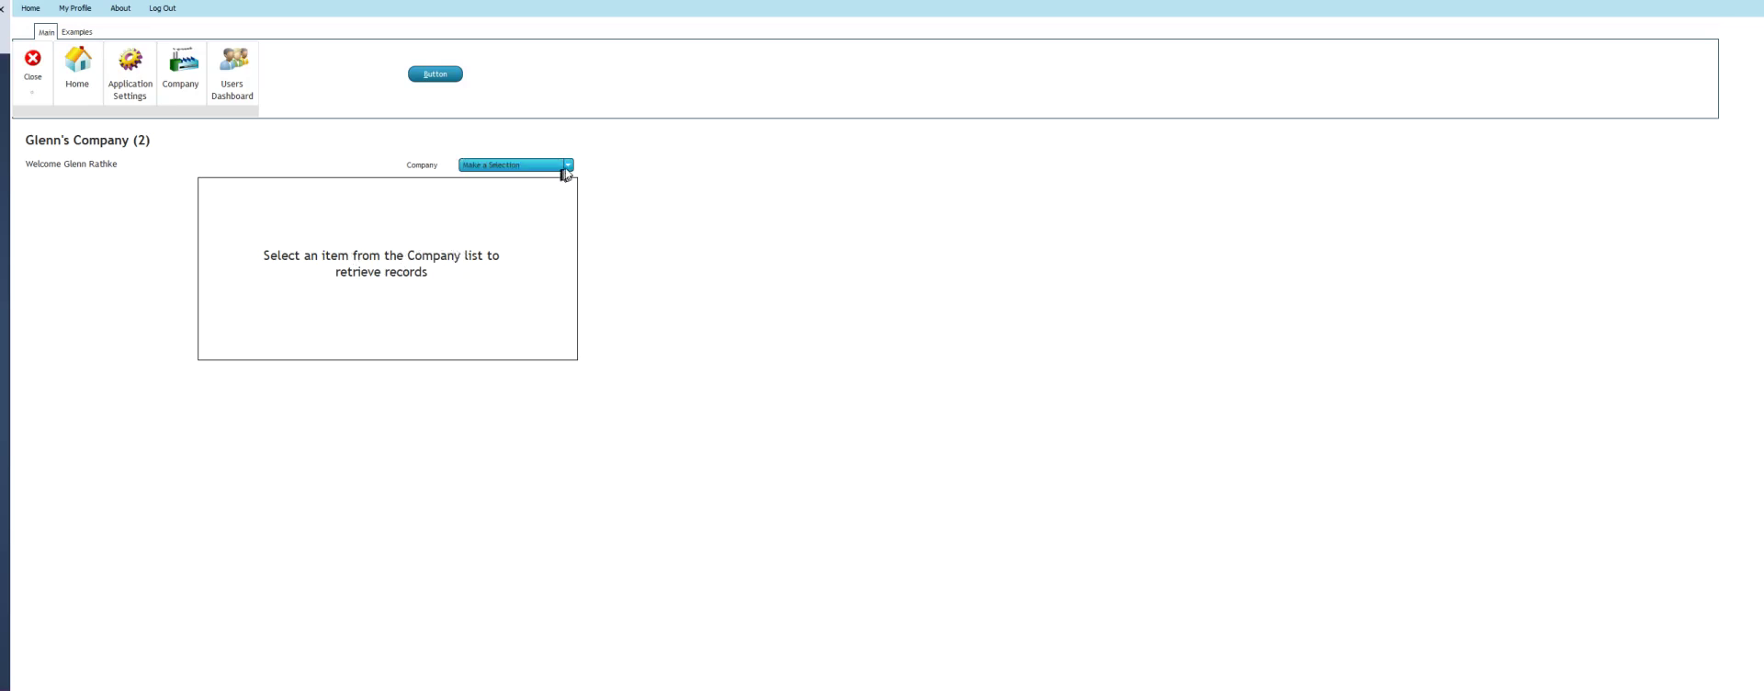
Filter the Looper by Alan's Company, Glenn's Company, no selection, Glenn's Company again, then QQQQ
{"action": "left_click", "coordinate": [569, 166]}
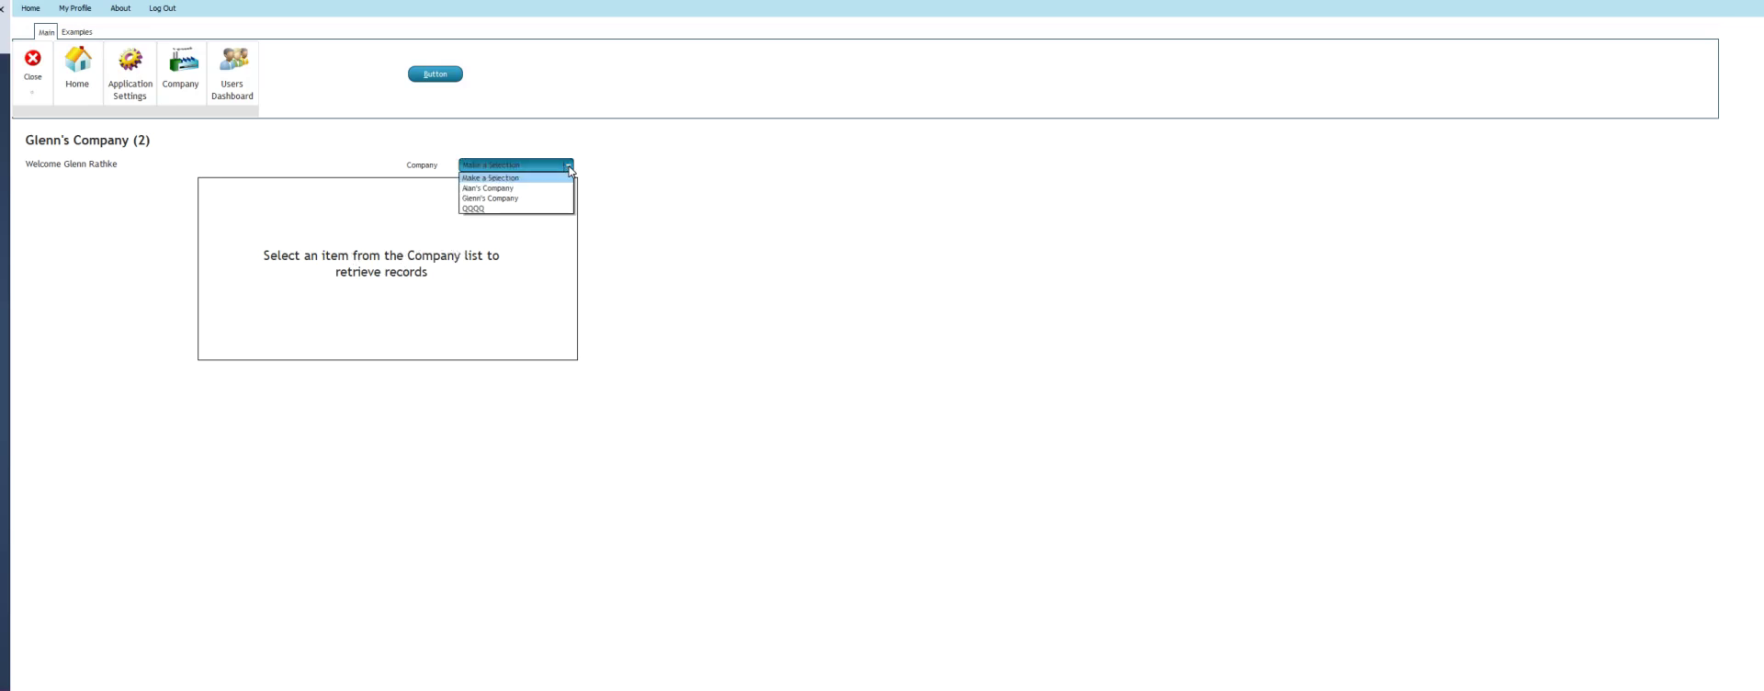
{"action": "left_click", "coordinate": [508, 190]}
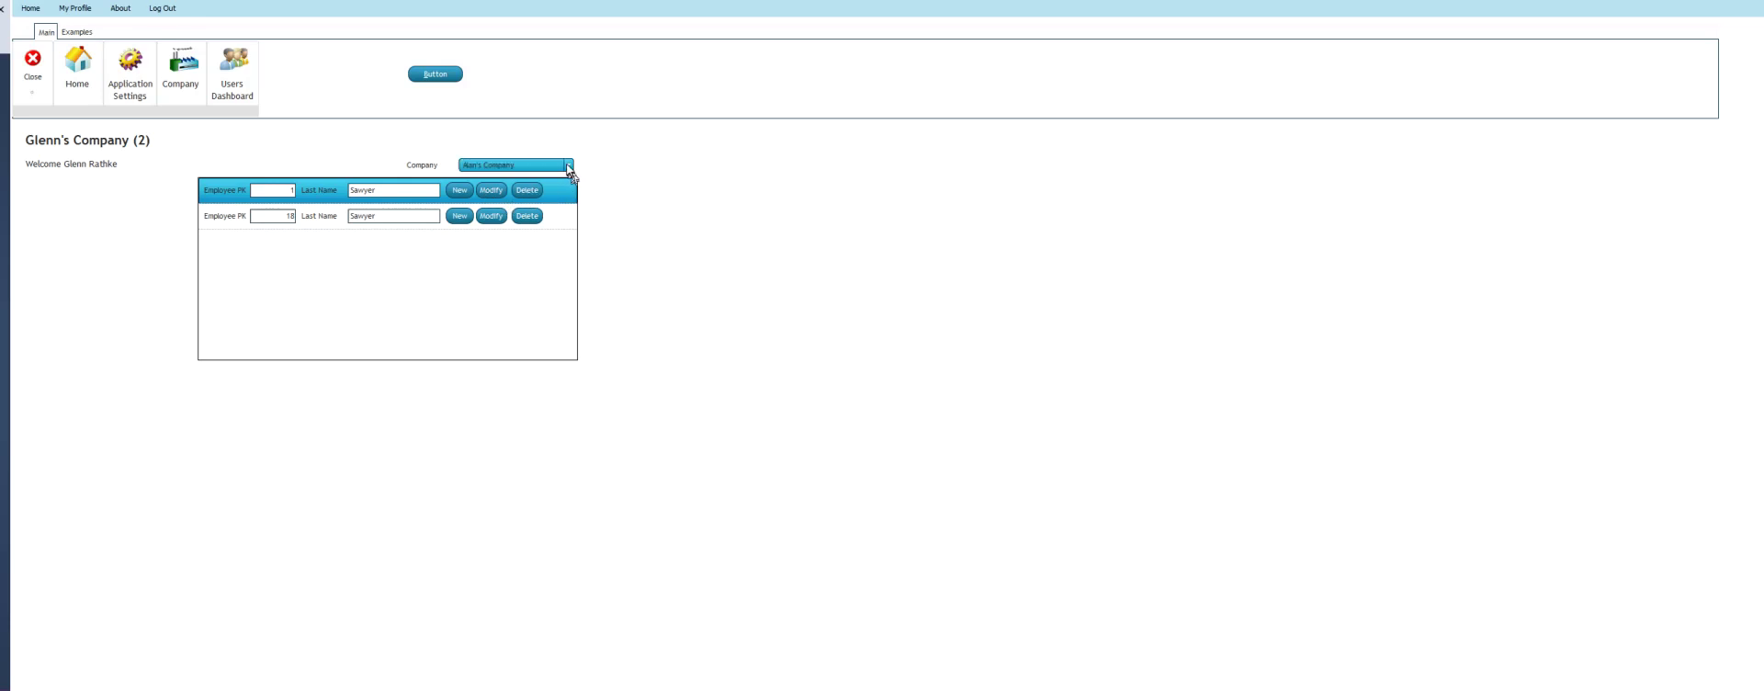
{"action": "left_click", "coordinate": [558, 165]}
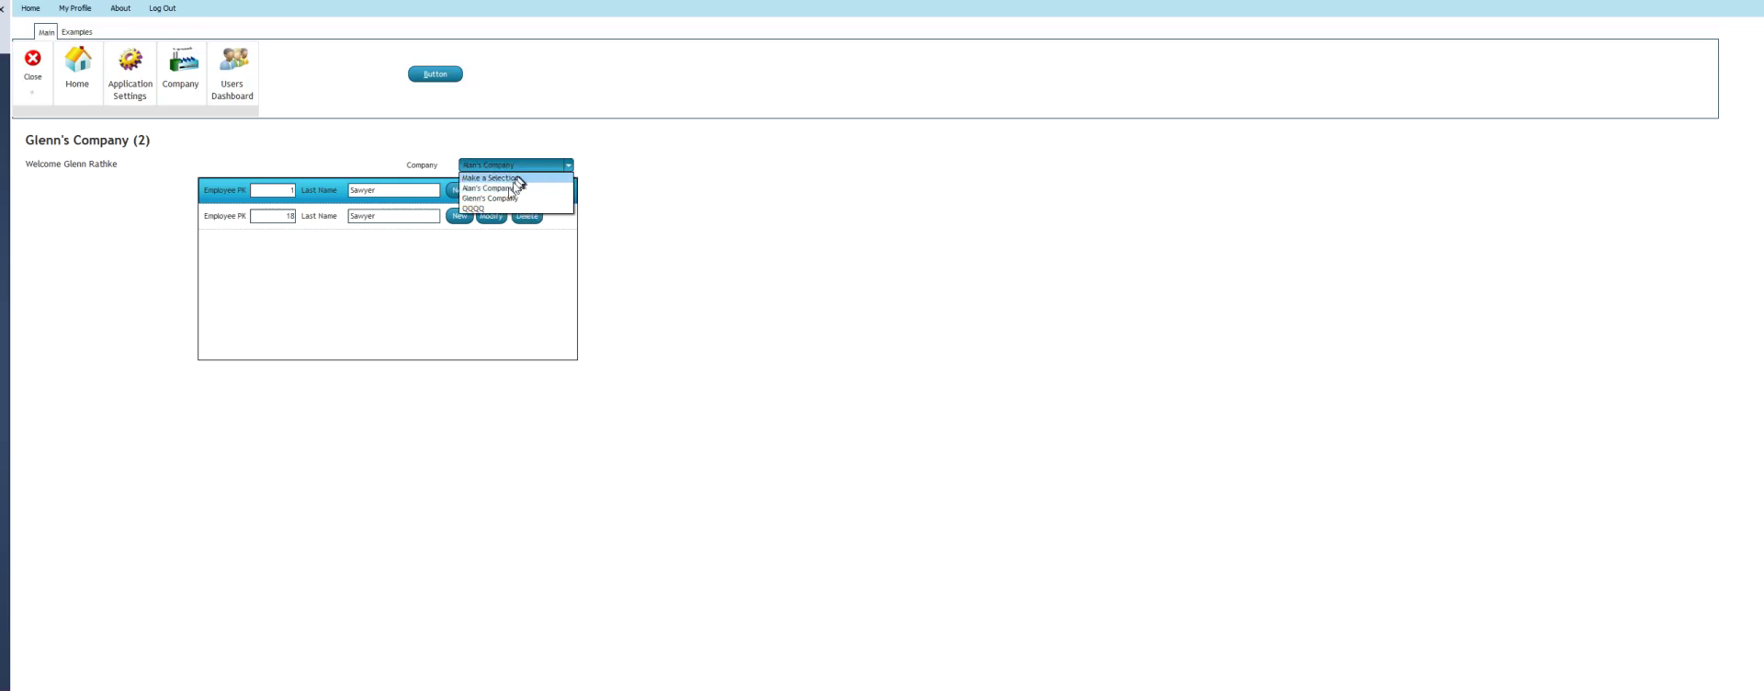
{"action": "left_click", "coordinate": [500, 199]}
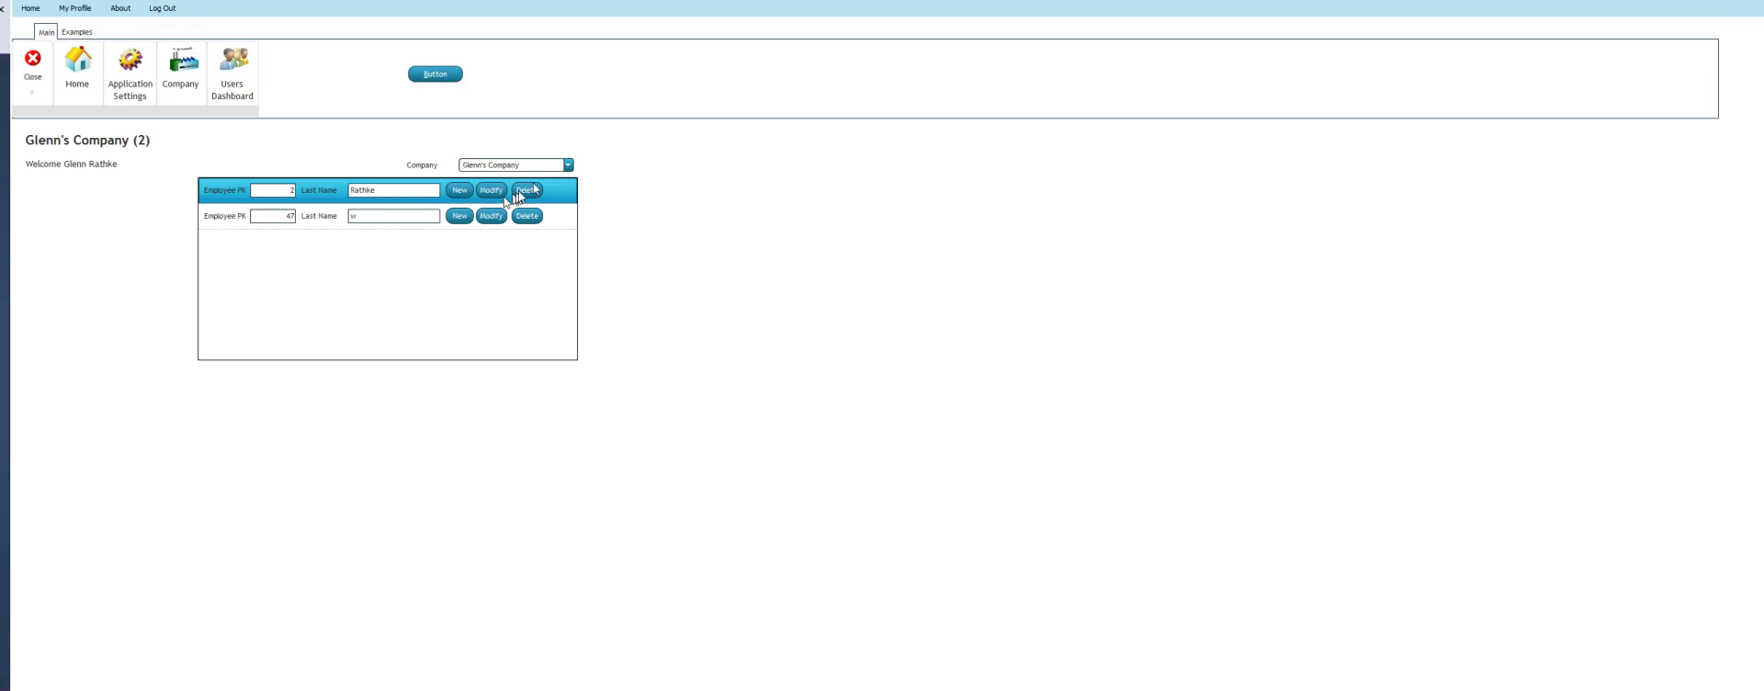
{"action": "left_click", "coordinate": [567, 166]}
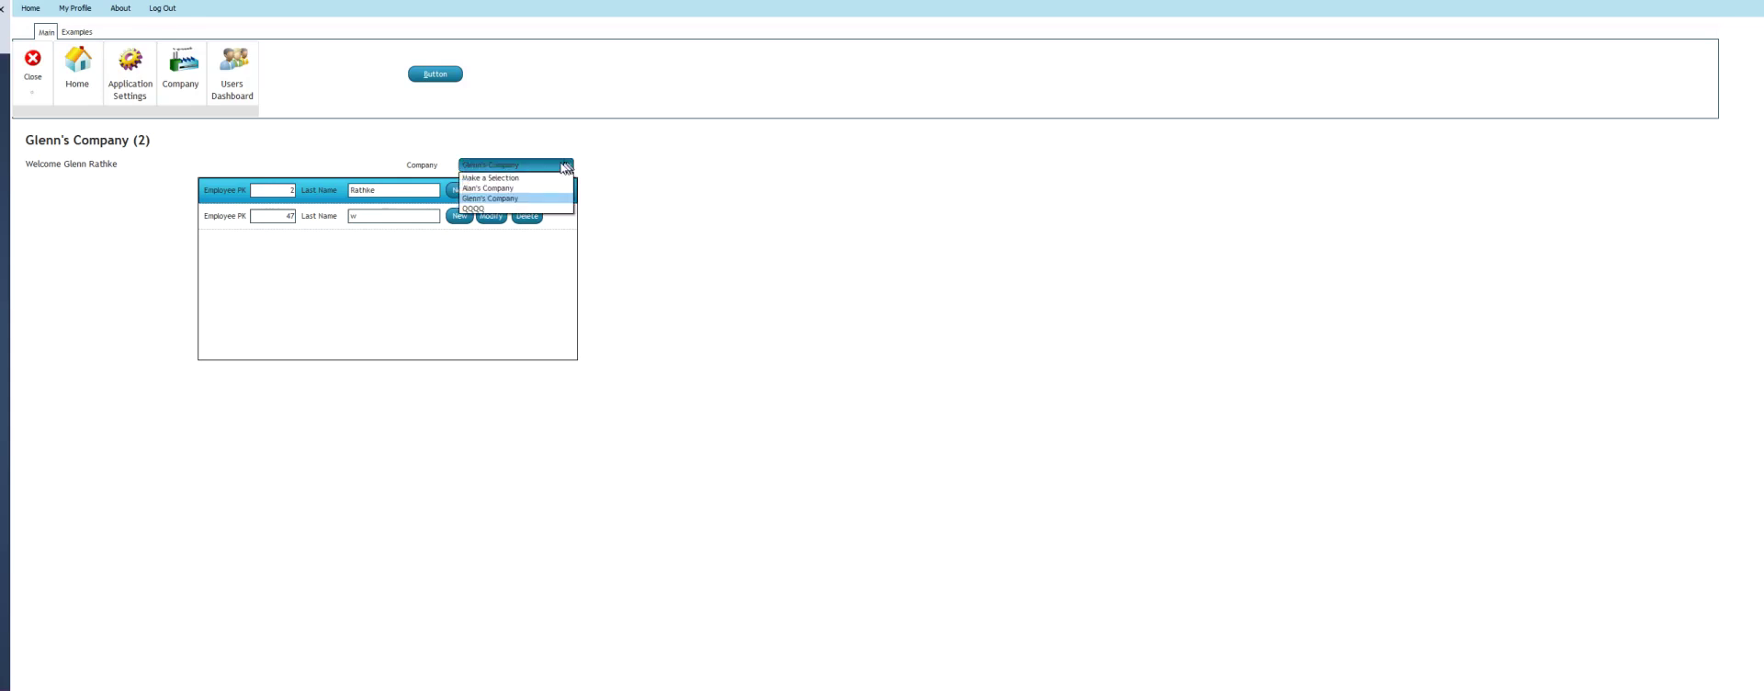
{"action": "left_click", "coordinate": [514, 178]}
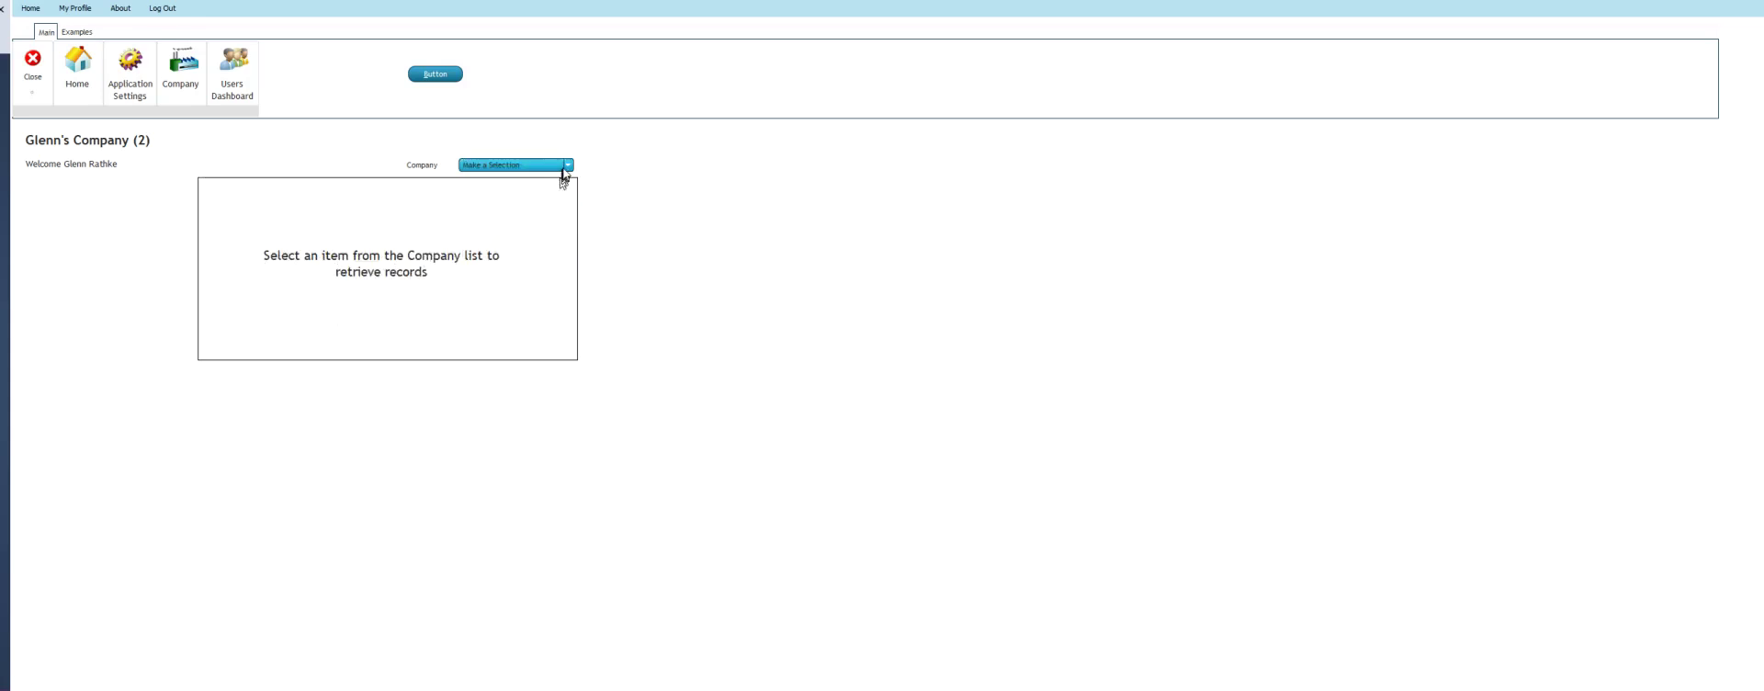
{"action": "left_click", "coordinate": [566, 167]}
{"action": "left_click", "coordinate": [513, 197]}
{"action": "left_click", "coordinate": [567, 165]}
{"action": "left_click", "coordinate": [513, 208]}
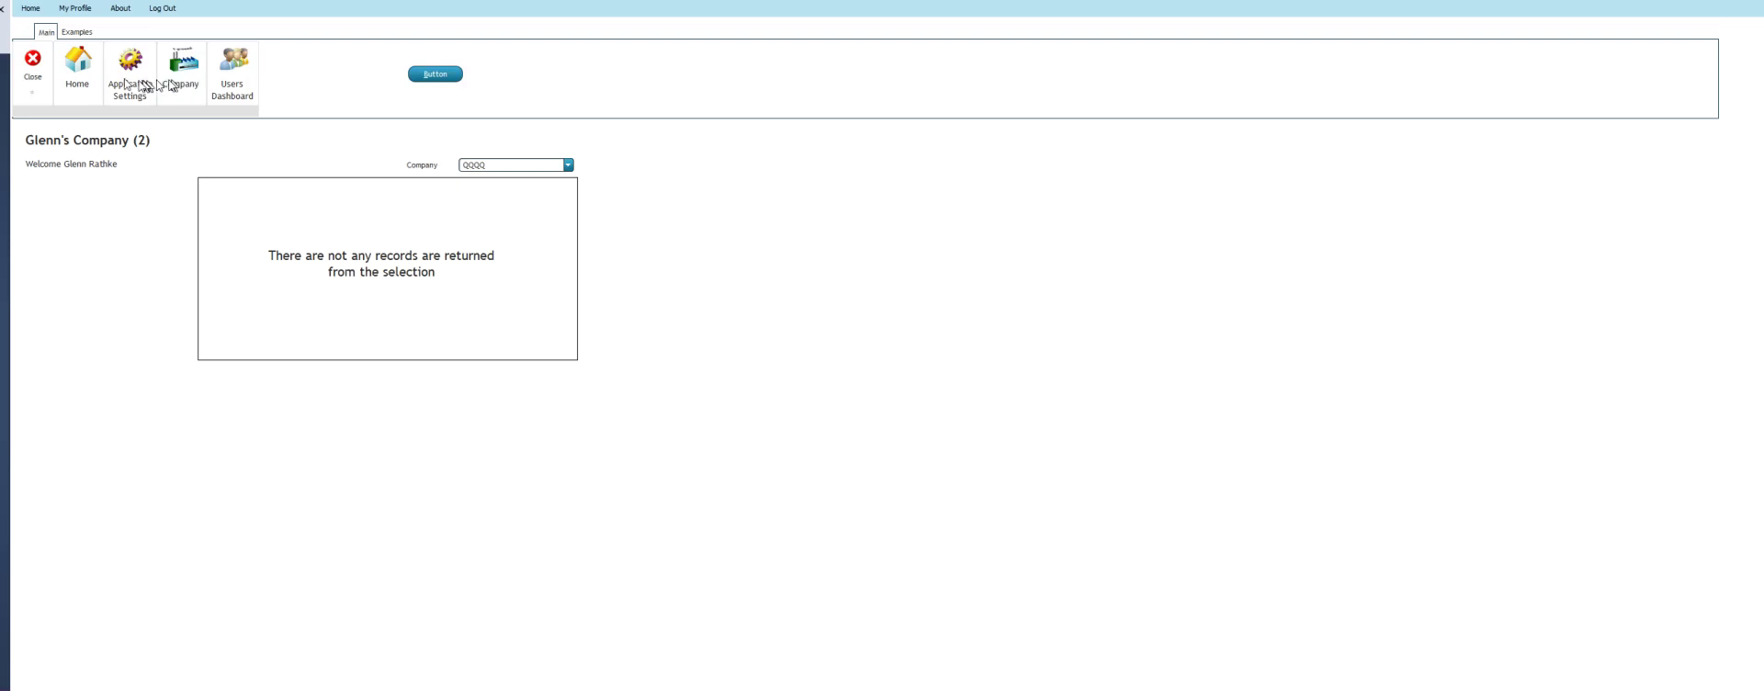
Stop the test app and open IW_Users_B from the Users W group in the Project explorer
{"action": "left_click", "coordinate": [34, 61]}
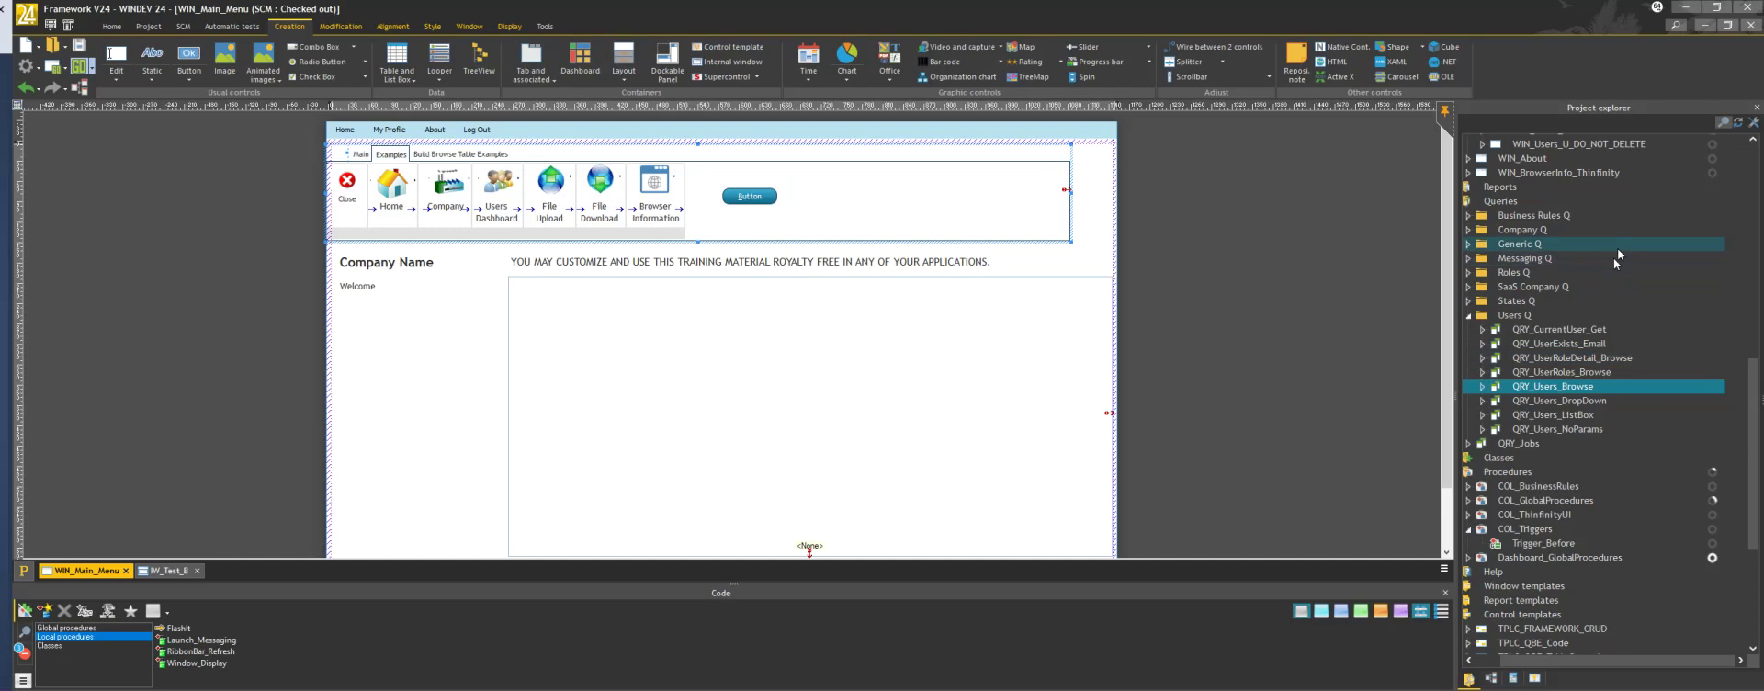
{"action": "left_click_drag", "start_coordinate": [1755, 411], "coordinate": [1744, 227]}
{"action": "left_click", "coordinate": [1744, 227]}
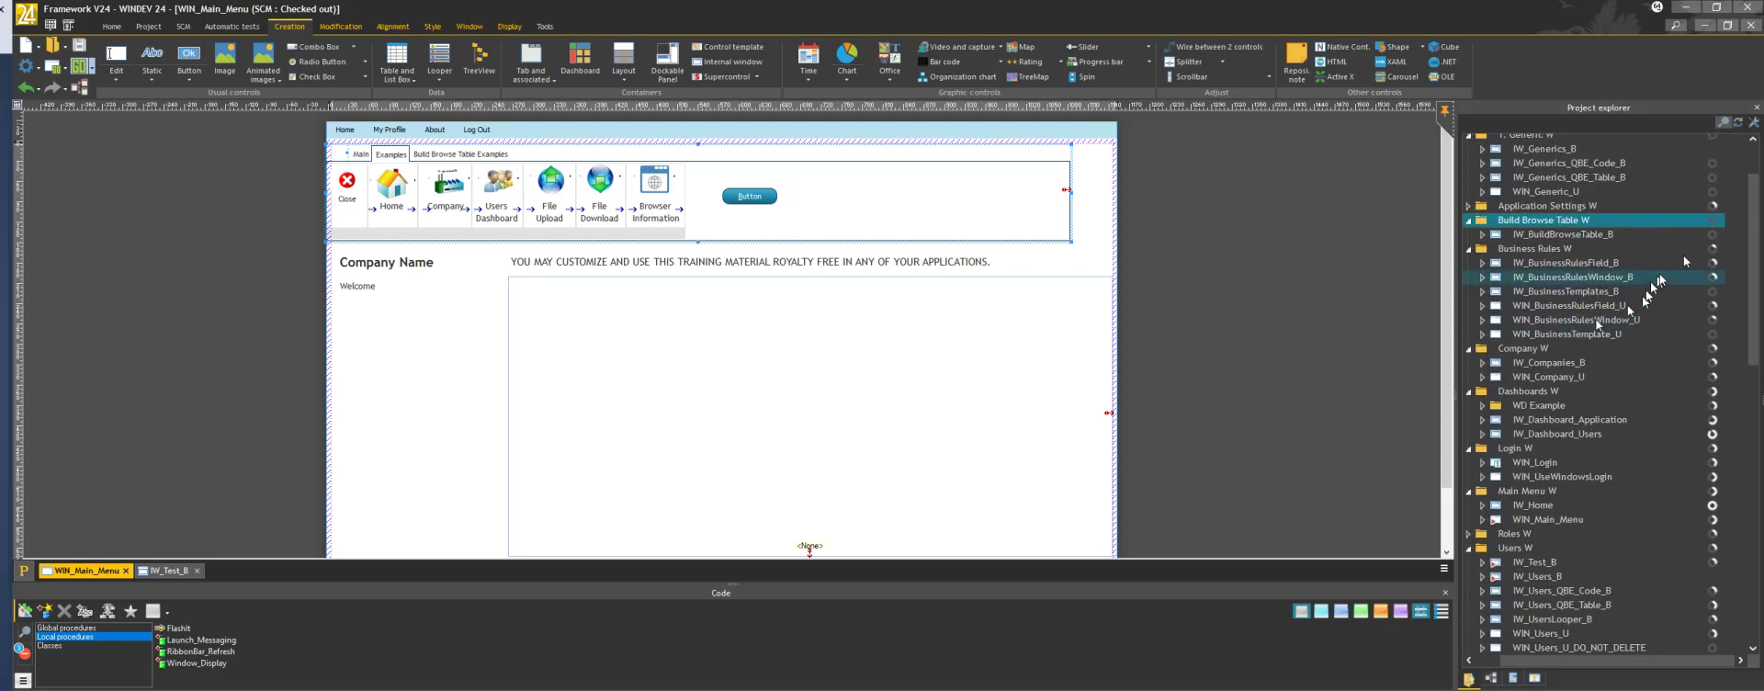
{"action": "left_click_drag", "start_coordinate": [1755, 260], "coordinate": [1748, 288]}
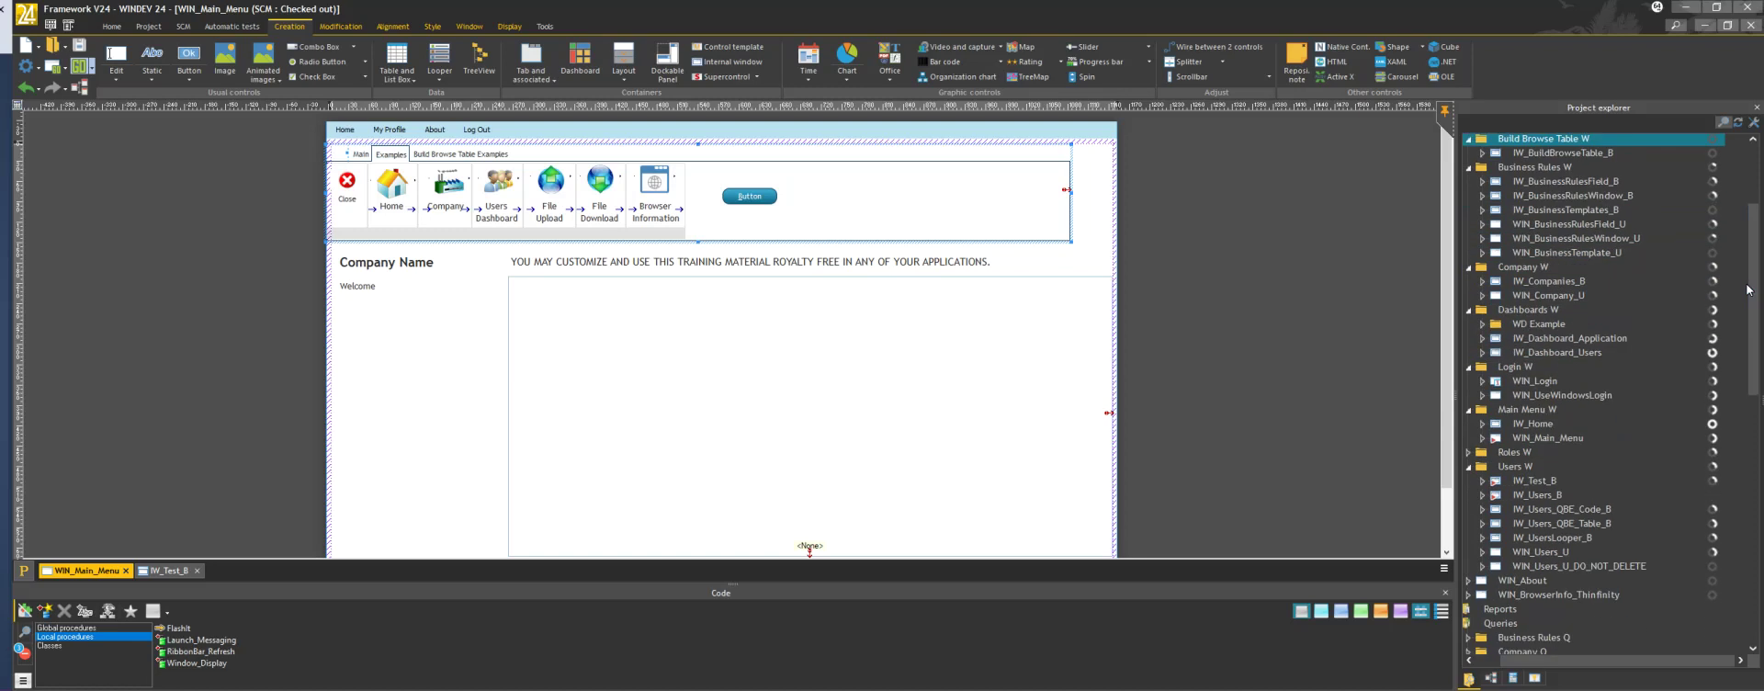
{"action": "double_click", "coordinate": [1543, 496]}
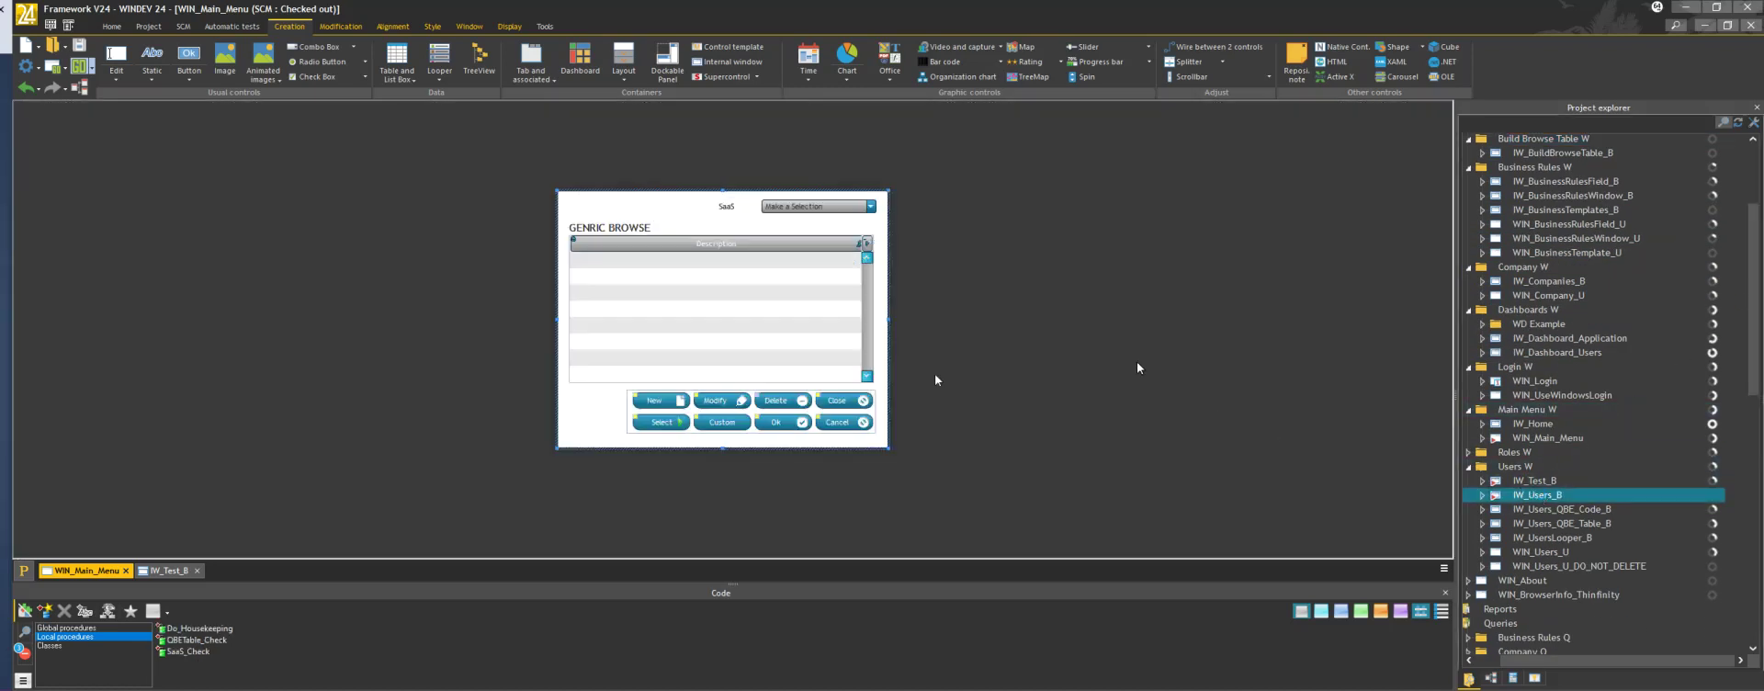
Open TPLC_FRAMEWORK_CRUD, the control template behind the WD_CRUD button group
{"action": "left_click", "coordinate": [695, 415]}
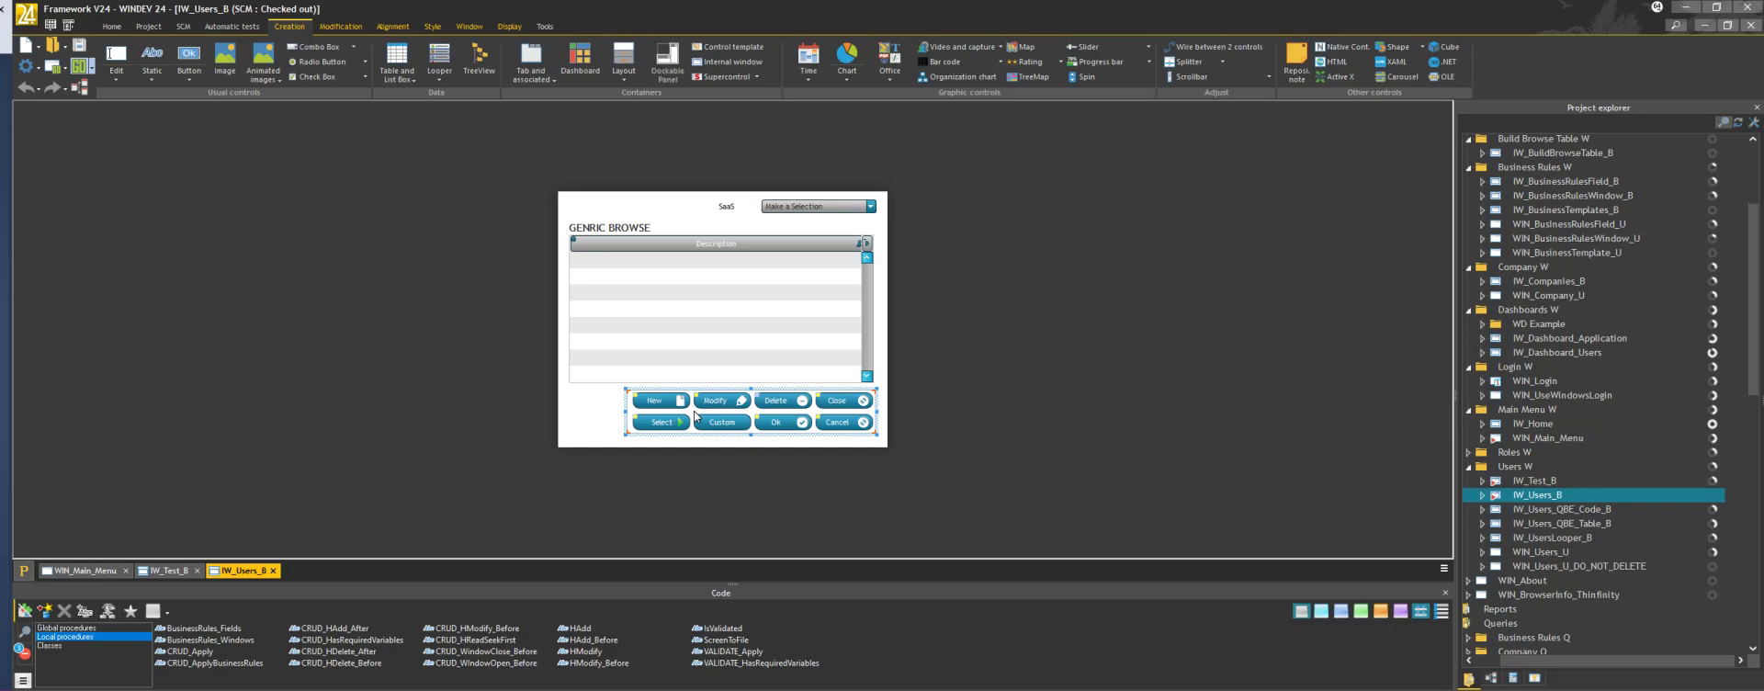
{"action": "right_click", "coordinate": [696, 415]}
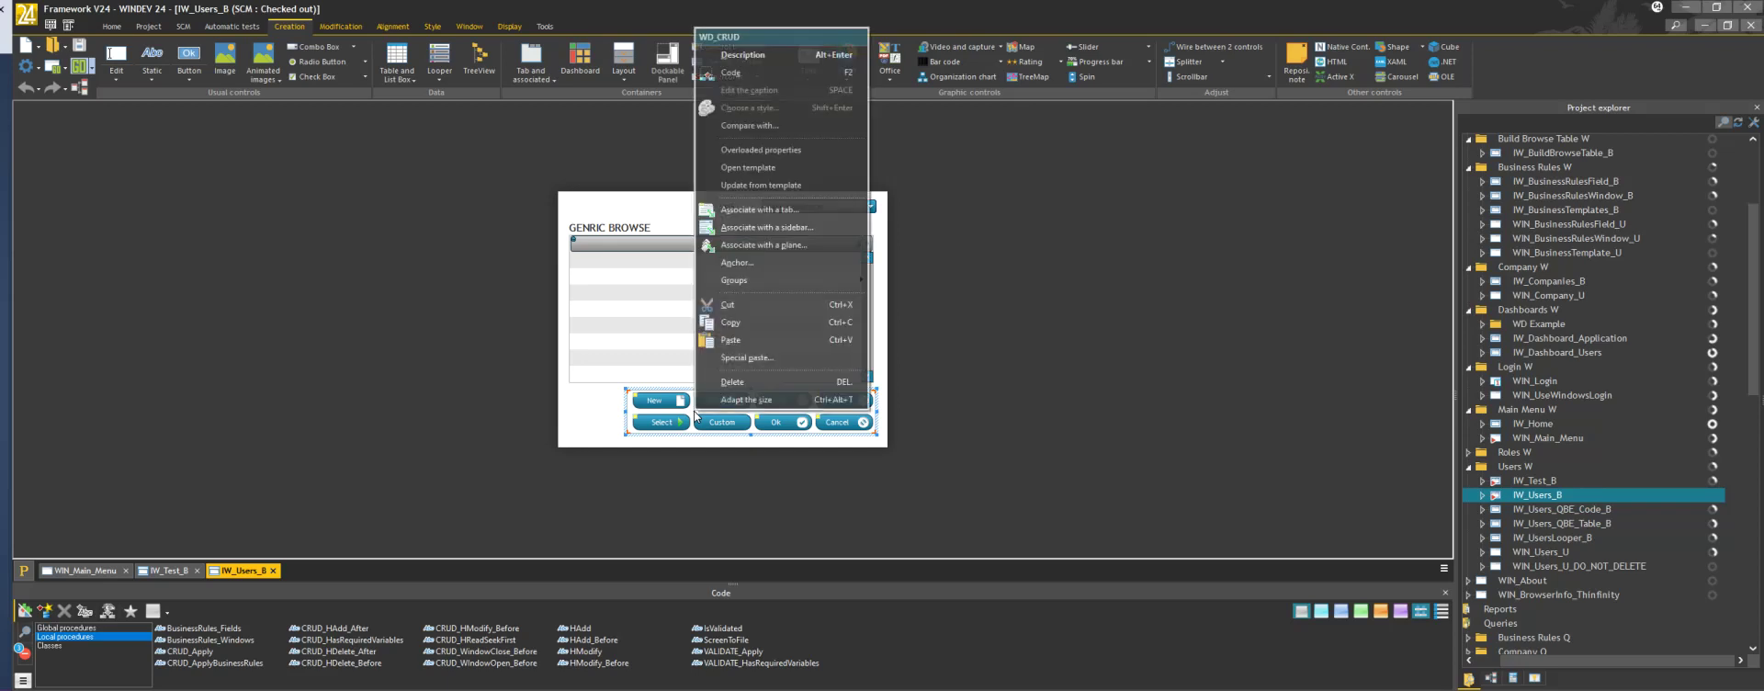
{"action": "left_click", "coordinate": [757, 169]}
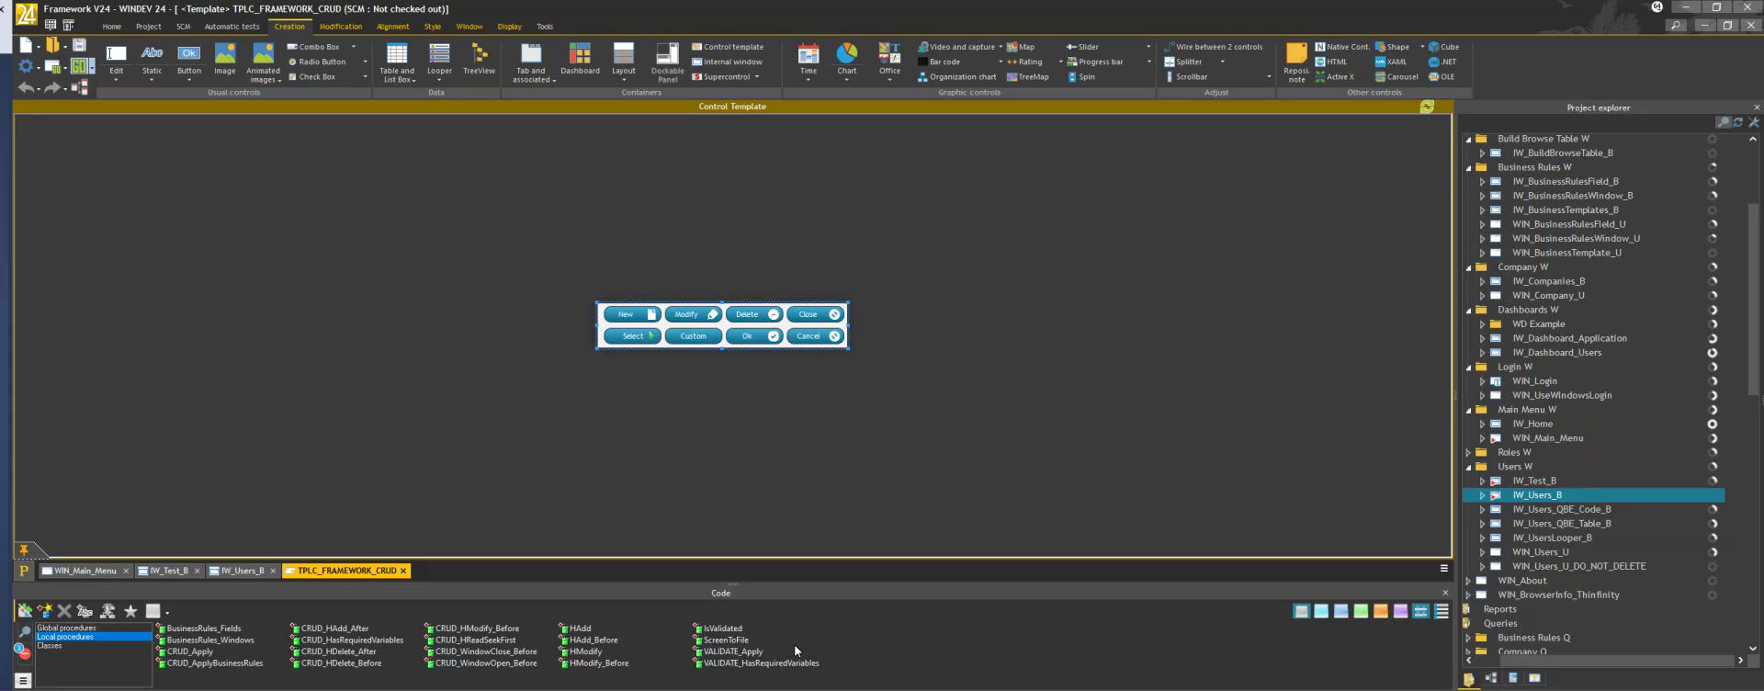
Close the template, open WIN_Users_U, and bring up its button group's IsValidated procedure code
{"action": "left_click", "coordinate": [1756, 27]}
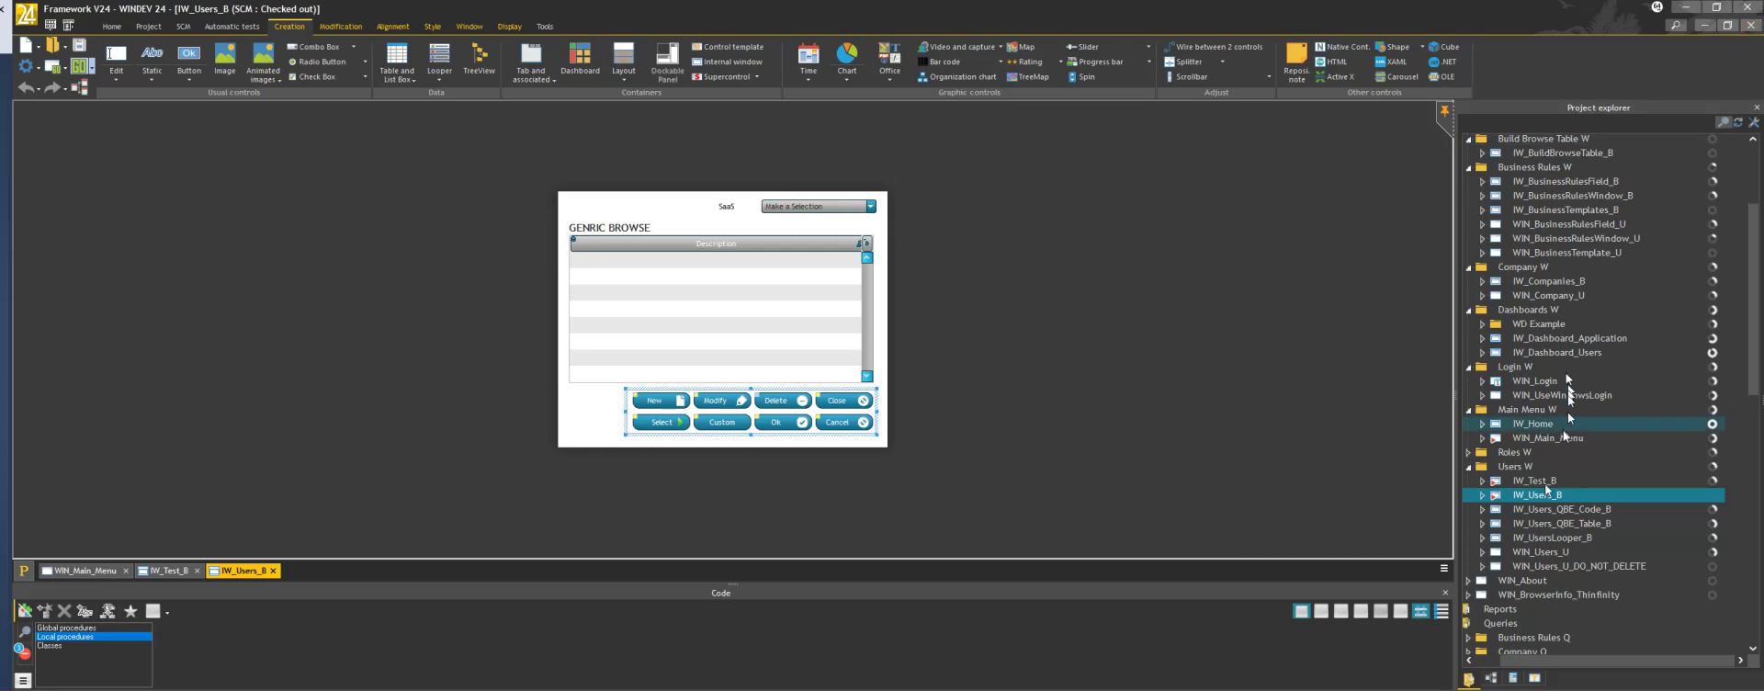
{"action": "double_click", "coordinate": [1544, 553]}
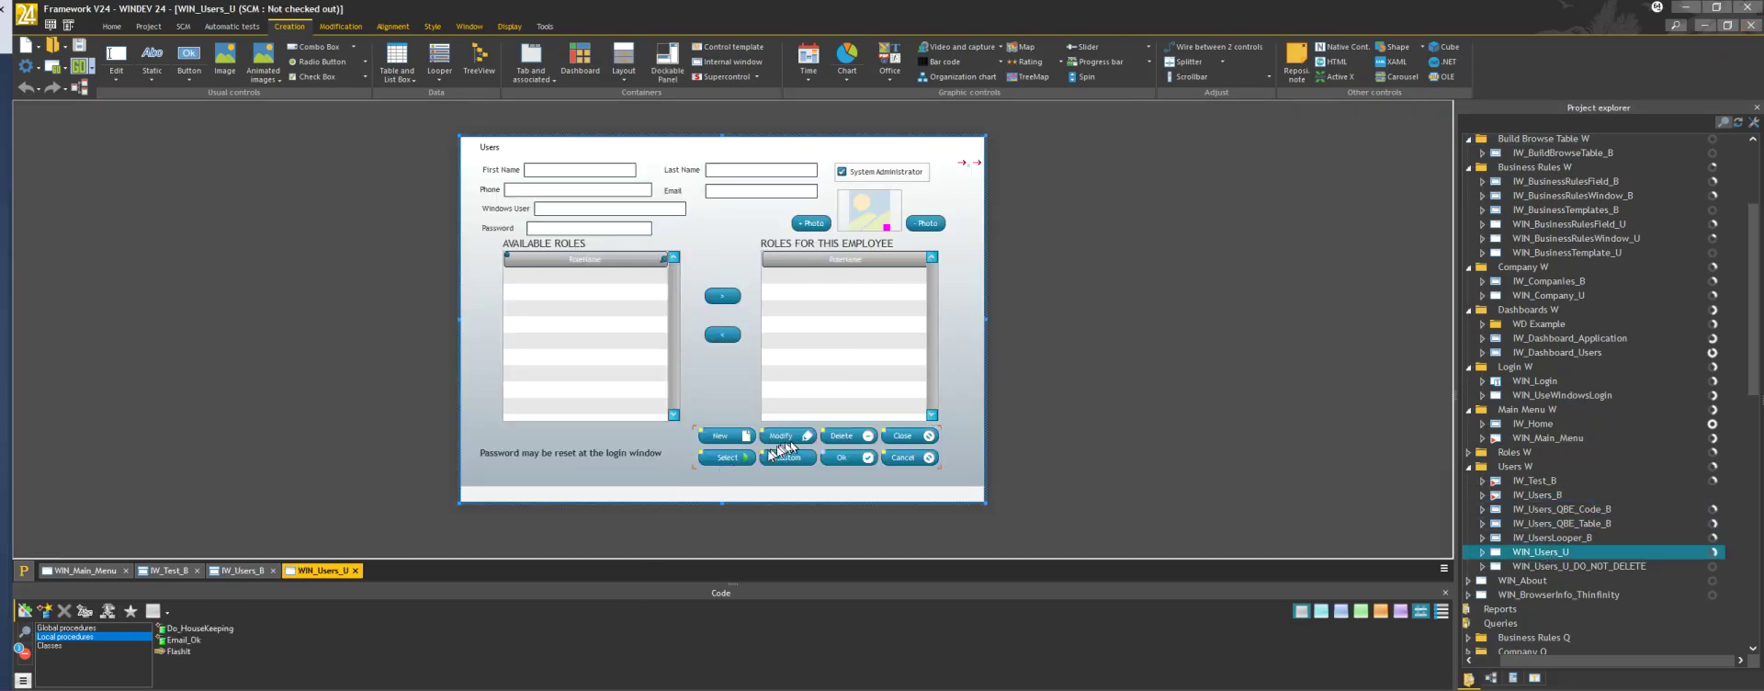
{"action": "left_click", "coordinate": [758, 450]}
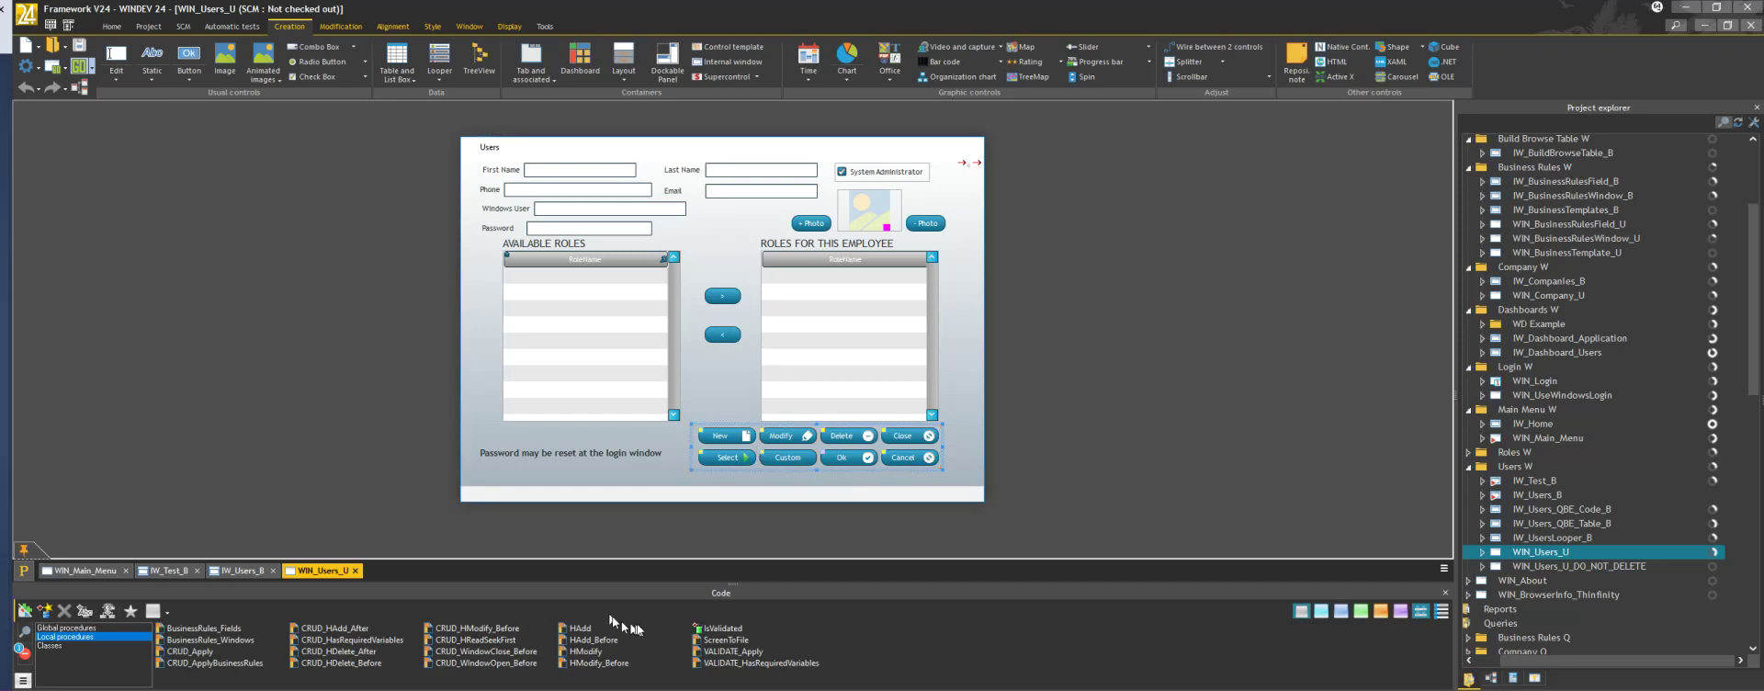
{"action": "left_click", "coordinate": [719, 630]}
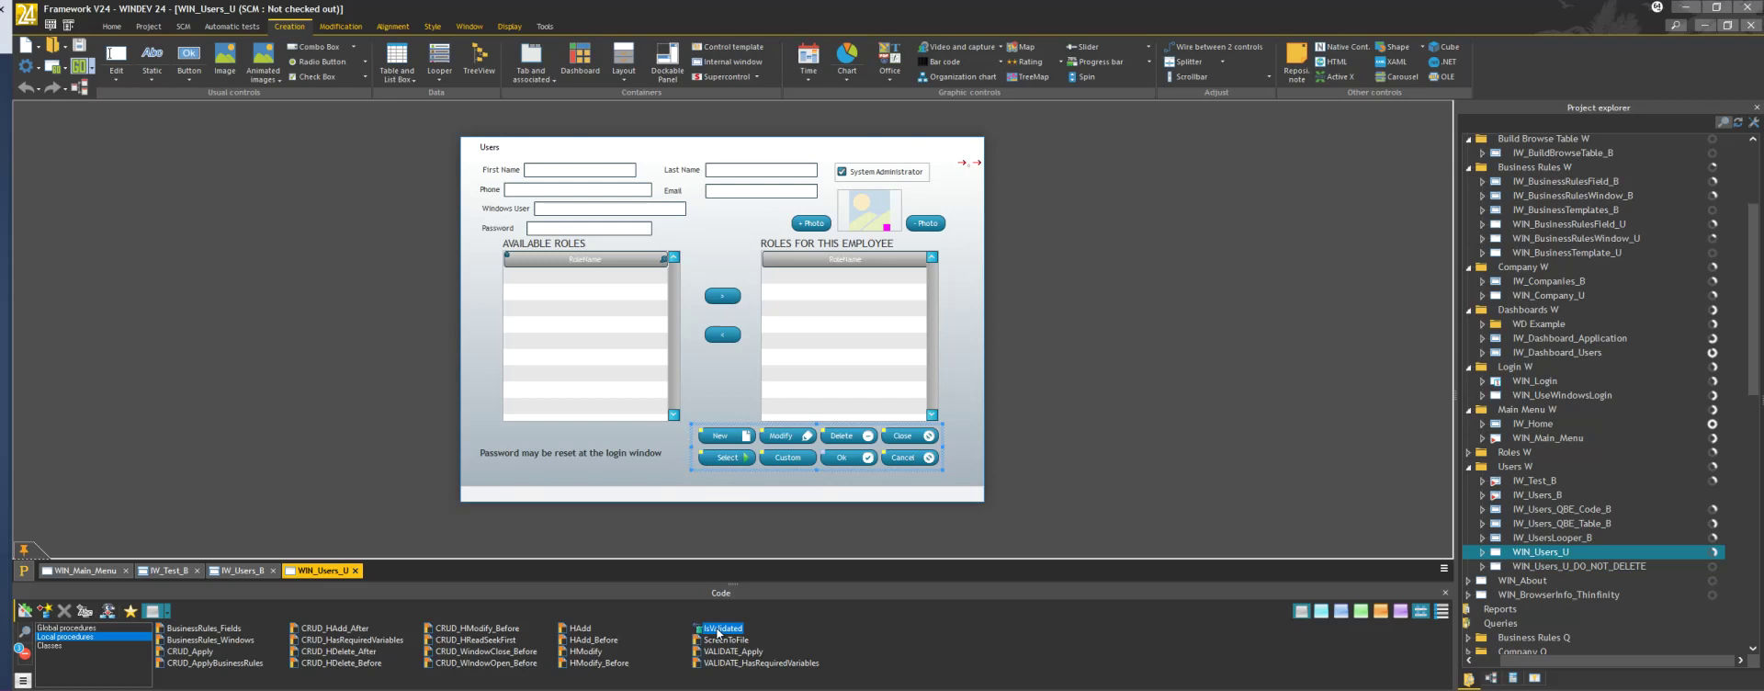
{"action": "double_click", "coordinate": [719, 630]}
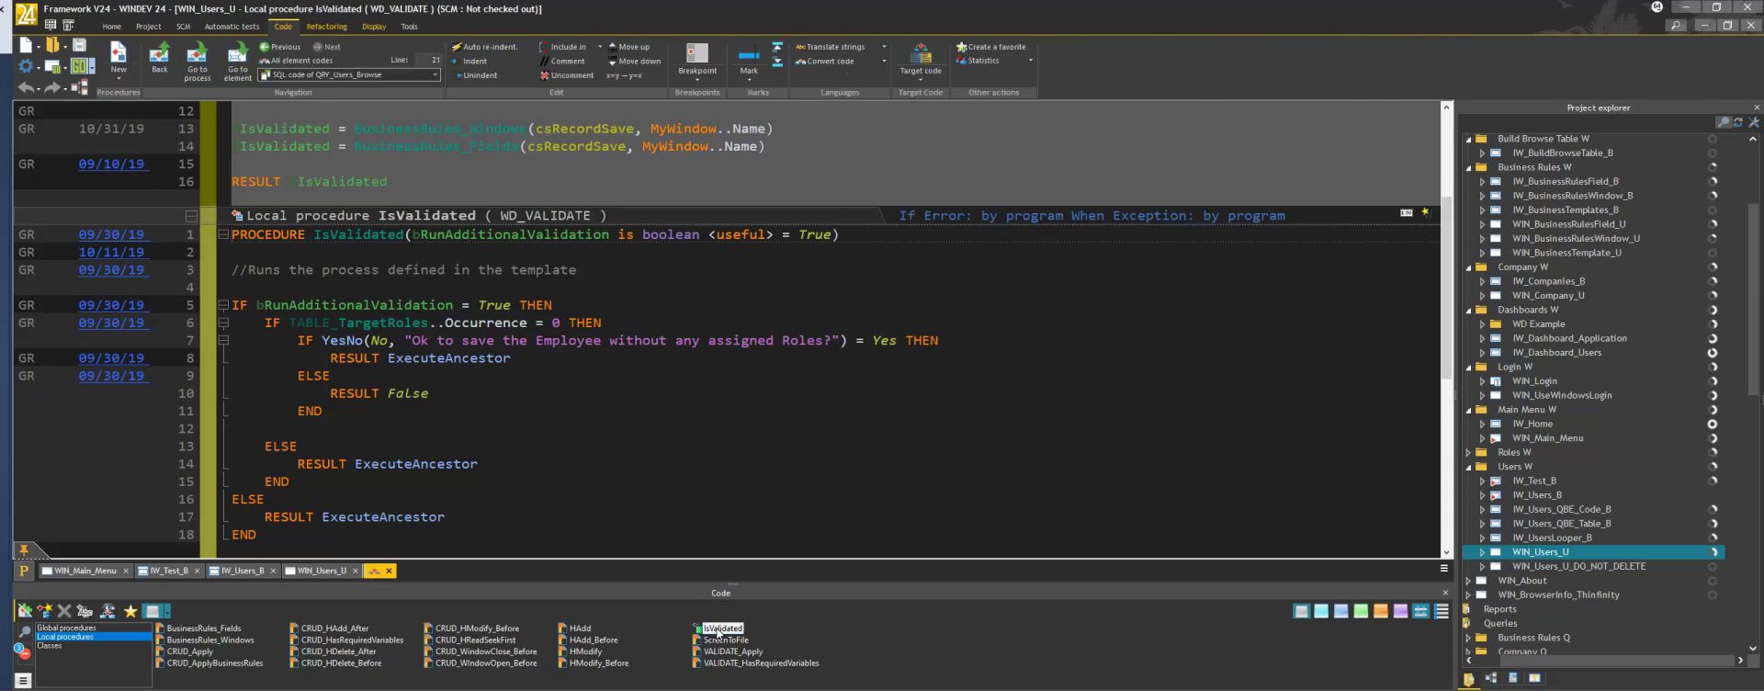
Read through IsValidated, CRUD_Apply and CRUD_HAdd_After, then close the code tab
{"action": "scroll", "coordinate": [551, 409], "scroll_direction": "down", "scroll_amount": 1}
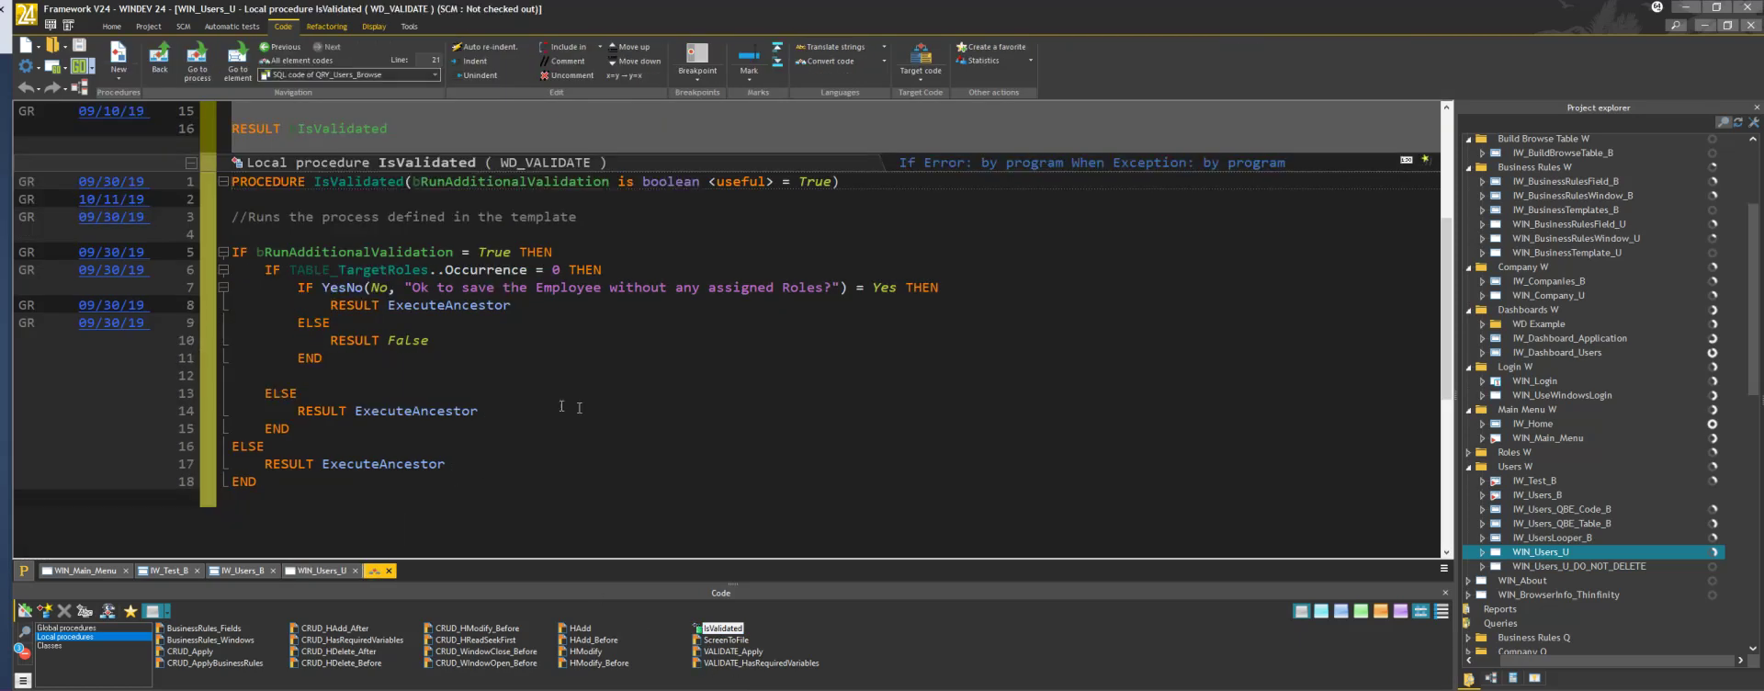
{"action": "scroll", "coordinate": [692, 432], "scroll_direction": "up", "scroll_amount": 2}
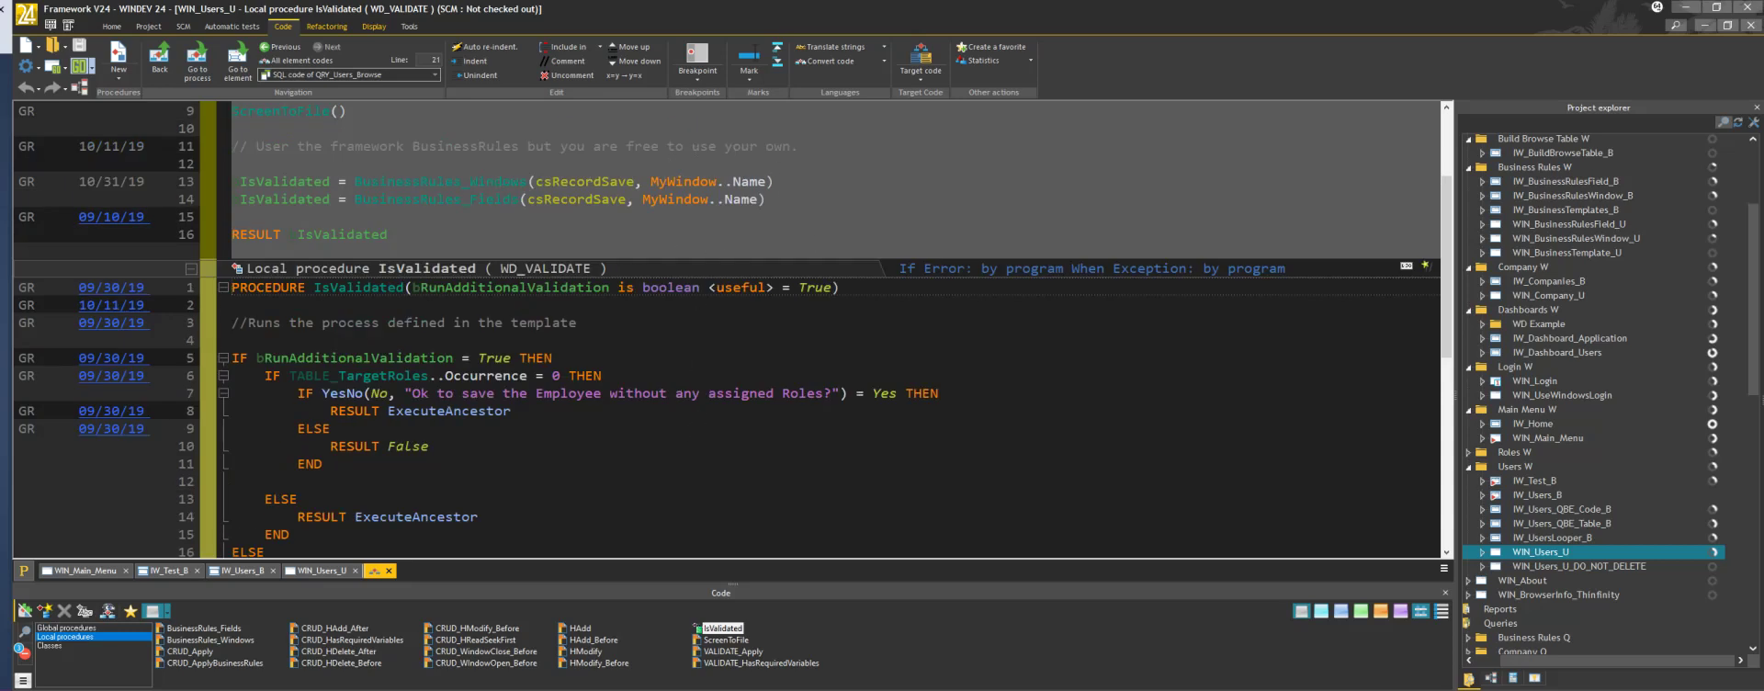
{"action": "scroll", "coordinate": [689, 393], "scroll_direction": "down", "scroll_amount": 1}
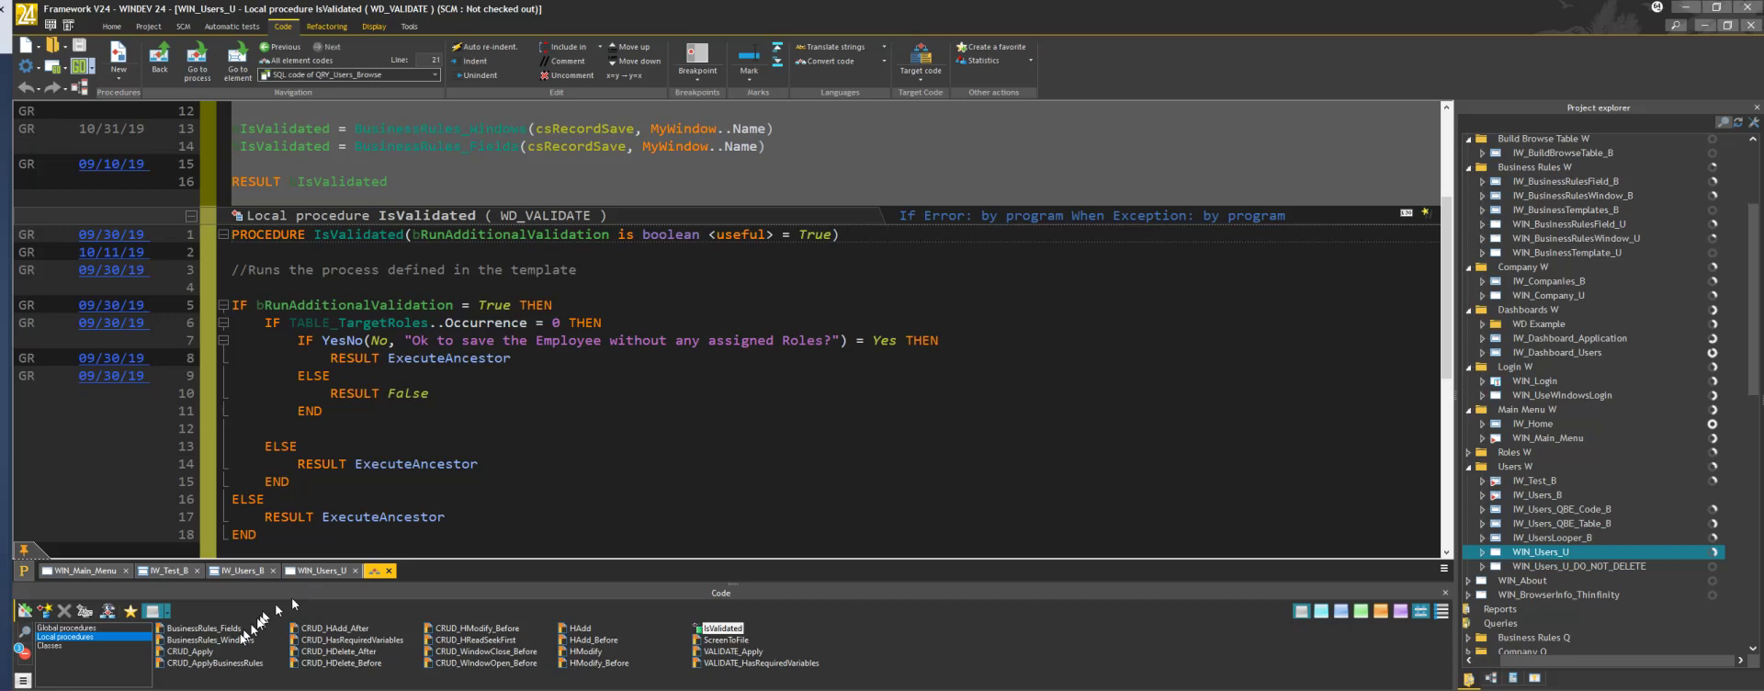
{"action": "left_click", "coordinate": [206, 652]}
{"action": "left_click", "coordinate": [206, 652]}
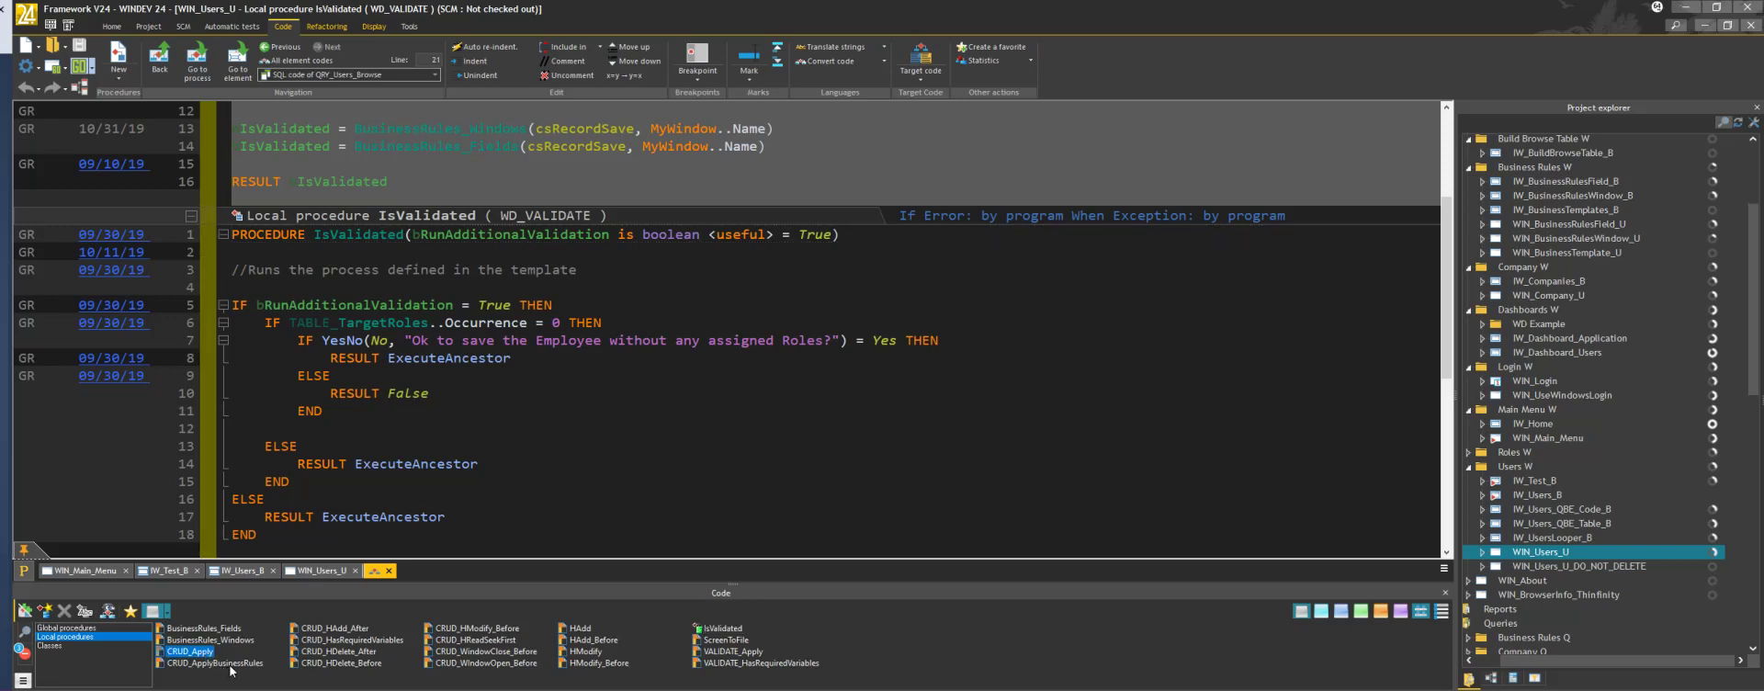
{"action": "left_click", "coordinate": [345, 630]}
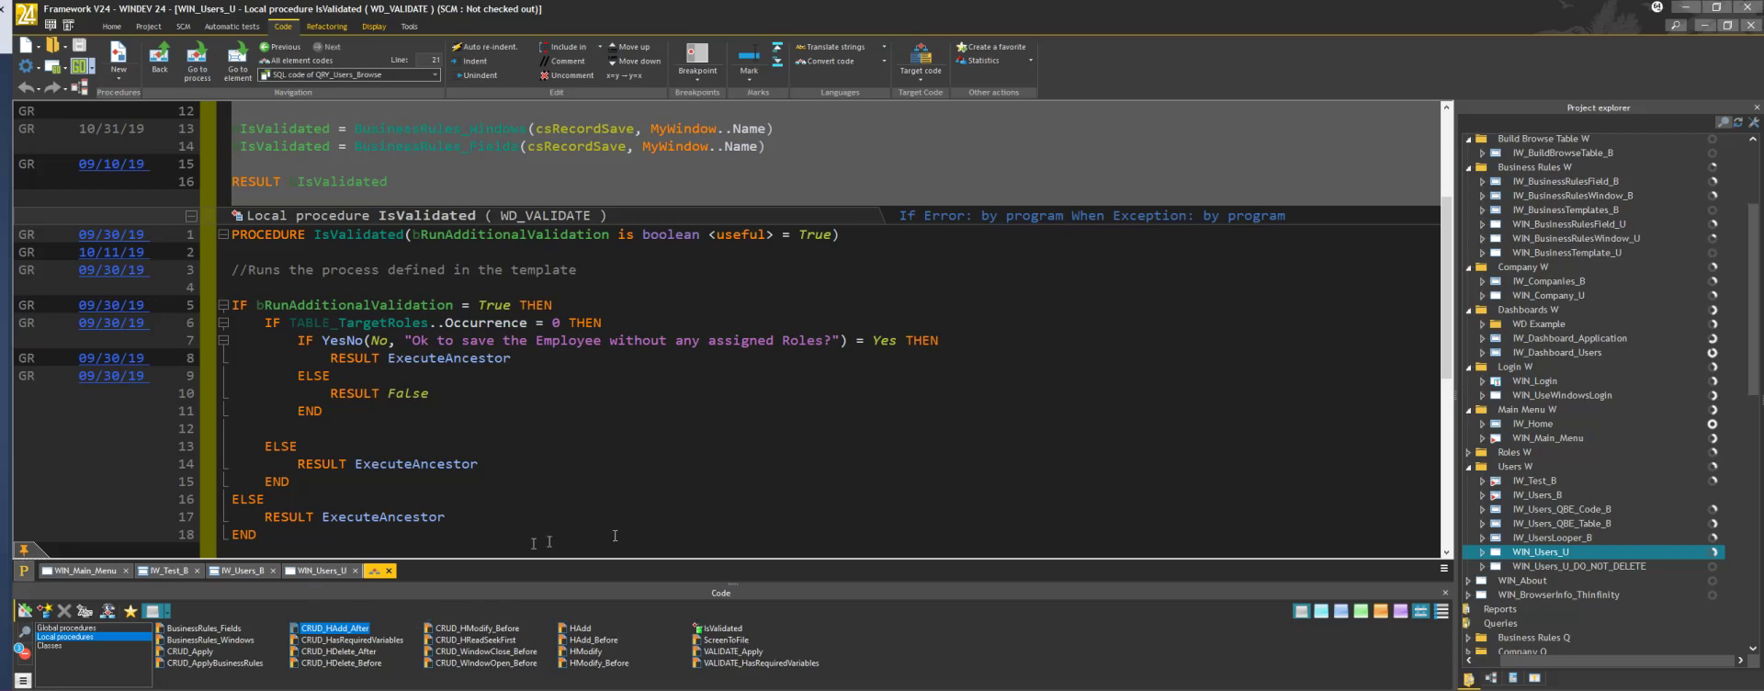
{"action": "left_click", "coordinate": [1752, 27]}
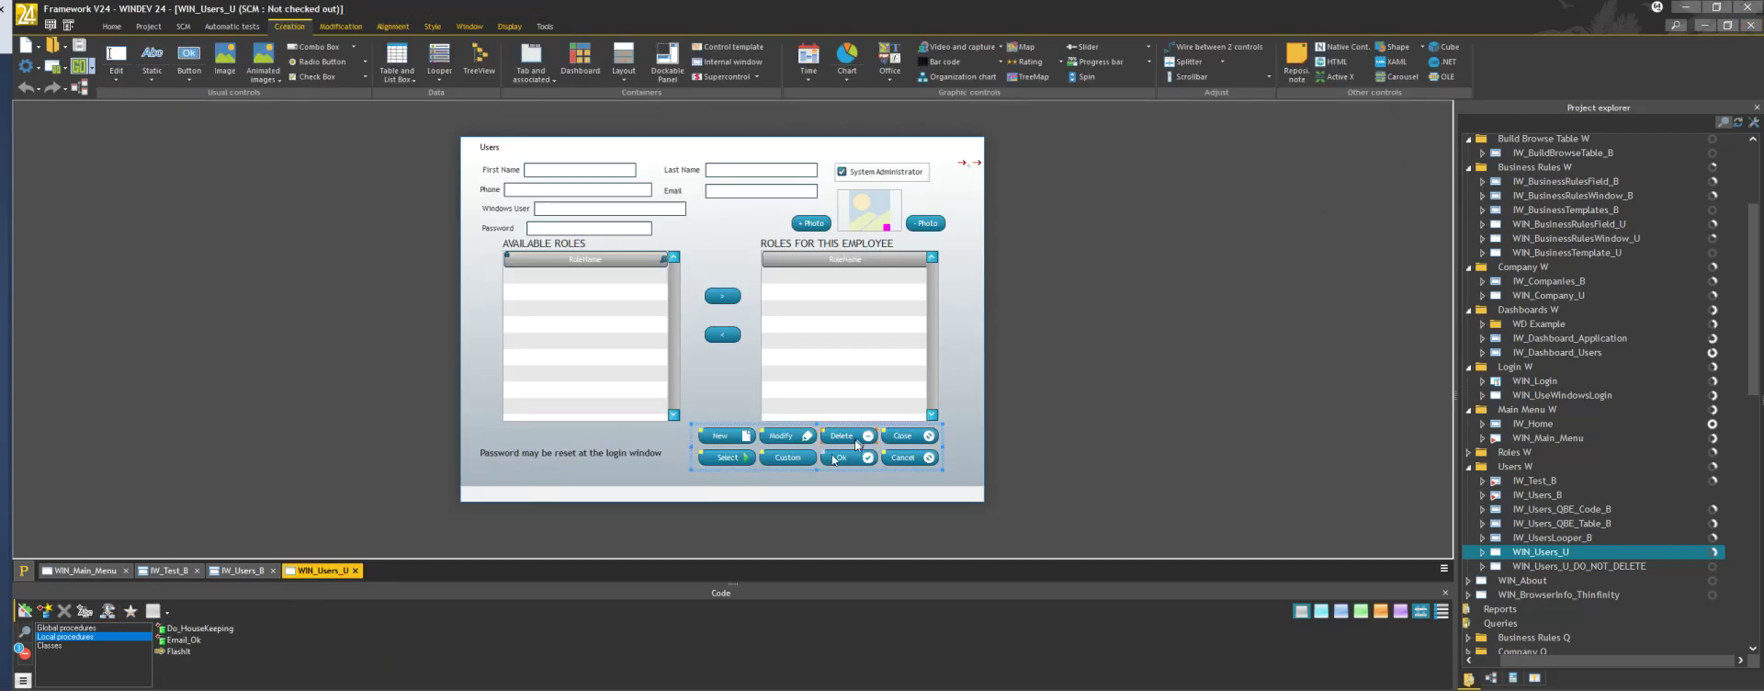